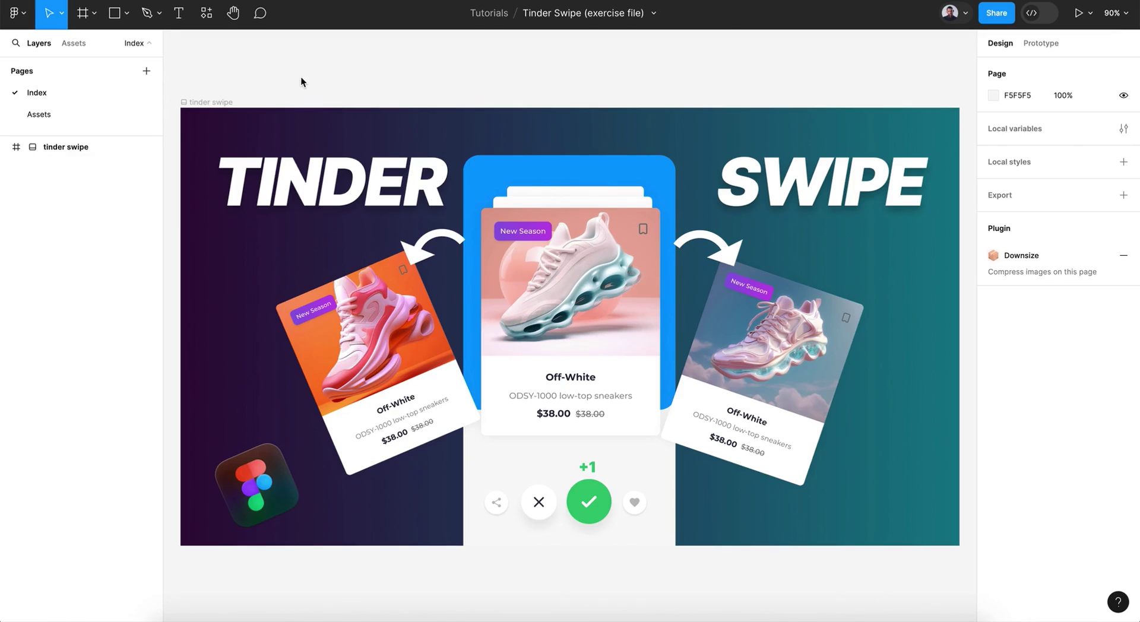
Look at the Assets page and add a new page named "prototype".
{"action": "left_click", "coordinate": [86, 110]}
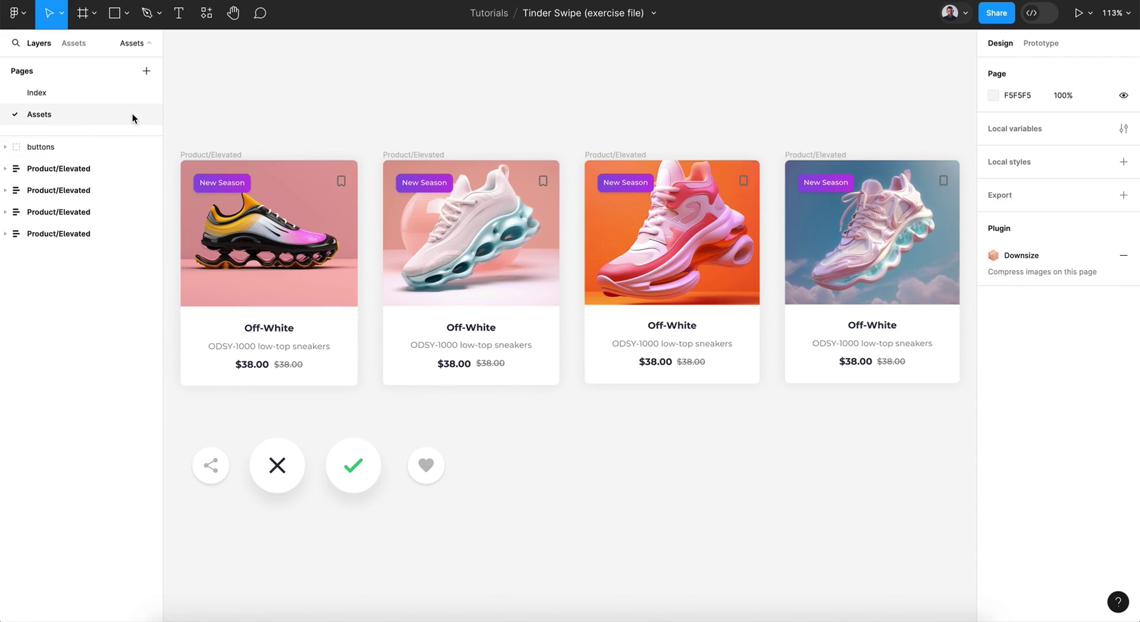
{"action": "left_click", "coordinate": [140, 74]}
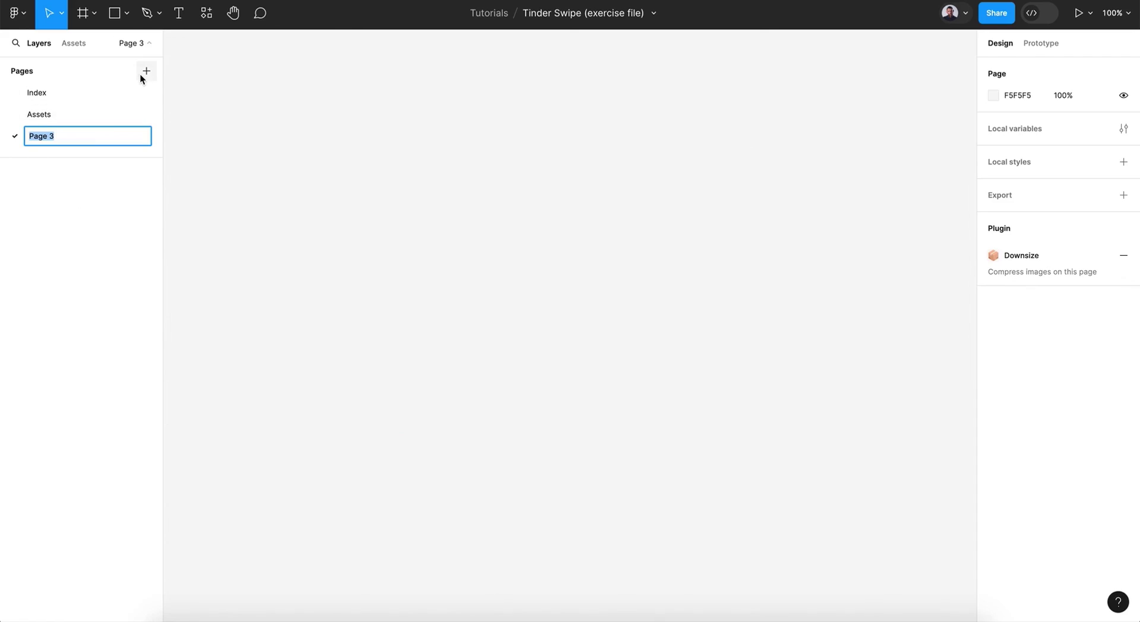
{"action": "type", "text": "prototype"}
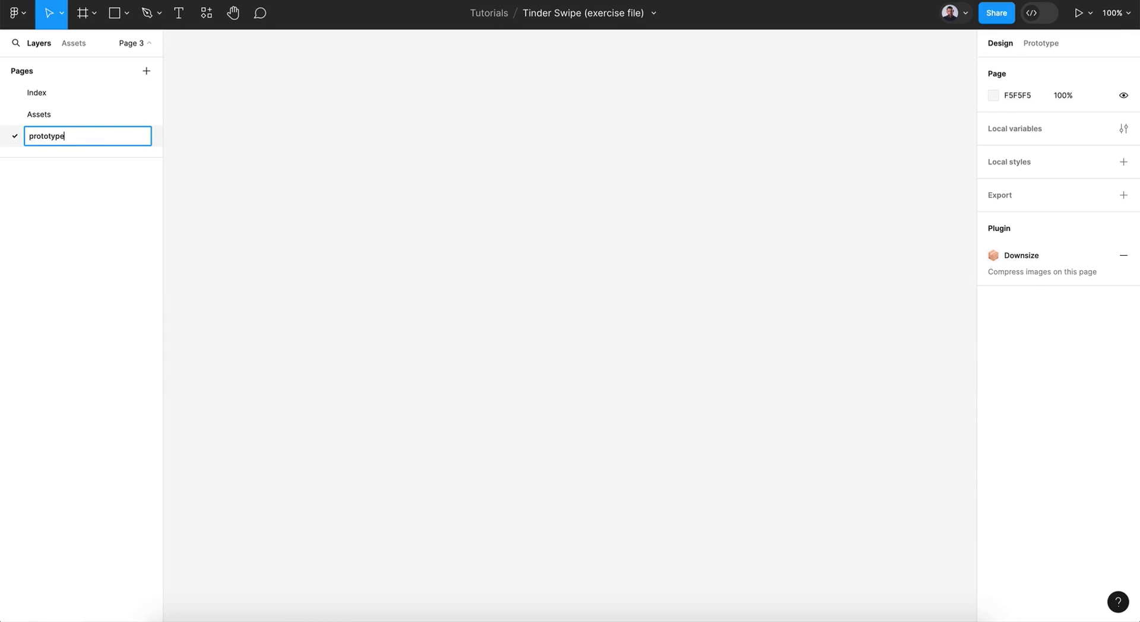
{"action": "key", "text": "Return"}
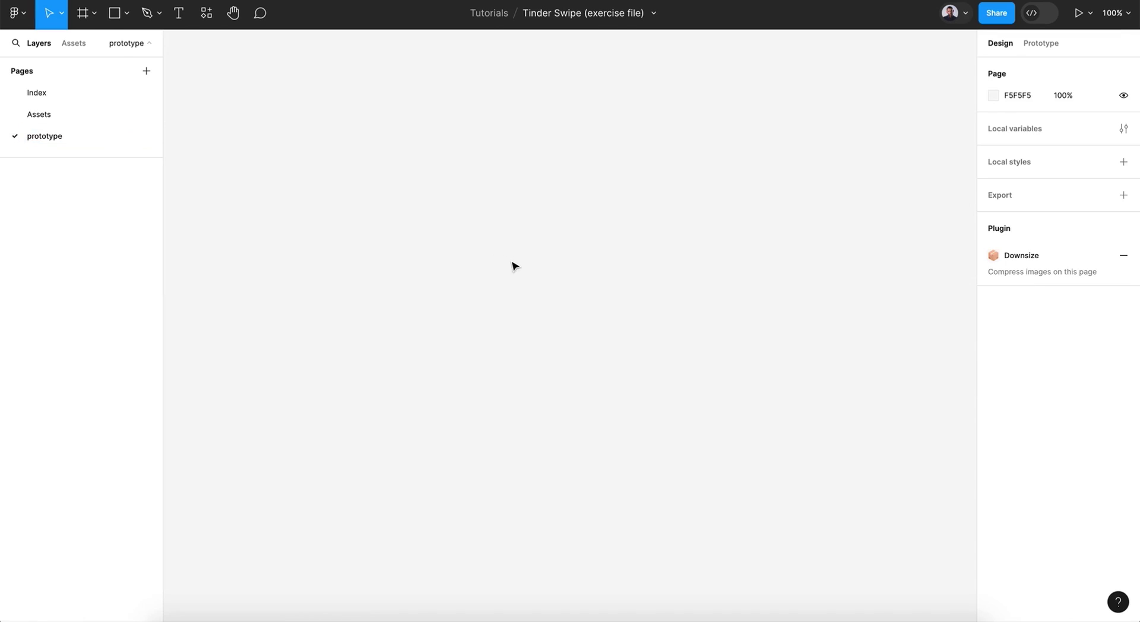
Create an iPhone 14 & 15 Pro Max frame on the prototype page.
{"action": "left_click", "coordinate": [86, 18]}
{"action": "left_click", "coordinate": [1039, 112]}
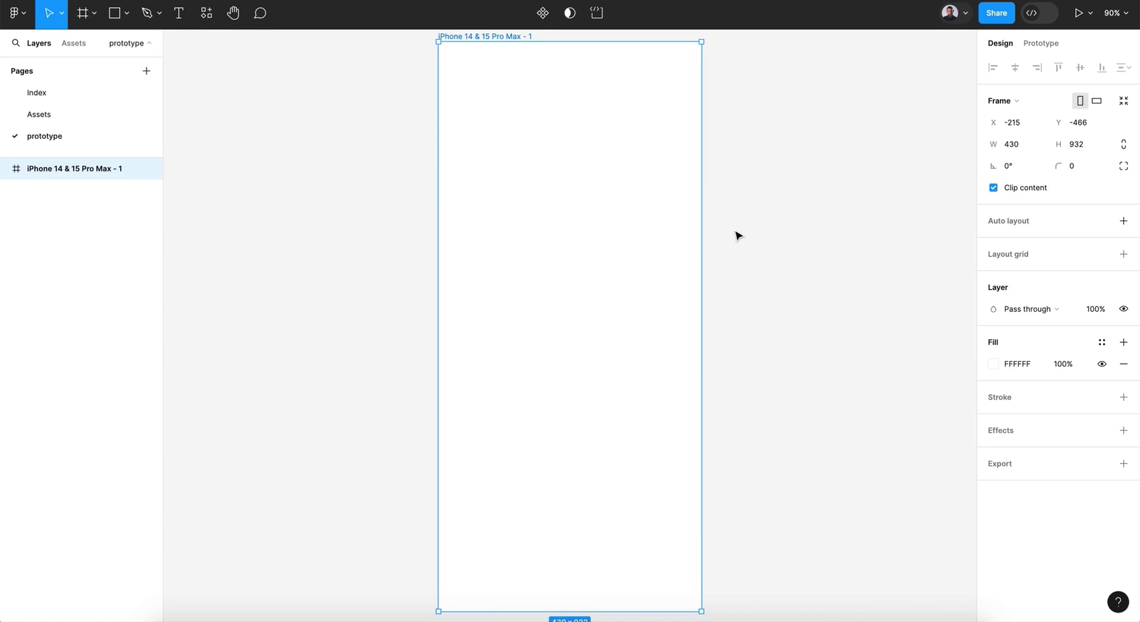
{"action": "left_click", "coordinate": [99, 116]}
{"action": "left_click", "coordinate": [90, 135]}
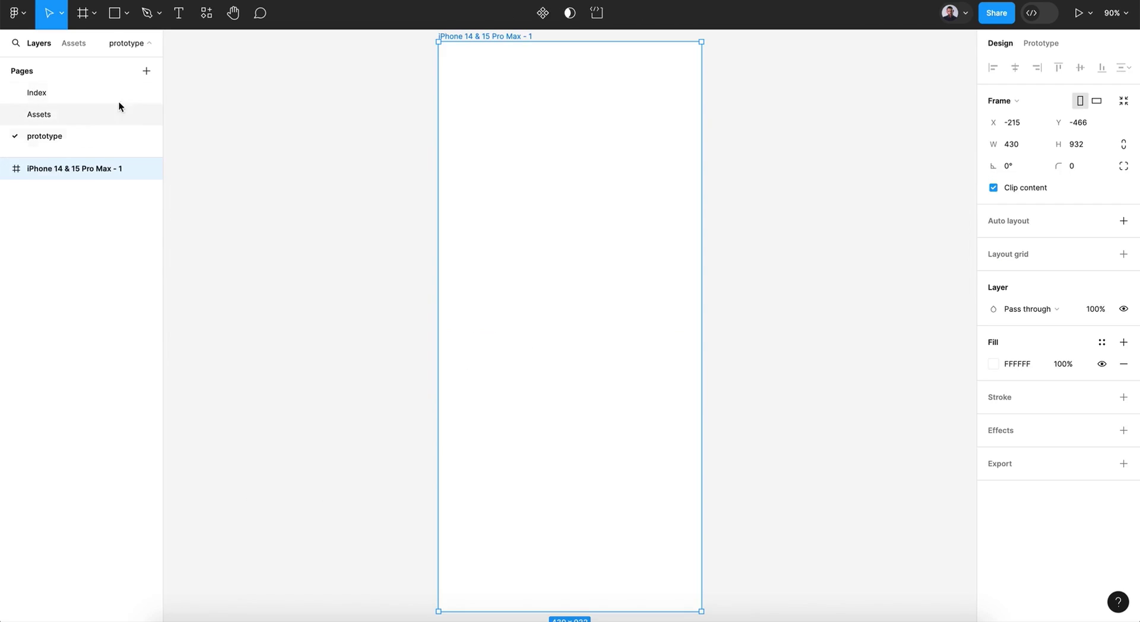
Draw a full-width rectangle about 430 × 543 from the frame's top edge and fill it with bright blue 07AFF7.
{"action": "left_click", "coordinate": [115, 13]}
{"action": "left_click_drag", "start_coordinate": [438, 43], "coordinate": [701, 374]}
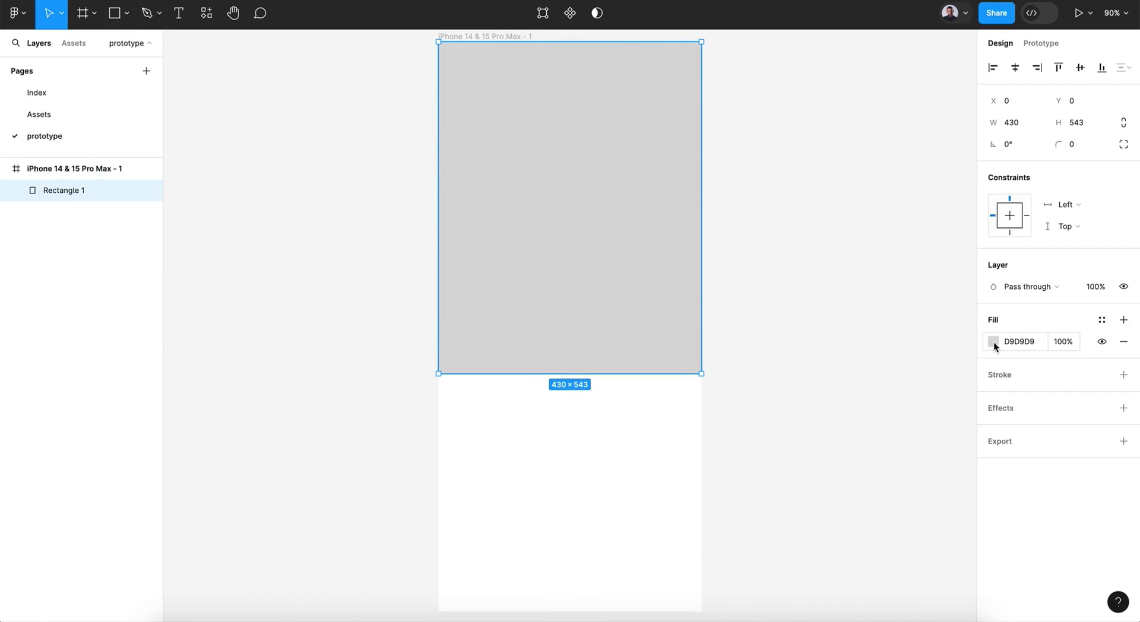
{"action": "left_click", "coordinate": [996, 347]}
{"action": "left_click_drag", "start_coordinate": [865, 453], "coordinate": [906, 455]}
{"action": "left_click_drag", "start_coordinate": [947, 333], "coordinate": [973, 288]}
{"action": "left_click_drag", "start_coordinate": [913, 448], "coordinate": [914, 455]}
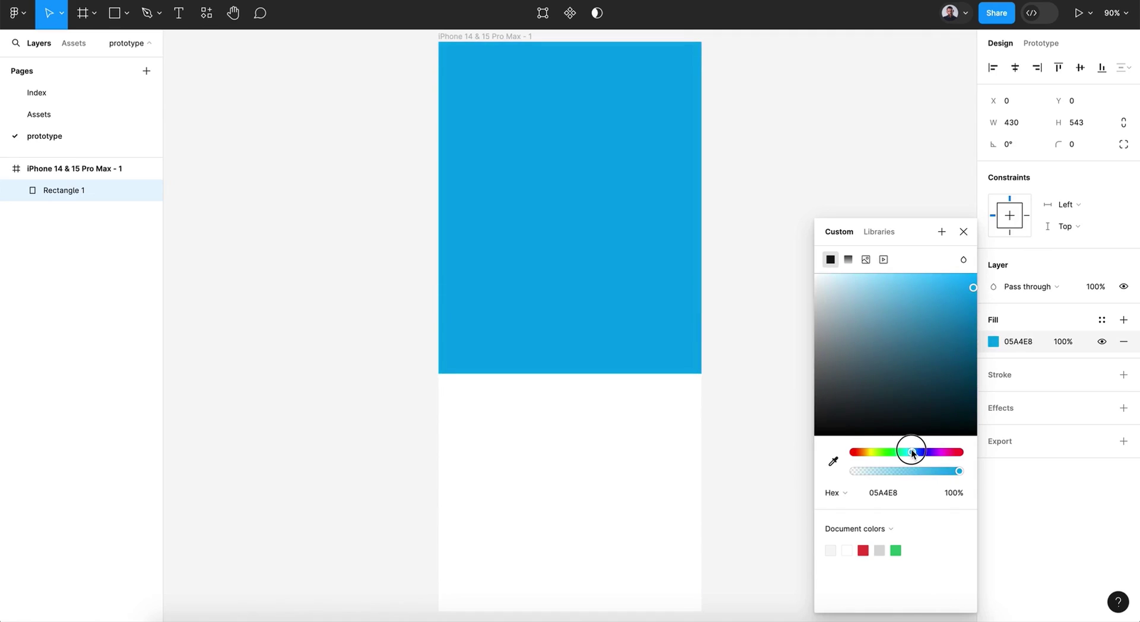
{"action": "left_click_drag", "start_coordinate": [973, 287], "coordinate": [973, 278]}
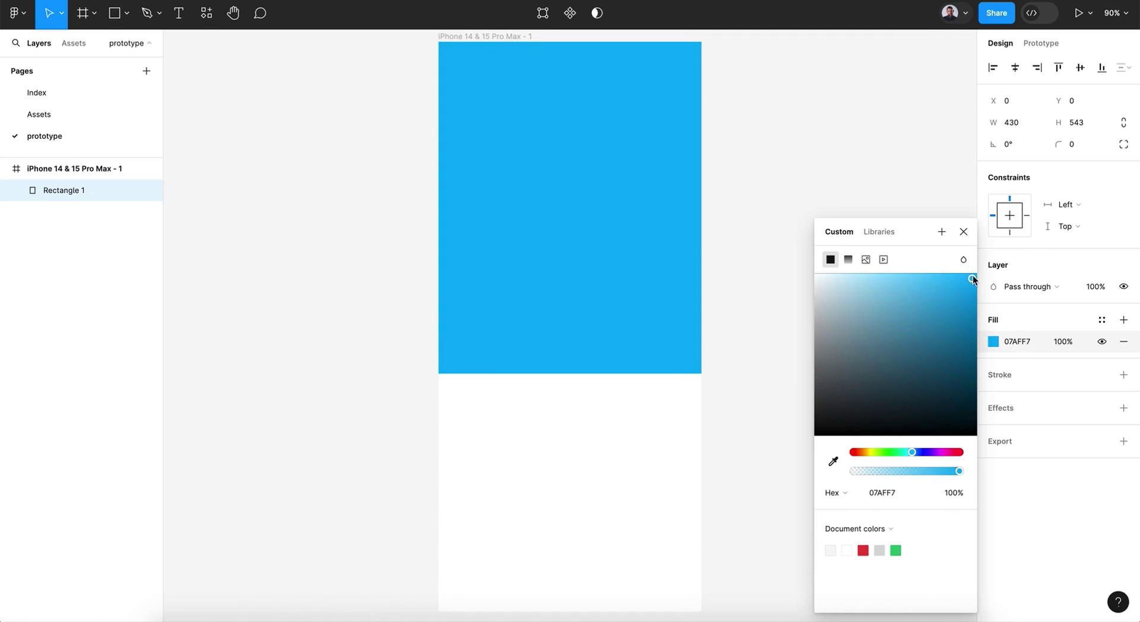
{"action": "left_click", "coordinate": [971, 232]}
Add a white text layer reading "Swipable" near the top of the blue rectangle.
{"action": "left_click", "coordinate": [178, 14]}
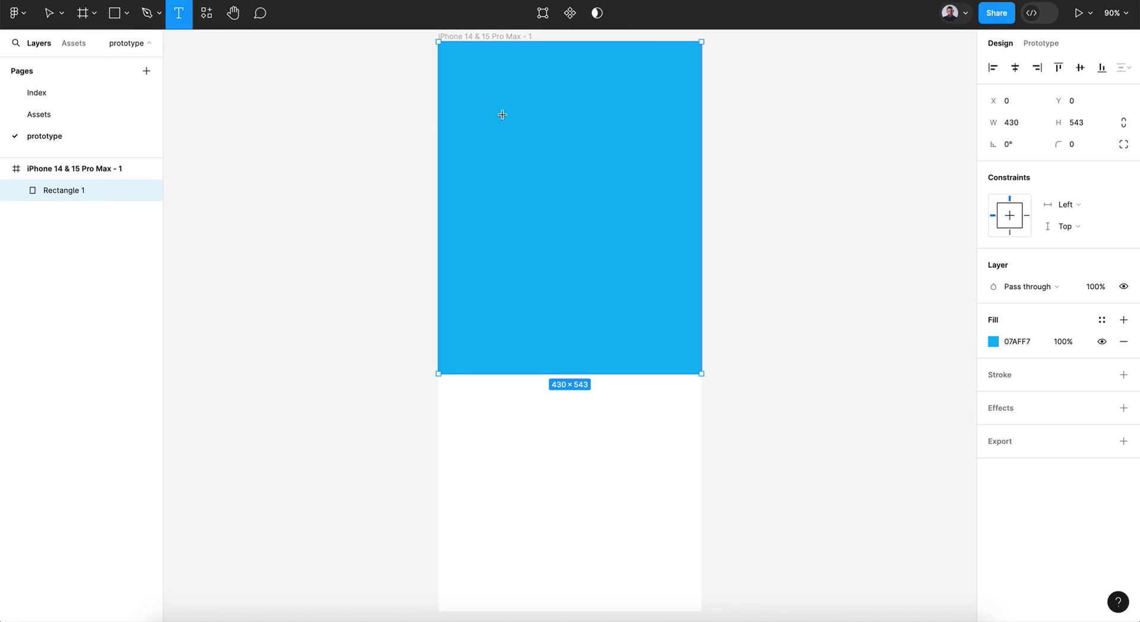
{"action": "left_click", "coordinate": [556, 91]}
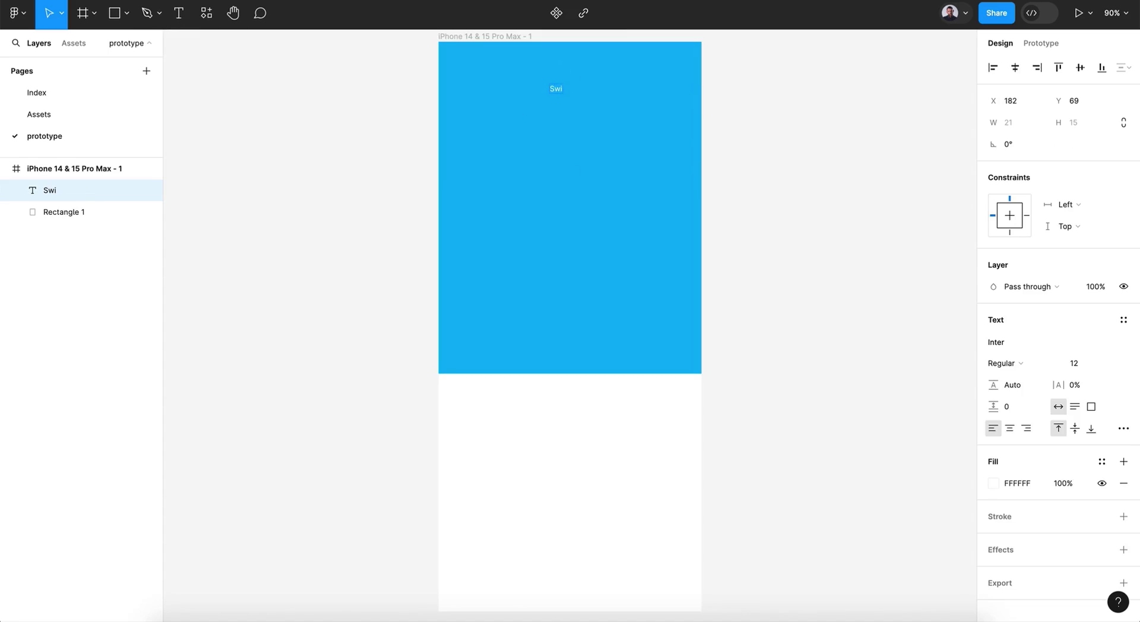
{"action": "type", "text": "Swipable"}
{"action": "key", "text": "Escape"}
{"action": "left_click", "coordinate": [865, 314]}
Set the "Swipable" title to size 32 and Semi Bold, and center it horizontally in the frame.
{"action": "left_click", "coordinate": [562, 87]}
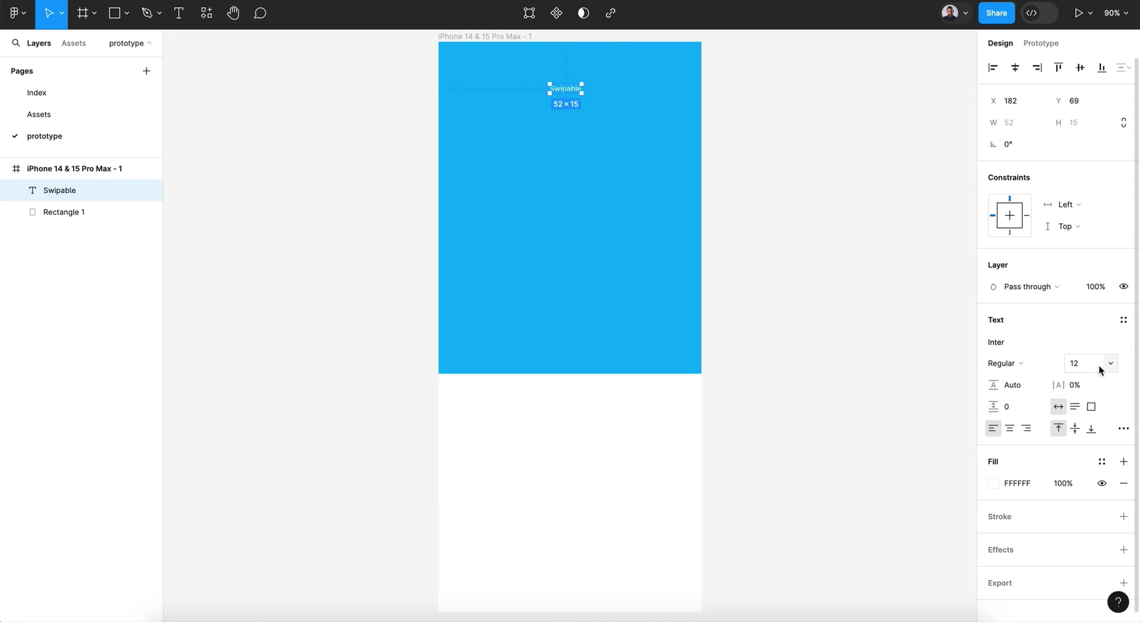
{"action": "left_click", "coordinate": [1102, 364]}
{"action": "left_click", "coordinate": [1096, 479]}
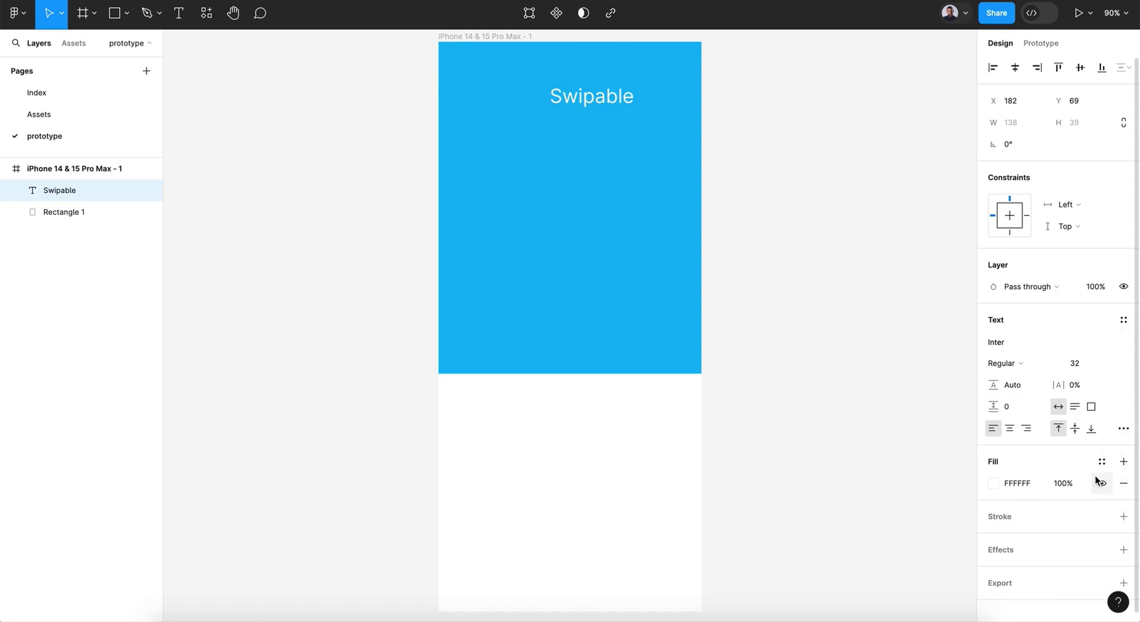
{"action": "left_click", "coordinate": [1015, 68]}
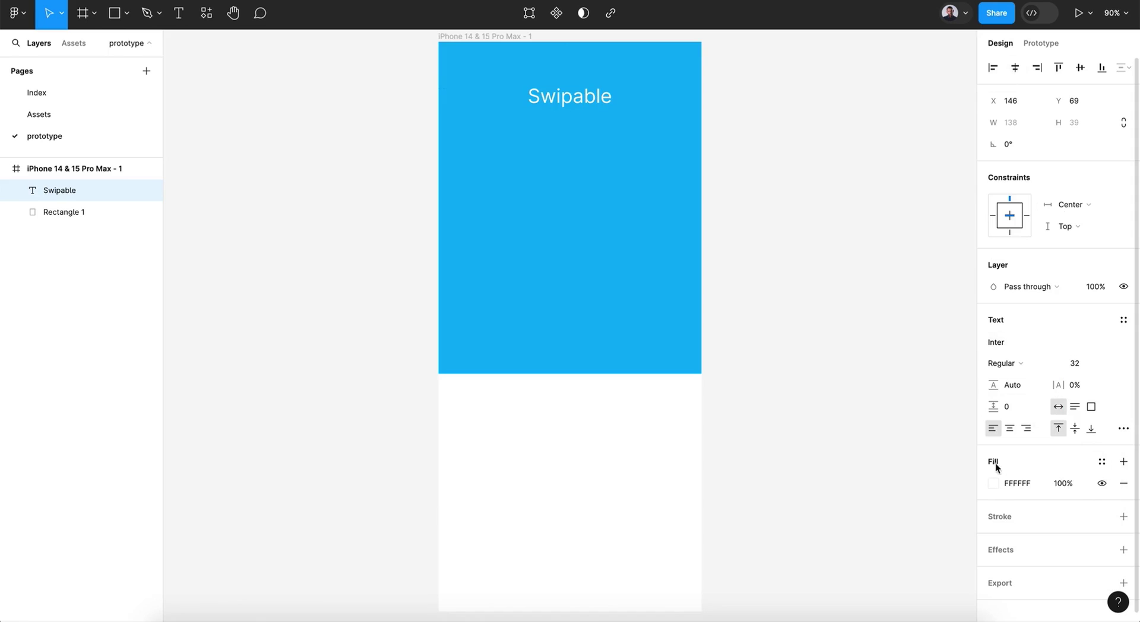
{"action": "left_click", "coordinate": [1021, 363]}
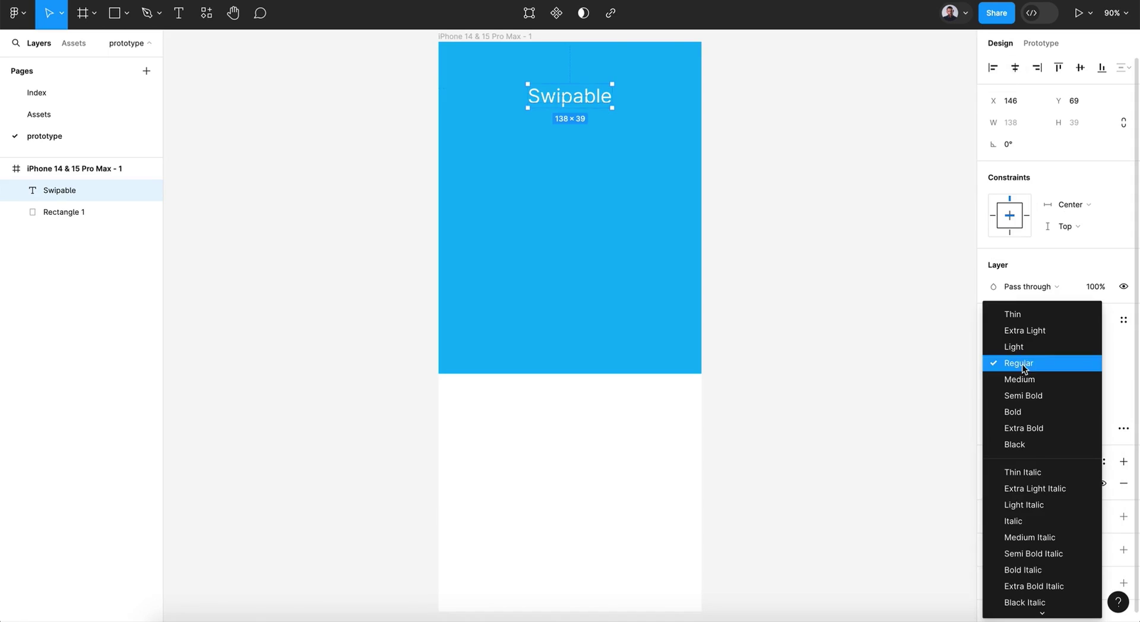
{"action": "left_click", "coordinate": [1028, 397]}
{"action": "left_click", "coordinate": [1013, 68]}
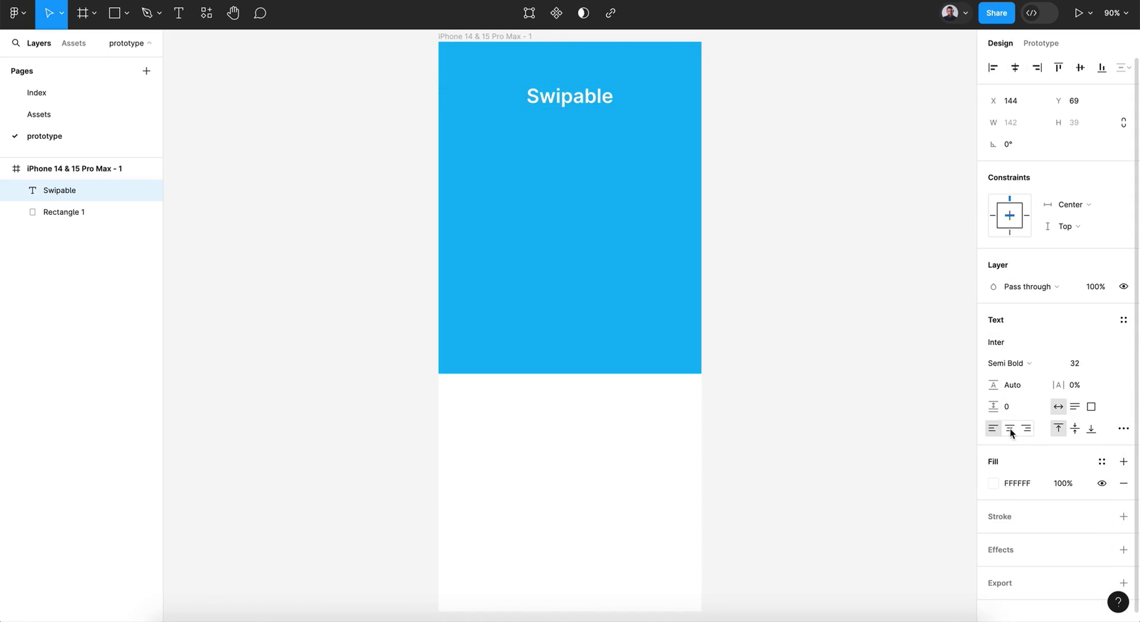
{"action": "left_click", "coordinate": [784, 252]}
Copy the four Product/Elevated cards from the Assets page and paste them onto the prototype page beside the phone frame.
{"action": "scroll", "coordinate": [787, 257], "scroll_direction": "up", "scroll_amount": 1}
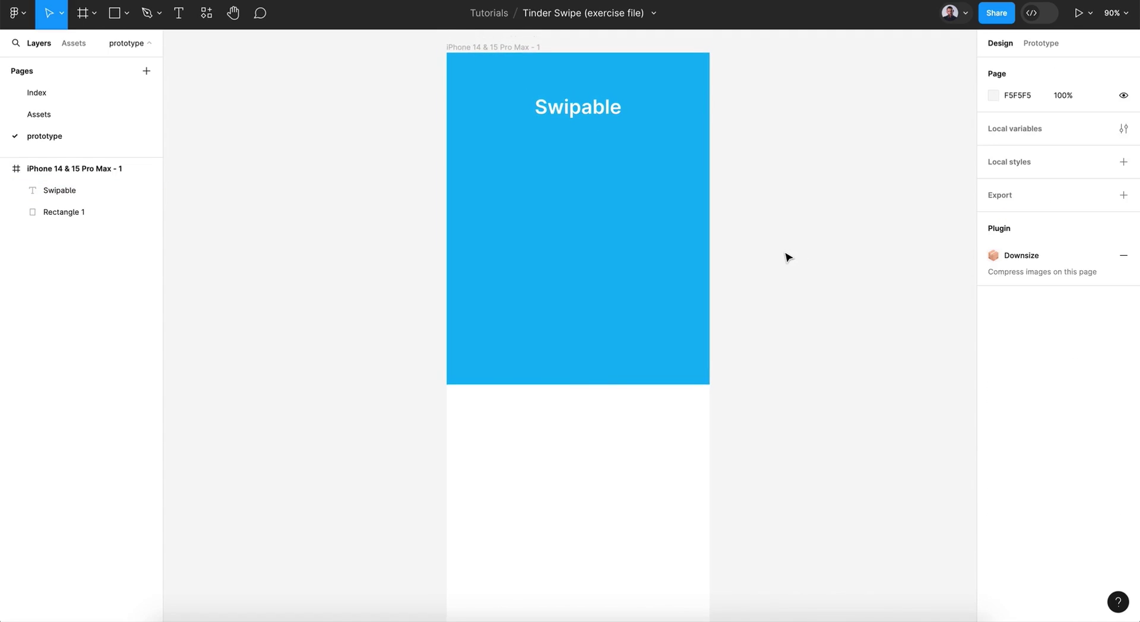
{"action": "left_click", "coordinate": [102, 119]}
{"action": "left_click", "coordinate": [224, 154]}
{"action": "left_click", "coordinate": [395, 154], "text": "shift"}
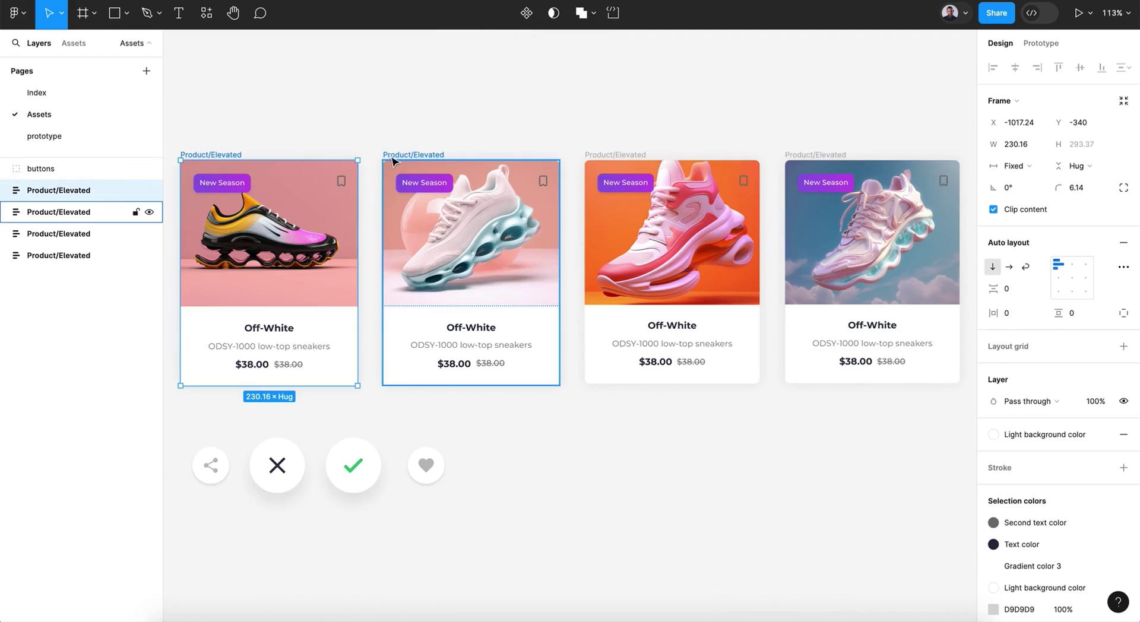
{"action": "left_click", "coordinate": [644, 157], "text": "shift"}
{"action": "left_click", "coordinate": [799, 156], "text": "shift"}
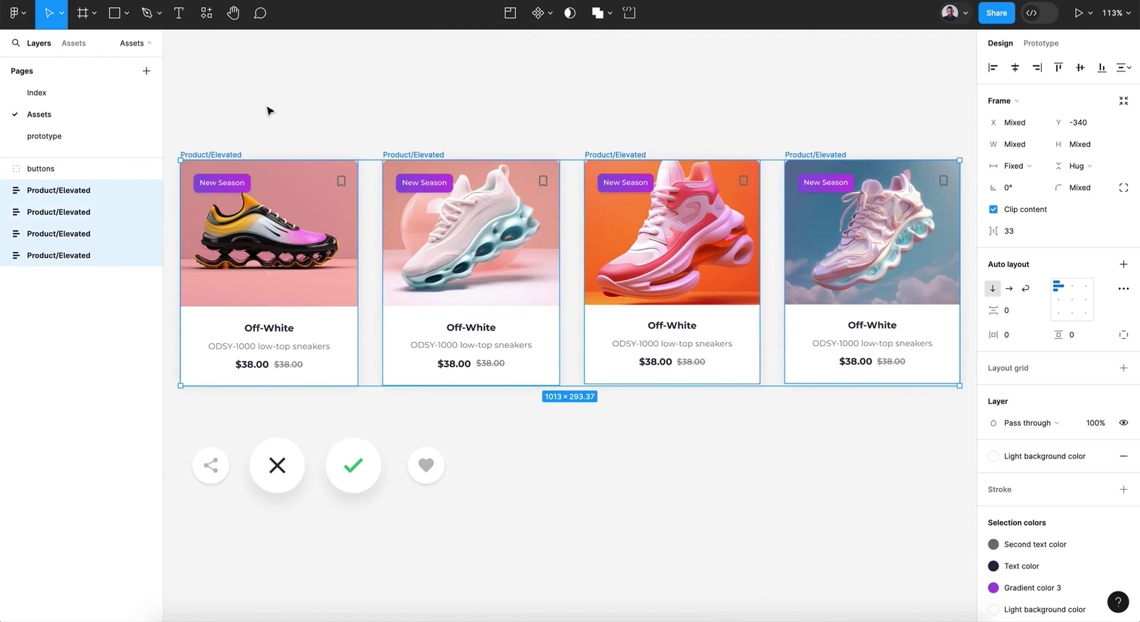
{"action": "left_click", "coordinate": [83, 138]}
{"action": "scroll", "coordinate": [823, 342], "scroll_direction": "right", "scroll_amount": 5}
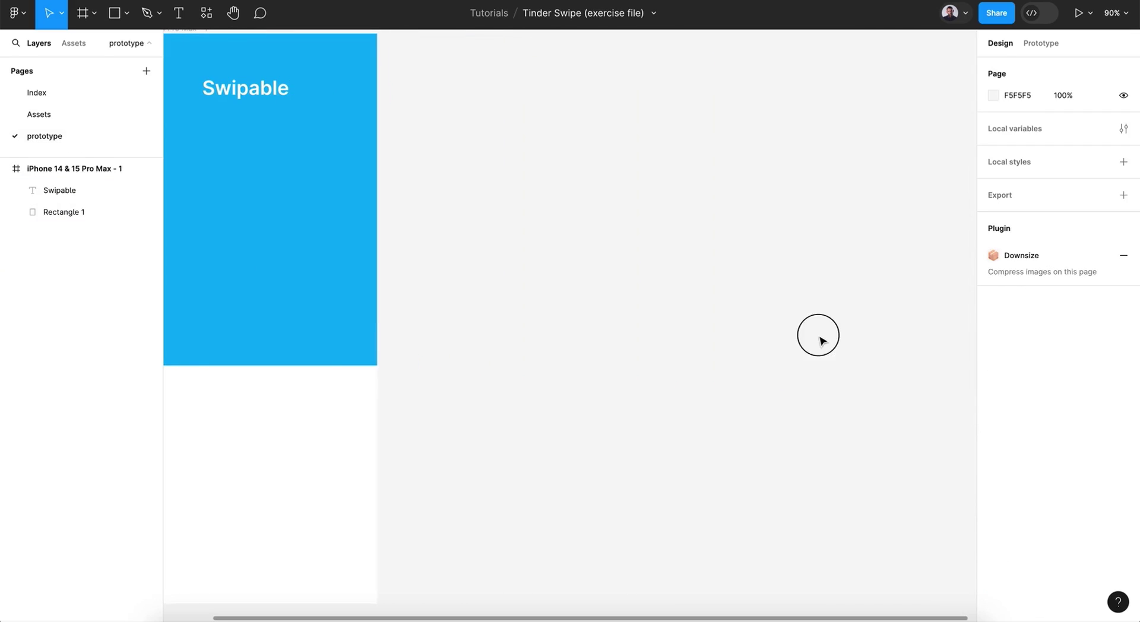
{"action": "key", "text": "ctrl+v"}
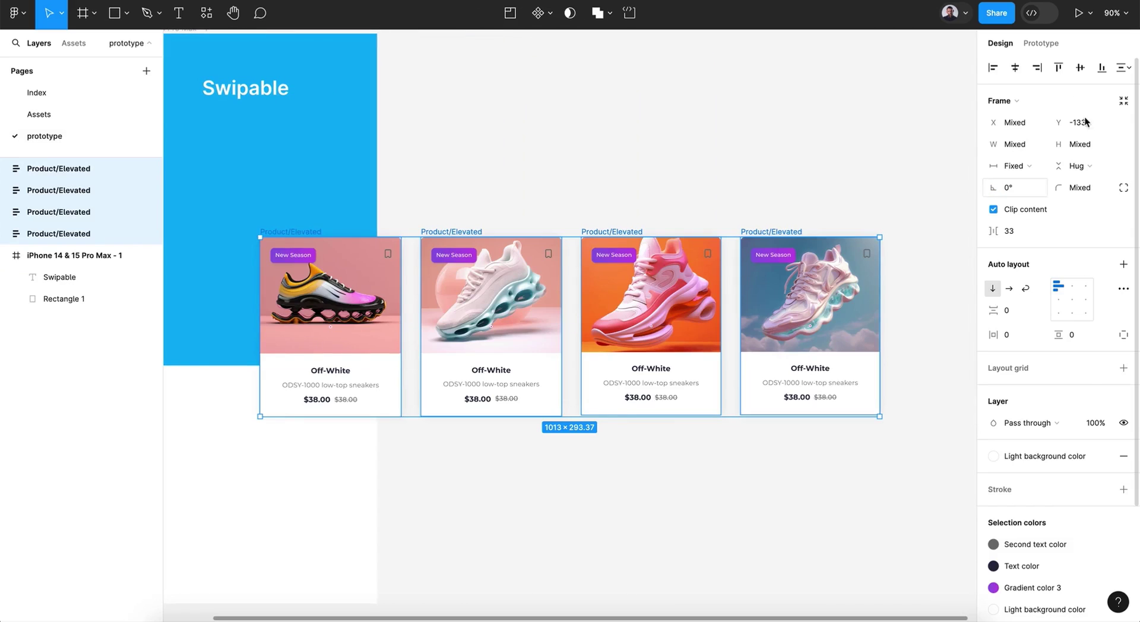
Stack the four product cards by aligning their horizontal centers, and move the stack into the phone frame over the rectangle's lower edge.
{"action": "left_click", "coordinate": [1015, 67]}
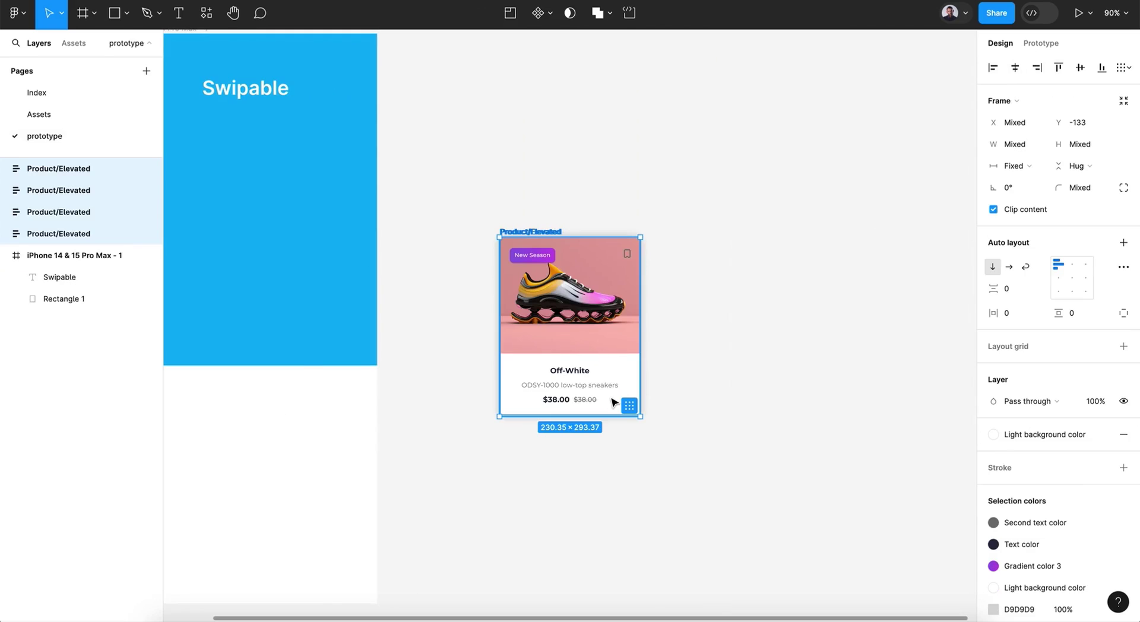
{"action": "scroll", "coordinate": [611, 399], "scroll_direction": "left", "scroll_amount": 5}
{"action": "scroll", "coordinate": [614, 403], "scroll_direction": "left", "scroll_amount": 2}
{"action": "scroll", "coordinate": [614, 403], "scroll_direction": "up", "scroll_amount": 1}
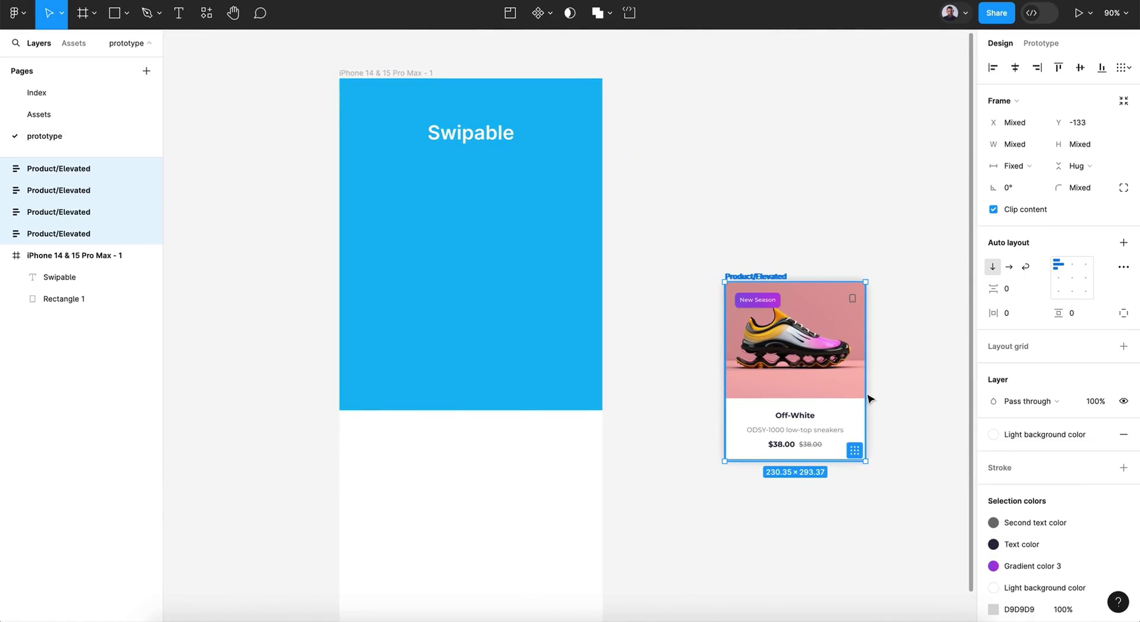
{"action": "left_click_drag", "start_coordinate": [829, 374], "coordinate": [491, 368]}
Scale the four stacked product cards up proportionally to about 342 × 434.
{"action": "key", "text": "k"}
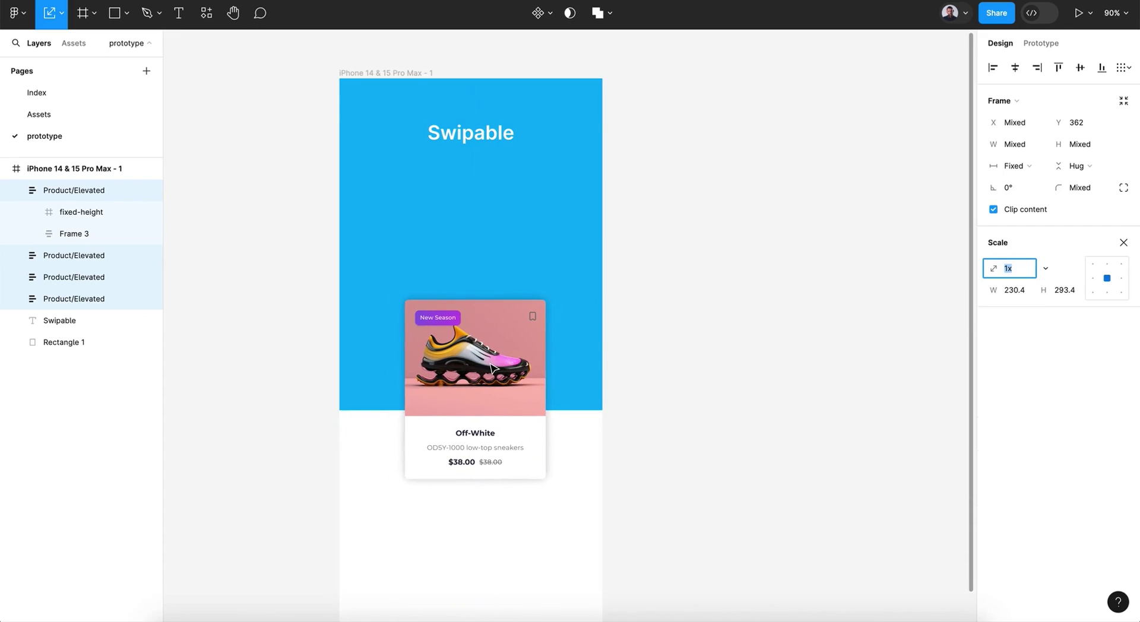
{"action": "left_click", "coordinate": [16, 191]}
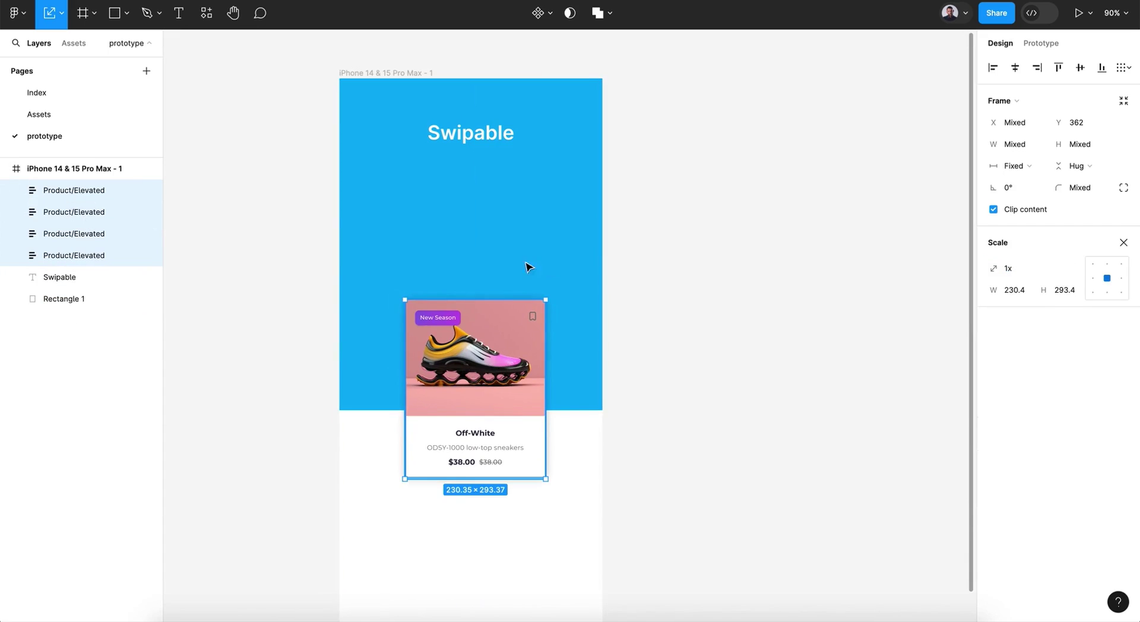
{"action": "left_click_drag", "start_coordinate": [478, 301], "coordinate": [477, 213]}
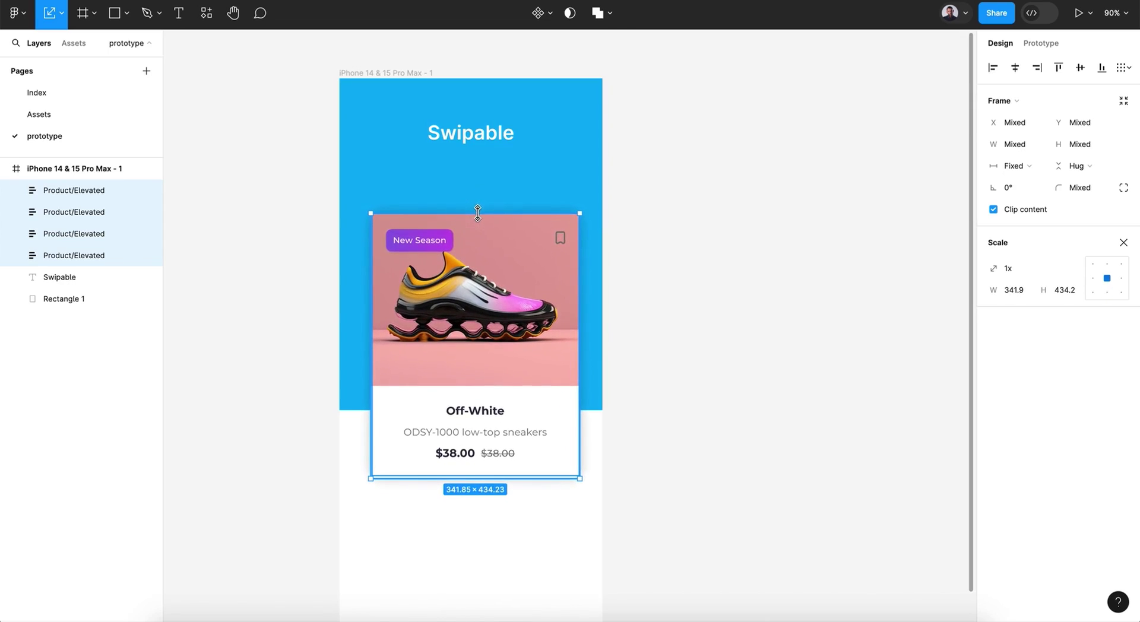
Move the three product cards behind the front one up by 30 px.
{"action": "left_click", "coordinate": [50, 259]}
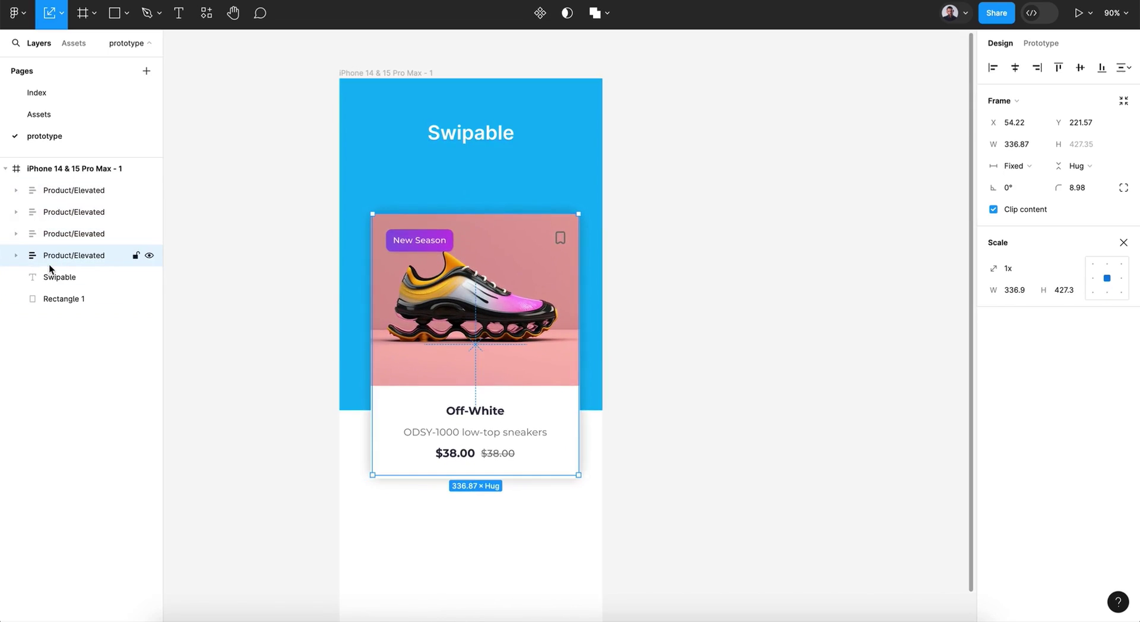
{"action": "left_click", "coordinate": [69, 213]}
{"action": "left_click", "coordinate": [78, 256], "text": "shift"}
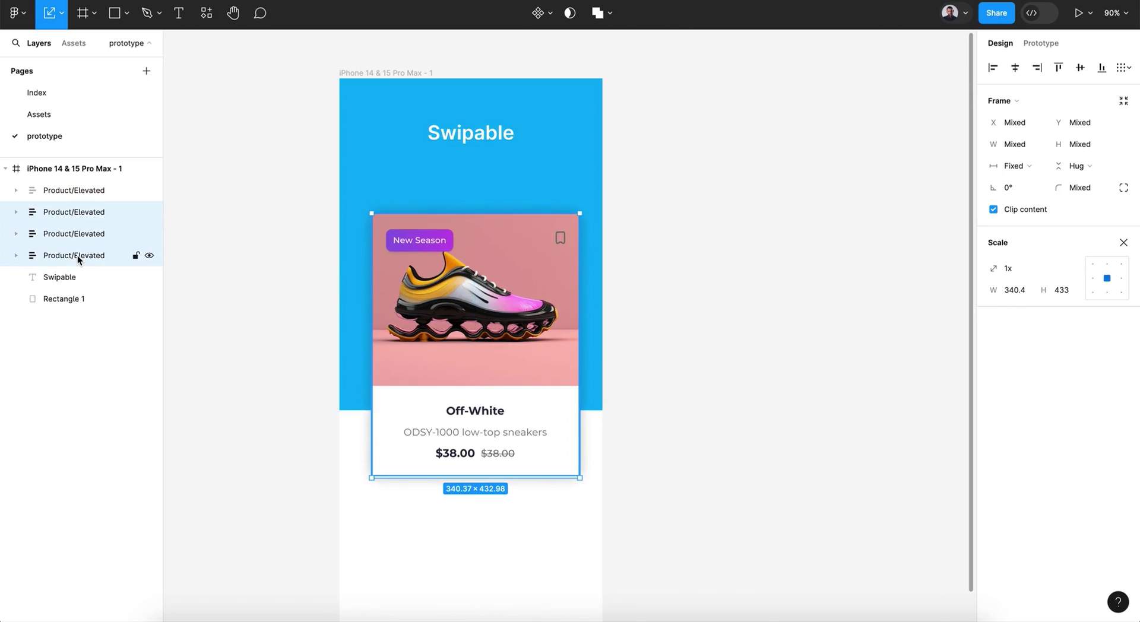
{"action": "key", "text": "shift+Up"}
{"action": "key", "text": "shift+Up"}
{"action": "key", "text": "shift+Up"}
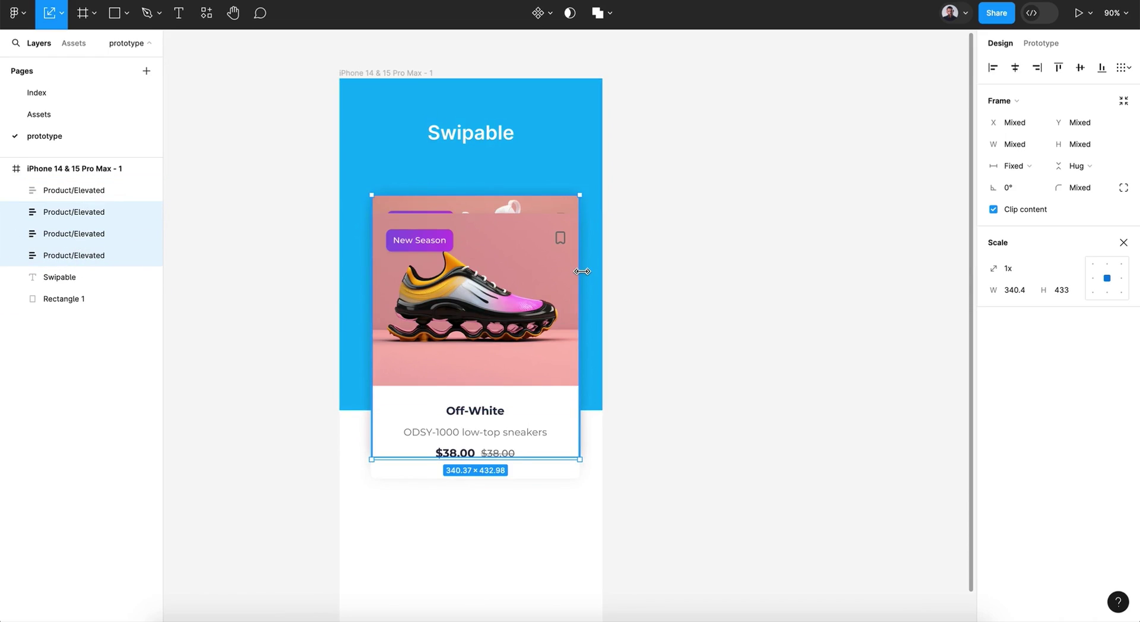
Scale the three rear product cards down to about 308 × 392 and shift them about 10 px to the right.
{"action": "type", "text": "k"}
{"action": "left_click", "coordinate": [1121, 240]}
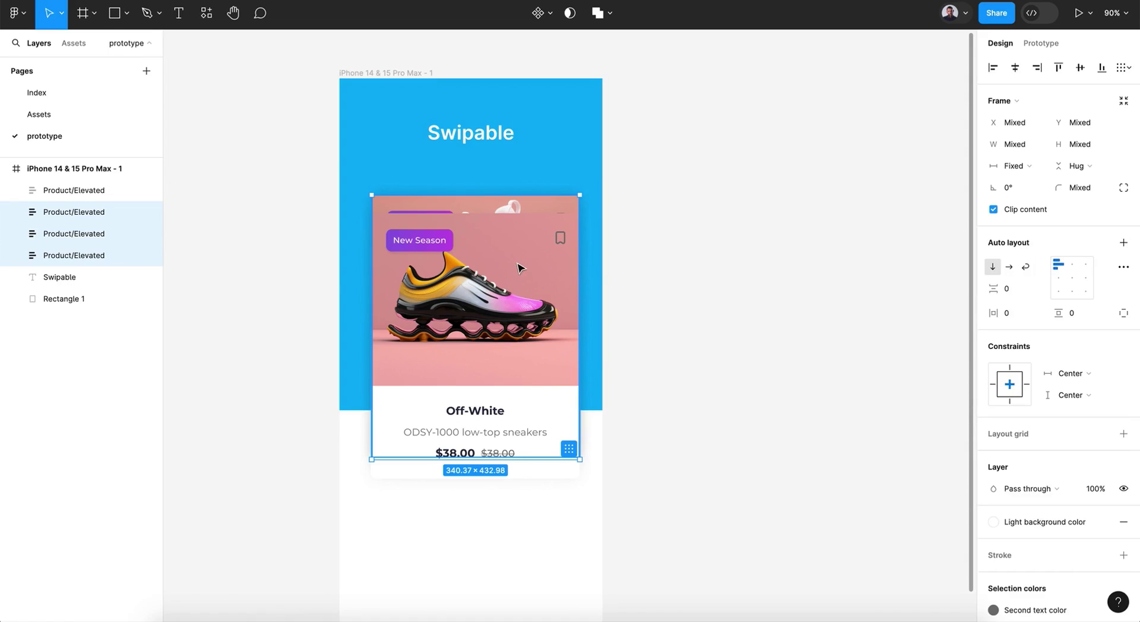
{"action": "key", "text": "k"}
{"action": "left_click_drag", "start_coordinate": [582, 280], "coordinate": [560, 280]}
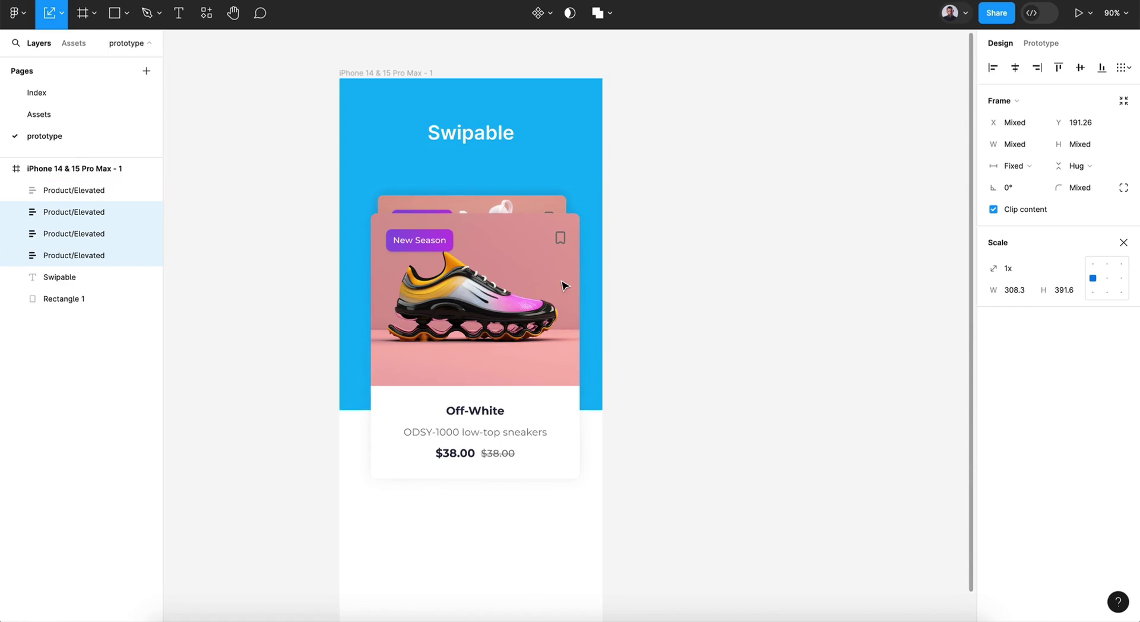
Move the two rearmost product cards up by 30 px.
{"action": "left_click", "coordinate": [89, 255]}
{"action": "left_click", "coordinate": [89, 233], "text": "shift"}
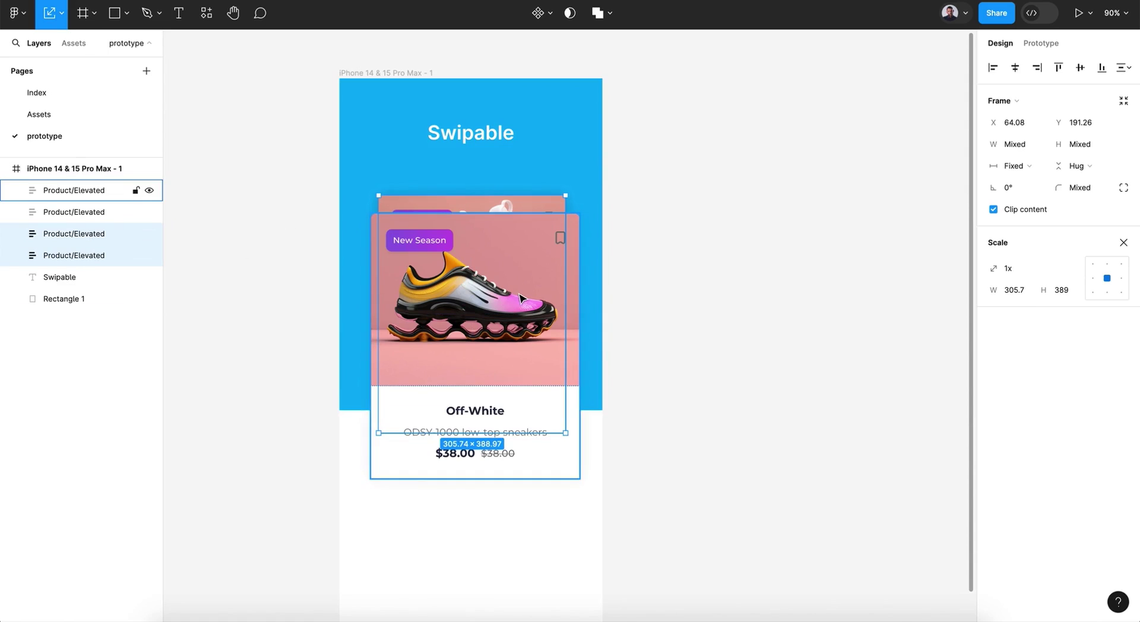
{"action": "key", "text": "shift+Up"}
{"action": "key", "text": "shift+Up"}
{"action": "key", "text": "shift+Up"}
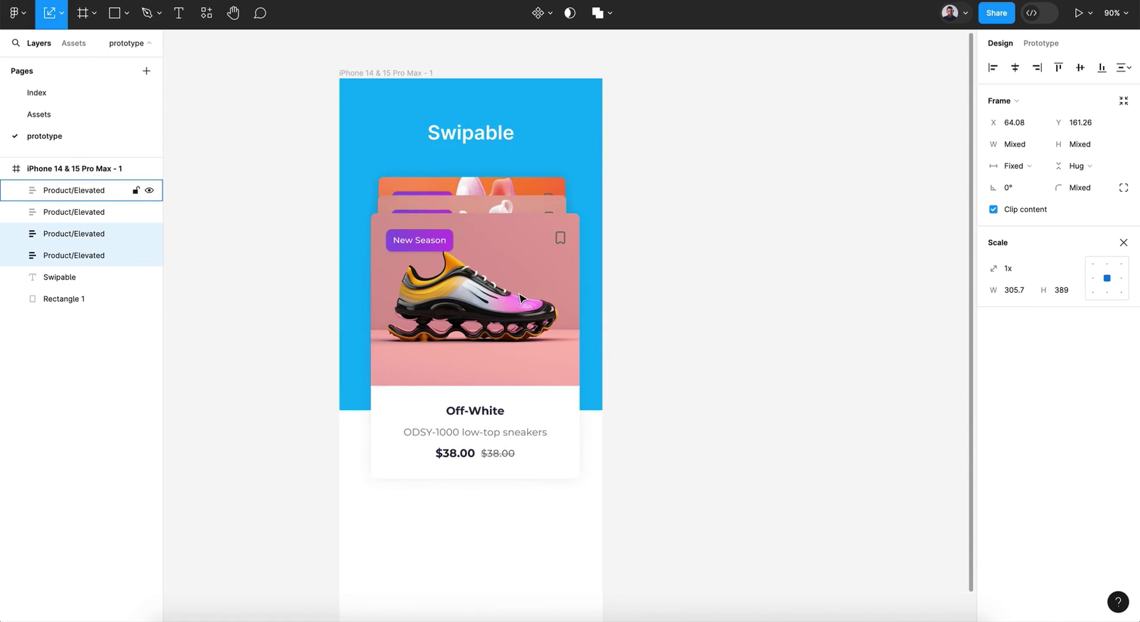
Scale the two rearmost cards down to about 266 × 339 and nudge them 20 px right and 10 px up.
{"action": "left_click_drag", "start_coordinate": [564, 288], "coordinate": [541, 289]}
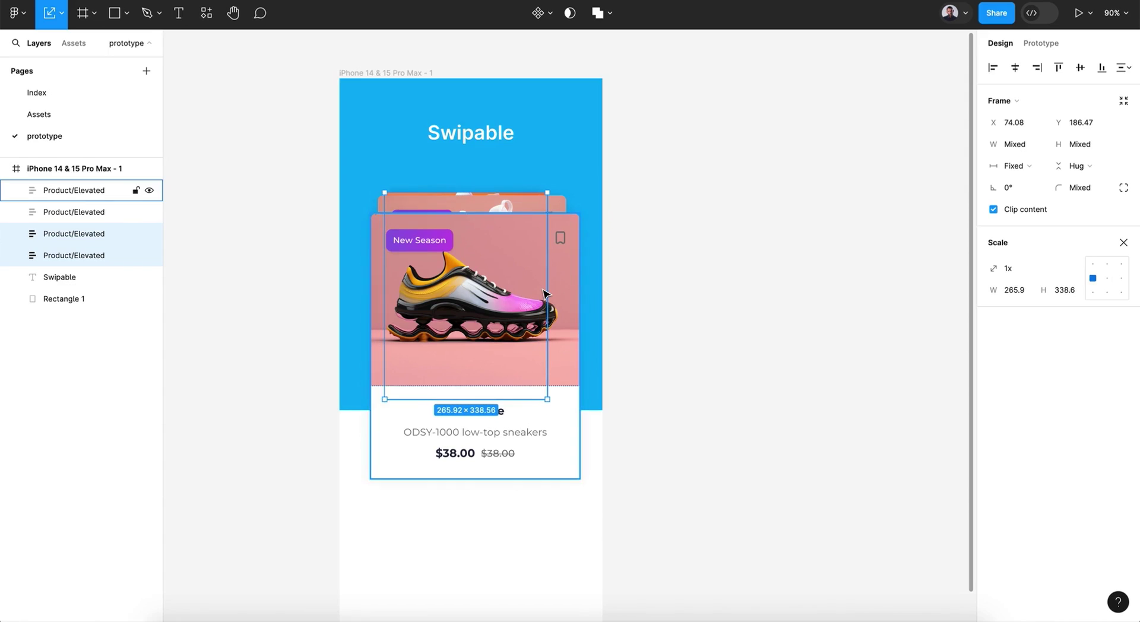
{"action": "key", "text": "shift+Right"}
{"action": "key", "text": "shift+Right"}
{"action": "key", "text": "shift+Up"}
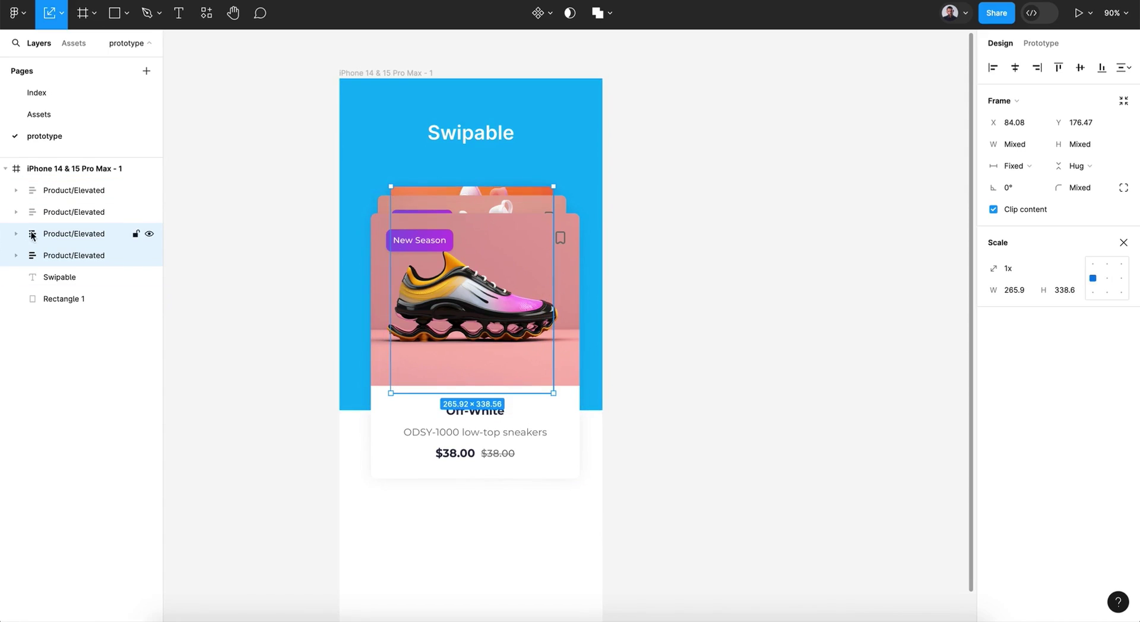
Move the rearmost product card up by 20 px.
{"action": "left_click", "coordinate": [59, 255]}
{"action": "key", "text": "shift+Up"}
{"action": "key", "text": "shift+Up"}
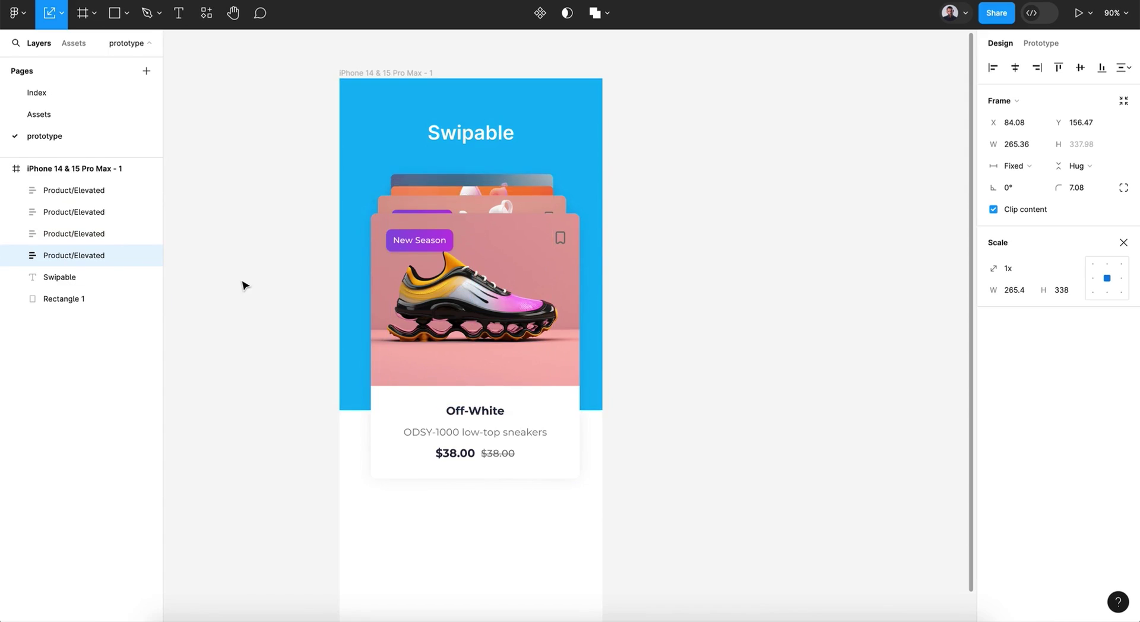
Scale the rearmost product card down to about 225 × 285, centre it horizontally in the phone frame and raise it to Y 163.
{"action": "left_click_drag", "start_coordinate": [551, 221], "coordinate": [528, 222]}
{"action": "left_click", "coordinate": [1015, 67]}
{"action": "key", "text": "shift+Up"}
{"action": "key", "text": "shift+Up"}
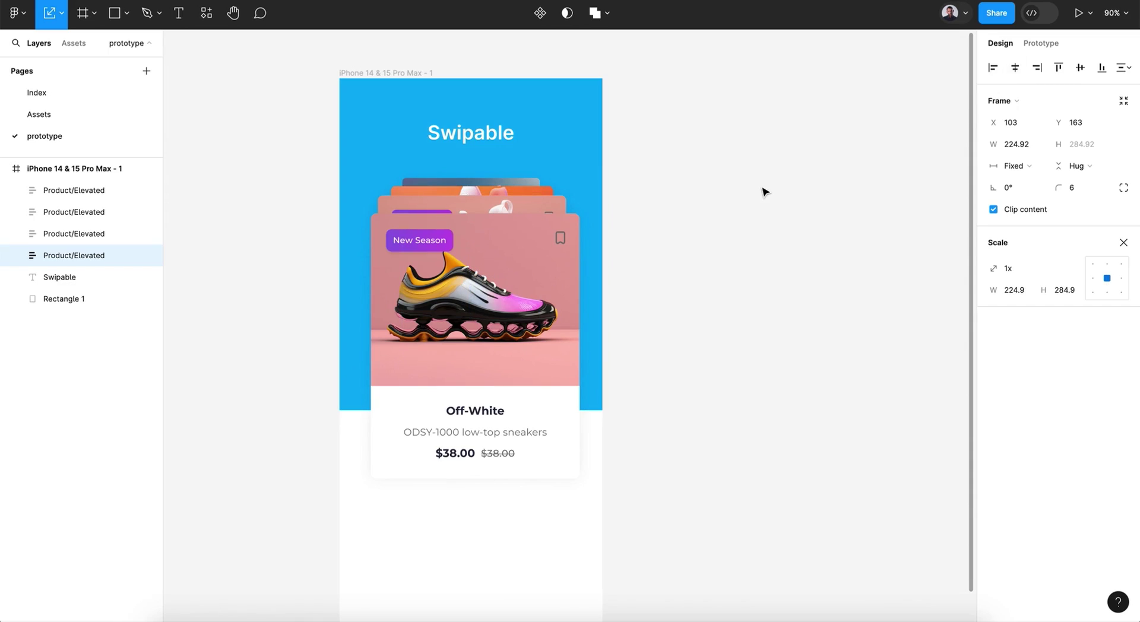
{"action": "left_click", "coordinate": [715, 310]}
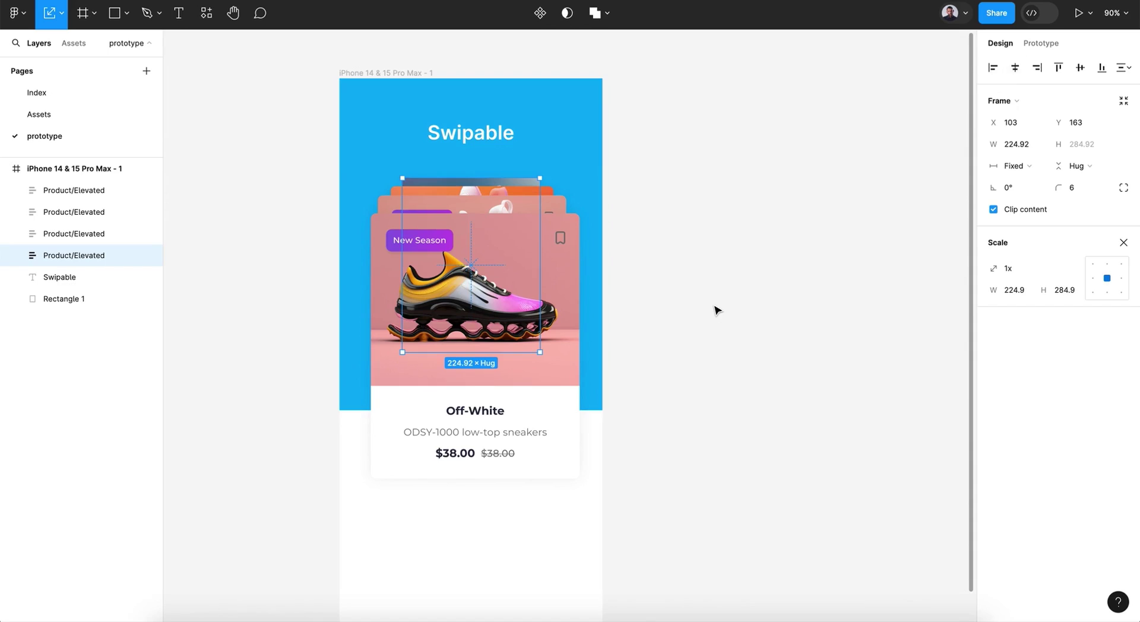
Copy the buttons group from the Assets page into the phone frame and place it below the card stack at X 51, Y 738.
{"action": "scroll", "coordinate": [715, 310], "scroll_direction": "down", "scroll_amount": 1}
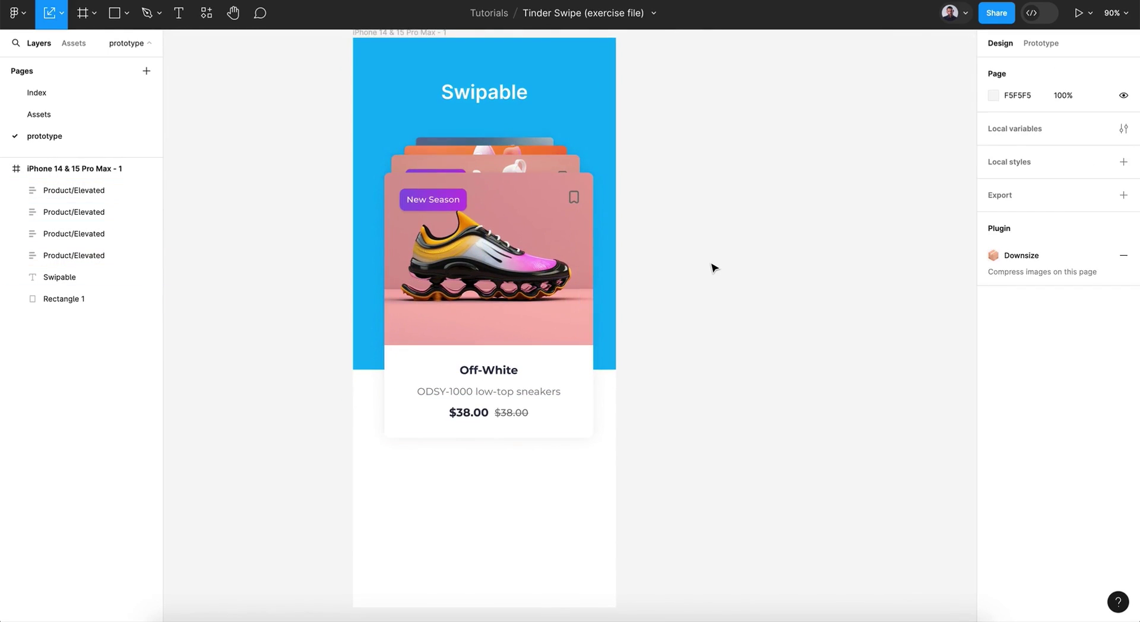
{"action": "scroll", "coordinate": [714, 267], "scroll_direction": "down", "scroll_amount": 3}
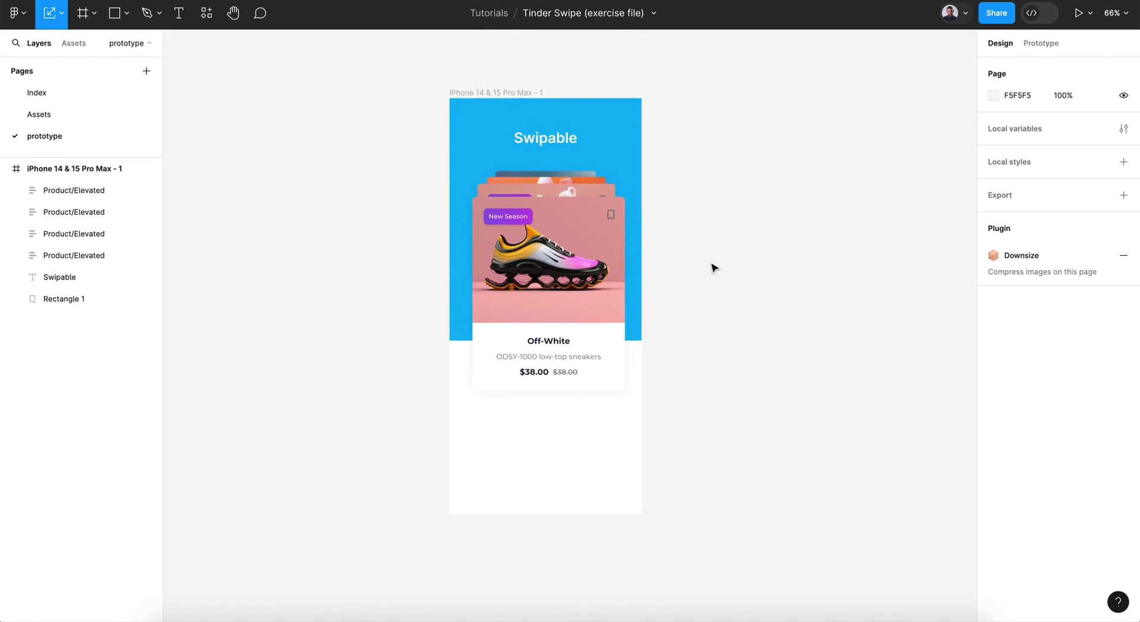
{"action": "left_click", "coordinate": [74, 113]}
{"action": "left_click", "coordinate": [319, 490]}
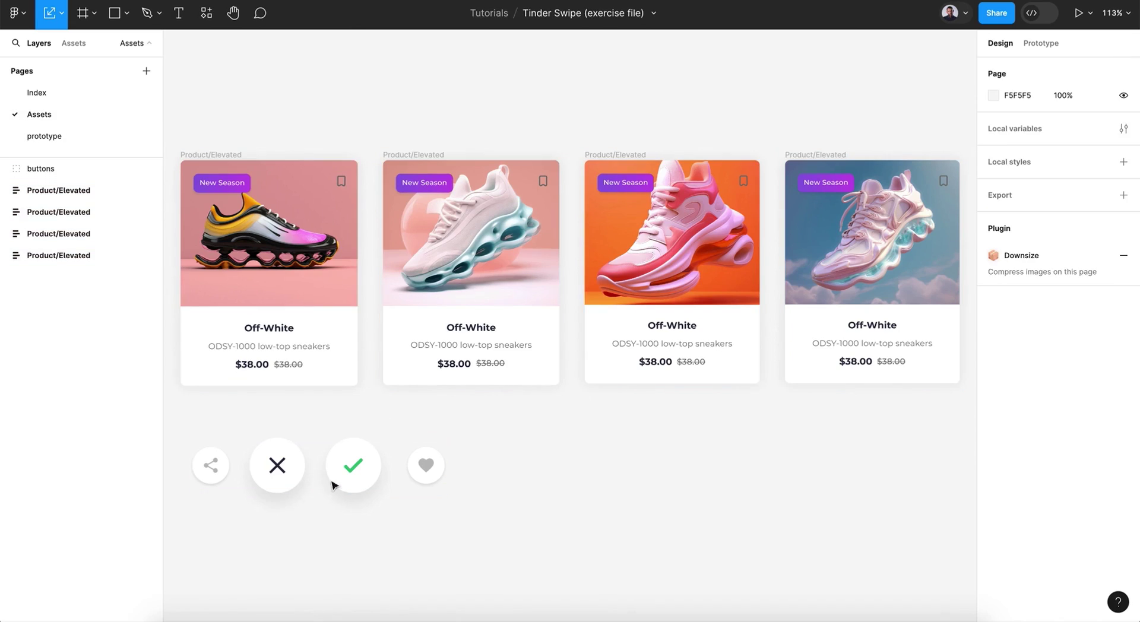
{"action": "left_click", "coordinate": [339, 479]}
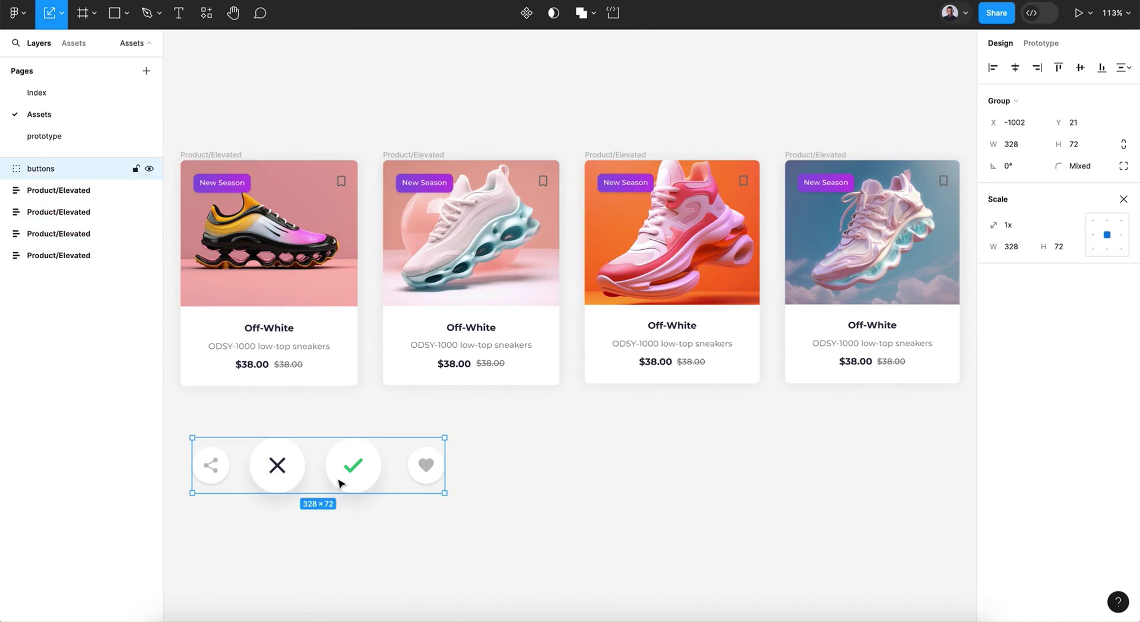
{"action": "left_click", "coordinate": [94, 137]}
{"action": "left_click", "coordinate": [507, 93]}
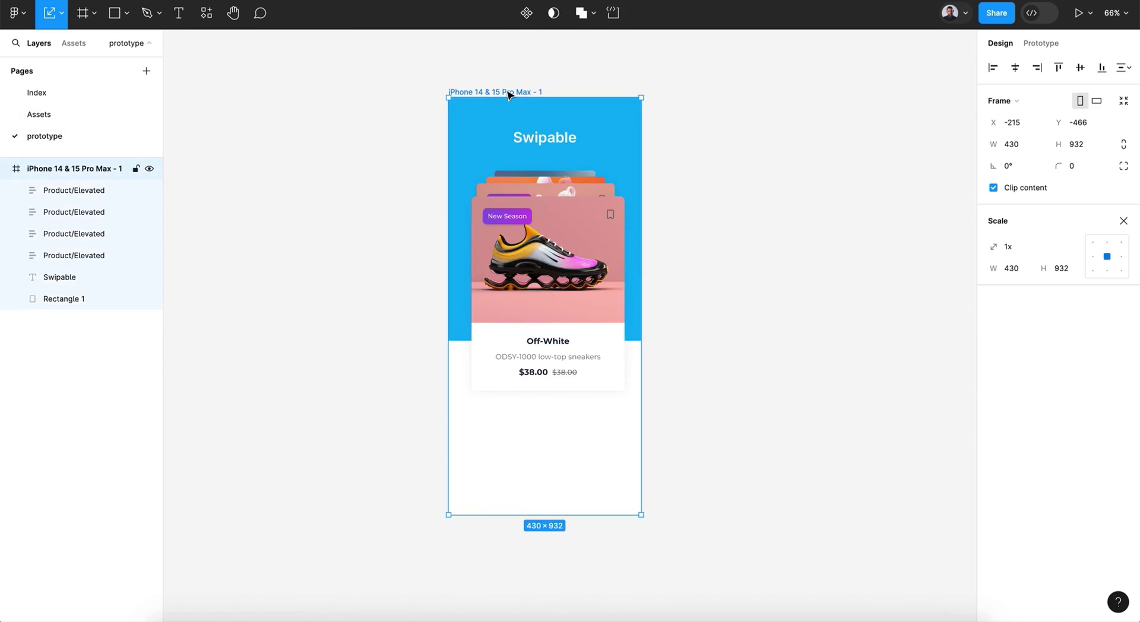
{"action": "key", "text": "ctrl+v"}
{"action": "left_click_drag", "start_coordinate": [525, 301], "coordinate": [533, 443]}
Examine the hidden -1 and +1 text layers inside the buttons group.
{"action": "left_click", "coordinate": [16, 191]}
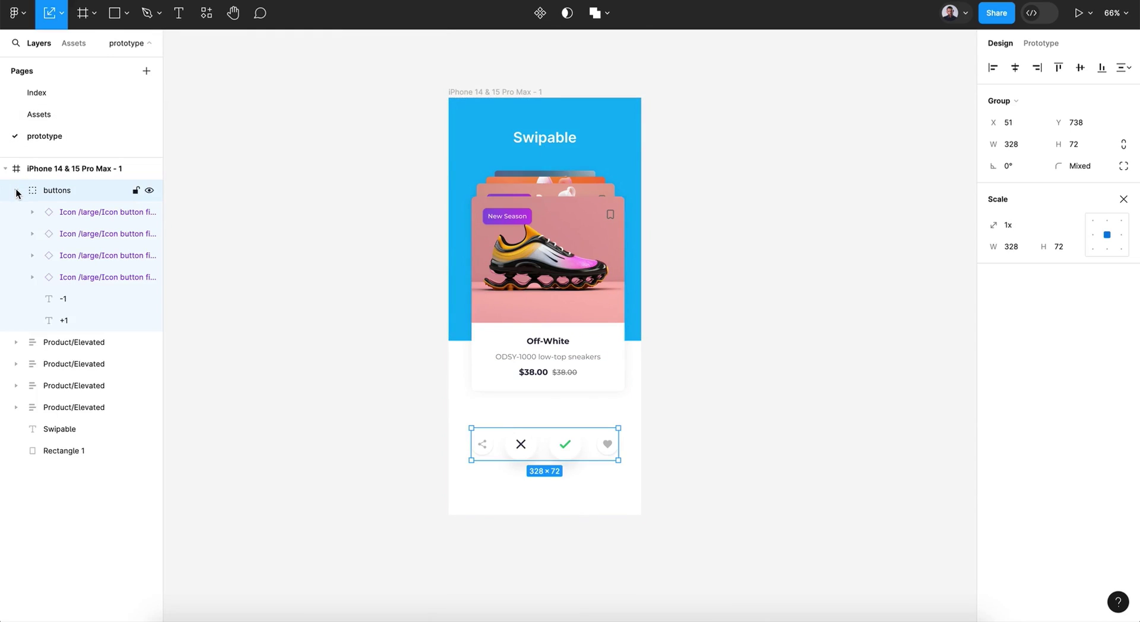
{"action": "left_click", "coordinate": [63, 319]}
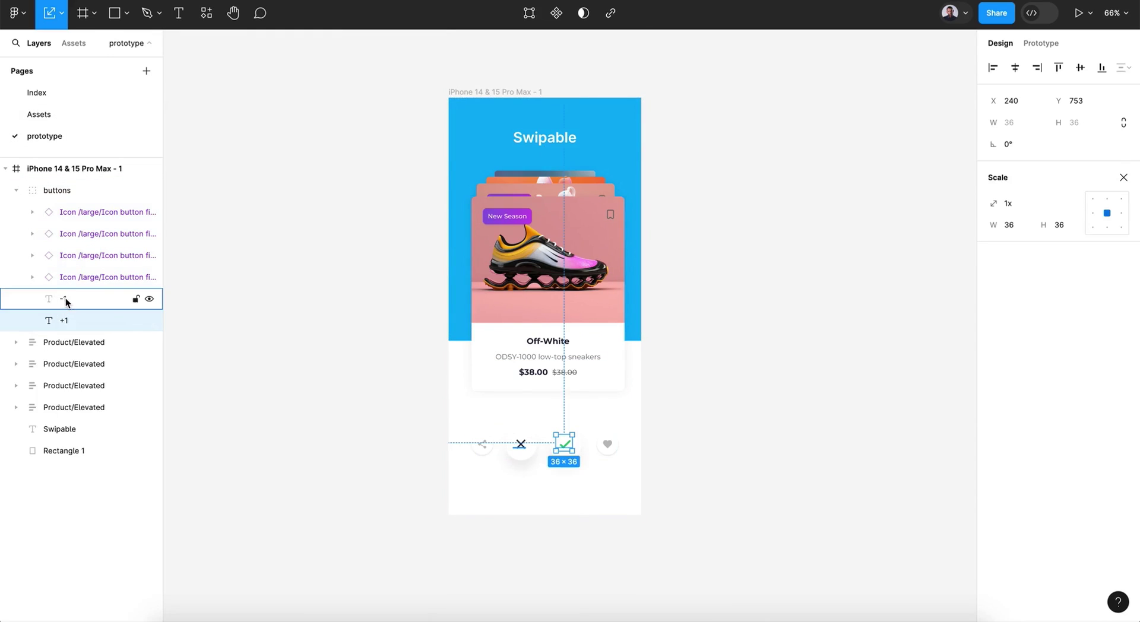
{"action": "left_click", "coordinate": [64, 300]}
{"action": "left_click", "coordinate": [54, 322]}
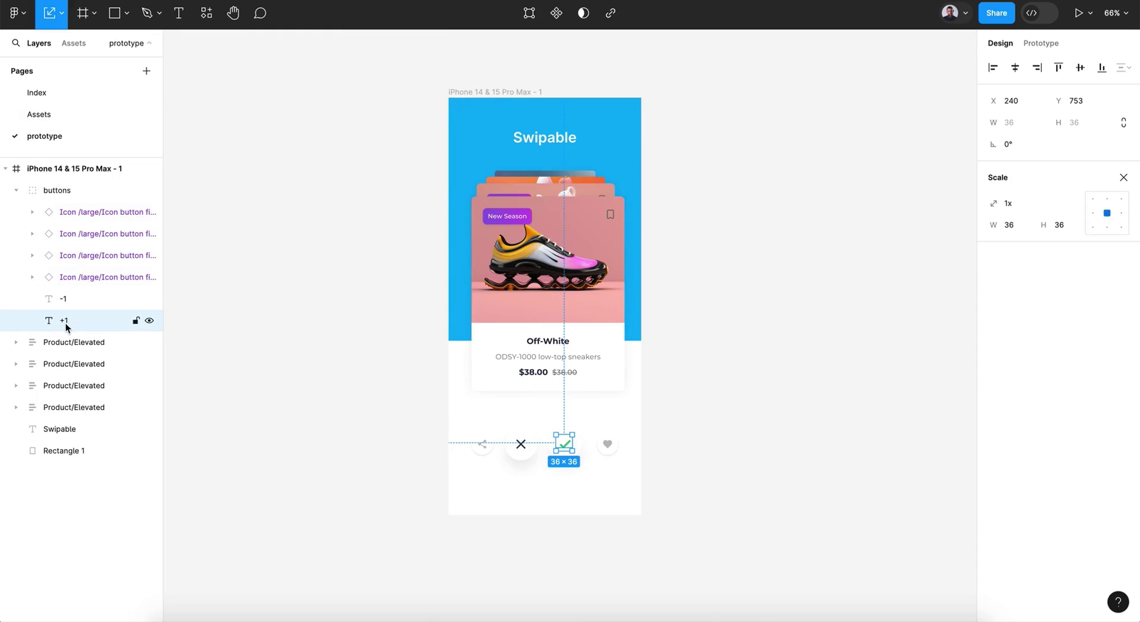
{"action": "left_click", "coordinate": [63, 300]}
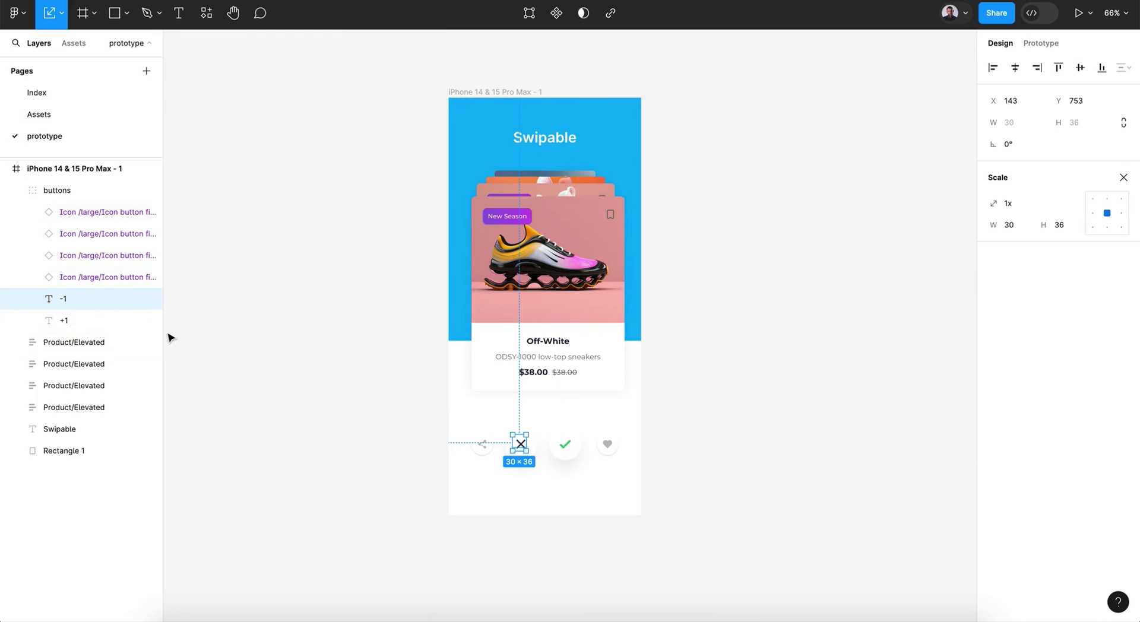
{"action": "left_click", "coordinate": [16, 190]}
{"action": "left_click", "coordinate": [233, 274]}
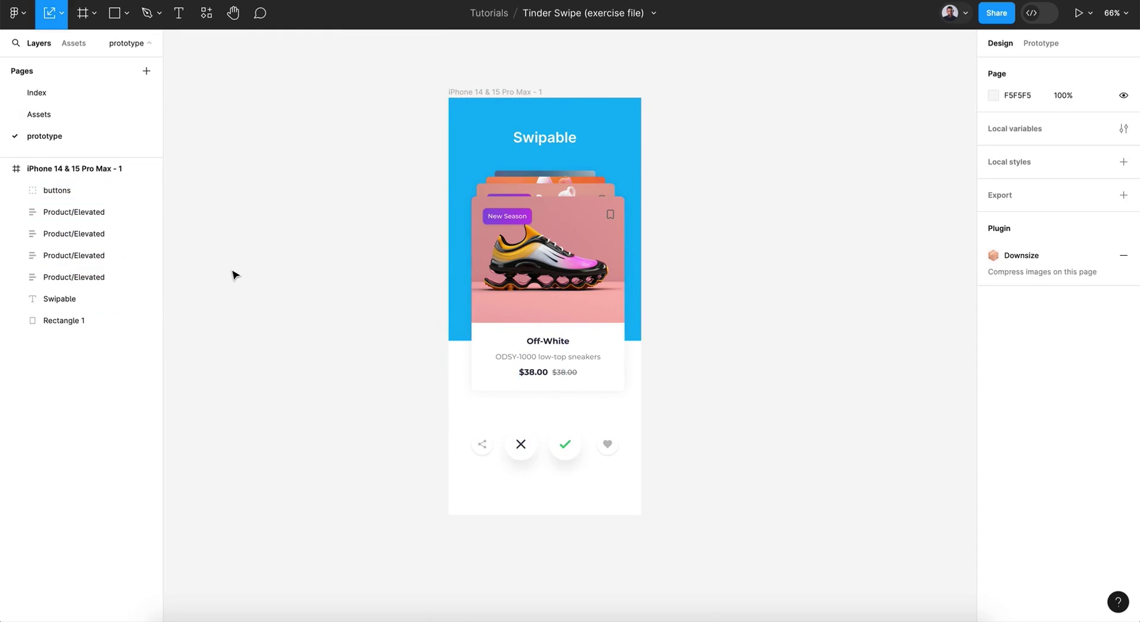
Duplicate the complete phone screen frame beside the original.
{"action": "scroll", "coordinate": [235, 275], "scroll_direction": "right", "scroll_amount": 3}
{"action": "left_click", "coordinate": [398, 246]}
{"action": "left_click", "coordinate": [727, 279]}
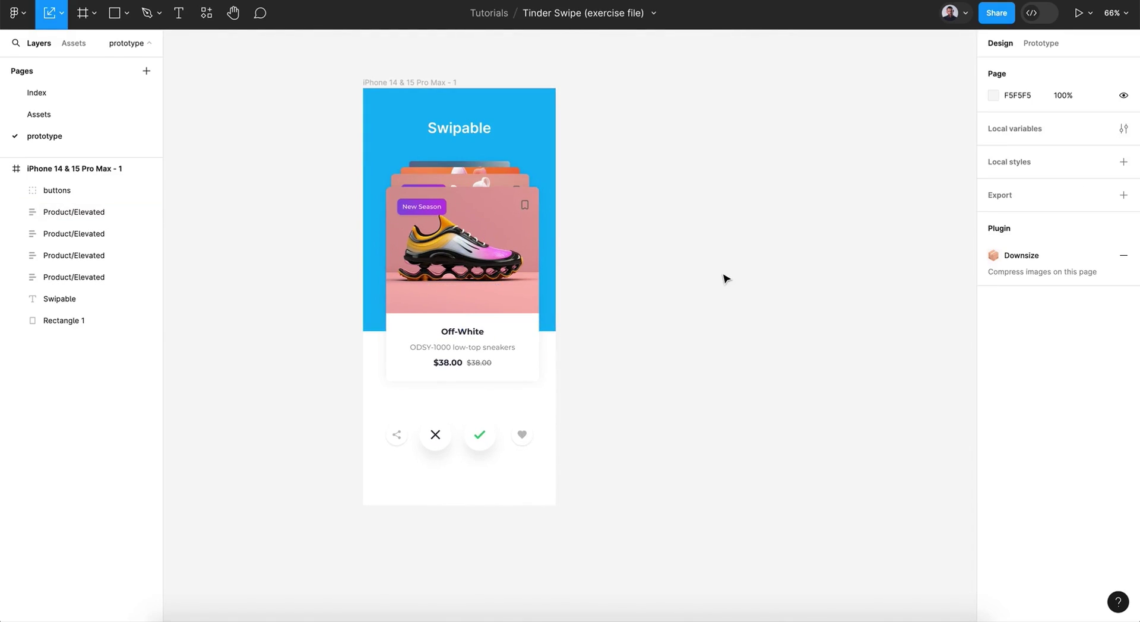
{"action": "left_click", "coordinate": [401, 82]}
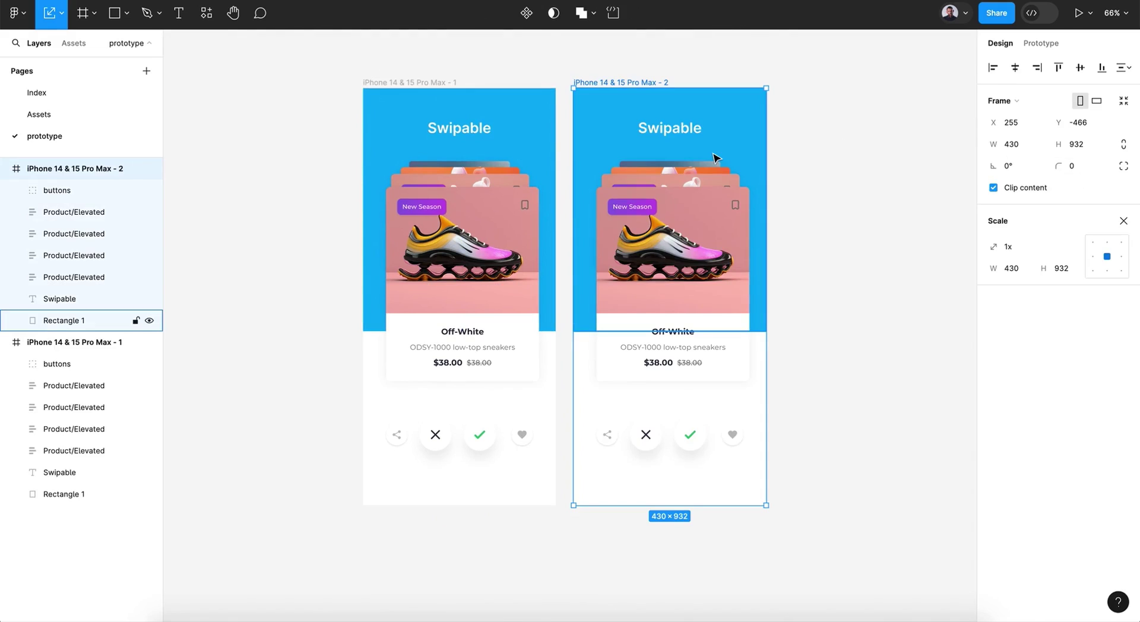
Rotate the front product card on the second phone screen to -23°.
{"action": "scroll", "coordinate": [691, 273], "scroll_direction": "right", "scroll_amount": 5}
{"action": "scroll", "coordinate": [691, 273], "scroll_direction": "down", "scroll_amount": 2}
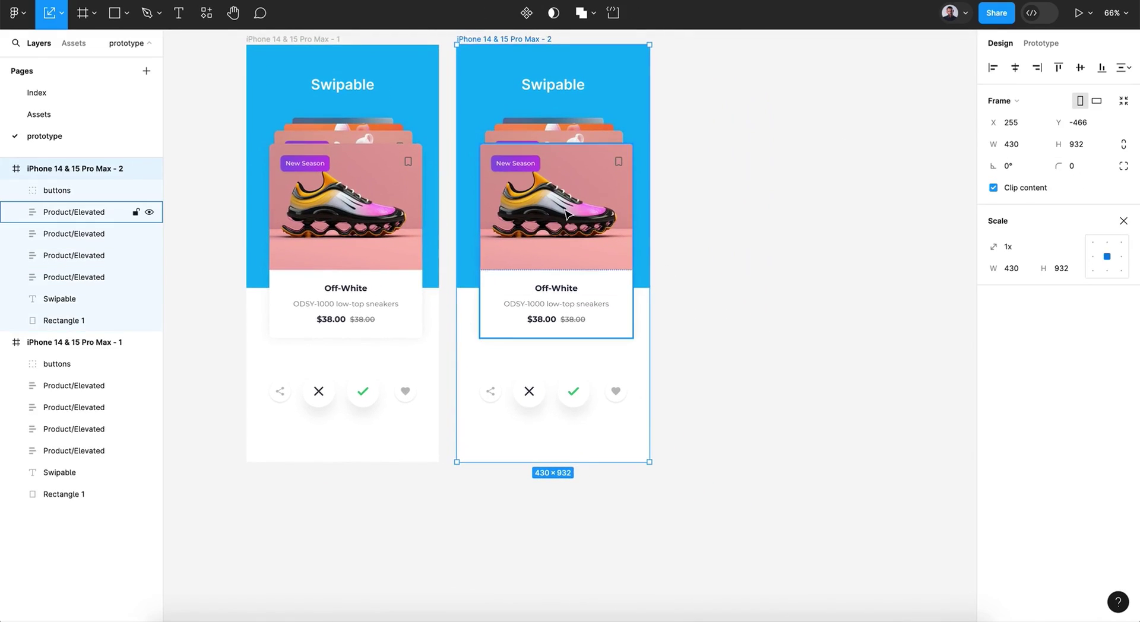
{"action": "left_click", "coordinate": [582, 225]}
{"action": "mouse_move", "coordinate": [637, 345]}
{"action": "left_mouse_down"}
{"action": "mouse_move", "coordinate": [611, 354]}
{"action": "mouse_move", "coordinate": [623, 351]}
{"action": "left_mouse_up"}
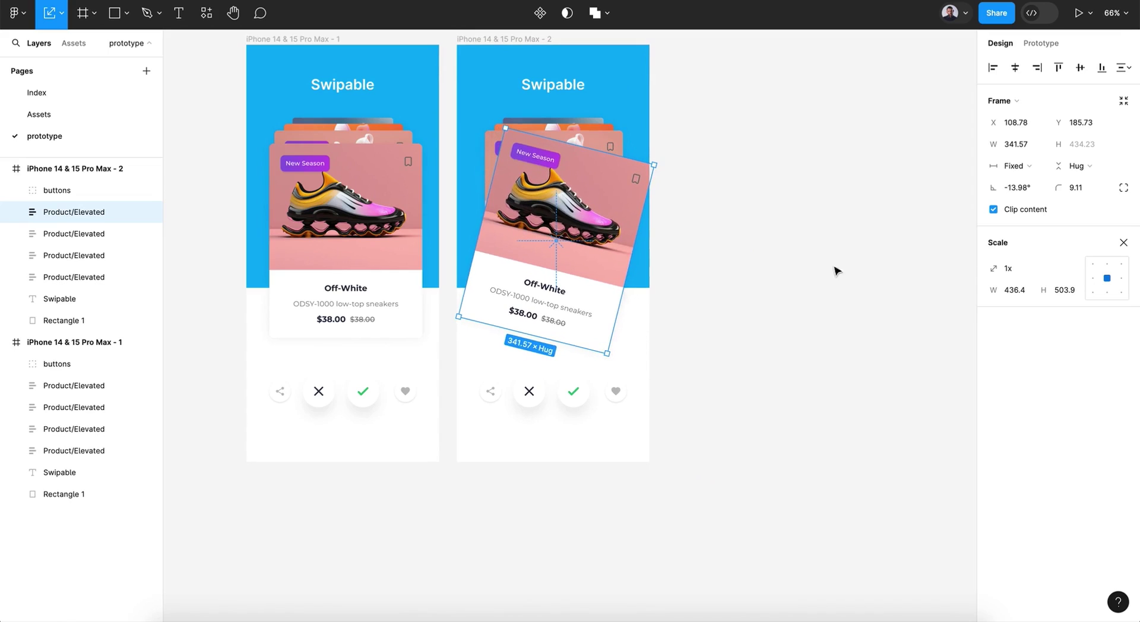
{"action": "left_click", "coordinate": [1021, 189]}
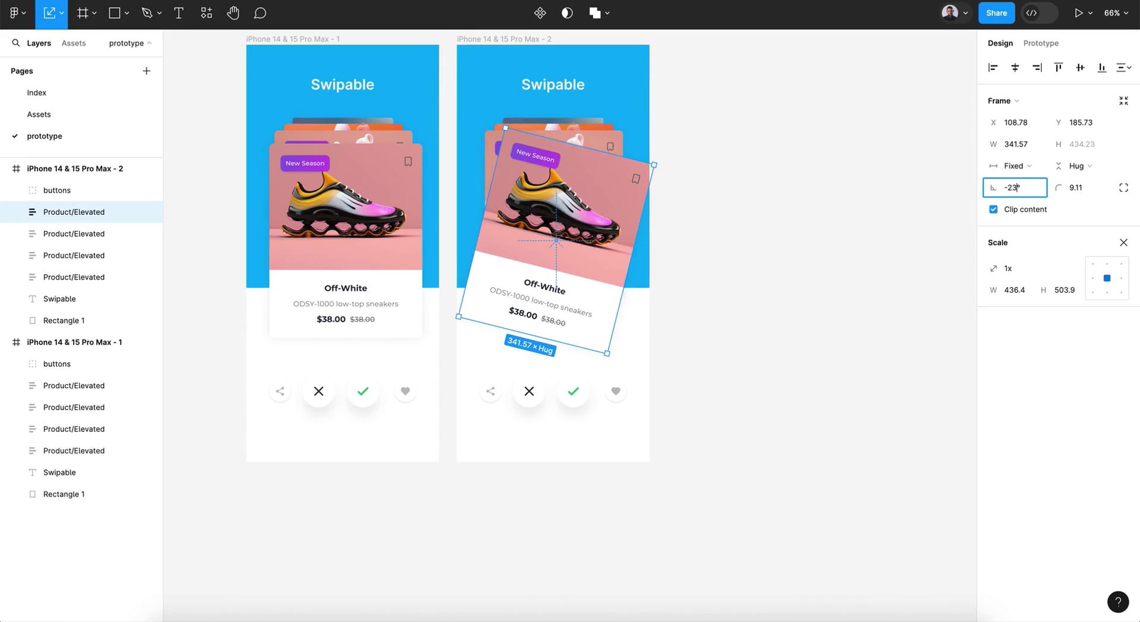
{"action": "type", "text": "-23"}
{"action": "key", "text": "Return"}
Move the rotated card 460 px to the right, completely out of the second screen's visible area.
{"action": "key", "text": "shift+Right"}
{"action": "key", "text": "shift+Right"}
{"action": "key", "text": "shift+Right"}
{"action": "key", "text": "shift+Right"}
{"action": "key", "text": "shift+Right"}
{"action": "key", "text": "shift+Right"}
{"action": "key", "text": "shift+Right"}
{"action": "key", "text": "shift+Right"}
{"action": "key", "text": "shift+Right"}
{"action": "key", "text": "shift+Right"}
{"action": "key", "text": "shift+Right"}
{"action": "key", "text": "shift+Right"}
{"action": "key", "text": "shift+Right"}
{"action": "key", "text": "shift+Right"}
{"action": "key", "text": "shift+Right"}
{"action": "key", "text": "shift+Right"}
{"action": "key", "text": "shift+Right"}
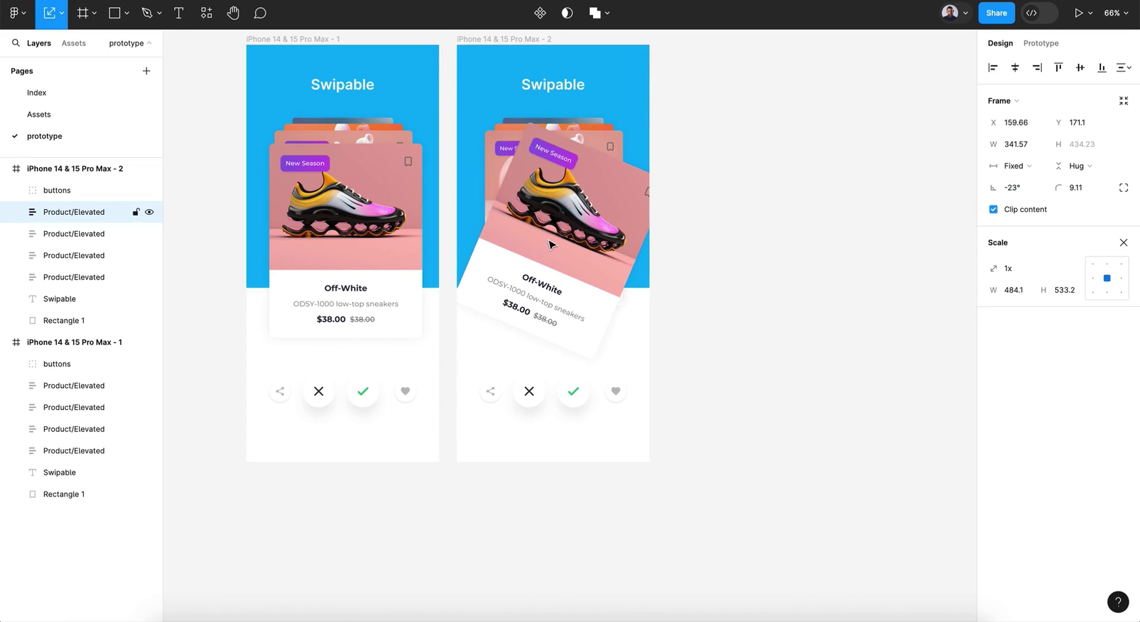
{"action": "key", "text": "shift+Right"}
{"action": "key", "text": "shift+Right"}
{"action": "key", "text": "shift+Right"}
{"action": "key", "text": "shift+Right"}
{"action": "key", "text": "shift+Right"}
{"action": "key", "text": "shift+Right"}
{"action": "key", "text": "shift+Right"}
{"action": "key", "text": "shift+Right"}
{"action": "key", "text": "shift+Right"}
{"action": "key", "text": "shift+Right"}
{"action": "key", "text": "shift+Right"}
{"action": "key", "text": "shift+Right"}
{"action": "key", "text": "shift+Right"}
{"action": "key", "text": "shift+Right"}
{"action": "key", "text": "shift+Right"}
{"action": "key", "text": "shift+Right"}
{"action": "key", "text": "shift+Right"}
{"action": "key", "text": "shift+Right"}
{"action": "key", "text": "shift+Right"}
{"action": "key", "text": "shift+Right"}
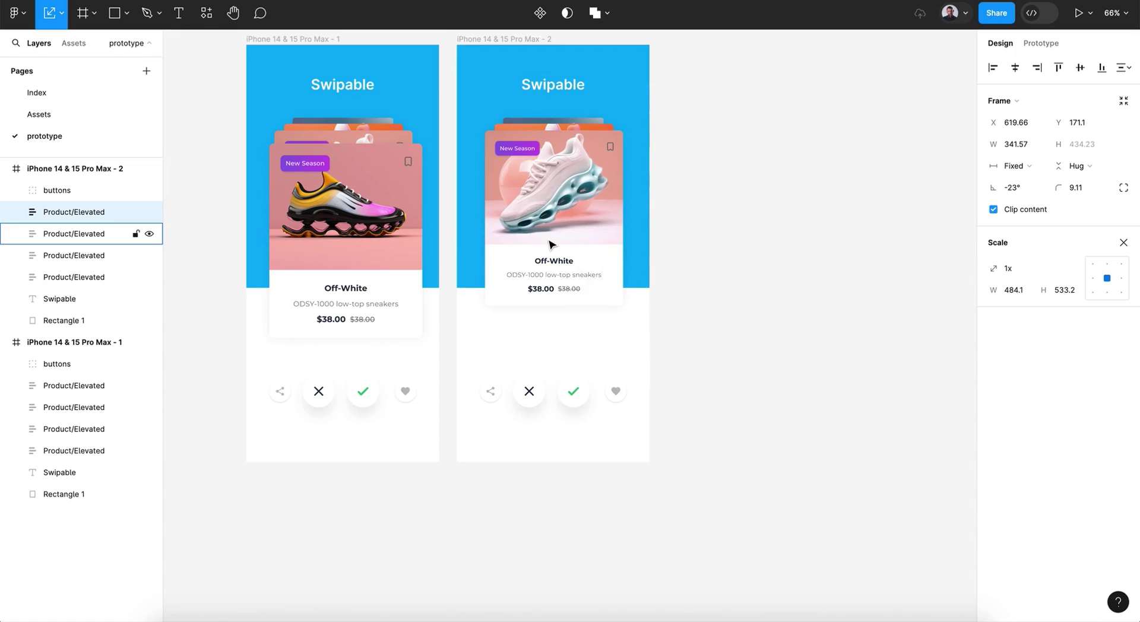
Detach the fill style of the check button on the second screen and set its background to green 2DC071.
{"action": "left_click", "coordinate": [588, 402]}
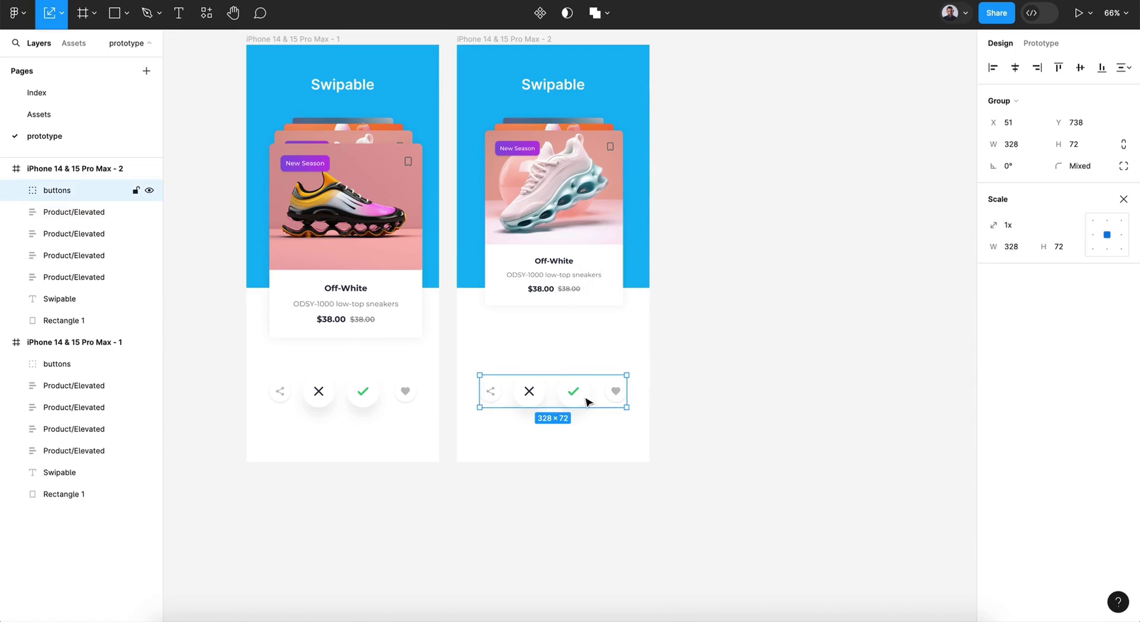
{"action": "double_click", "coordinate": [586, 402]}
{"action": "left_click", "coordinate": [1124, 241]}
{"action": "scroll", "coordinate": [1022, 368], "scroll_direction": "down", "scroll_amount": 4}
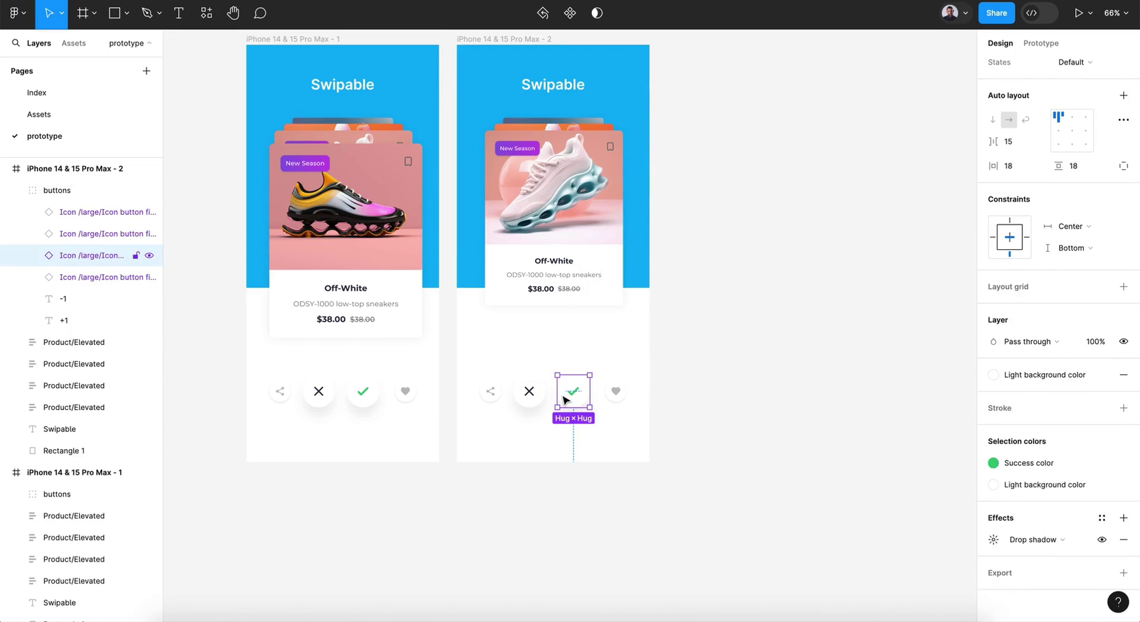
{"action": "scroll", "coordinate": [565, 400], "scroll_direction": "up", "scroll_amount": 5}
{"action": "scroll", "coordinate": [564, 399], "scroll_direction": "up", "scroll_amount": 1}
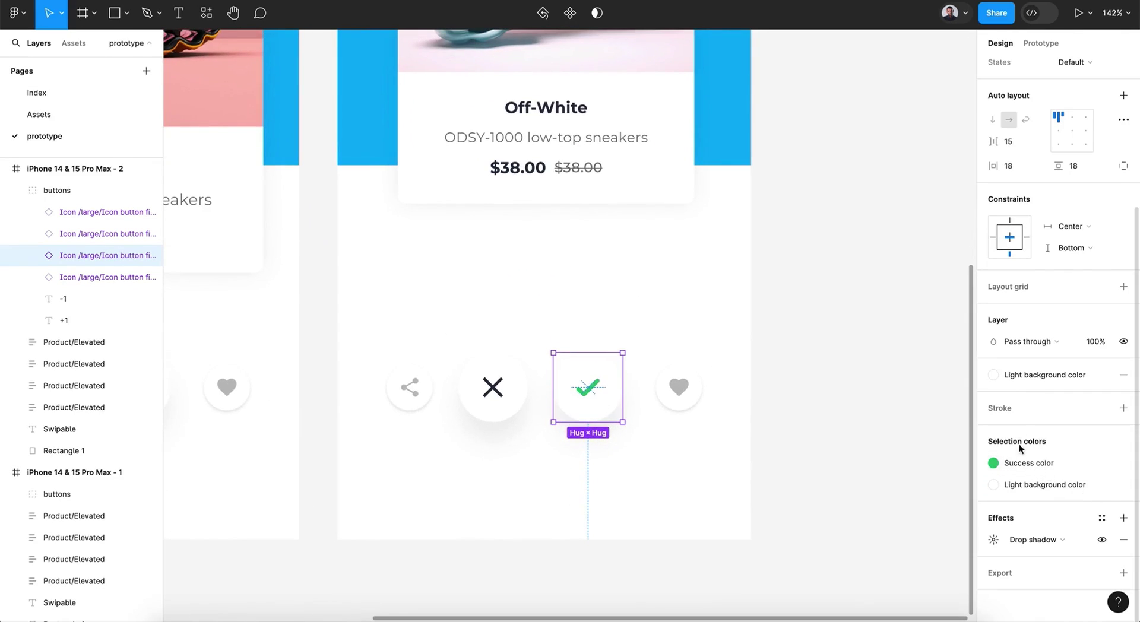
{"action": "left_click", "coordinate": [1018, 378]}
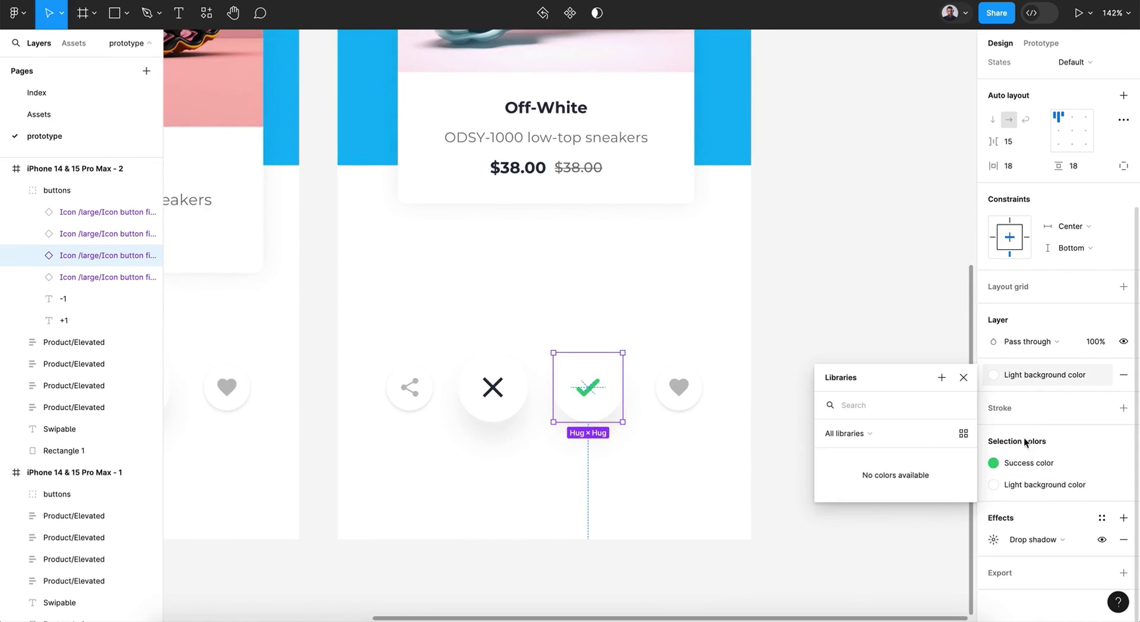
{"action": "left_click", "coordinate": [1103, 377]}
{"action": "left_click", "coordinate": [1103, 376]}
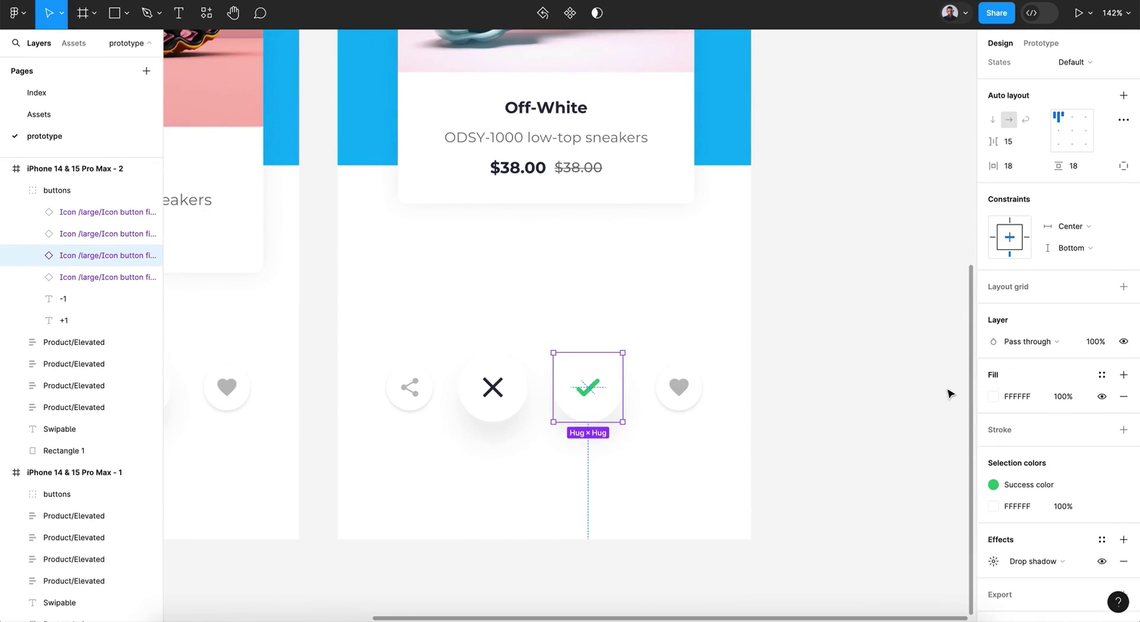
{"action": "left_click", "coordinate": [993, 397]}
{"action": "left_click", "coordinate": [833, 461]}
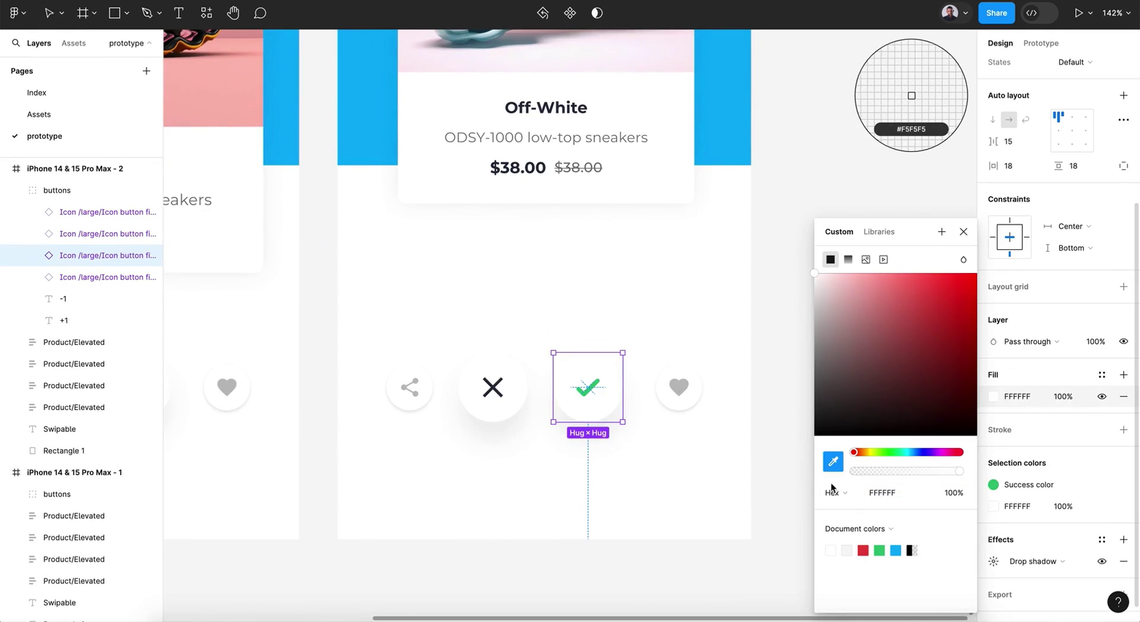
{"action": "left_click", "coordinate": [878, 552]}
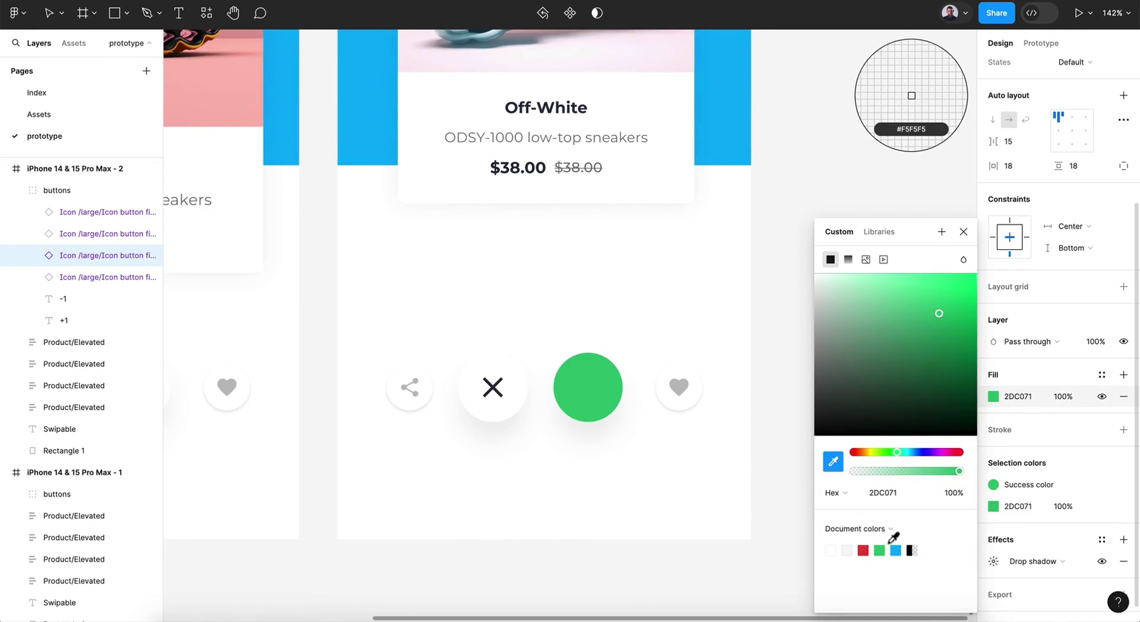
Detach the colour style of the check icon inside the green button and set the icon to white FFFFFF.
{"action": "left_click", "coordinate": [1028, 490]}
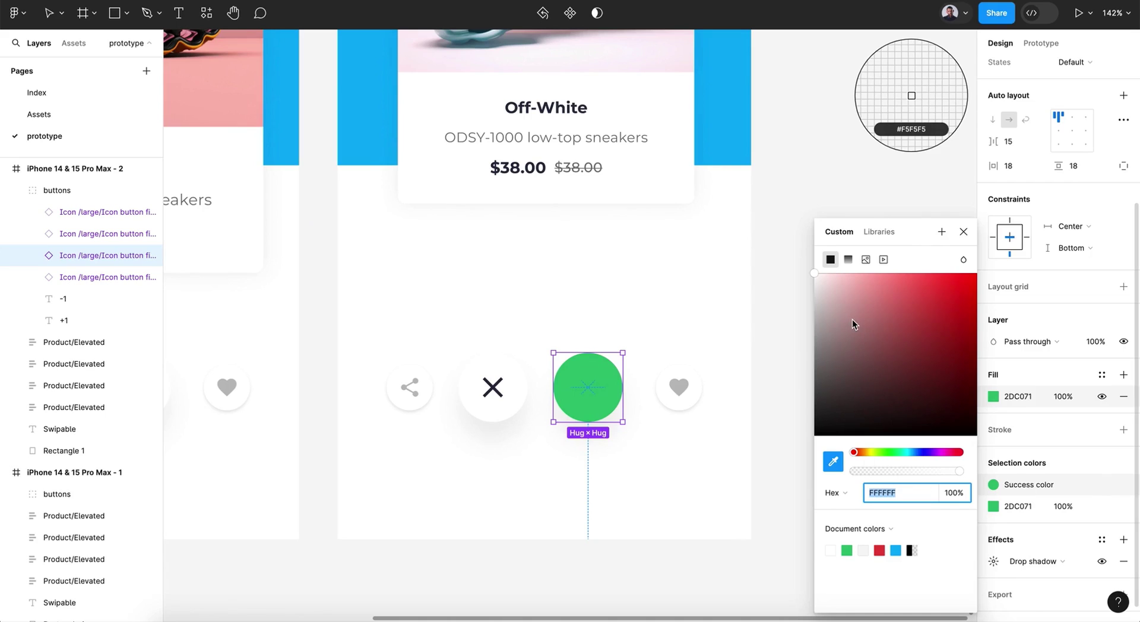
{"action": "left_click", "coordinate": [823, 318]}
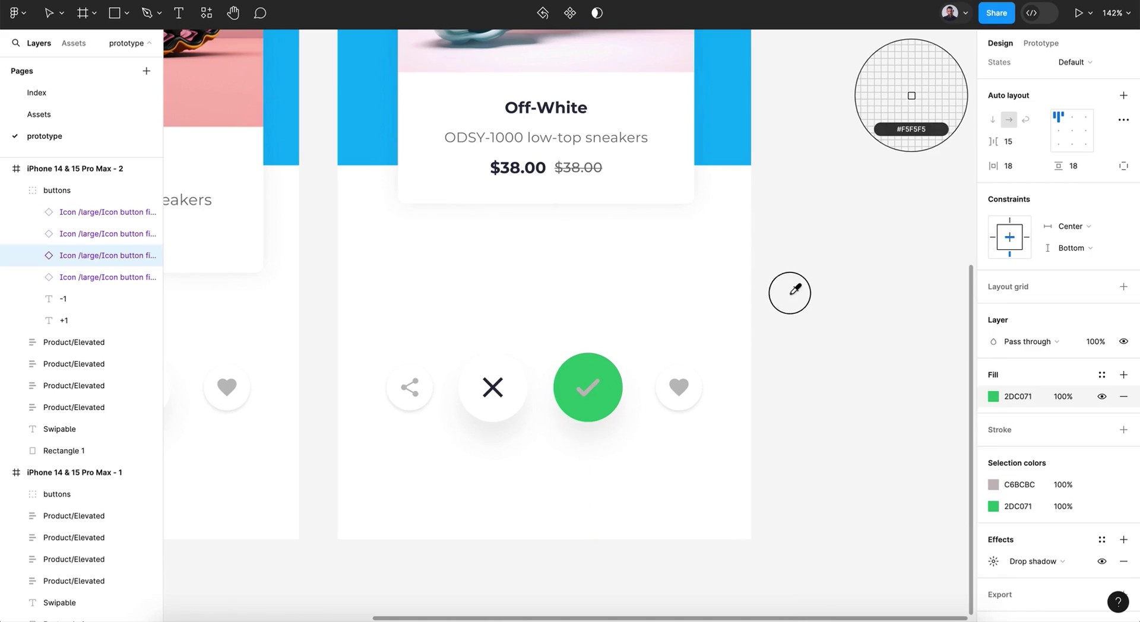
{"action": "left_click", "coordinate": [993, 484]}
{"action": "left_click", "coordinate": [815, 273]}
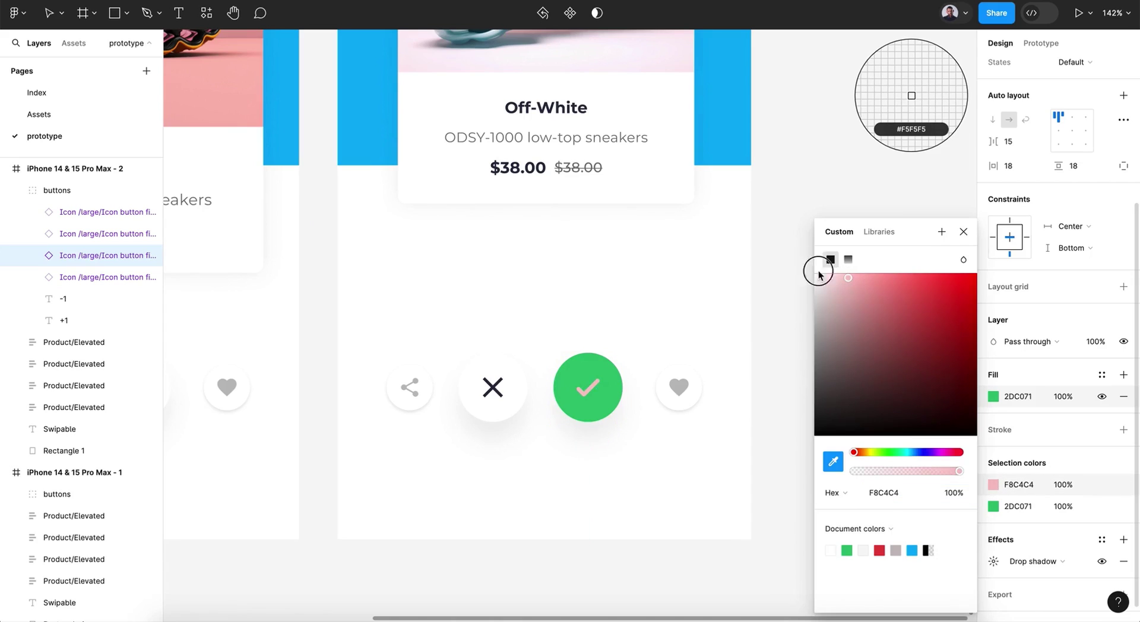
{"action": "left_click", "coordinate": [962, 234]}
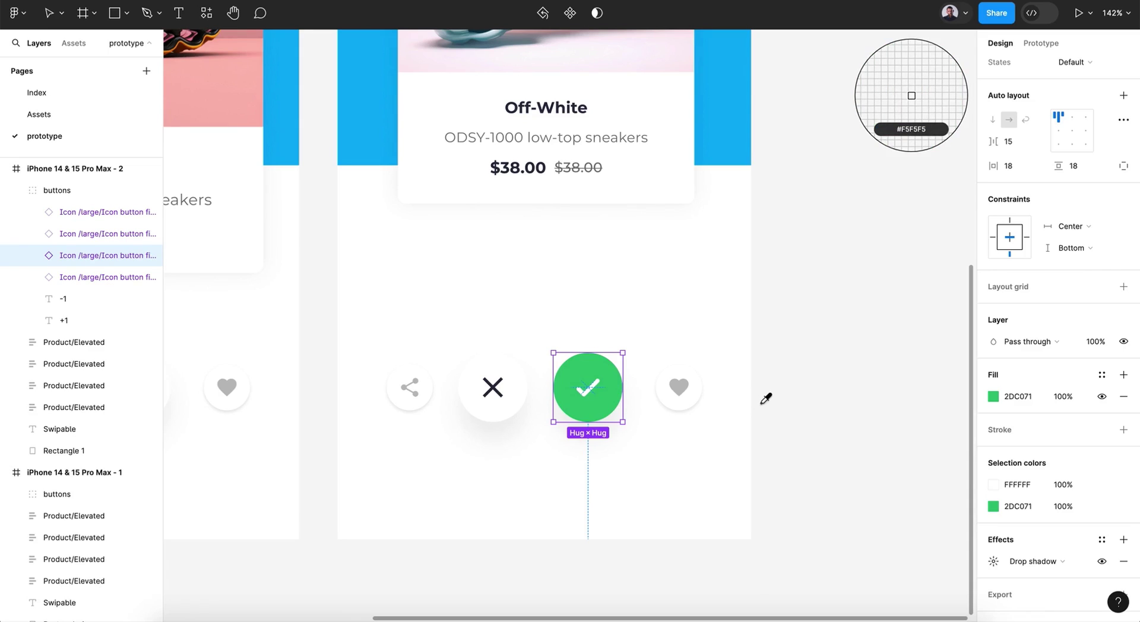
{"action": "left_click", "coordinate": [766, 399]}
{"action": "key", "text": "ctrl+z"}
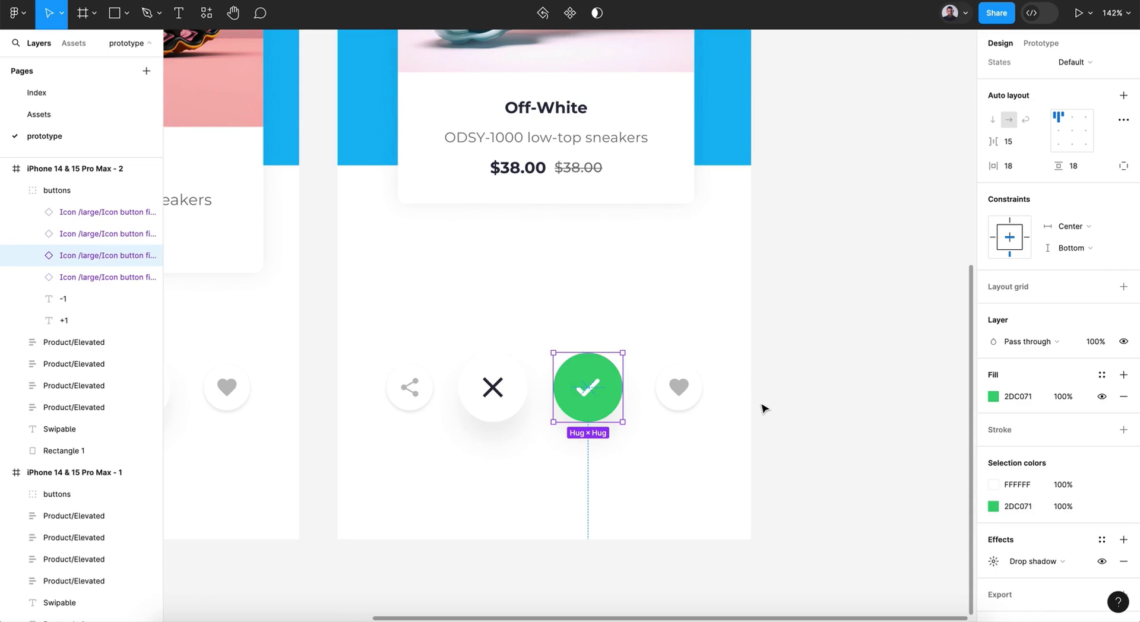
Scale the green check button up slightly and move the +1 text 60 px up, above the button.
{"action": "key", "text": "k"}
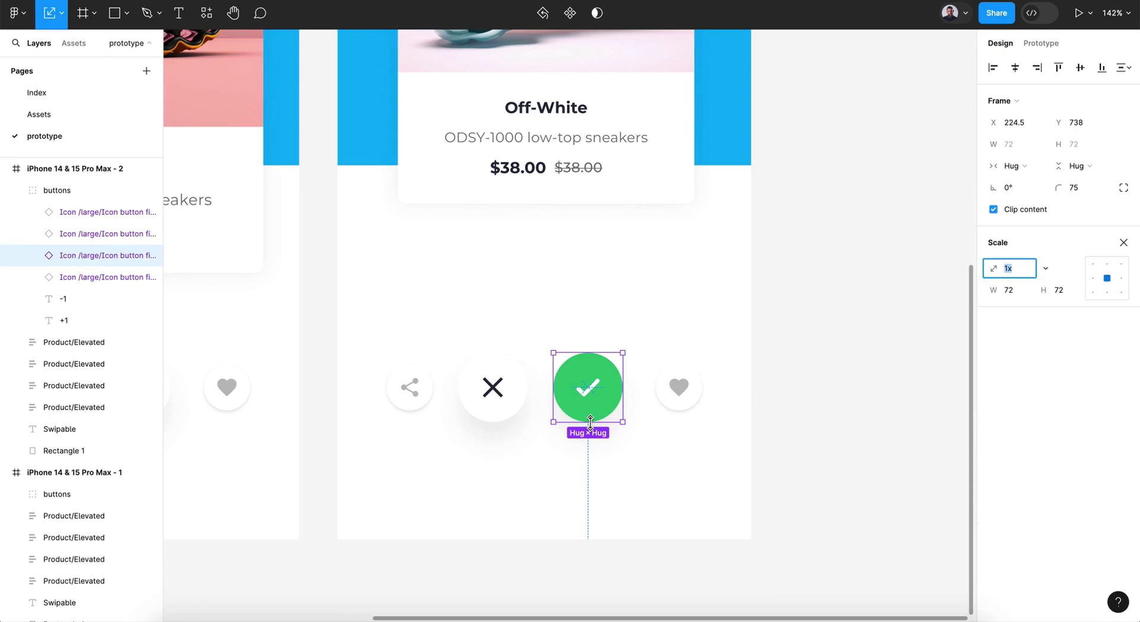
{"action": "left_click_drag", "start_coordinate": [591, 423], "coordinate": [589, 436]}
{"action": "left_click", "coordinate": [66, 320]}
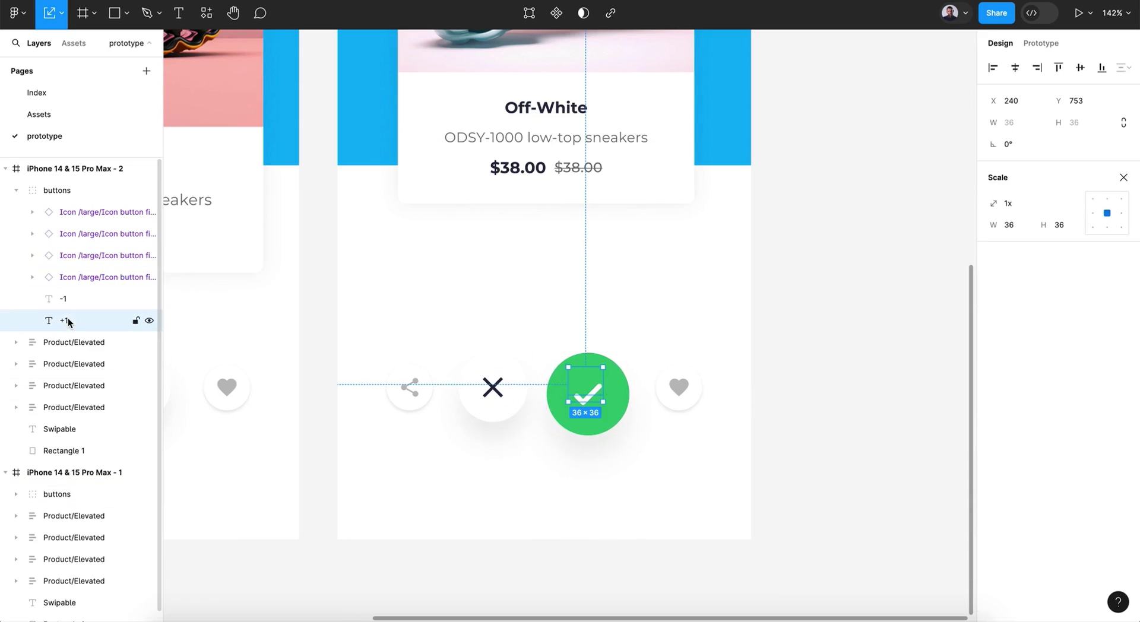
{"action": "key", "text": "shift+Up"}
{"action": "key", "text": "shift+Up"}
{"action": "key", "text": "shift+Up"}
{"action": "key", "text": "shift+Up"}
{"action": "key", "text": "shift+Up"}
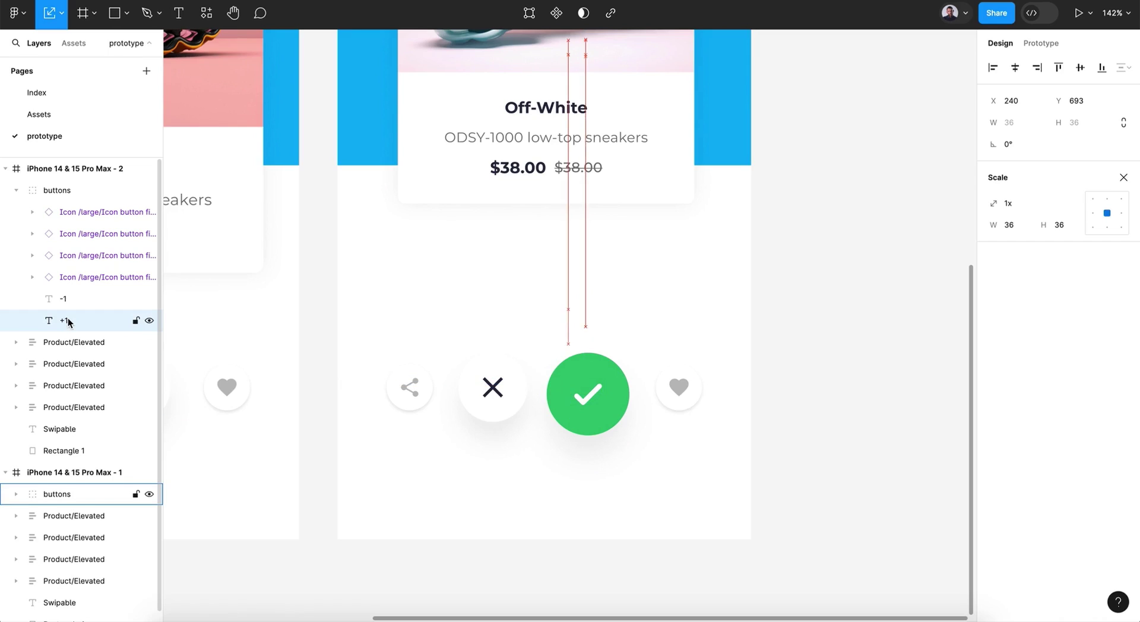
Set the opacity of the +1 text above the green check button to 100%.
{"action": "left_click", "coordinate": [1123, 178]}
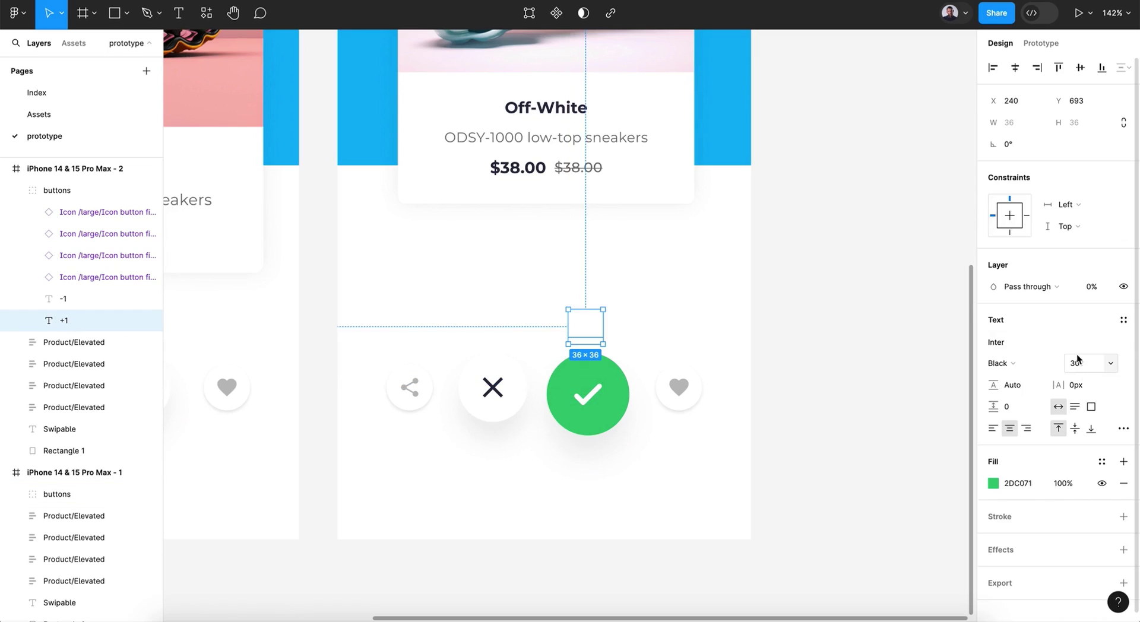
{"action": "left_click", "coordinate": [1091, 289]}
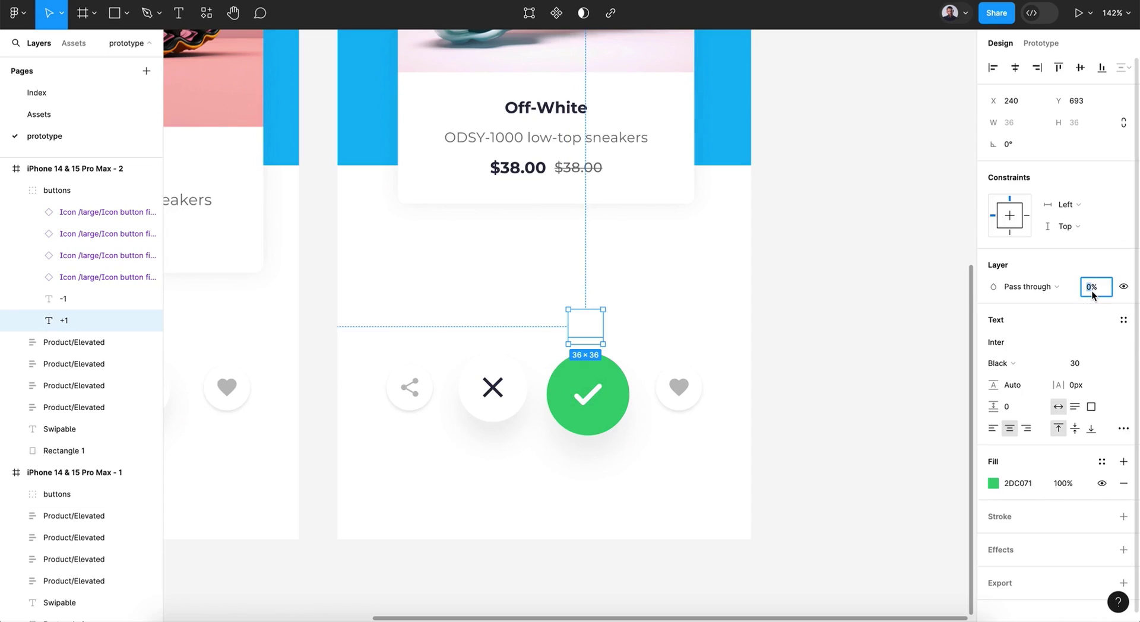
{"action": "key", "text": "Return"}
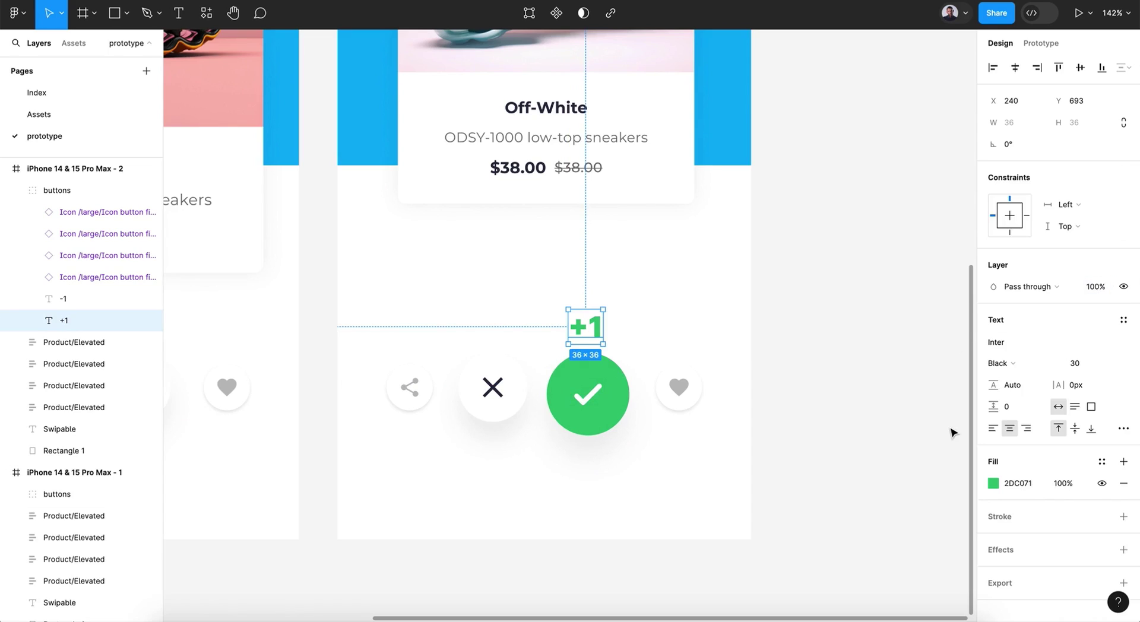
{"action": "left_click", "coordinate": [953, 433]}
Duplicate the original card-stack screen and place the copy beside it, on its left side.
{"action": "scroll", "coordinate": [954, 433], "scroll_direction": "down", "scroll_amount": 5}
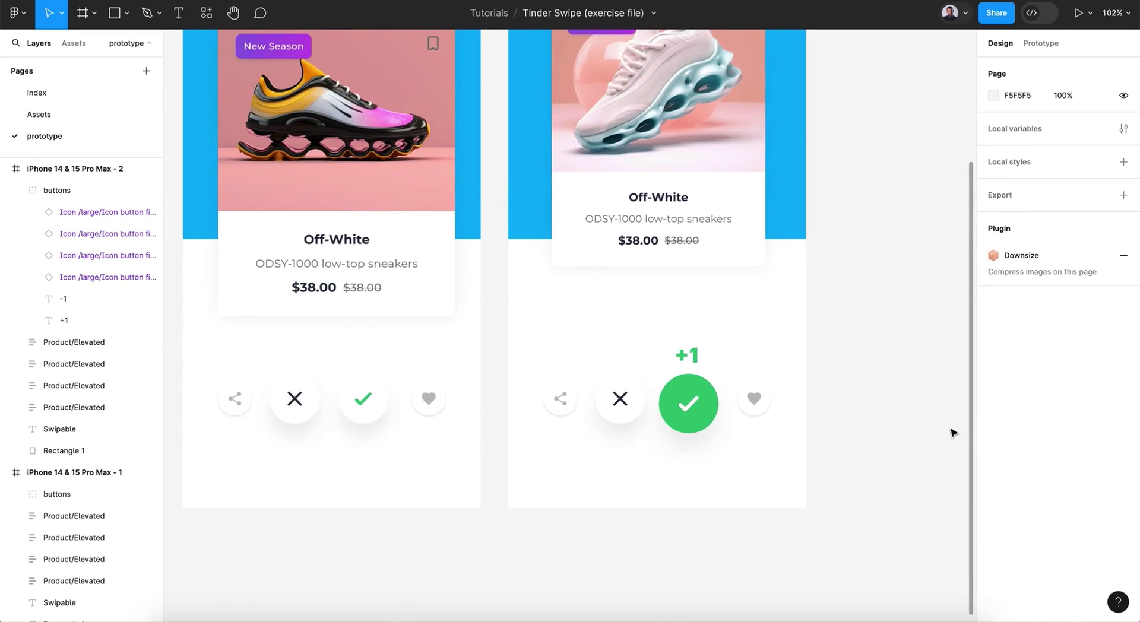
{"action": "scroll", "coordinate": [954, 432], "scroll_direction": "down", "scroll_amount": 5}
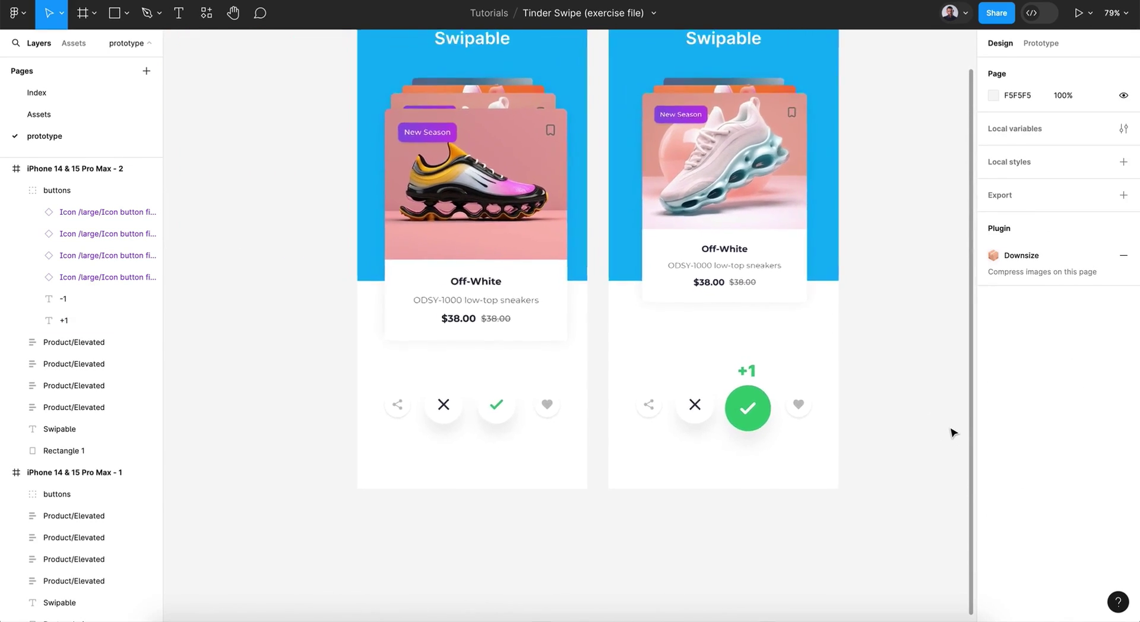
{"action": "scroll", "coordinate": [953, 432], "scroll_direction": "down", "scroll_amount": 1}
{"action": "left_click", "coordinate": [491, 66]}
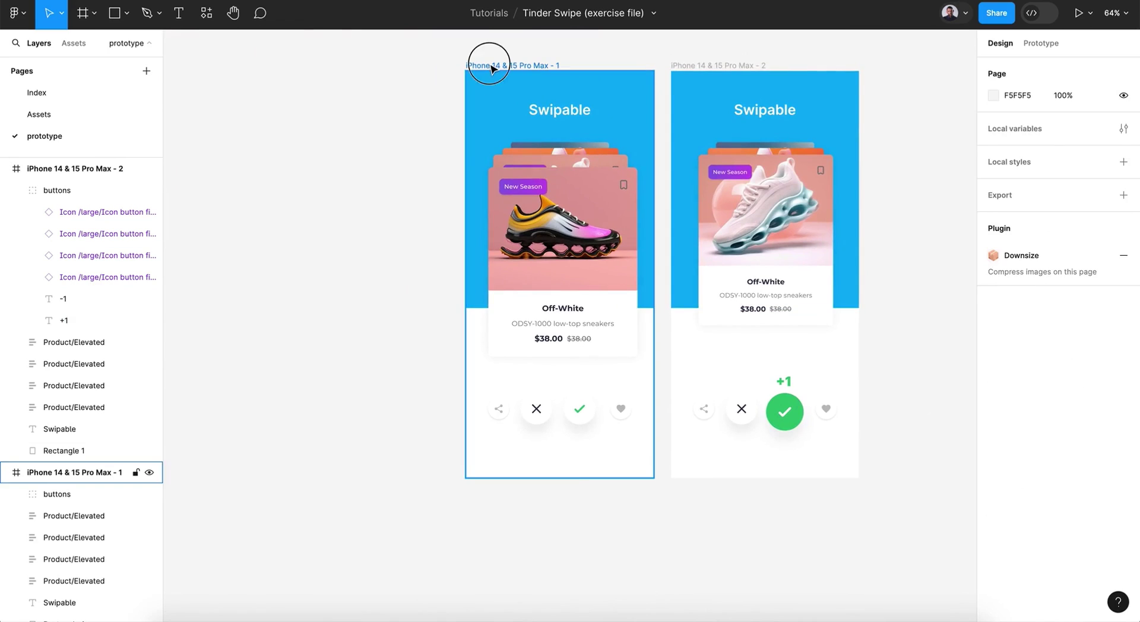
{"action": "key", "text": "ctrl+d"}
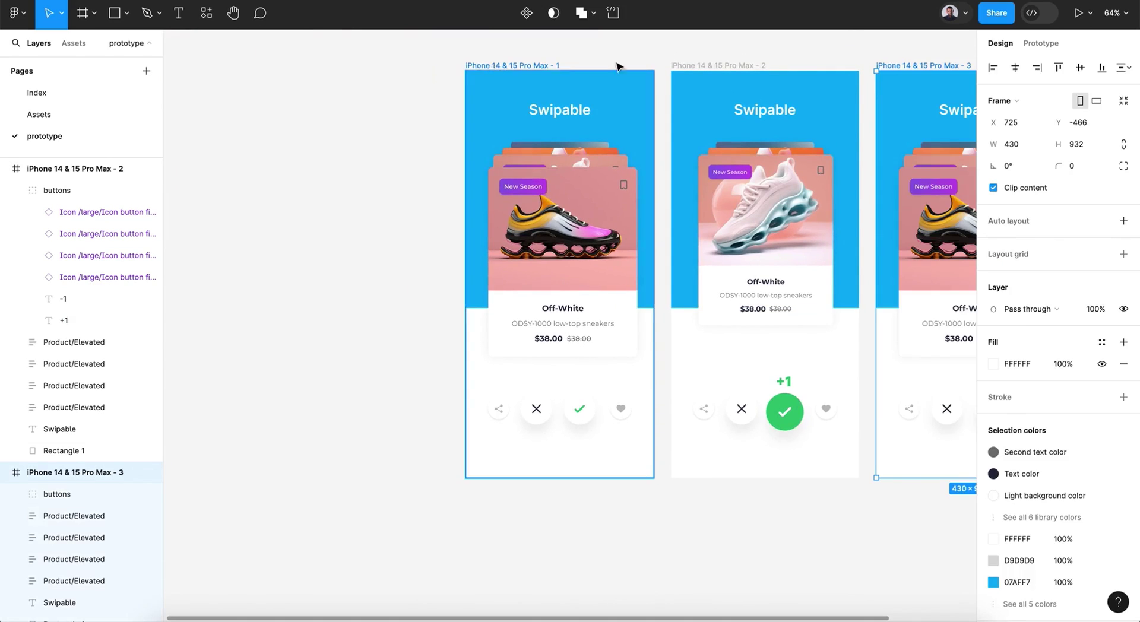
{"action": "left_click_drag", "start_coordinate": [930, 65], "coordinate": [280, 65]}
Rename the screen with the green check button as "swipe right".
{"action": "double_click", "coordinate": [714, 66]}
{"action": "type", "text": "swipe"}
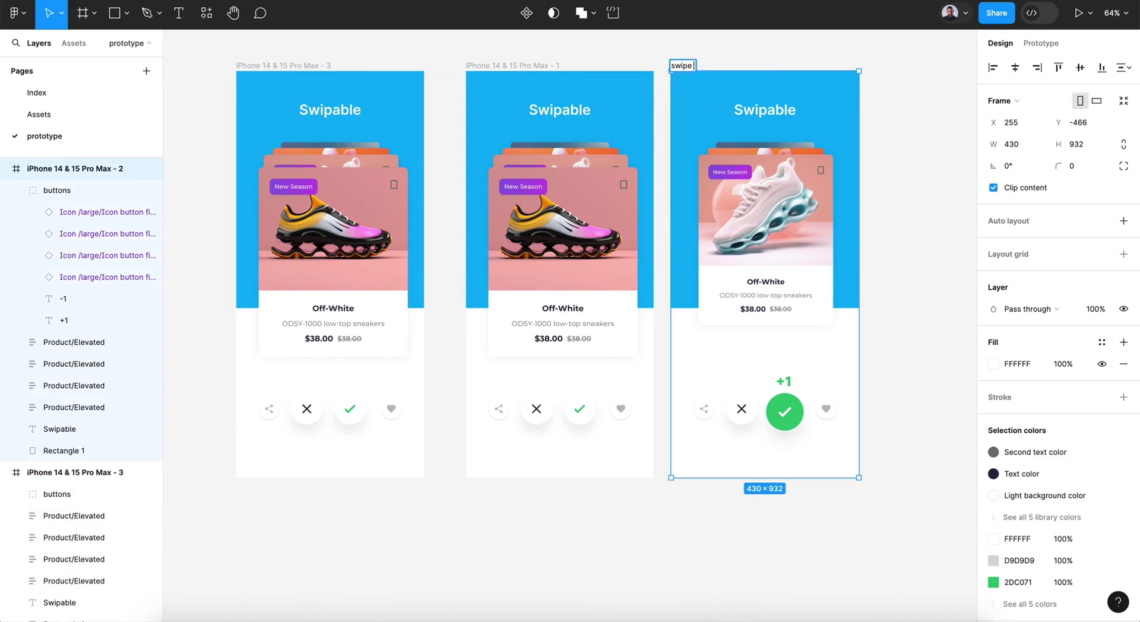
{"action": "type", "text": " right"}
{"action": "key", "text": "Return"}
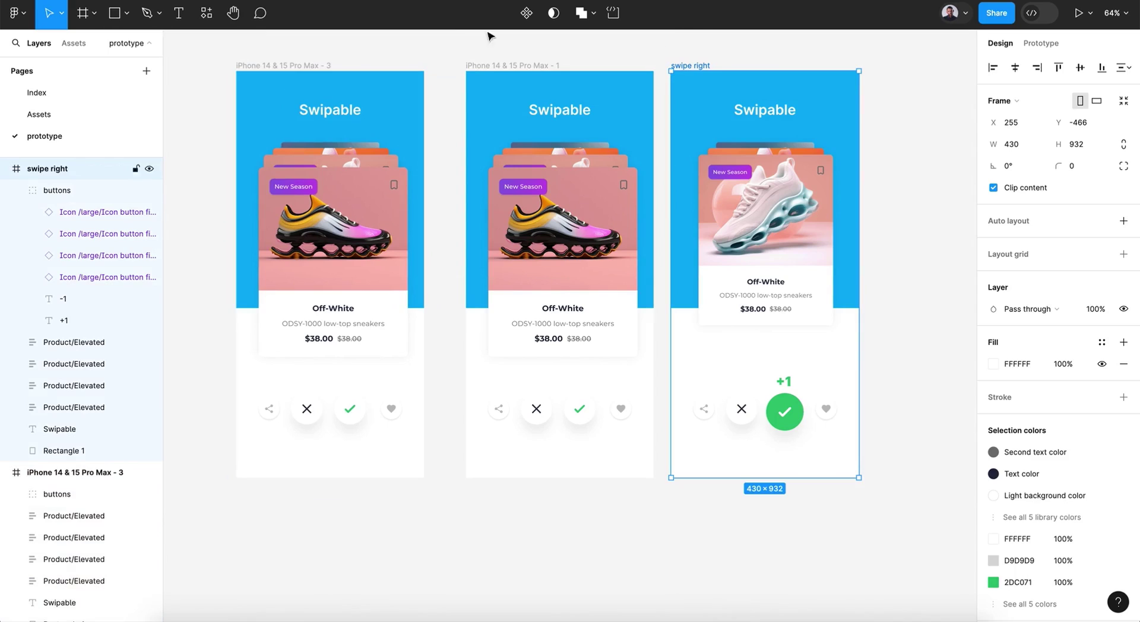
Rename the duplicated screen on the far left as "swipe left".
{"action": "double_click", "coordinate": [303, 64]}
{"action": "type", "text": "swi"}
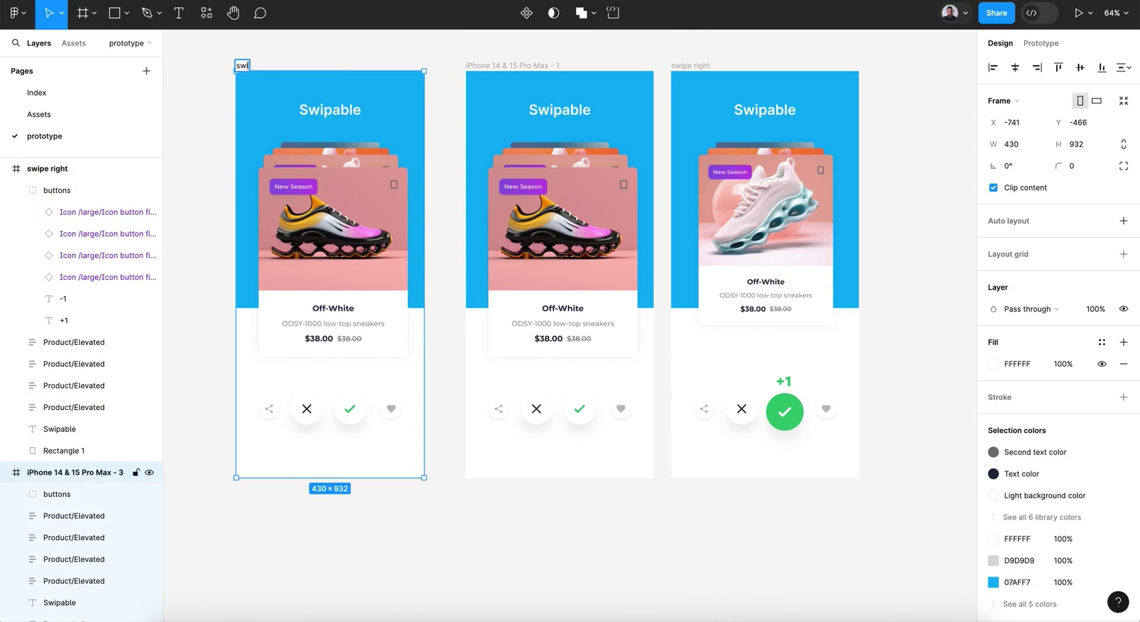
{"action": "type", "text": "pe left"}
{"action": "key", "text": "Return"}
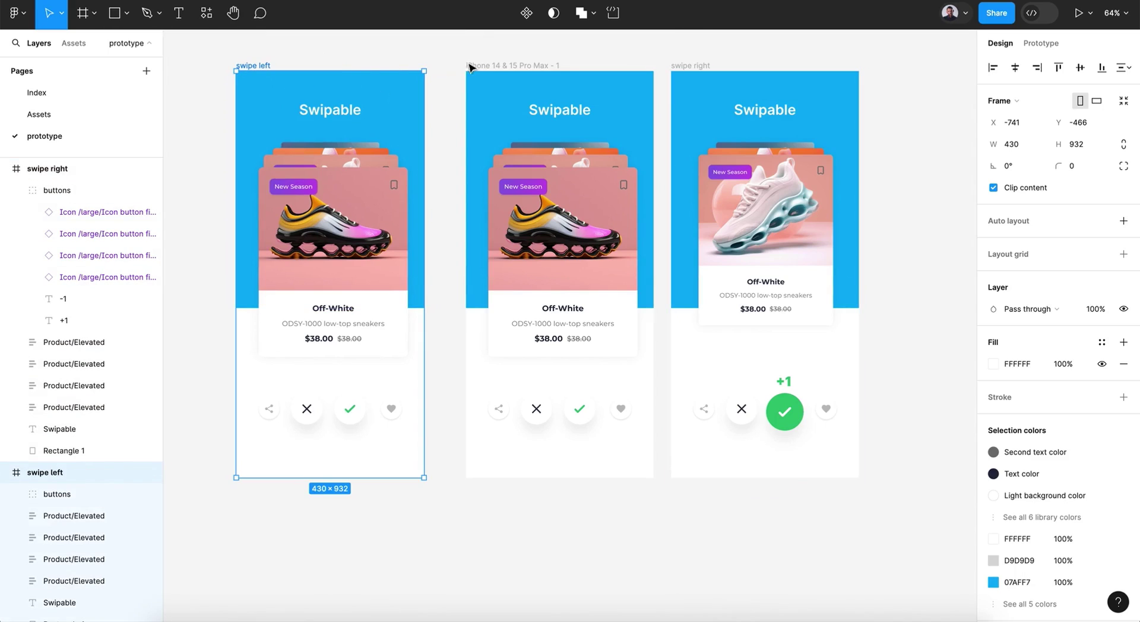
Rename the middle screen with the original card stack as "card 1".
{"action": "double_click", "coordinate": [540, 65]}
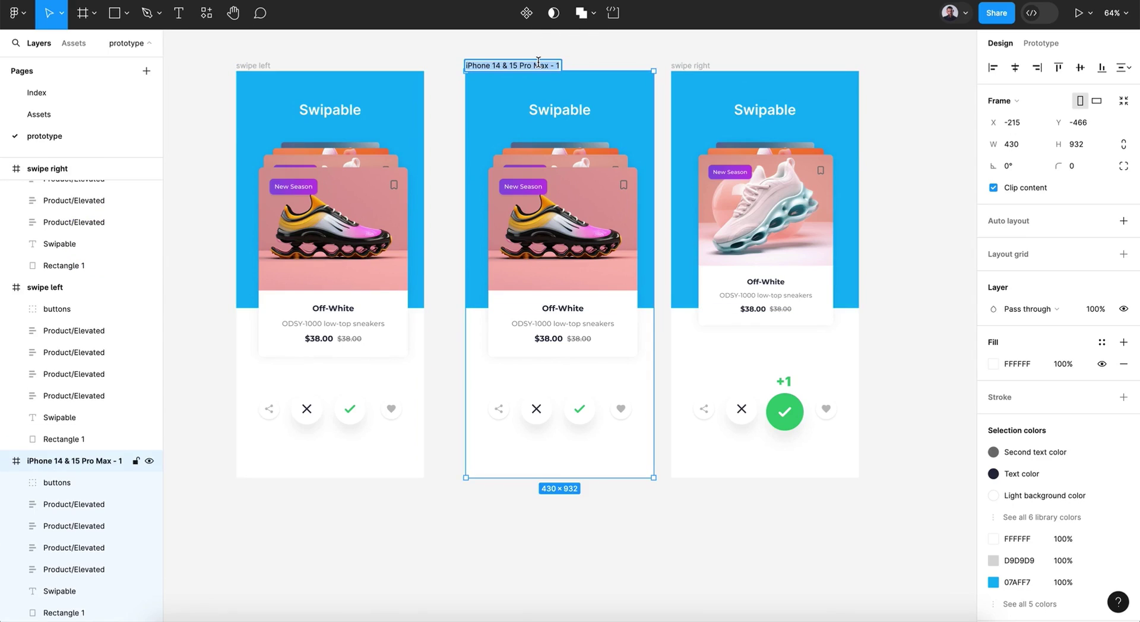
{"action": "type", "text": "card"}
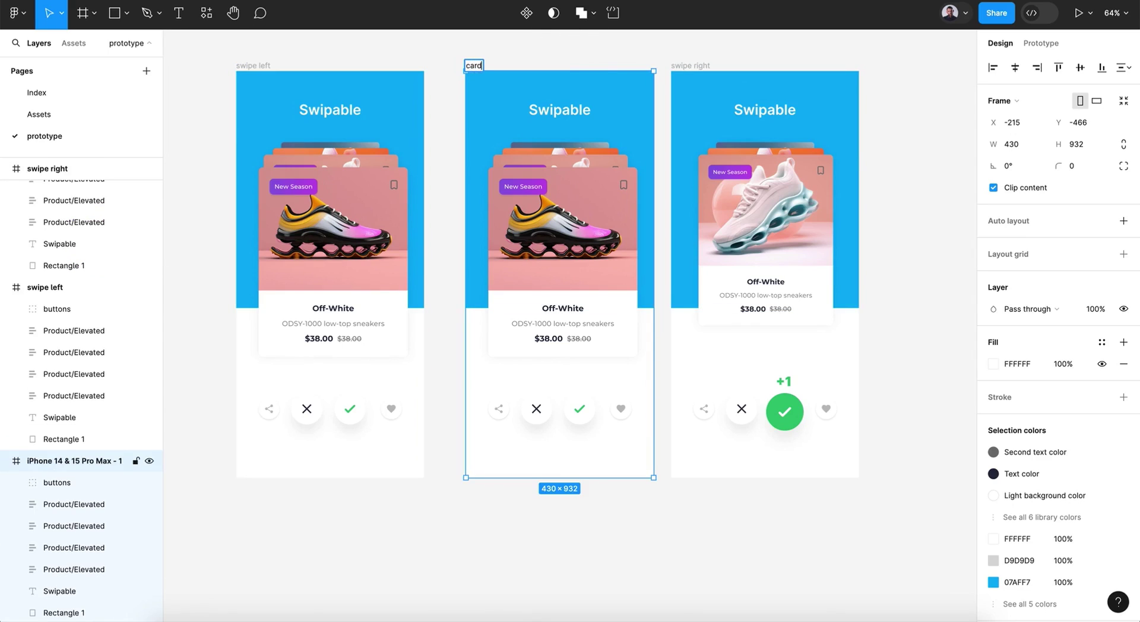
{"action": "type", "text": " 1"}
{"action": "key", "text": "Return"}
Rotate the front product card on the swipe left screen to 23°.
{"action": "left_click", "coordinate": [349, 270]}
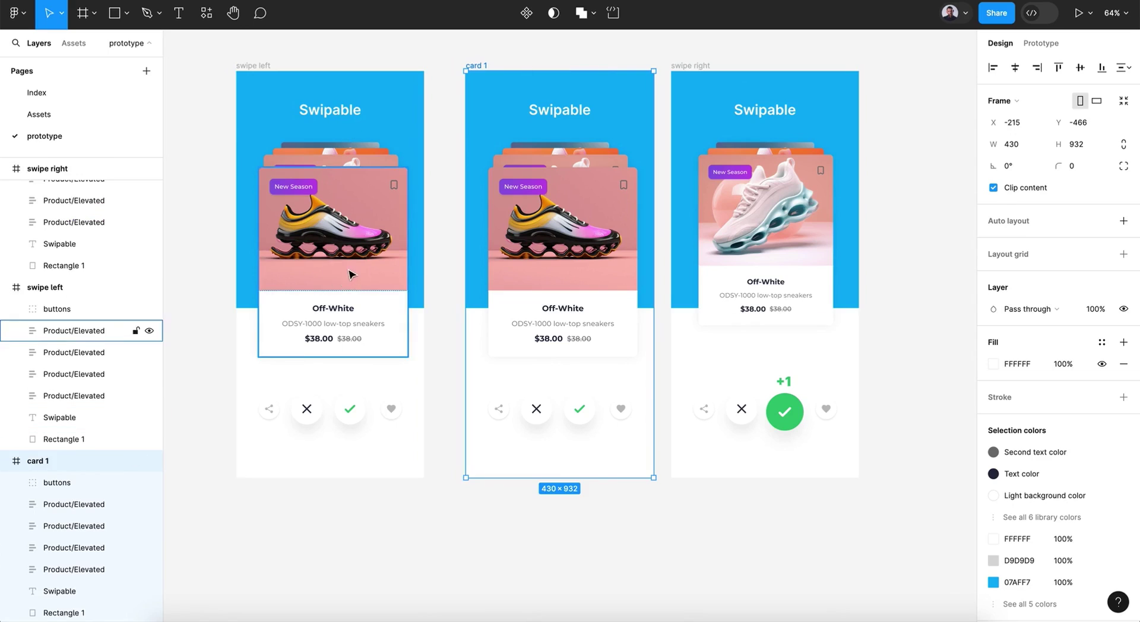
{"action": "left_click", "coordinate": [1017, 187]}
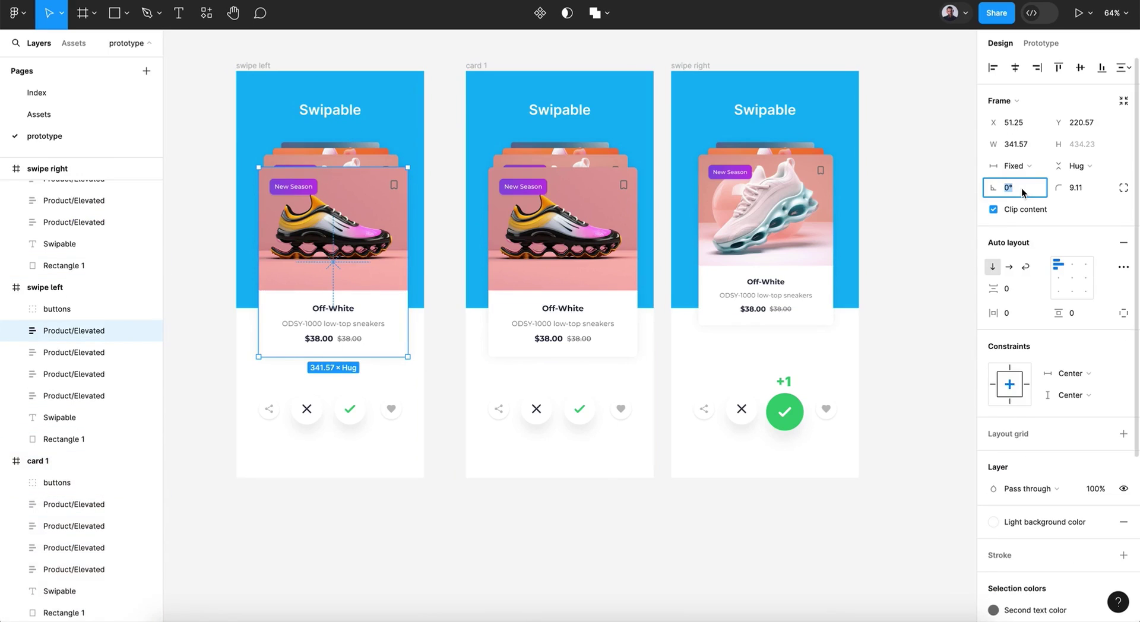
{"action": "type", "text": "23"}
{"action": "key", "text": "Return"}
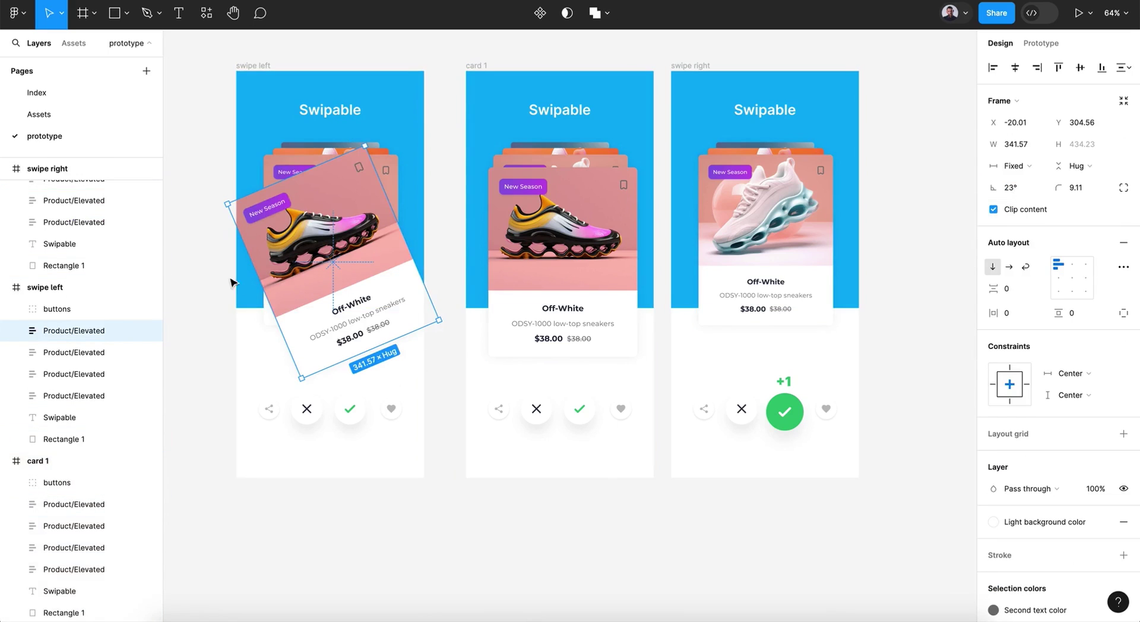
Move the rotated card 470 px to the left, completely out of the swipe left screen's visible area.
{"action": "key", "text": "shift+Left"}
{"action": "key", "text": "shift+Left"}
{"action": "key", "text": "shift+Left"}
{"action": "key", "text": "shift+Left"}
{"action": "key", "text": "shift+Left"}
{"action": "key", "text": "shift+Left"}
{"action": "key", "text": "shift+Left"}
{"action": "key", "text": "shift+Left"}
{"action": "key", "text": "shift+Left"}
{"action": "key", "text": "shift+Left"}
{"action": "key", "text": "shift+Left"}
{"action": "key", "text": "shift+Left"}
{"action": "key", "text": "shift+Left"}
{"action": "key", "text": "shift+Left"}
{"action": "key", "text": "shift+Left"}
{"action": "key", "text": "shift+Left"}
{"action": "key", "text": "shift+Left"}
{"action": "key", "text": "shift+Left"}
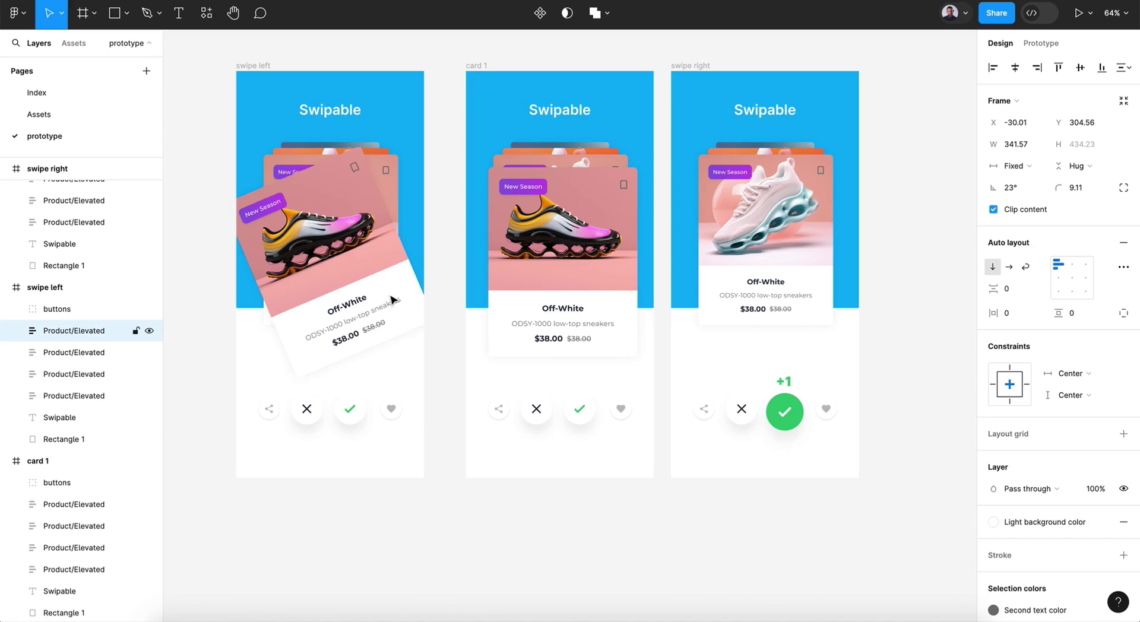
{"action": "key", "text": "shift+Left"}
{"action": "key", "text": "shift+Left"}
{"action": "key", "text": "shift+Left"}
{"action": "key", "text": "shift+Left"}
{"action": "key", "text": "shift+Left"}
{"action": "key", "text": "shift+Left"}
{"action": "key", "text": "shift+Left"}
{"action": "key", "text": "shift+Left"}
{"action": "key", "text": "shift+Left"}
{"action": "key", "text": "shift+Left"}
{"action": "key", "text": "shift+Left"}
{"action": "key", "text": "shift+Left"}
{"action": "key", "text": "shift+Left"}
{"action": "key", "text": "shift+Left"}
{"action": "key", "text": "shift+Left"}
{"action": "key", "text": "shift+Left"}
{"action": "key", "text": "shift+Left"}
{"action": "key", "text": "shift+Left"}
{"action": "key", "text": "shift+Left"}
{"action": "key", "text": "shift+Left"}
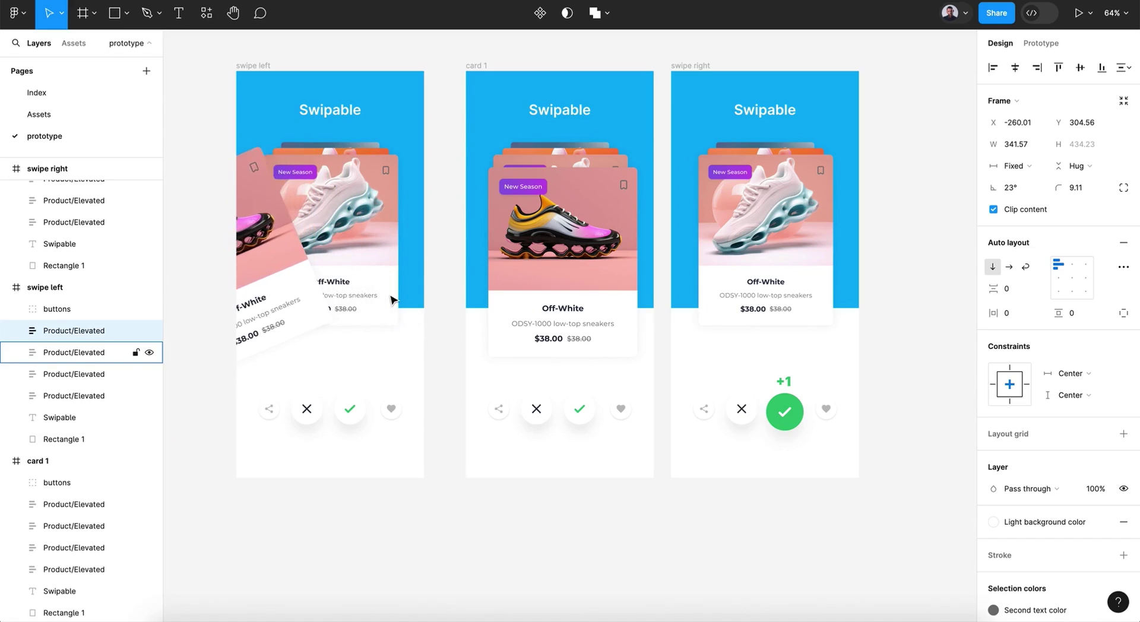
{"action": "key", "text": "shift+Left"}
{"action": "key", "text": "shift+Left"}
{"action": "key", "text": "shift+Left"}
{"action": "key", "text": "shift+Left"}
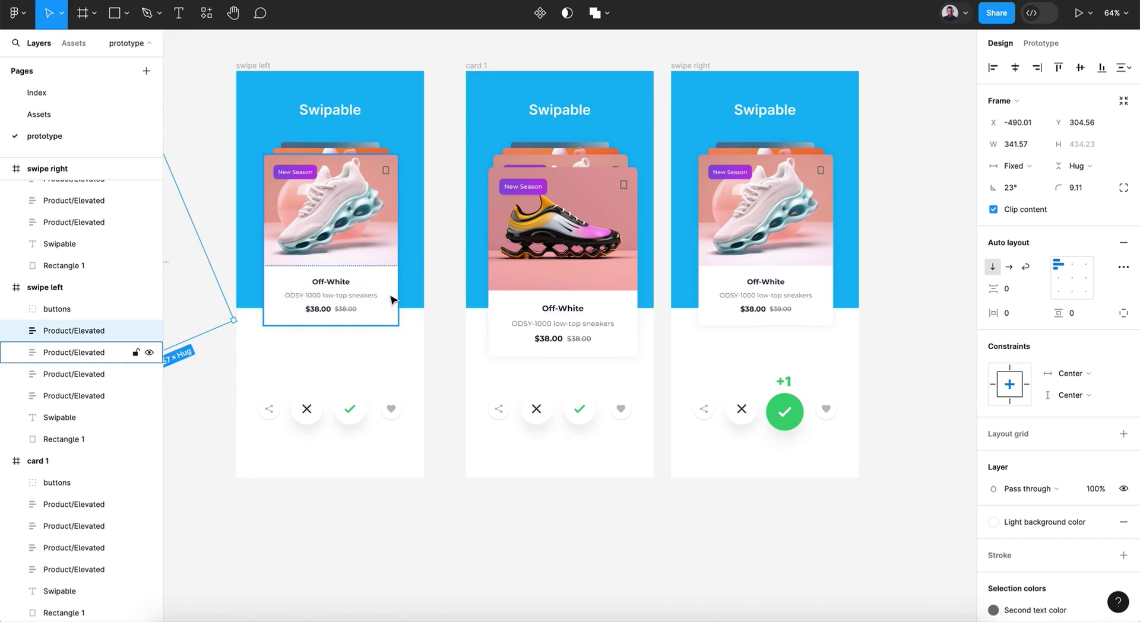
Detach the fill style of the X button on the swipe left screen and set its background to red FB1818.
{"action": "double_click", "coordinate": [306, 409]}
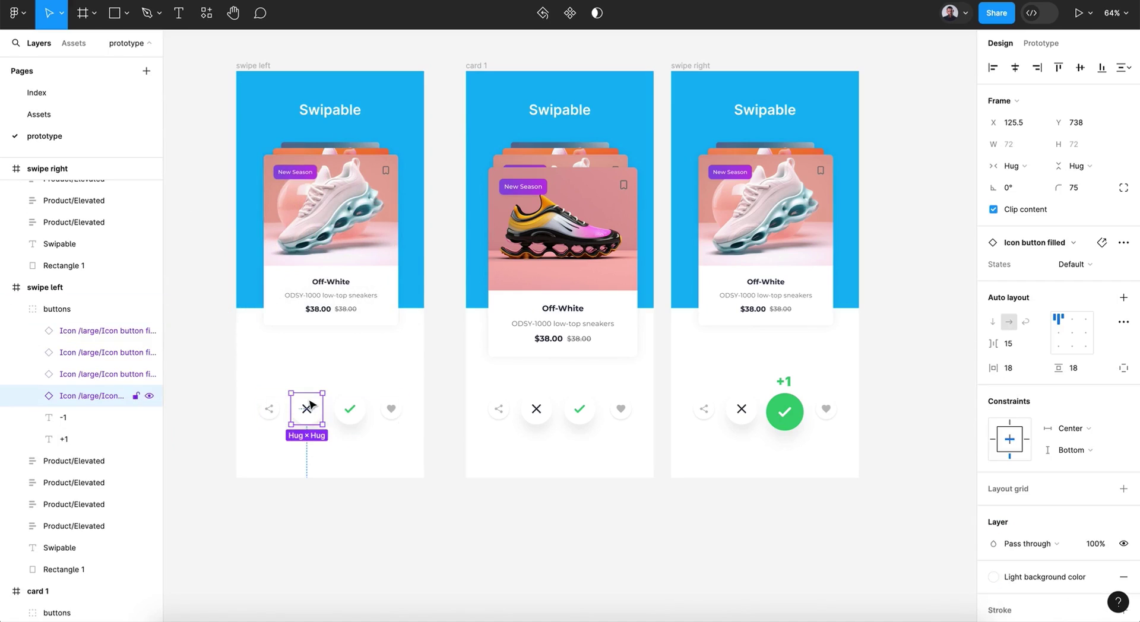
{"action": "scroll", "coordinate": [1045, 391], "scroll_direction": "down", "scroll_amount": 3}
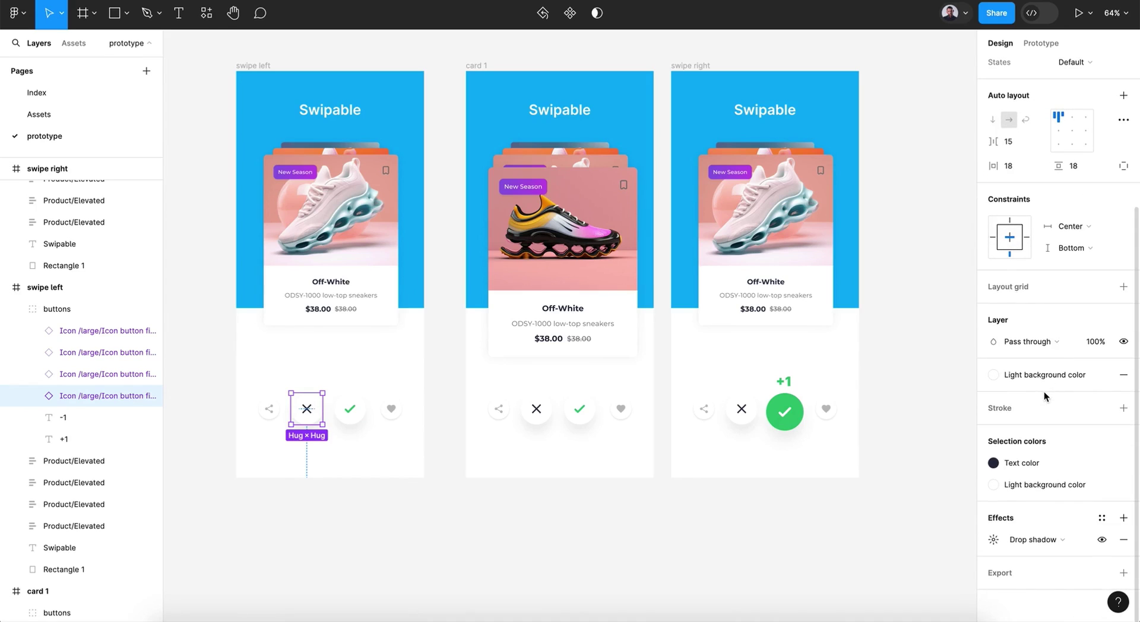
{"action": "left_click", "coordinate": [1102, 375]}
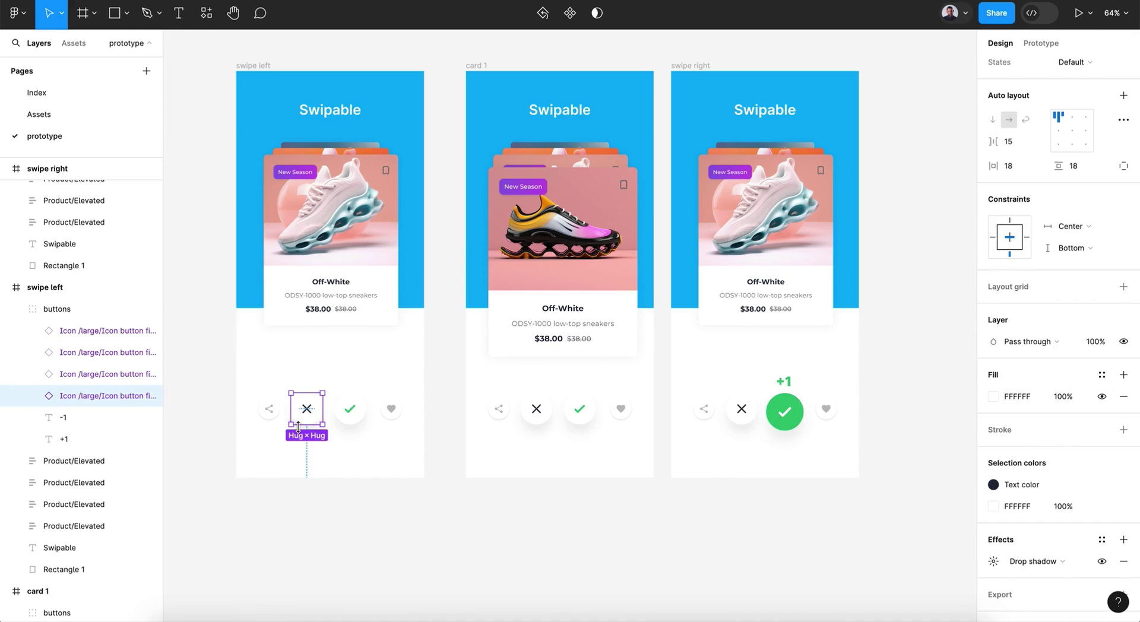
{"action": "scroll", "coordinate": [298, 427], "scroll_direction": "up", "scroll_amount": 5}
{"action": "left_click", "coordinate": [993, 397]}
{"action": "left_click_drag", "start_coordinate": [926, 337], "coordinate": [962, 282]}
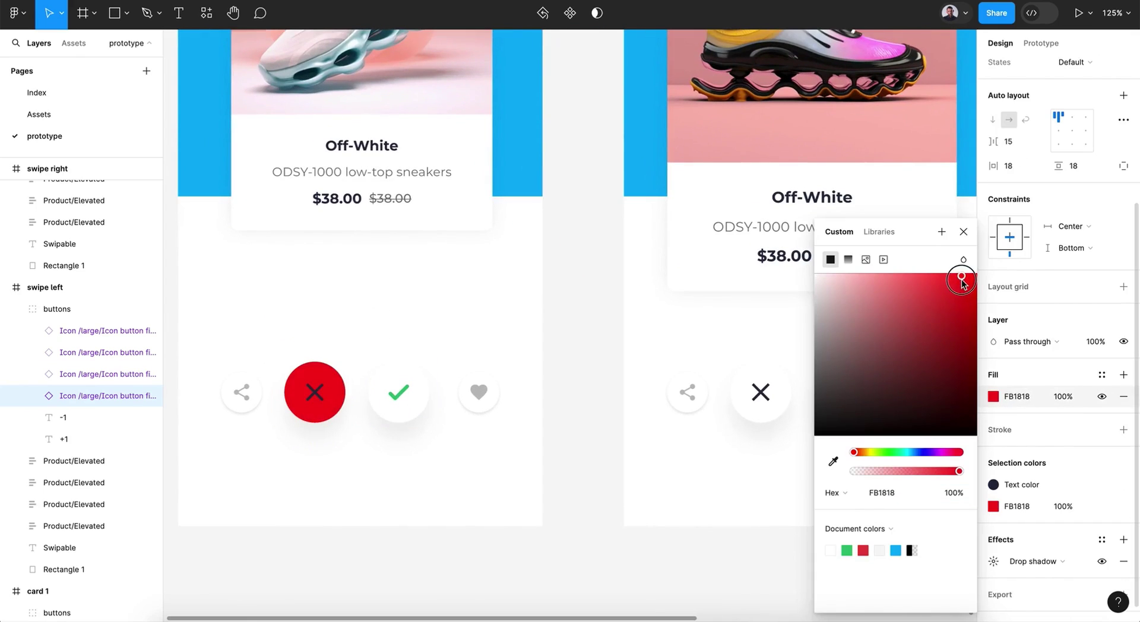
{"action": "left_click", "coordinate": [963, 231]}
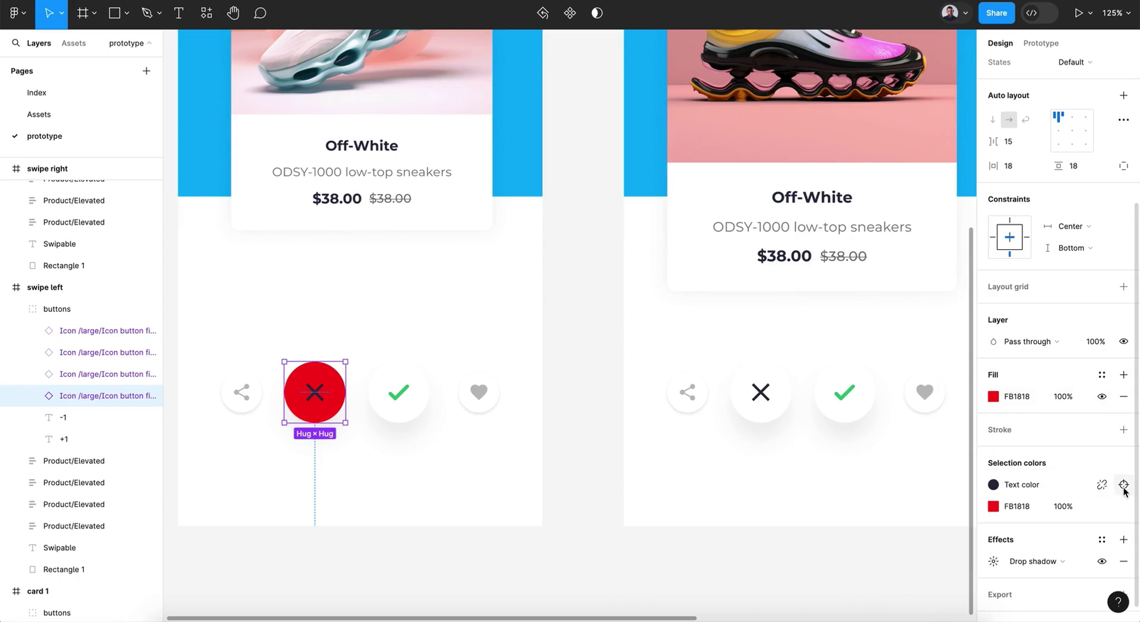
Detach the X icon's colour style, set the icon to white FFFFFF, and scale the red button up slightly.
{"action": "left_click", "coordinate": [1103, 486]}
{"action": "left_click", "coordinate": [992, 485]}
{"action": "type", "text": "FFFFFF"}
{"action": "key", "text": "Return"}
{"action": "left_click", "coordinate": [963, 231]}
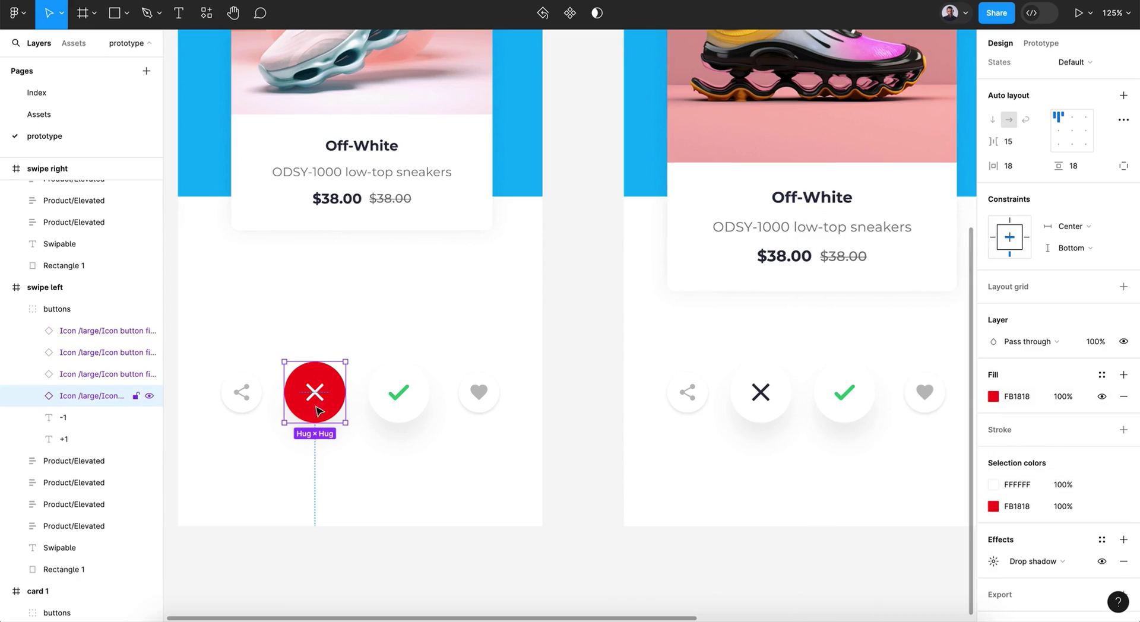
{"action": "key", "text": "k"}
{"action": "left_click_drag", "start_coordinate": [314, 423], "coordinate": [315, 432]}
Set the -1 text's opacity to 100% and move it 60 px up, above the red X button.
{"action": "left_click", "coordinate": [104, 427]}
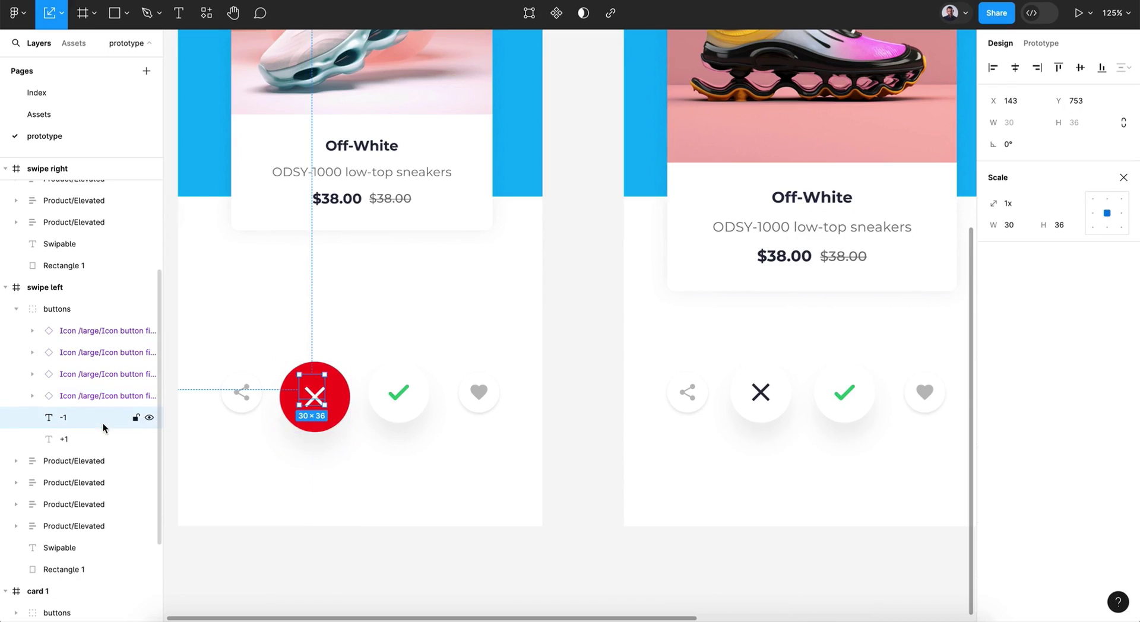
{"action": "left_click", "coordinate": [1123, 178]}
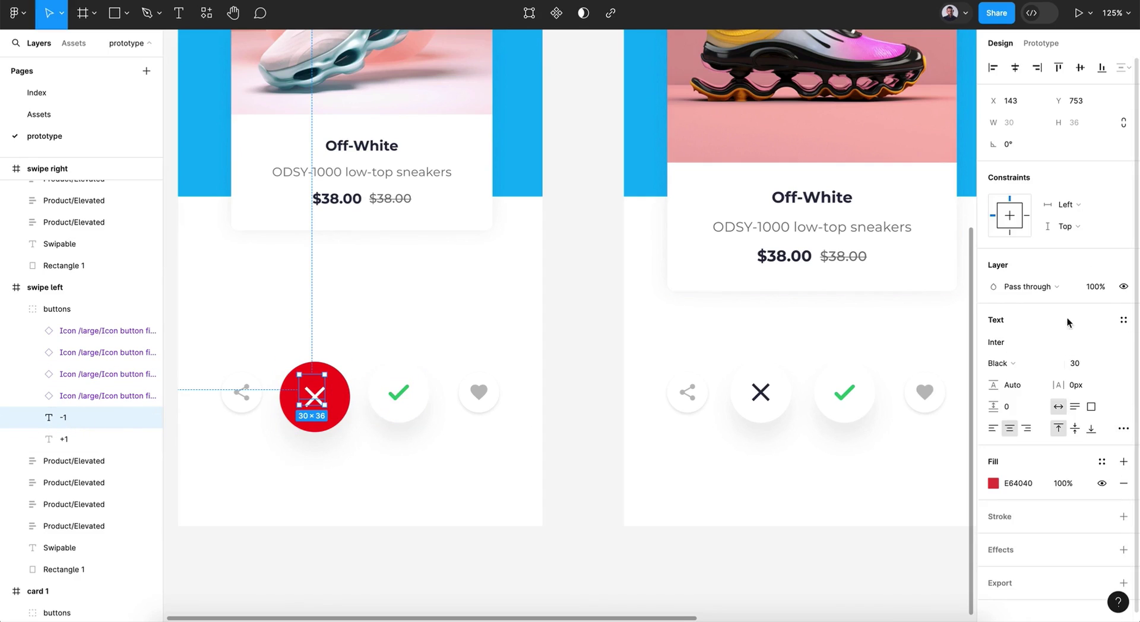
{"action": "key", "text": "shift+Up"}
{"action": "key", "text": "shift+Up"}
{"action": "key", "text": "shift+Up"}
{"action": "key", "text": "shift+Up"}
{"action": "key", "text": "shift+Up"}
{"action": "key", "text": "shift+Up"}
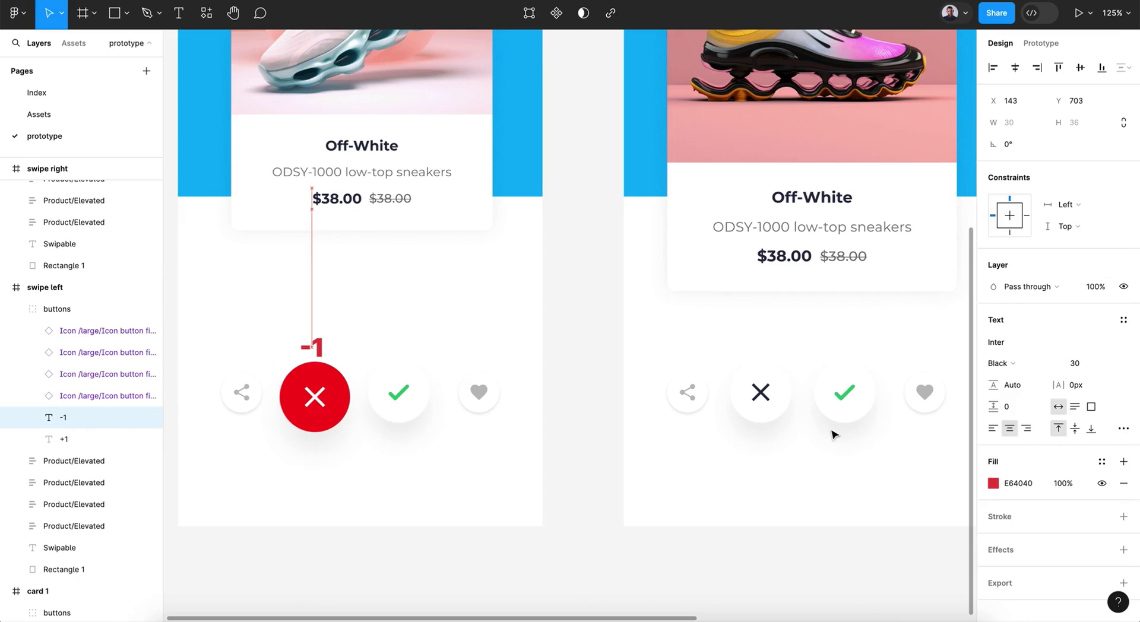
Scale the three remaining cards on the swipe left screen together to about 359.8 × 489.8 and nudge them slightly down.
{"action": "left_click", "coordinate": [574, 464]}
{"action": "scroll", "coordinate": [573, 465], "scroll_direction": "down", "scroll_amount": 3}
{"action": "scroll", "coordinate": [574, 464], "scroll_direction": "down", "scroll_amount": 5}
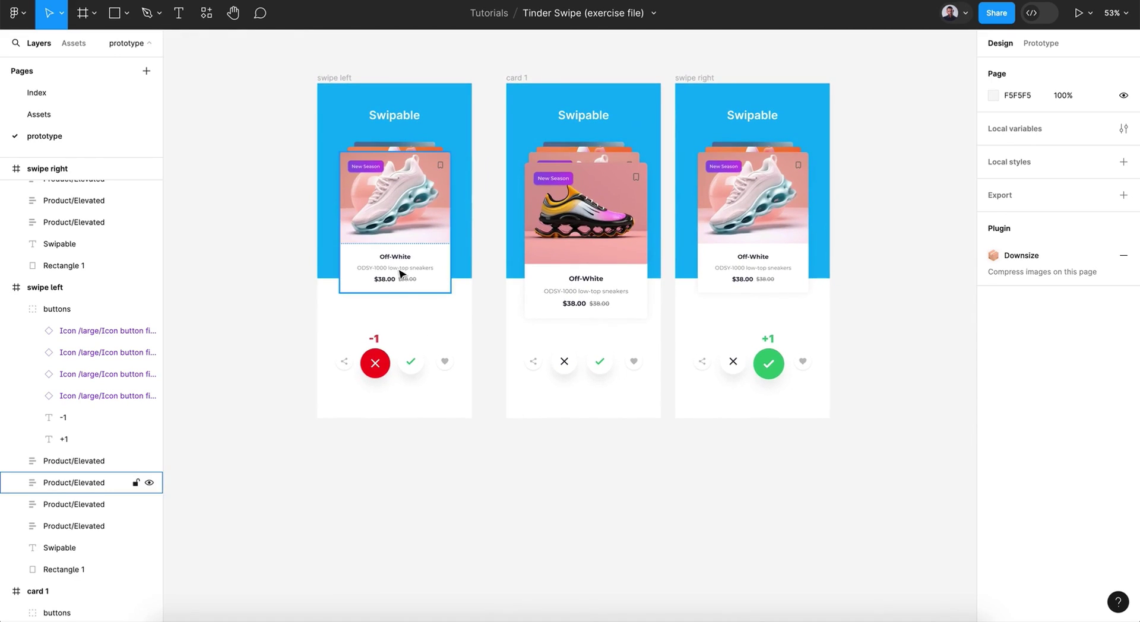
{"action": "left_click", "coordinate": [401, 273]}
{"action": "left_click", "coordinate": [84, 463]}
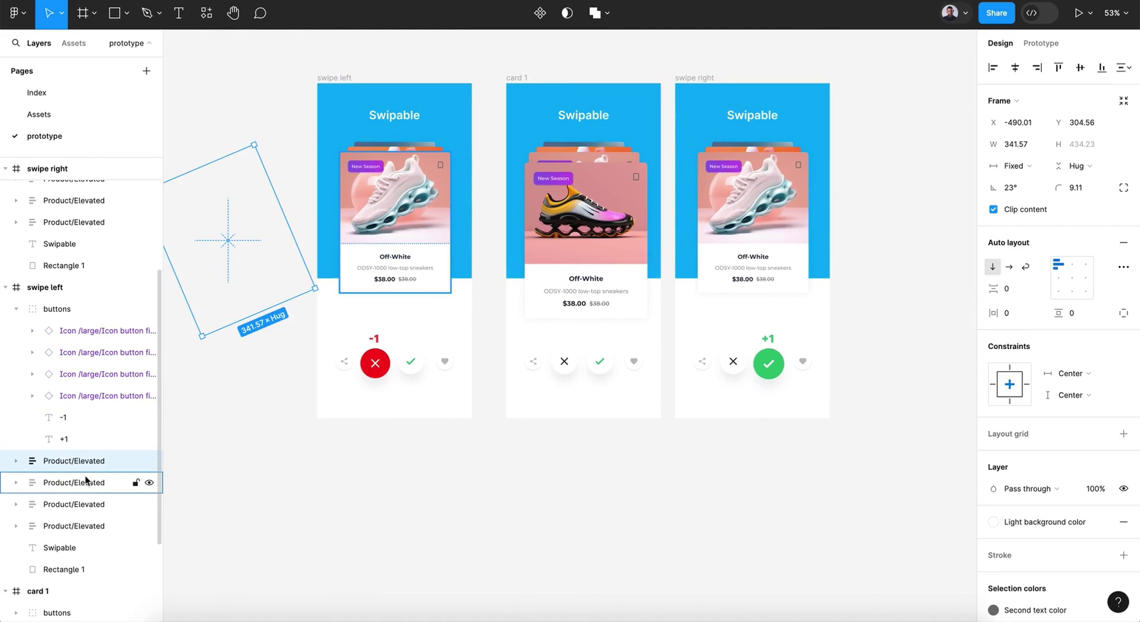
{"action": "left_click", "coordinate": [86, 482]}
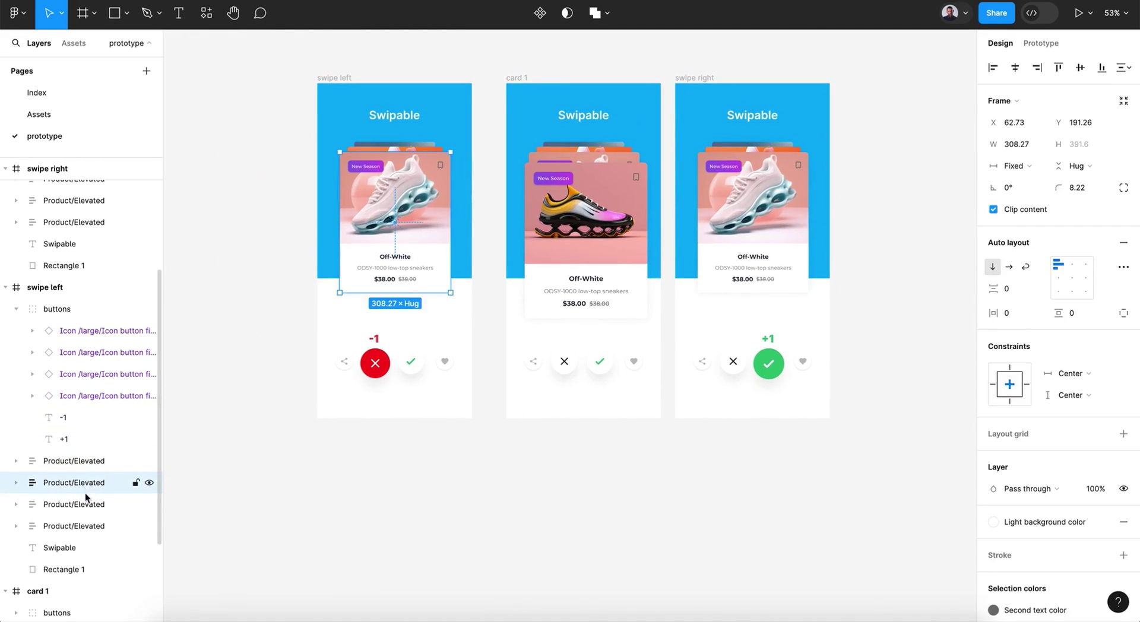
{"action": "left_click", "coordinate": [78, 527], "text": "shift"}
{"action": "scroll", "coordinate": [398, 258], "scroll_direction": "up", "scroll_amount": 5}
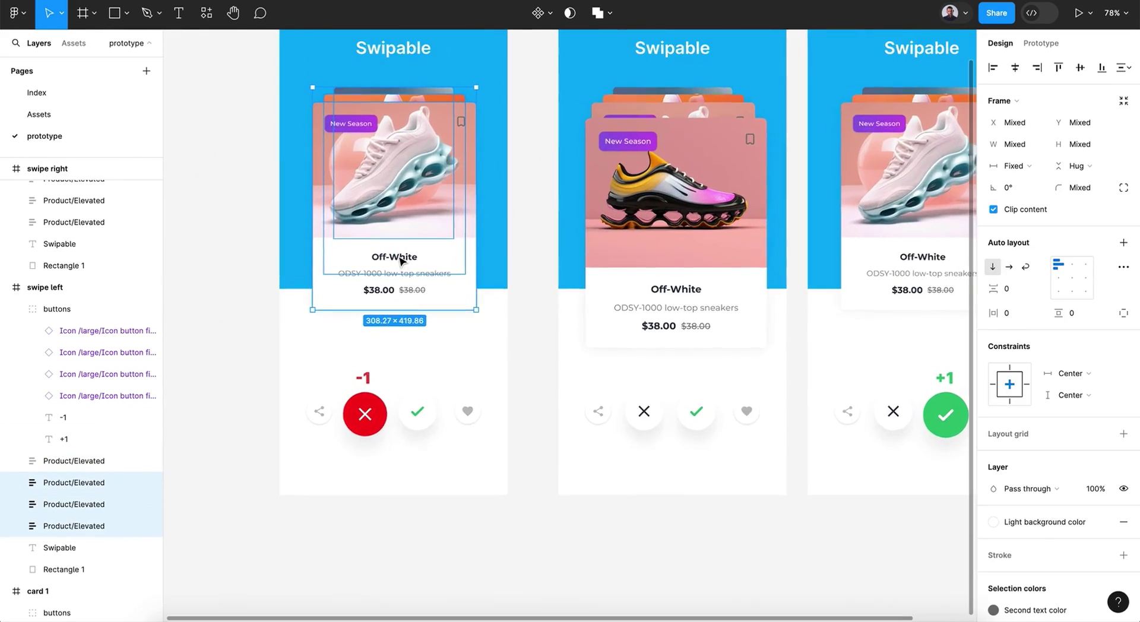
{"action": "key", "text": "k"}
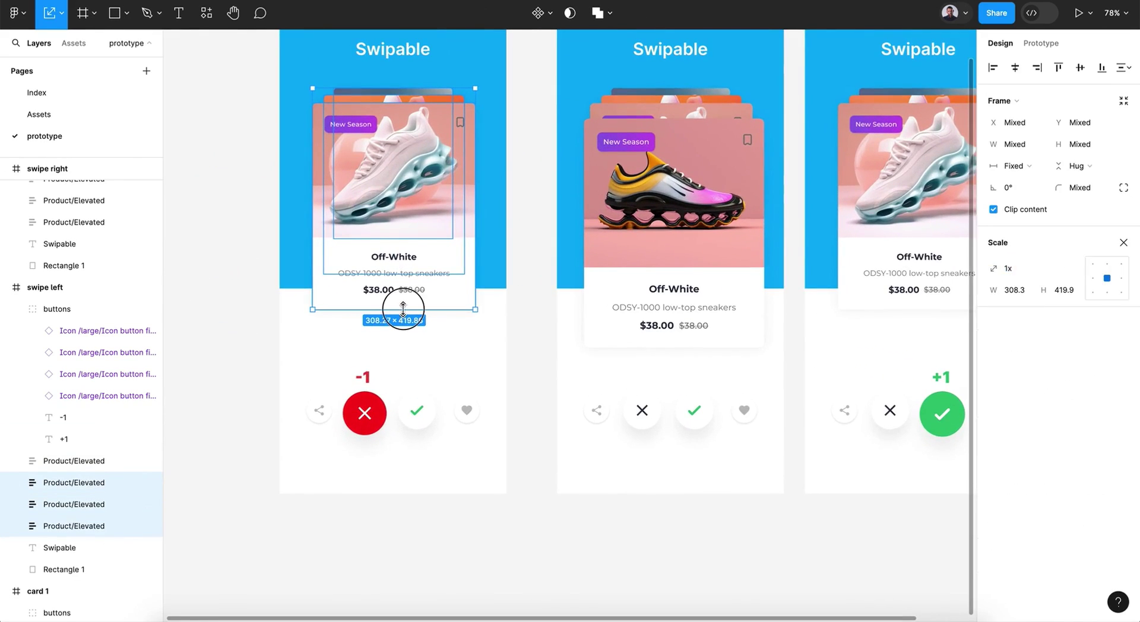
{"action": "left_click_drag", "start_coordinate": [403, 309], "coordinate": [404, 351]}
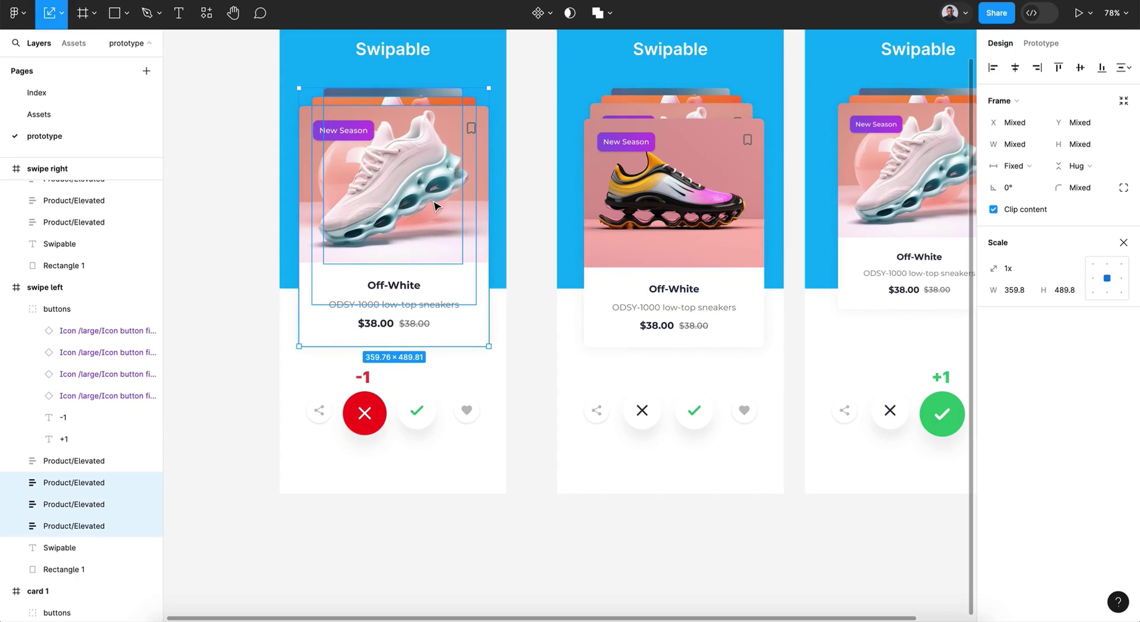
{"action": "key", "text": "shift+Down"}
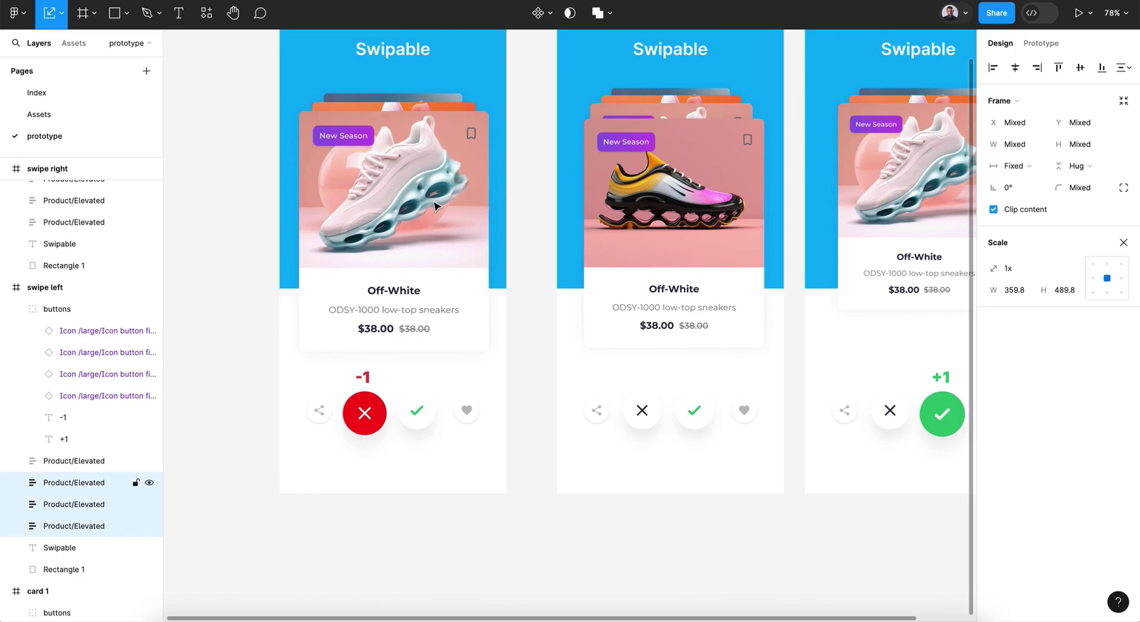
Nudge the swipe left cards up slightly, and scale the swipe right screen's three remaining cards together to about 349.3 × 476.1, repositioning them slightly.
{"action": "key", "text": "Up"}
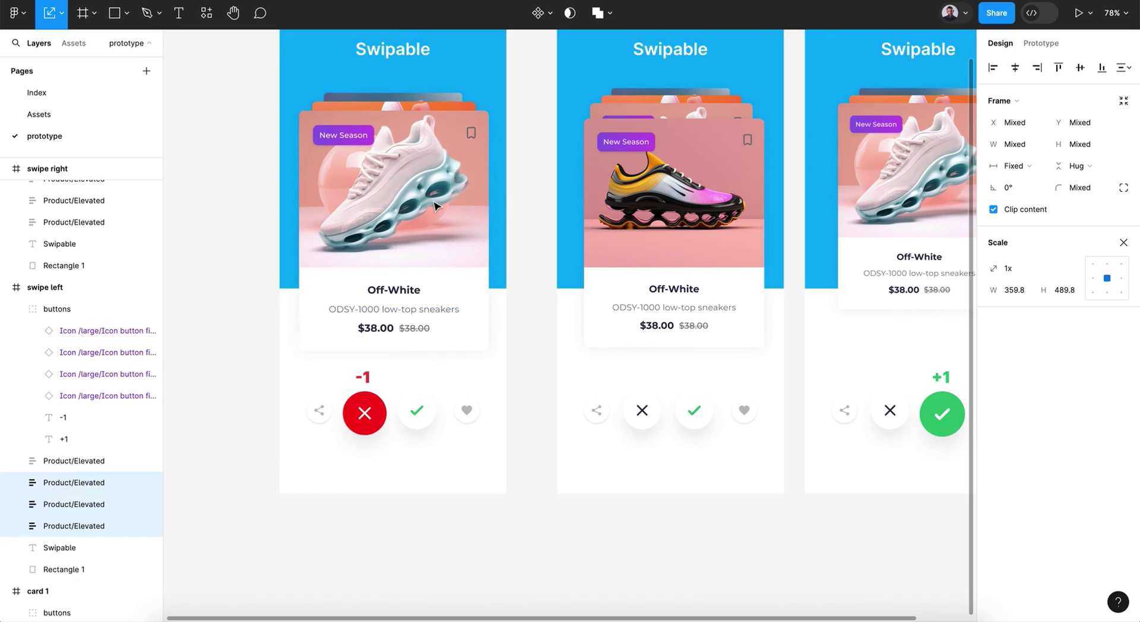
{"action": "scroll", "coordinate": [786, 183], "scroll_direction": "right", "scroll_amount": 5}
{"action": "left_click", "coordinate": [772, 196]}
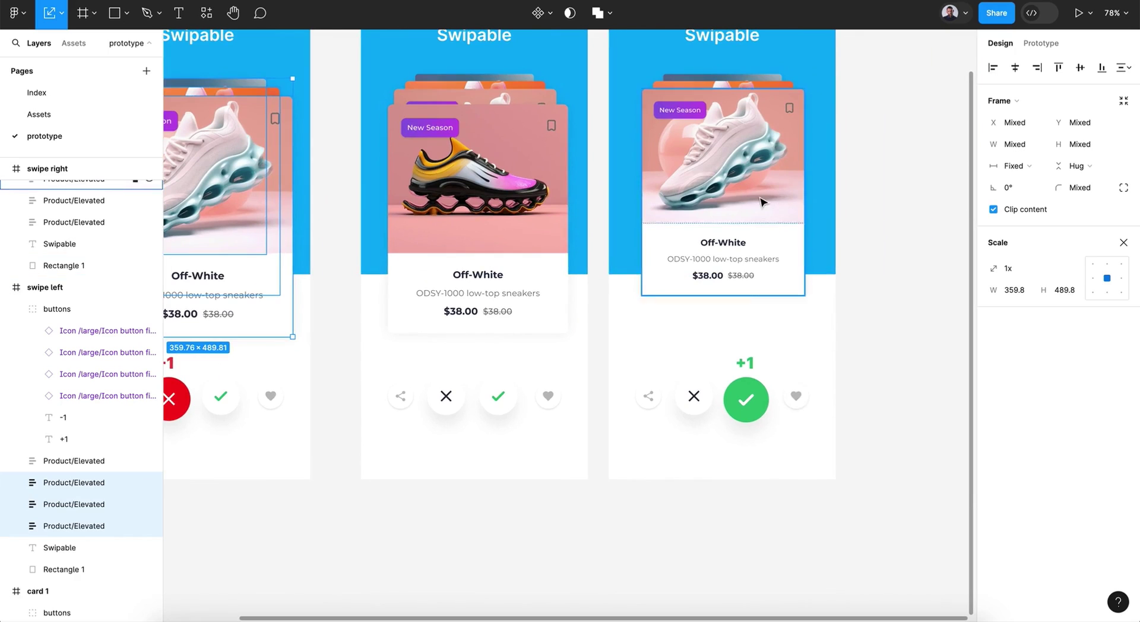
{"action": "left_click", "coordinate": [117, 223], "text": "shift"}
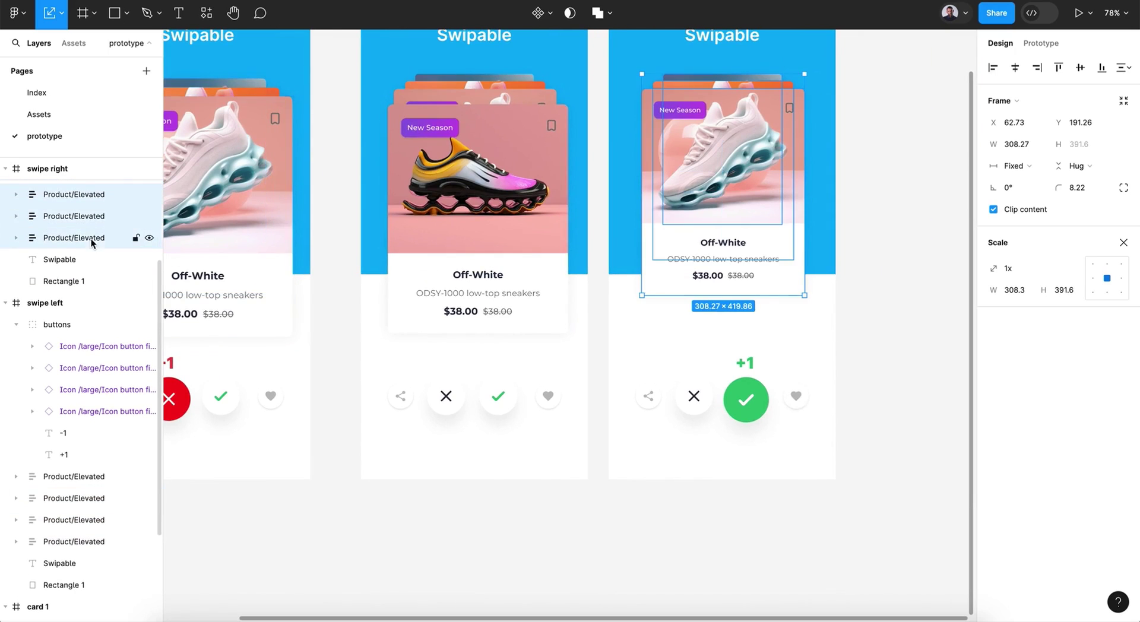
{"action": "left_click_drag", "start_coordinate": [717, 300], "coordinate": [729, 331]}
{"action": "key", "text": "shift+Up"}
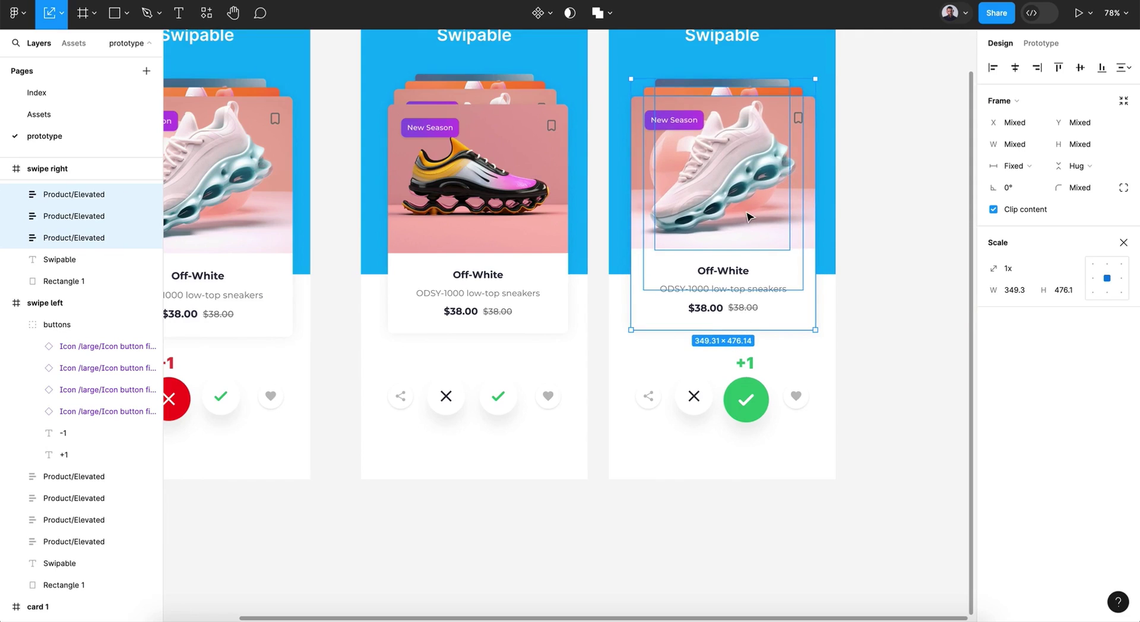
{"action": "scroll", "coordinate": [750, 216], "scroll_direction": "down", "scroll_amount": 3}
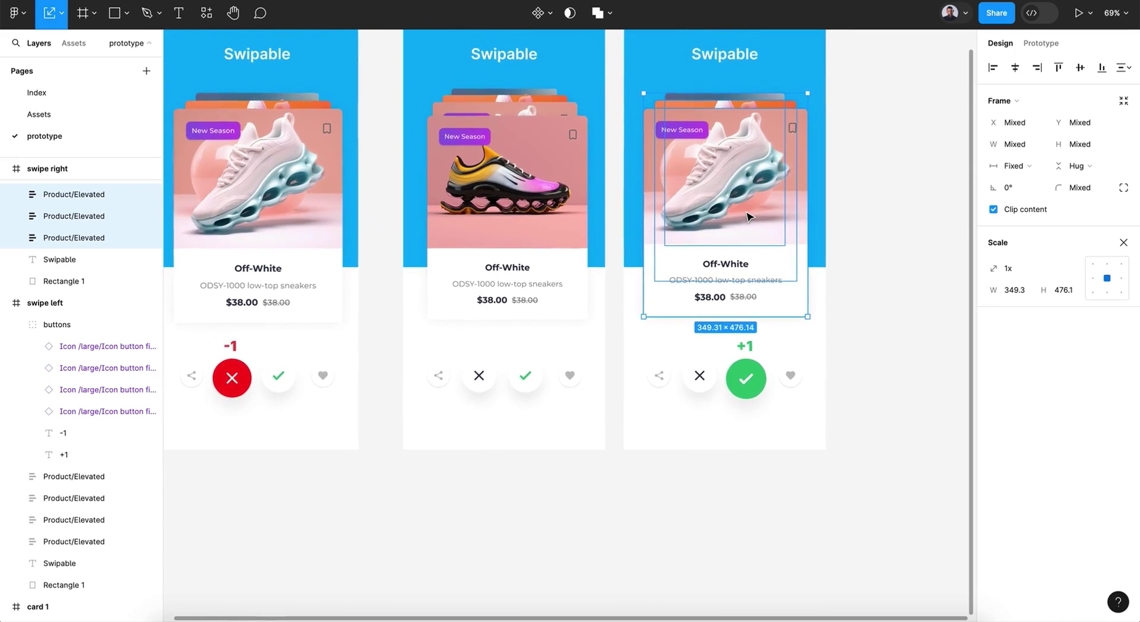
{"action": "scroll", "coordinate": [750, 217], "scroll_direction": "down", "scroll_amount": 4}
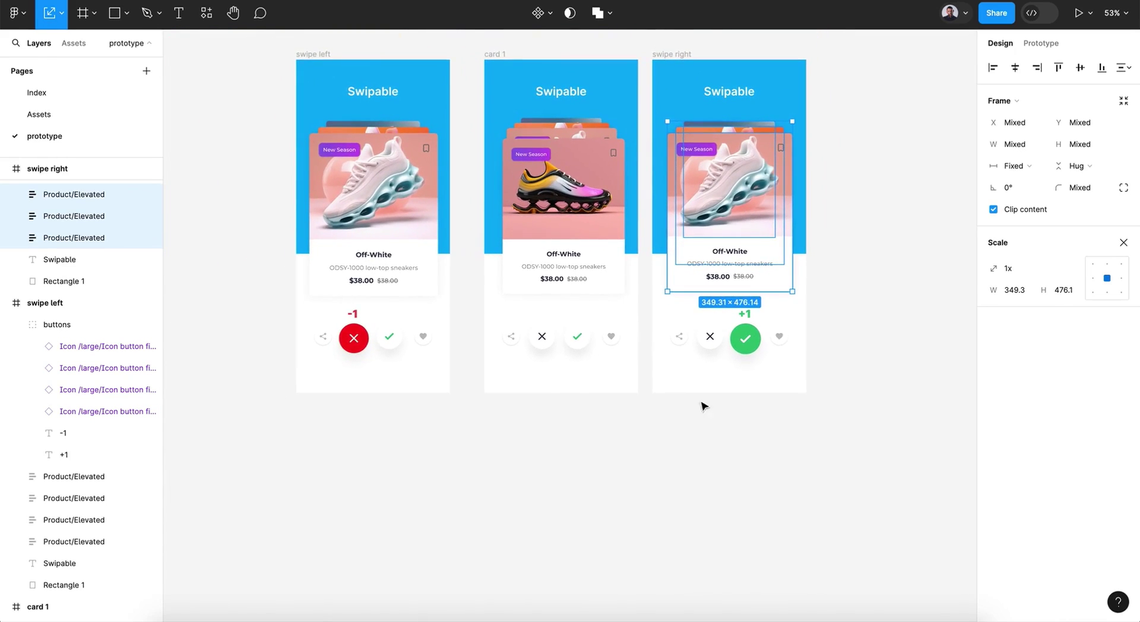
{"action": "left_click", "coordinate": [670, 445]}
{"action": "scroll", "coordinate": [671, 446], "scroll_direction": "down", "scroll_amount": 3}
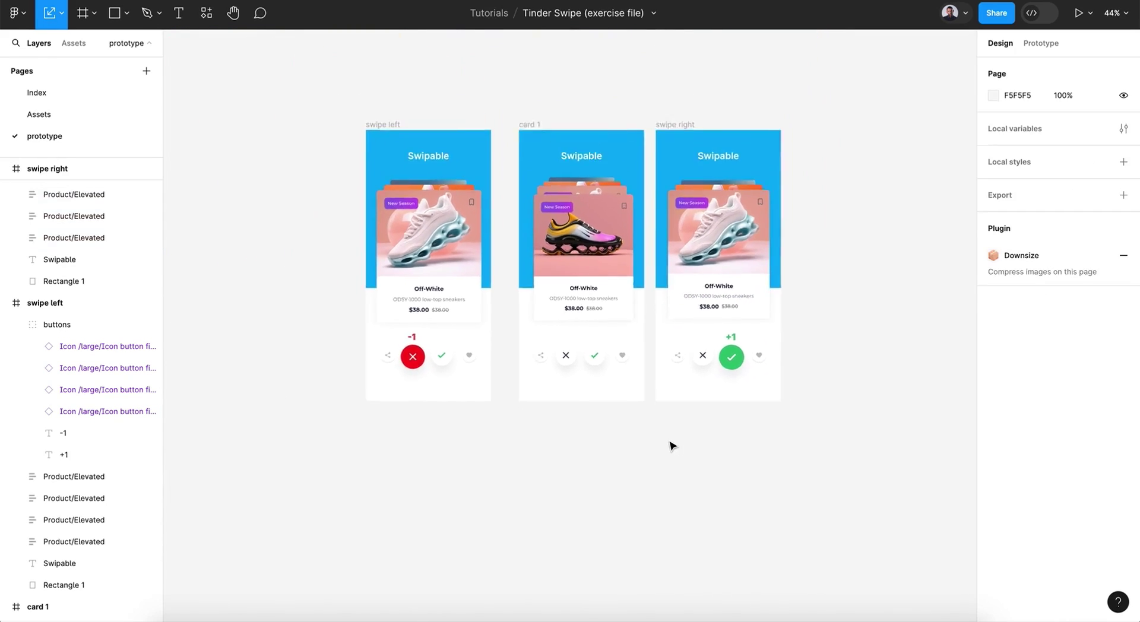
Switch to prototype settings, duplicate the swipe right screen and place the copy directly below the card 1 screen.
{"action": "left_click", "coordinate": [1019, 44]}
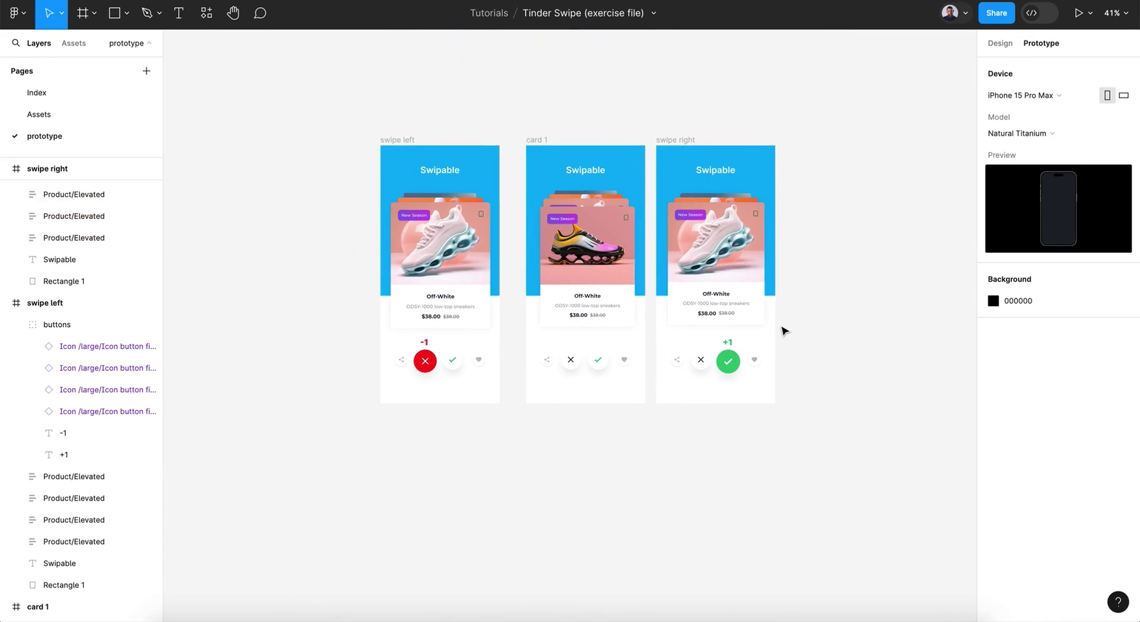
{"action": "scroll", "coordinate": [782, 326], "scroll_direction": "down", "scroll_amount": 2}
{"action": "scroll", "coordinate": [781, 325], "scroll_direction": "right", "scroll_amount": 2}
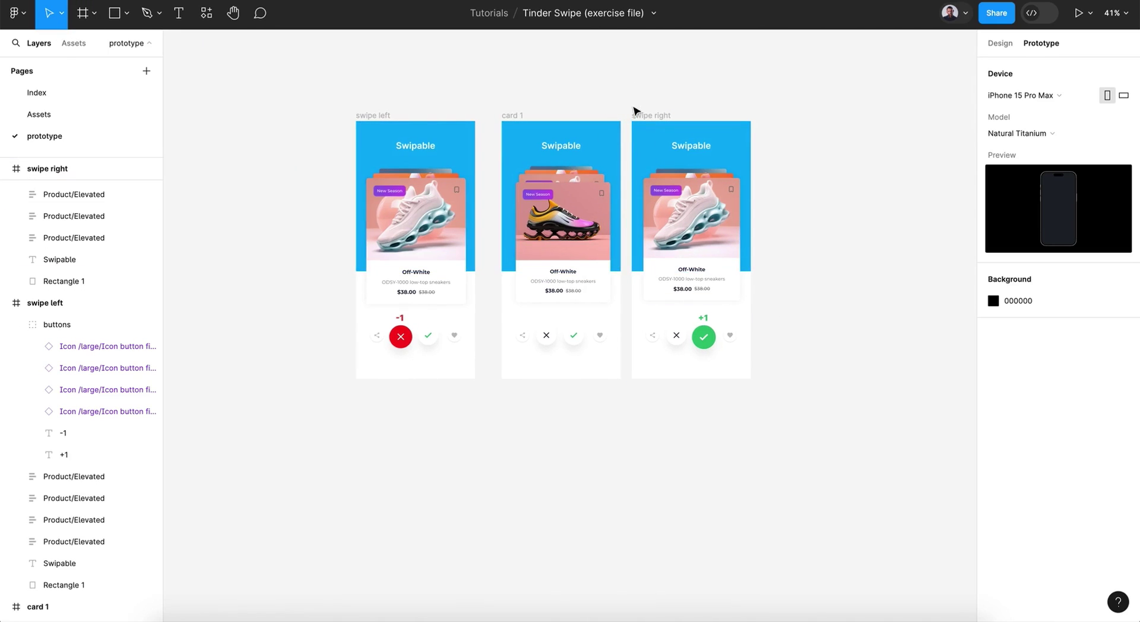
{"action": "left_click", "coordinate": [651, 116]}
{"action": "key", "text": "ctrl+d"}
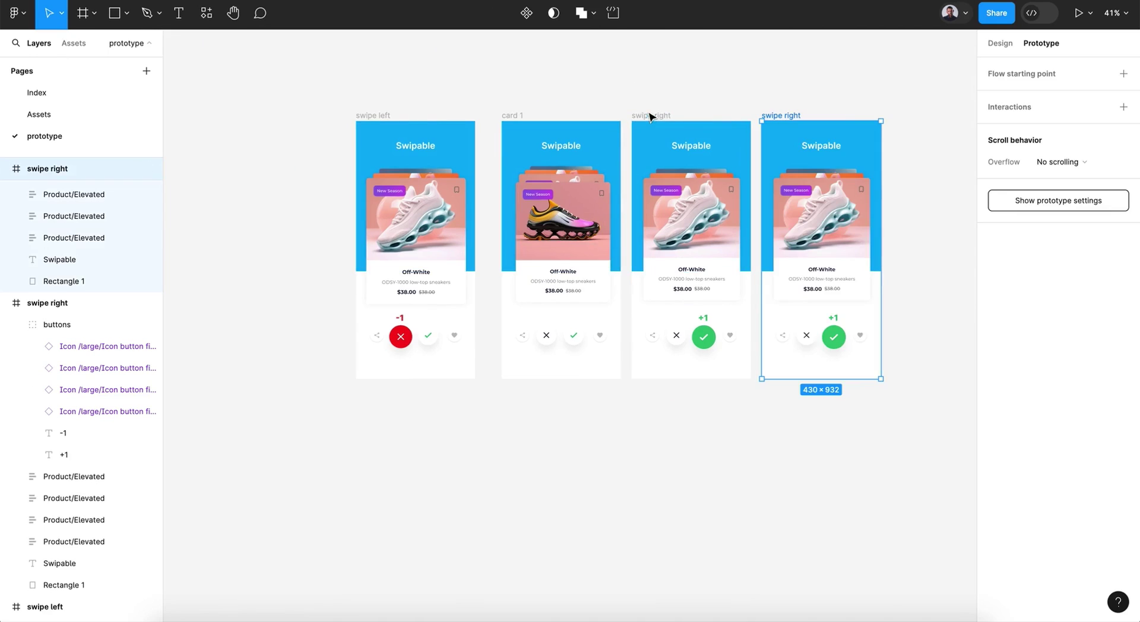
{"action": "left_click_drag", "start_coordinate": [794, 113], "coordinate": [541, 393]}
{"action": "scroll", "coordinate": [540, 394], "scroll_direction": "down", "scroll_amount": 5}
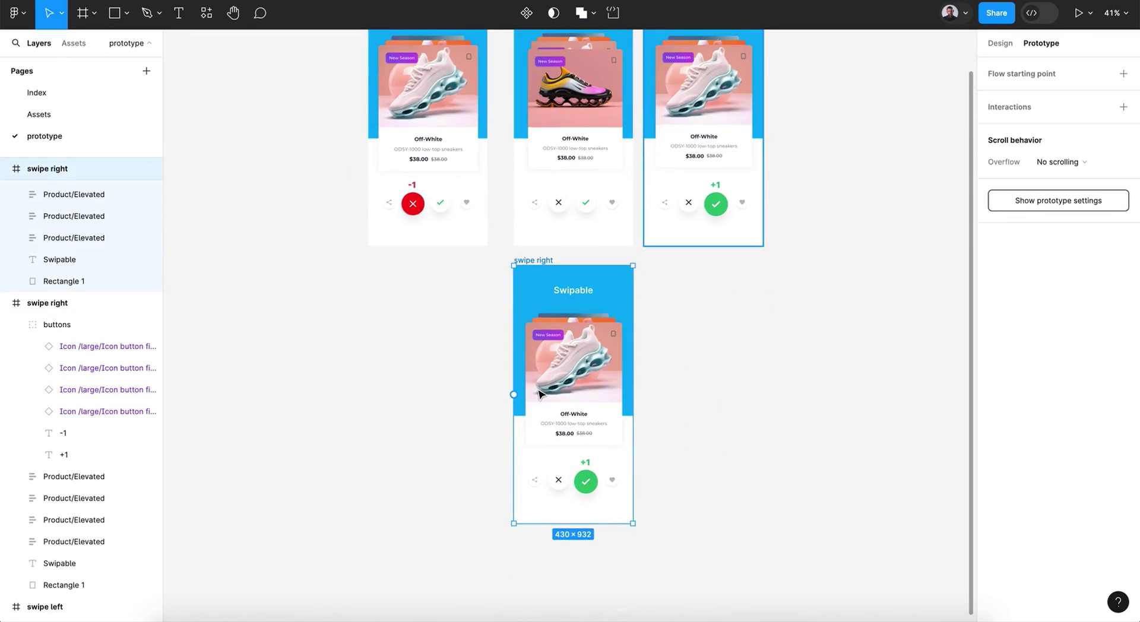
Replace the buttons group on the copied screen below card 1 with a copy of card 1's default buttons group.
{"action": "left_click", "coordinate": [584, 481]}
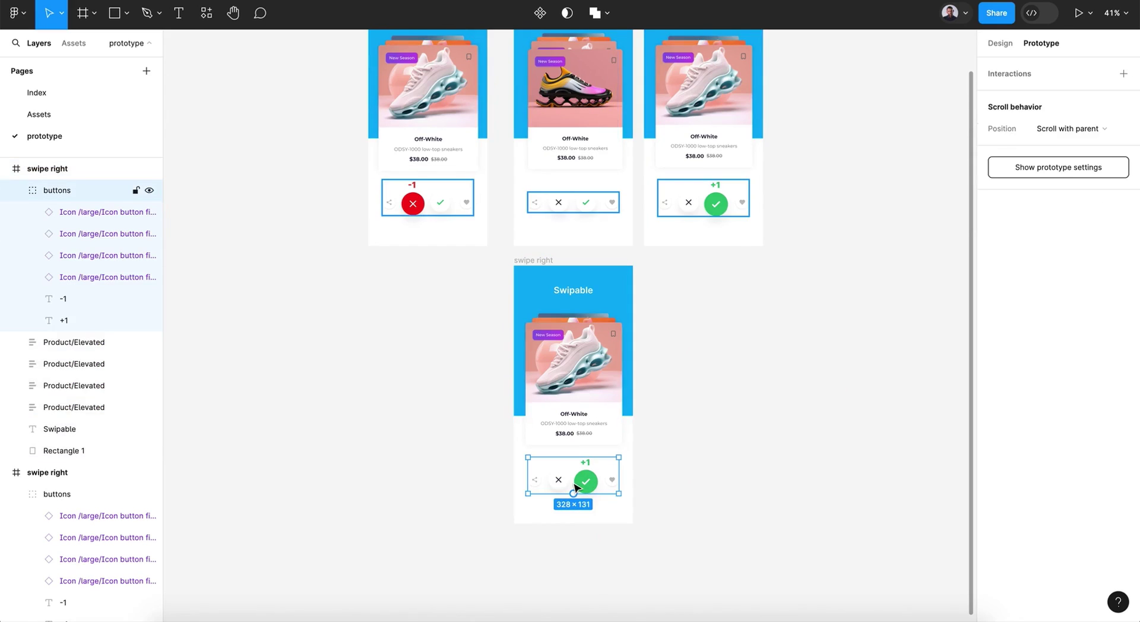
{"action": "key", "text": "Delete"}
{"action": "left_click", "coordinate": [587, 204]}
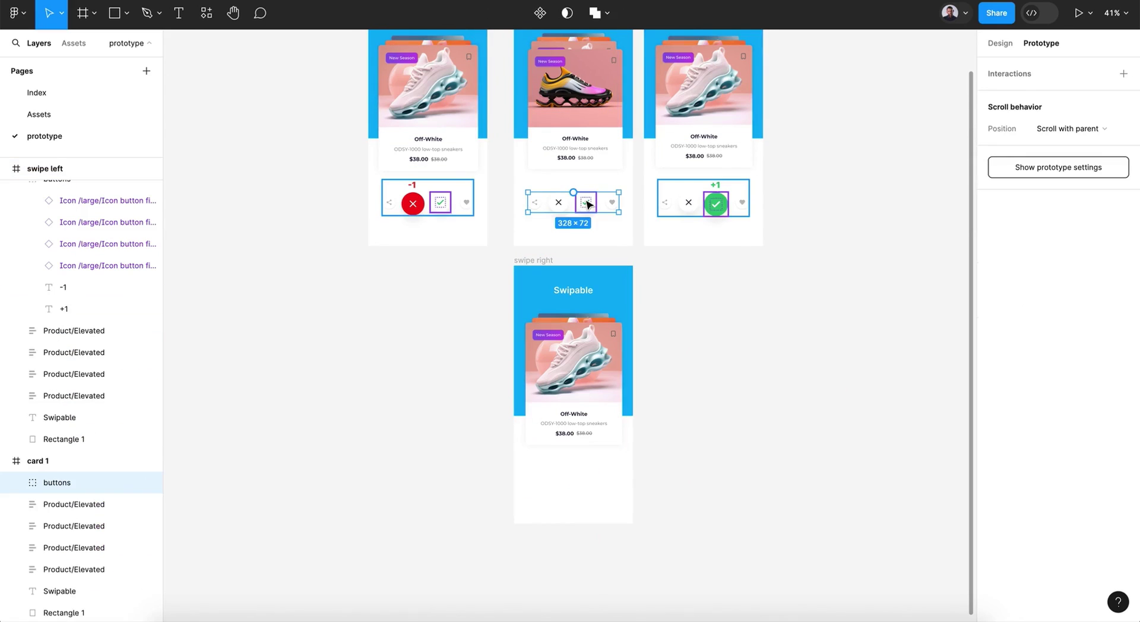
{"action": "left_click", "coordinate": [535, 260]}
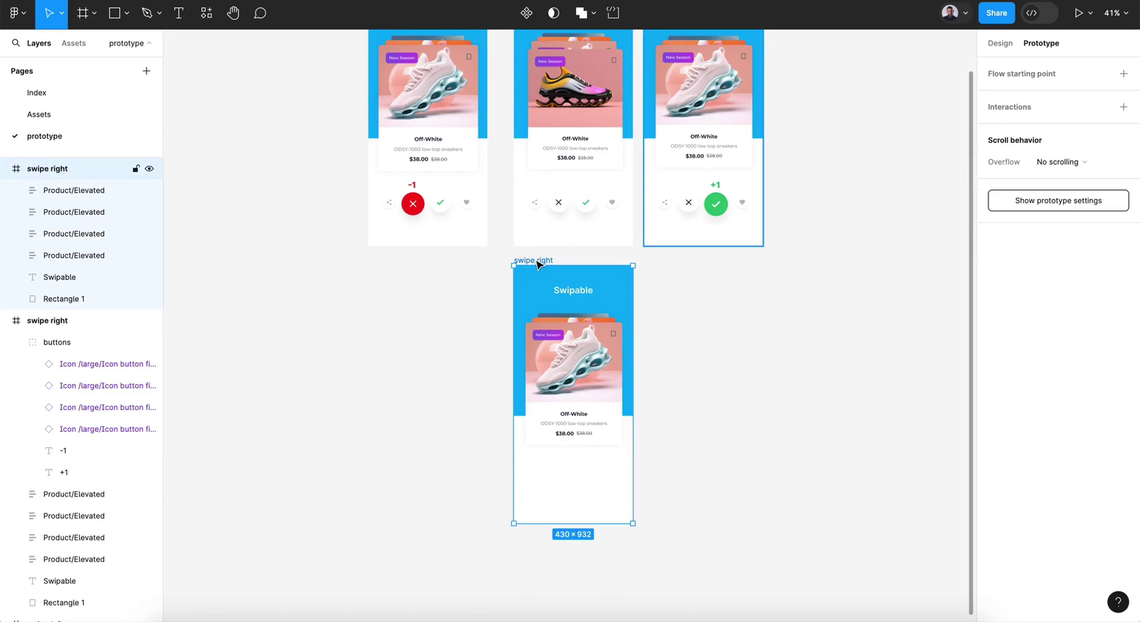
{"action": "key", "text": "ctrl+v"}
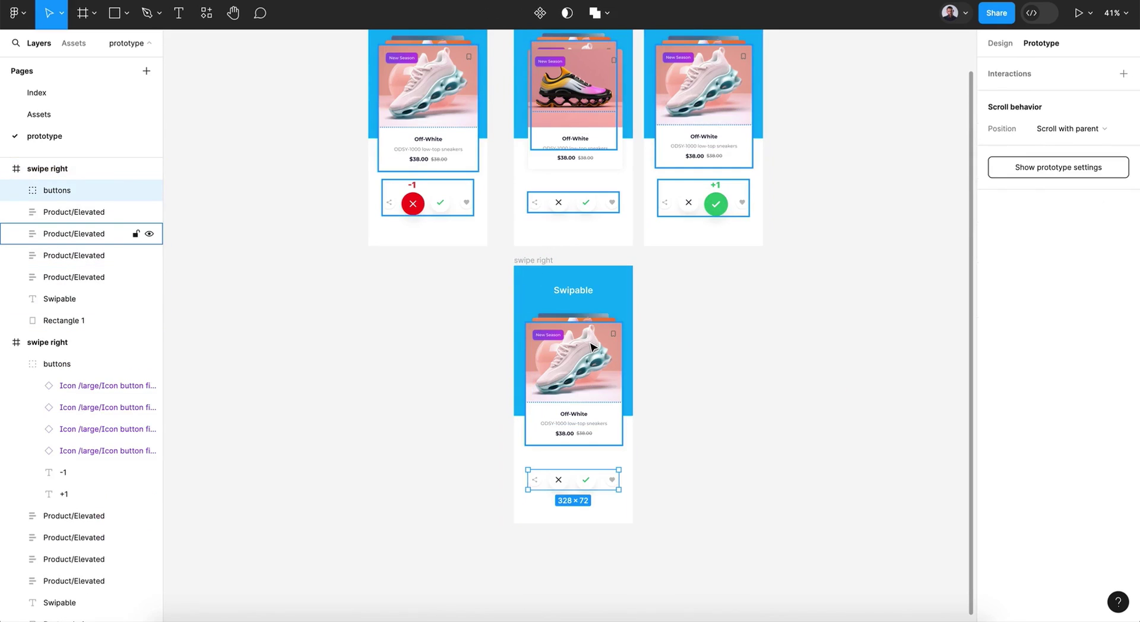
Compare the new screen below card 1 with the swipe left, card 1 and swipe right screens.
{"action": "scroll", "coordinate": [591, 346], "scroll_direction": "up", "scroll_amount": 3}
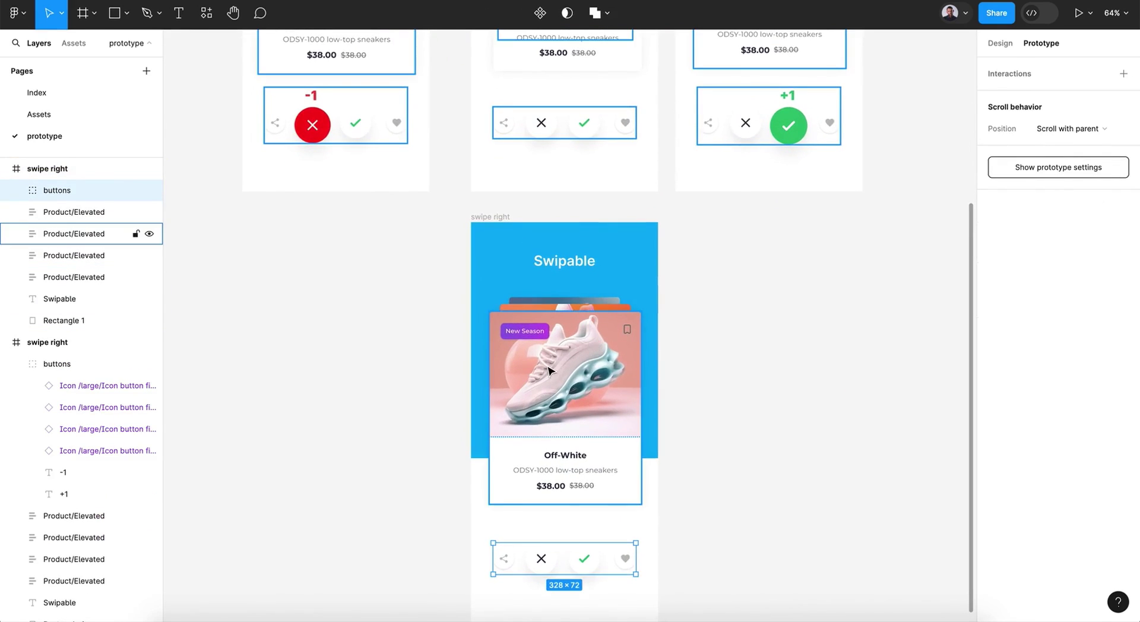
{"action": "scroll", "coordinate": [549, 371], "scroll_direction": "up", "scroll_amount": 8}
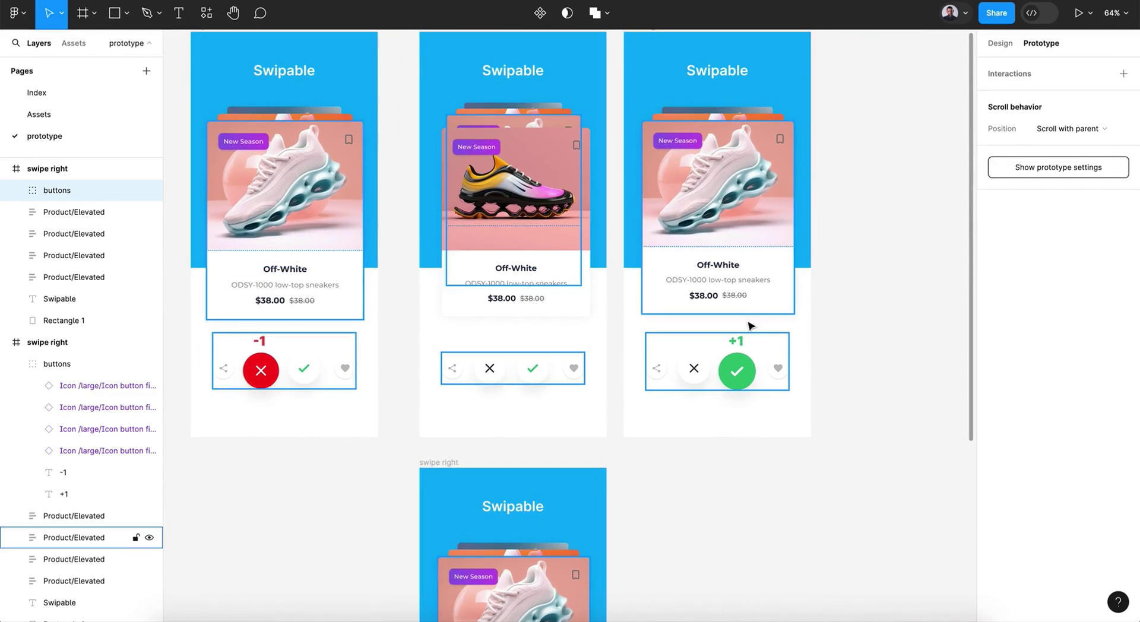
{"action": "scroll", "coordinate": [746, 345], "scroll_direction": "down", "scroll_amount": 3}
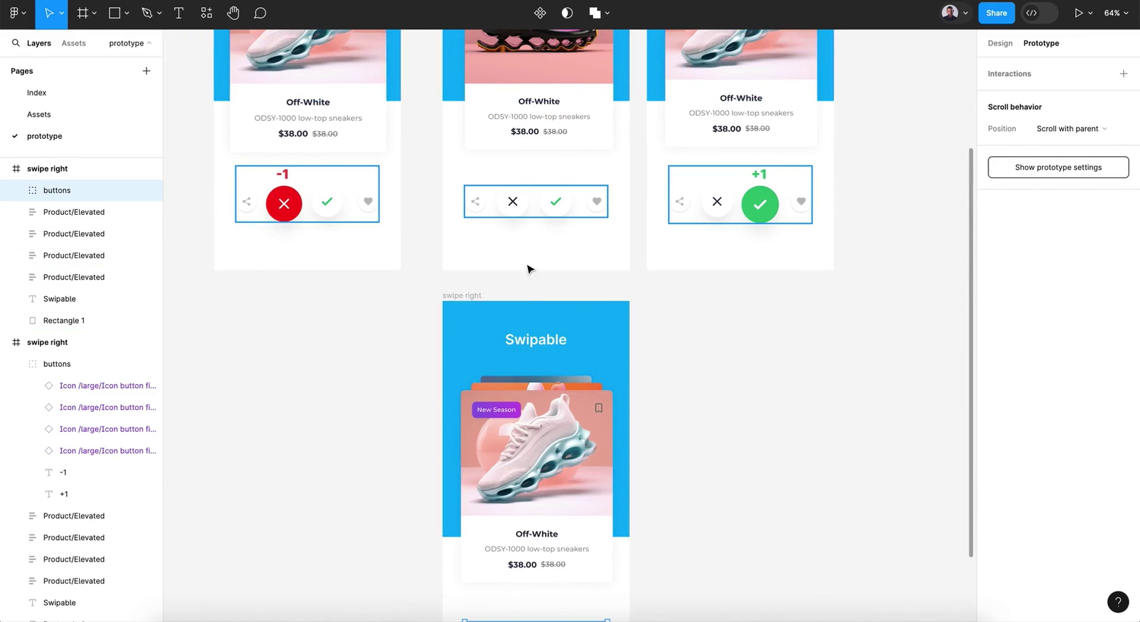
{"action": "scroll", "coordinate": [532, 305], "scroll_direction": "down", "scroll_amount": 2}
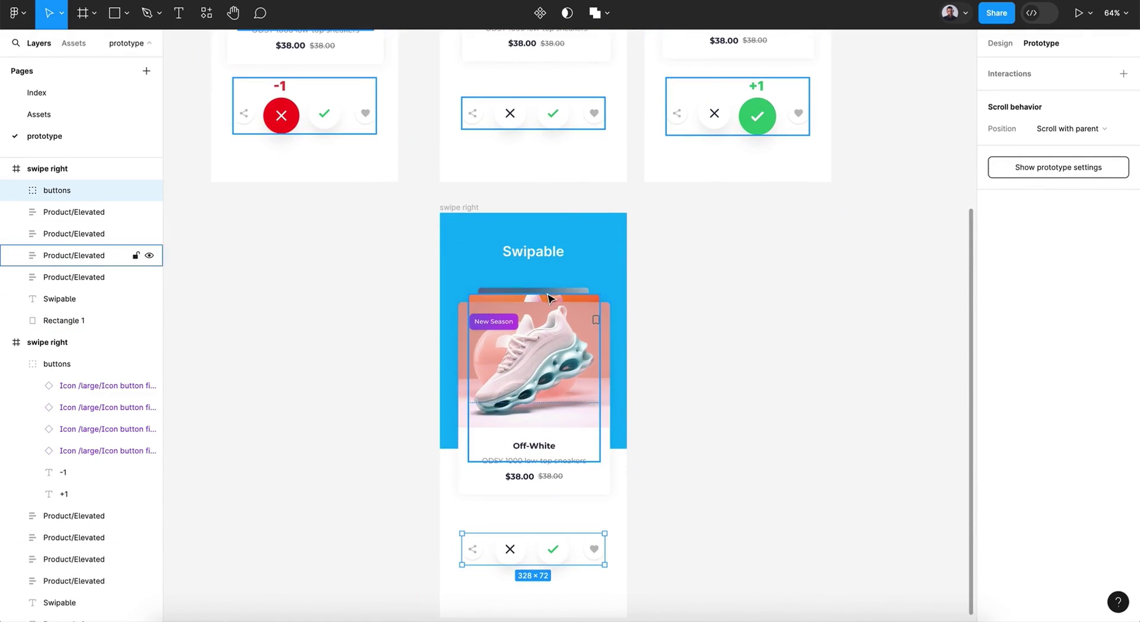
{"action": "scroll", "coordinate": [548, 298], "scroll_direction": "down", "scroll_amount": 2}
{"action": "scroll", "coordinate": [552, 326], "scroll_direction": "down", "scroll_amount": 2}
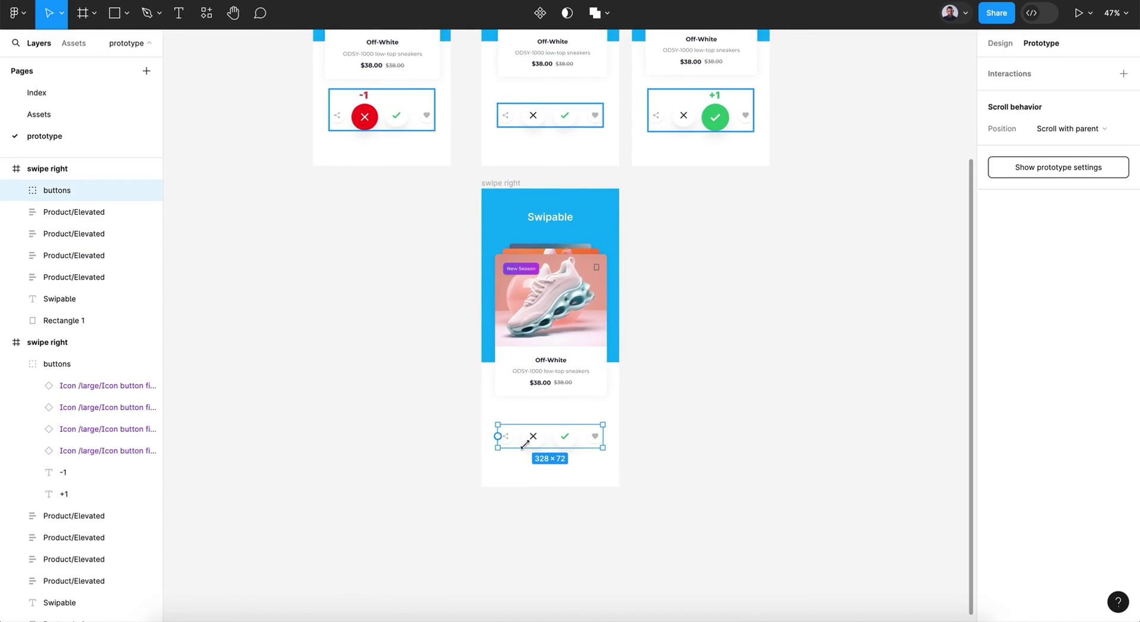
{"action": "scroll", "coordinate": [861, 333], "scroll_direction": "up", "scroll_amount": 5}
{"action": "scroll", "coordinate": [861, 334], "scroll_direction": "up", "scroll_amount": 1}
{"action": "left_click", "coordinate": [861, 334]}
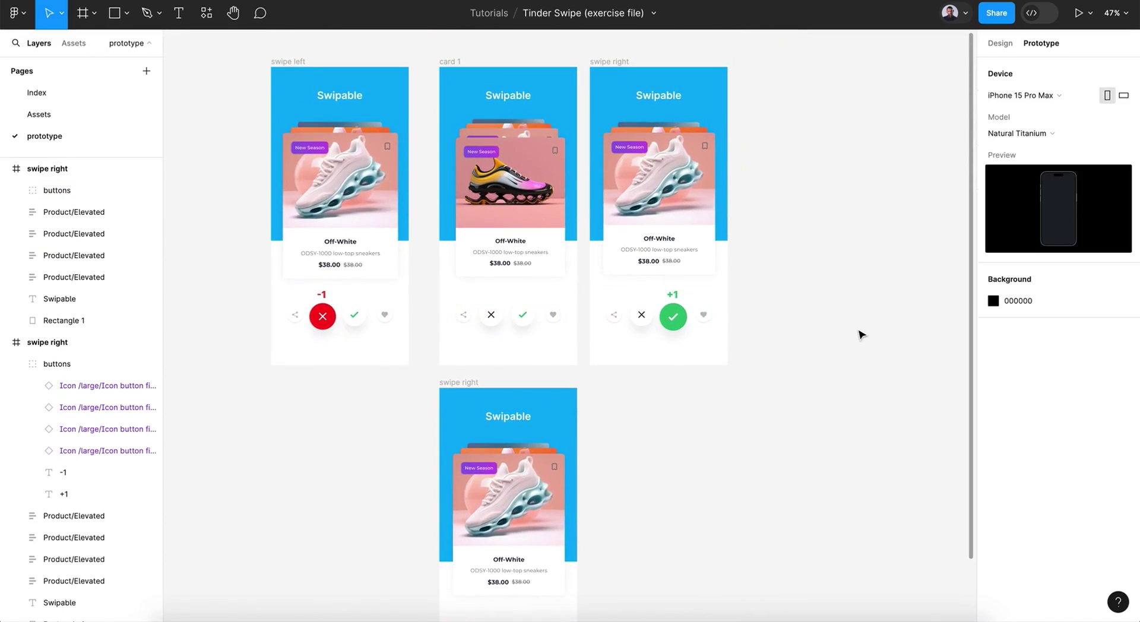
Link card 1's front product card to the swipe right screen with an On drag trigger, Smart animate and Gentle easing.
{"action": "left_click", "coordinate": [457, 61]}
{"action": "left_click", "coordinate": [524, 219]}
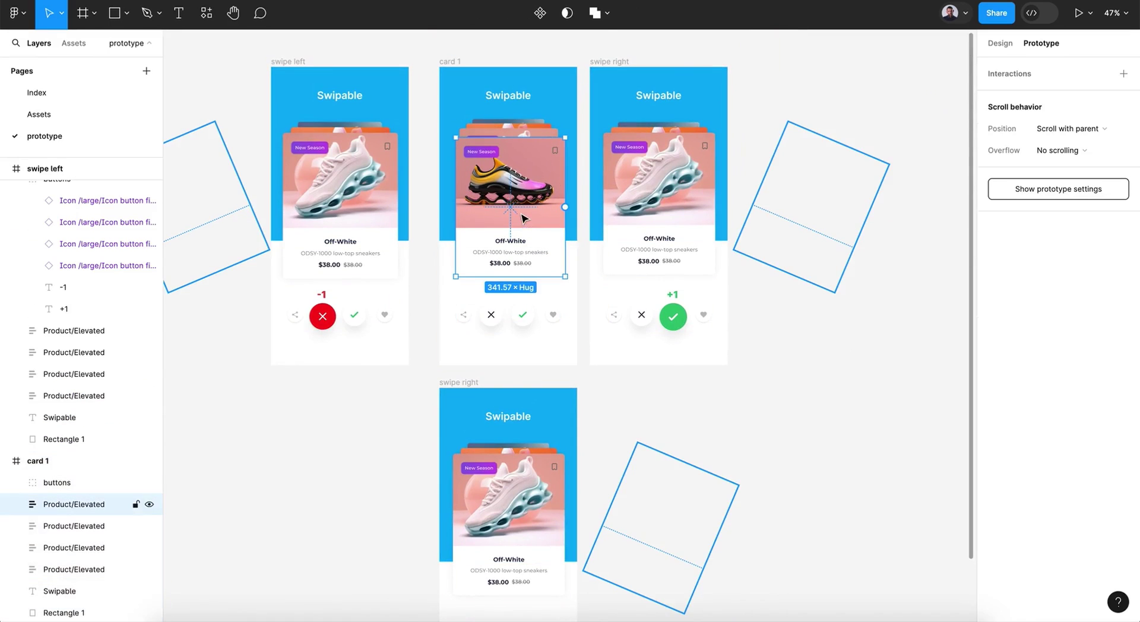
{"action": "scroll", "coordinate": [565, 211], "scroll_direction": "up", "scroll_amount": 3}
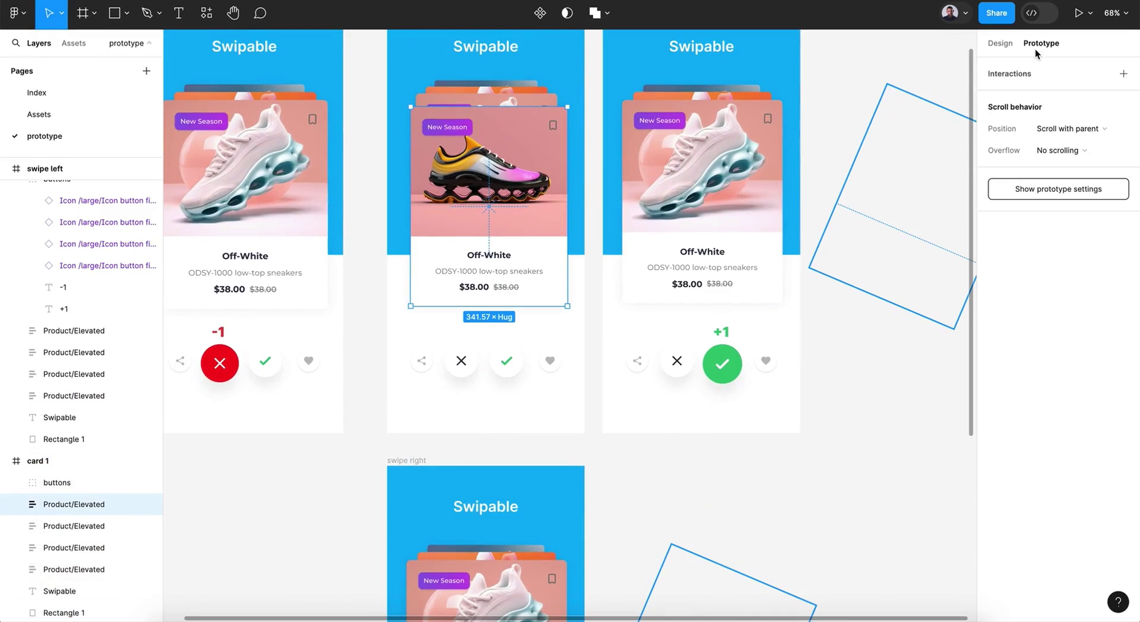
{"action": "mouse_move", "coordinate": [549, 204]}
{"action": "left_click_drag", "start_coordinate": [568, 208], "coordinate": [659, 177]}
{"action": "left_click", "coordinate": [549, 254]}
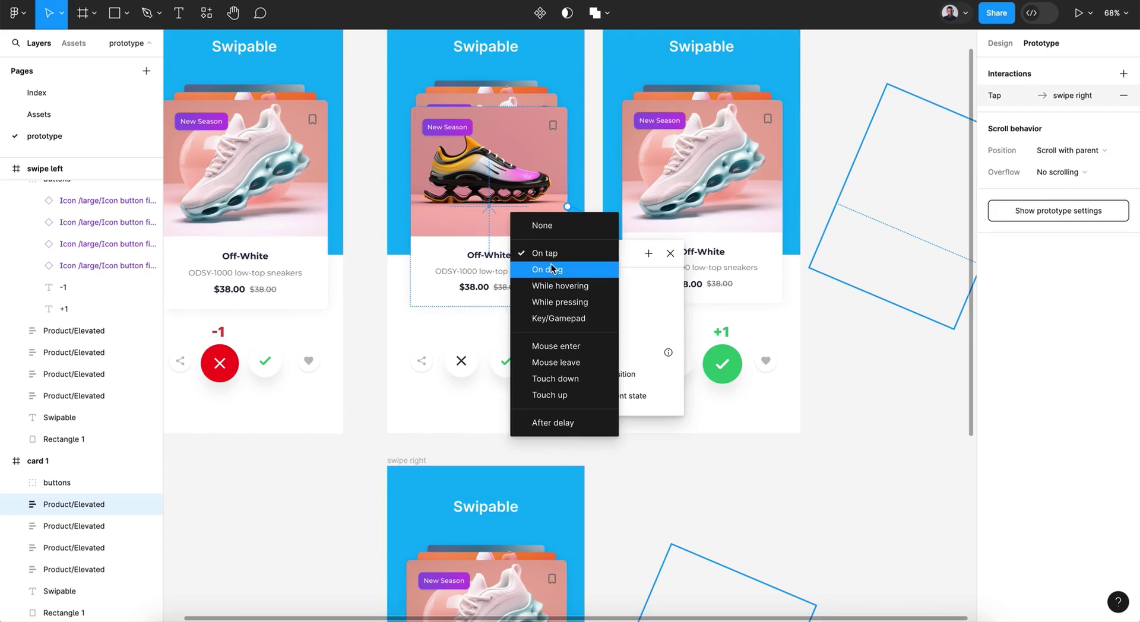
{"action": "left_click", "coordinate": [551, 267]}
{"action": "left_click", "coordinate": [581, 350]}
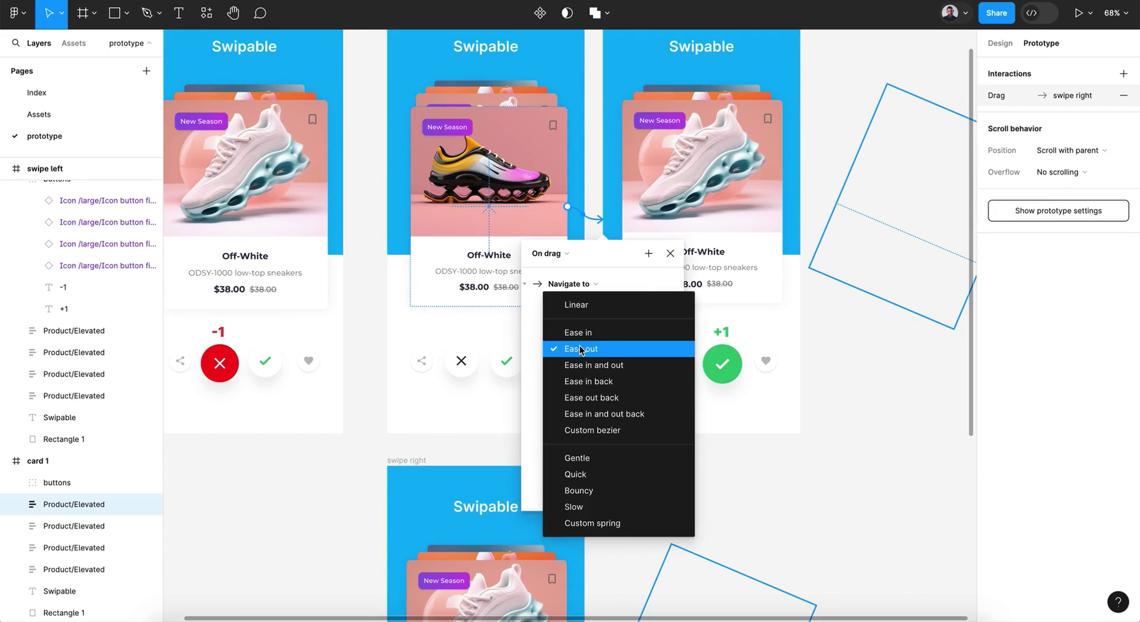
{"action": "left_click", "coordinate": [590, 461]}
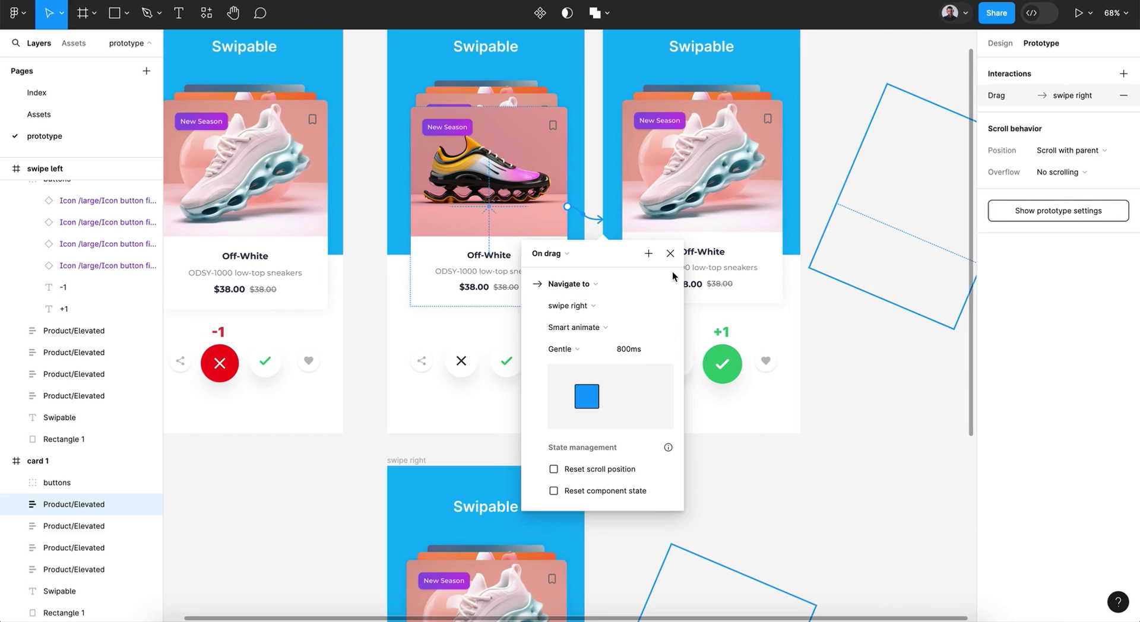
{"action": "left_click", "coordinate": [671, 254]}
Link the same front product card to the swipe left screen with an On drag trigger, using Smart animate and Gentle easing.
{"action": "scroll", "coordinate": [663, 255], "scroll_direction": "left", "scroll_amount": 3}
{"action": "scroll", "coordinate": [663, 255], "scroll_direction": "up", "scroll_amount": 1}
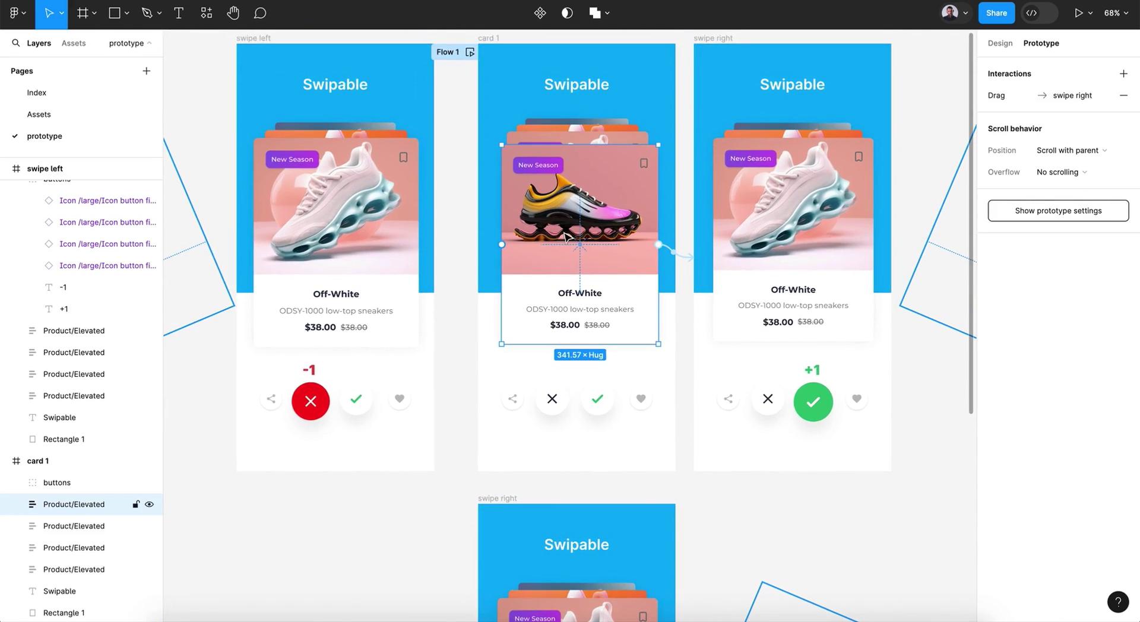
{"action": "left_click_drag", "start_coordinate": [502, 244], "coordinate": [387, 271]}
{"action": "left_click", "coordinate": [379, 291]}
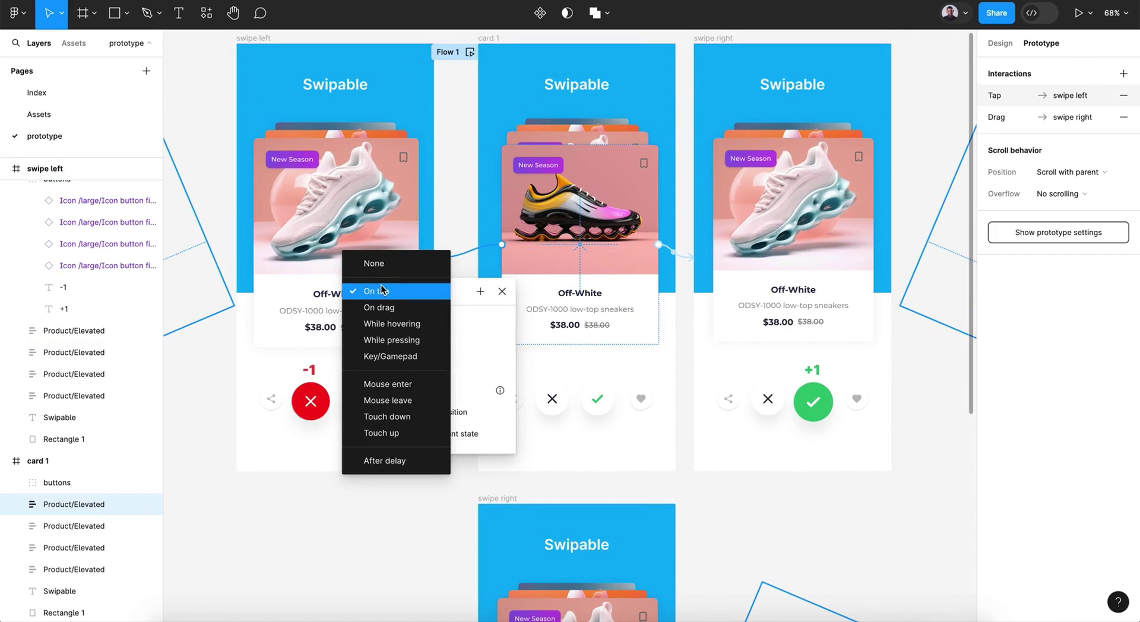
{"action": "left_click", "coordinate": [380, 307]}
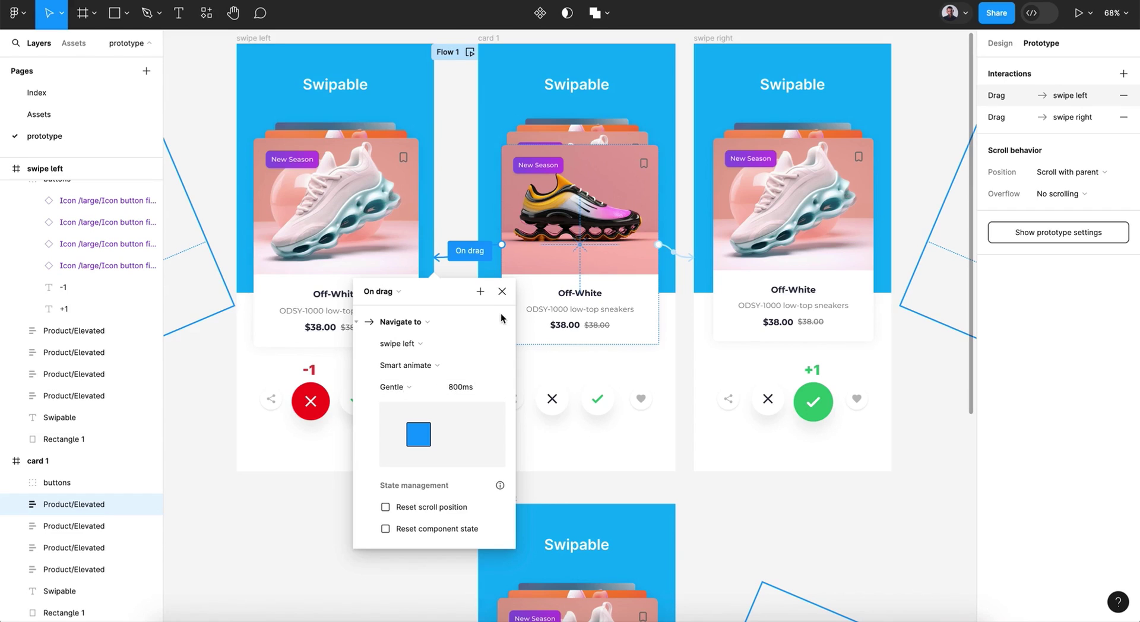
{"action": "left_click", "coordinate": [501, 291]}
Link the swipe left screen to the next-card screen below card 1 with an After delay trigger.
{"action": "scroll", "coordinate": [644, 386], "scroll_direction": "left", "scroll_amount": 4}
{"action": "scroll", "coordinate": [644, 386], "scroll_direction": "down", "scroll_amount": 1}
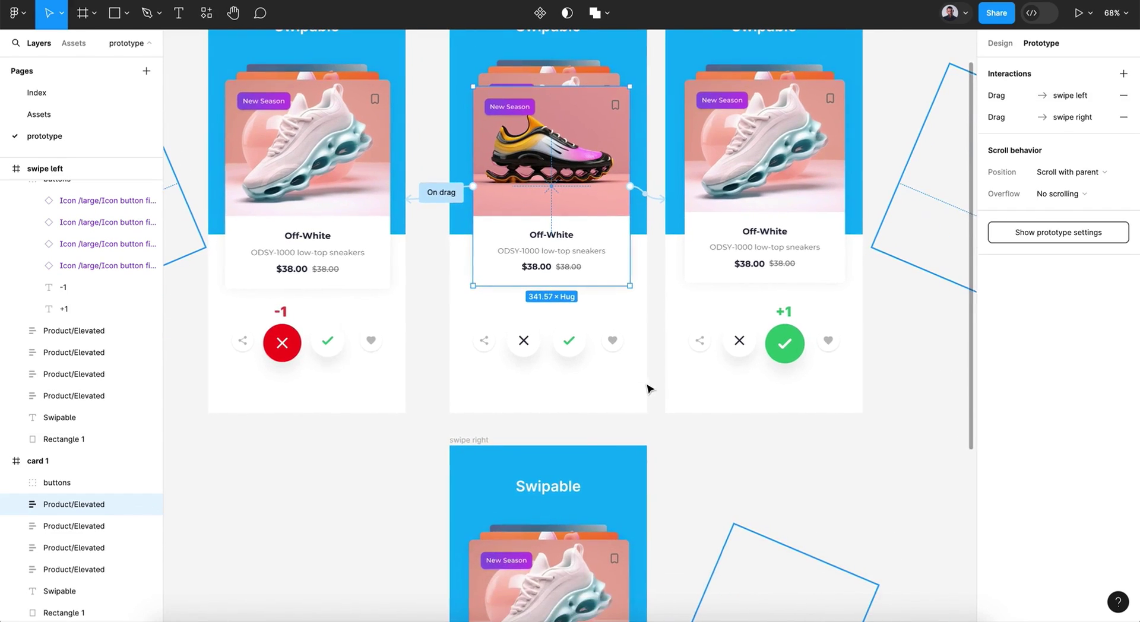
{"action": "scroll", "coordinate": [648, 389], "scroll_direction": "right", "scroll_amount": 1}
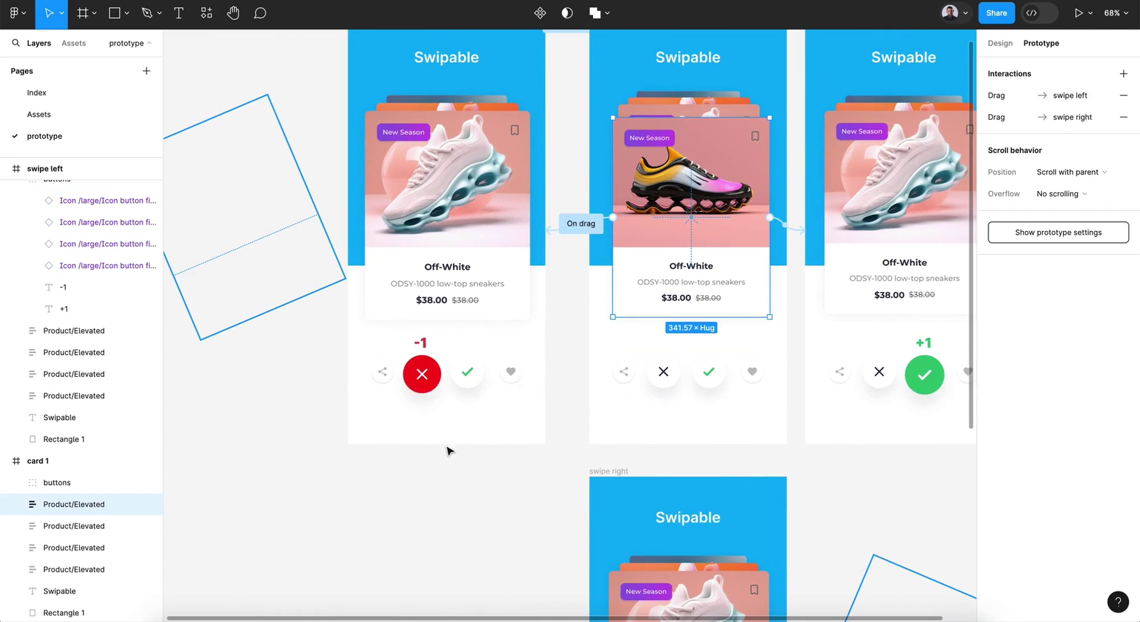
{"action": "scroll", "coordinate": [399, 109], "scroll_direction": "up", "scroll_amount": 2}
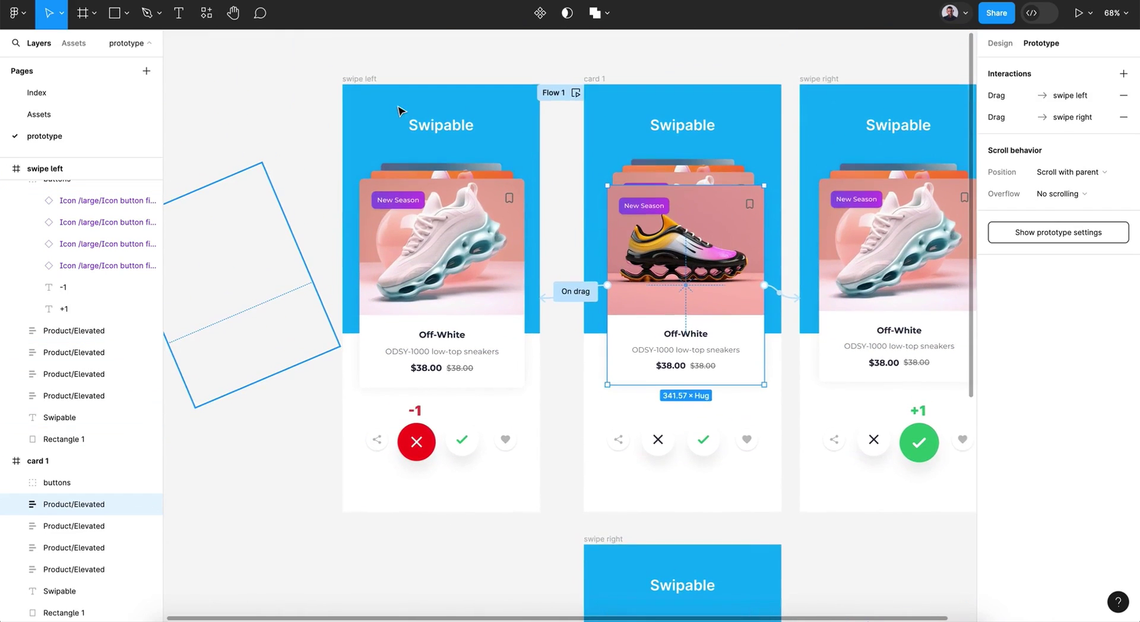
{"action": "left_click", "coordinate": [368, 80]}
{"action": "scroll", "coordinate": [447, 330], "scroll_direction": "down", "scroll_amount": 6}
{"action": "scroll", "coordinate": [447, 330], "scroll_direction": "right", "scroll_amount": 1}
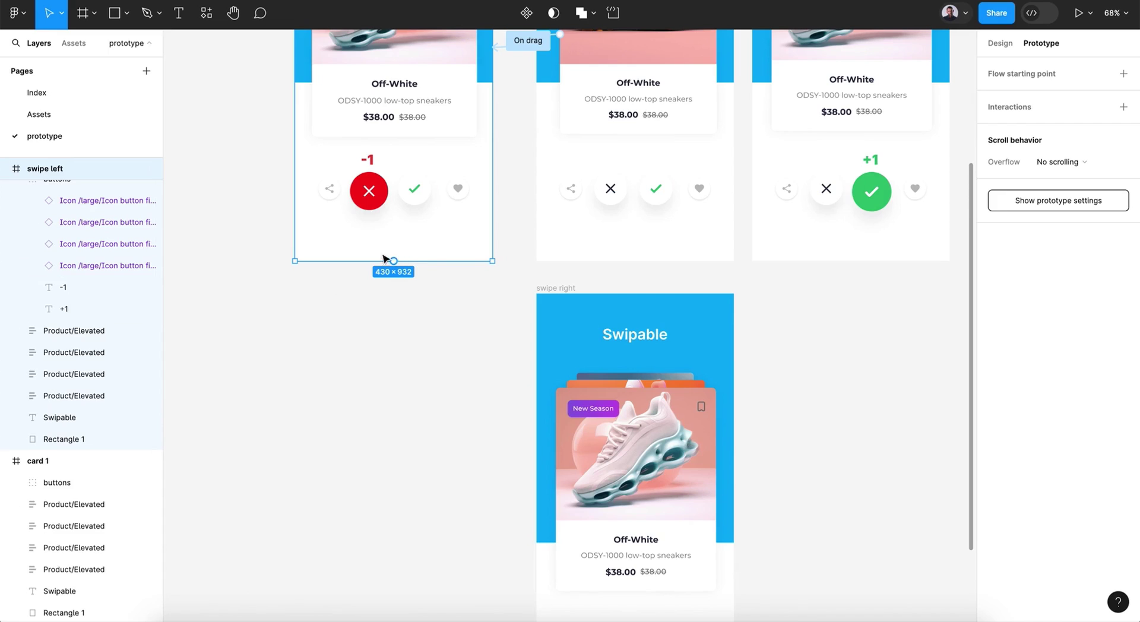
{"action": "left_click_drag", "start_coordinate": [393, 261], "coordinate": [592, 331]}
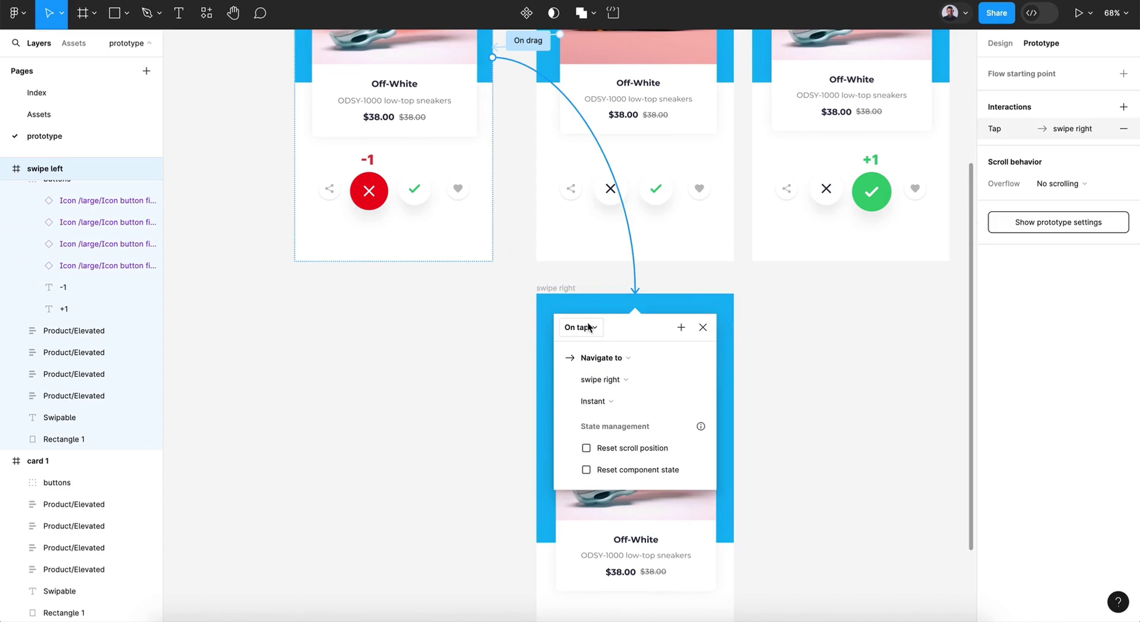
{"action": "left_click", "coordinate": [592, 330]}
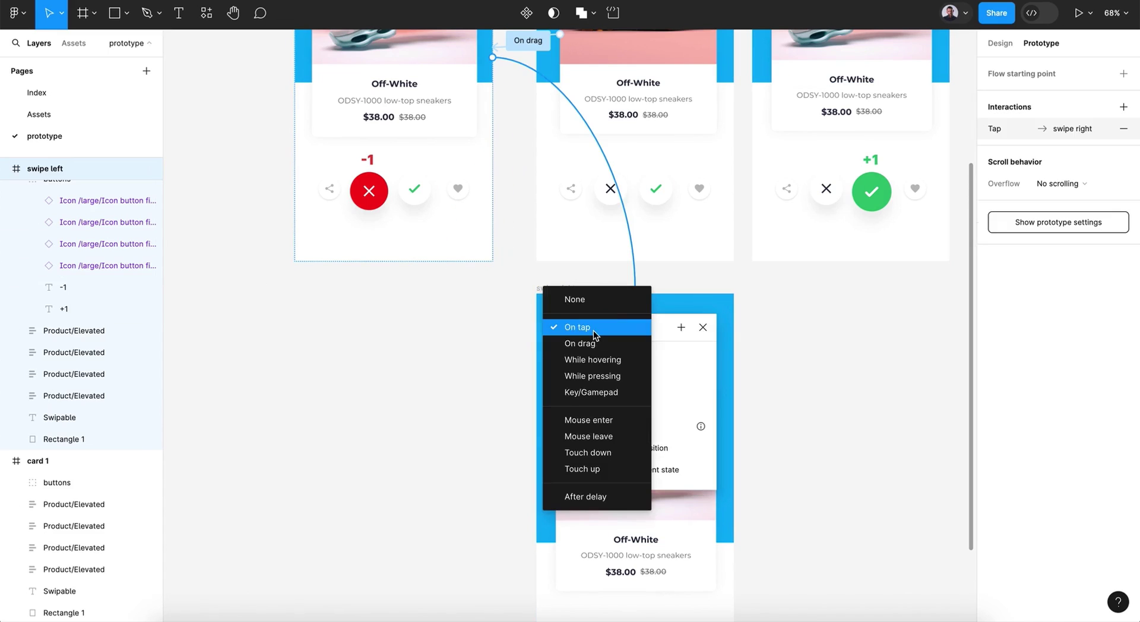
{"action": "left_click", "coordinate": [585, 498]}
Set the swipe left link to a 1 ms delay and Smart animate with a 500 ms Gentle animation.
{"action": "left_click", "coordinate": [573, 355]}
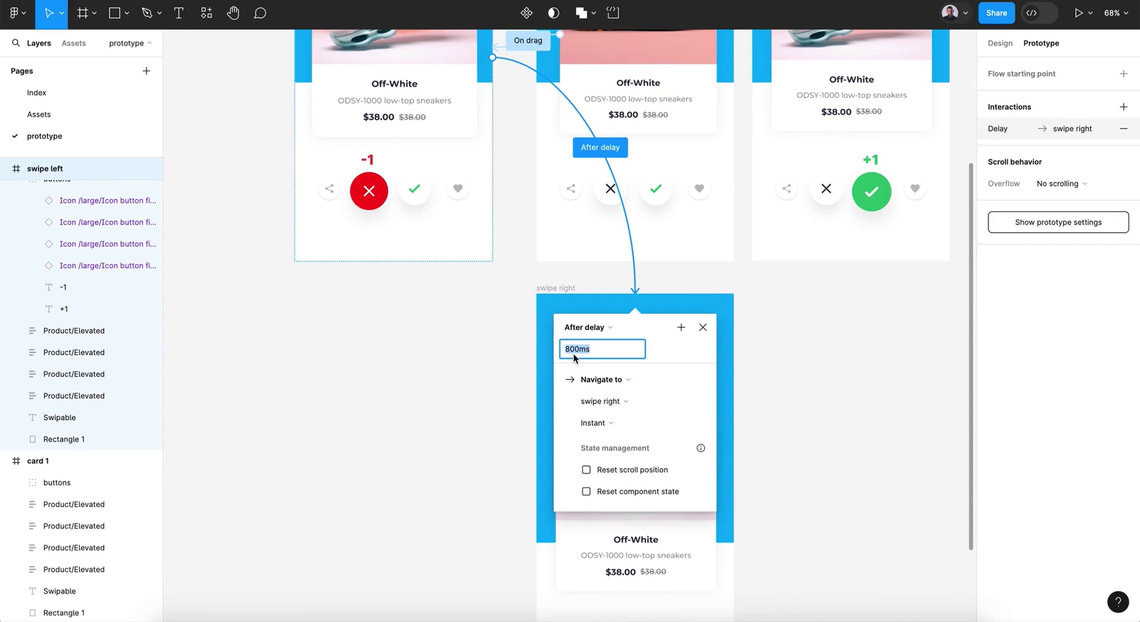
{"action": "left_click", "coordinate": [608, 422]}
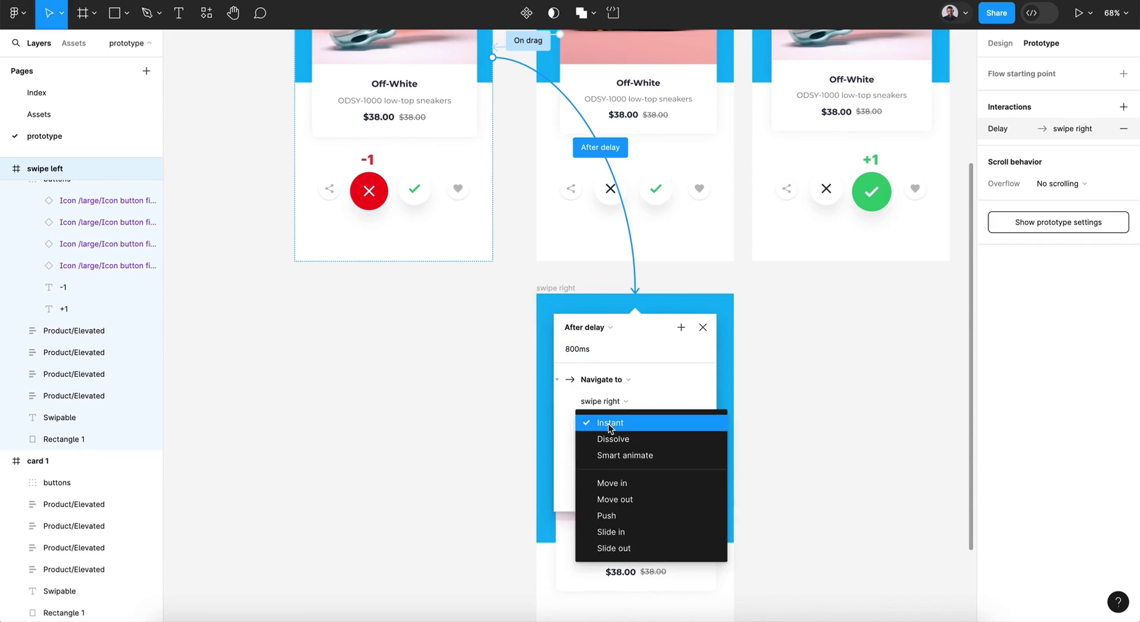
{"action": "left_click", "coordinate": [625, 461]}
{"action": "left_click_drag", "start_coordinate": [574, 353], "coordinate": [548, 353]}
{"action": "type", "text": "1"}
{"action": "key", "text": "Return"}
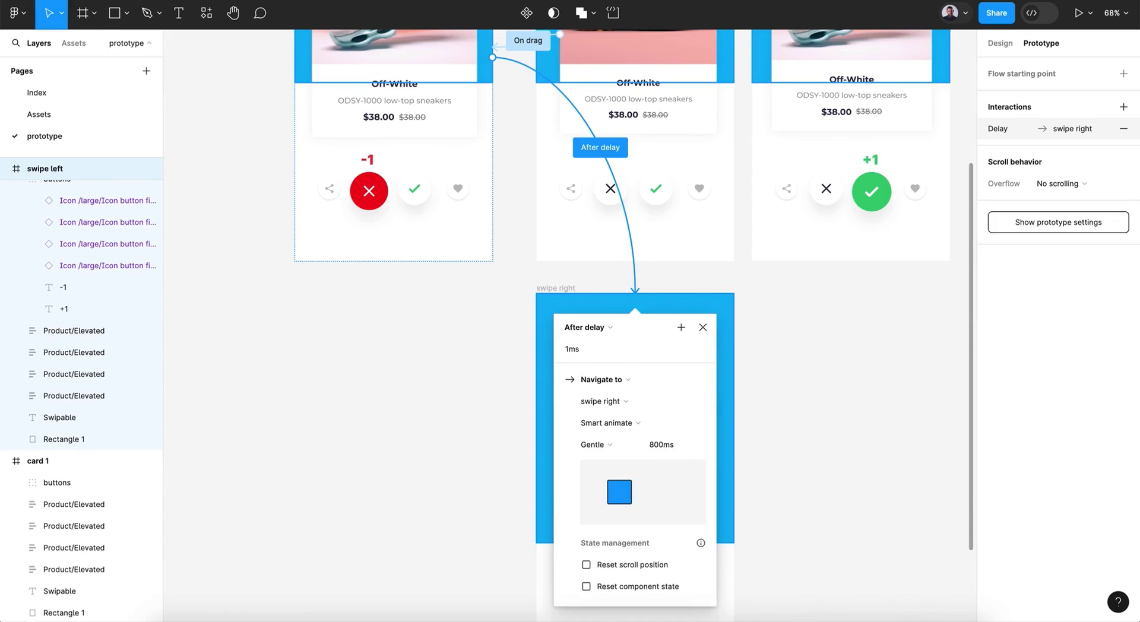
{"action": "left_click", "coordinate": [649, 448]}
{"action": "type", "text": "5"}
{"action": "key", "text": "Return"}
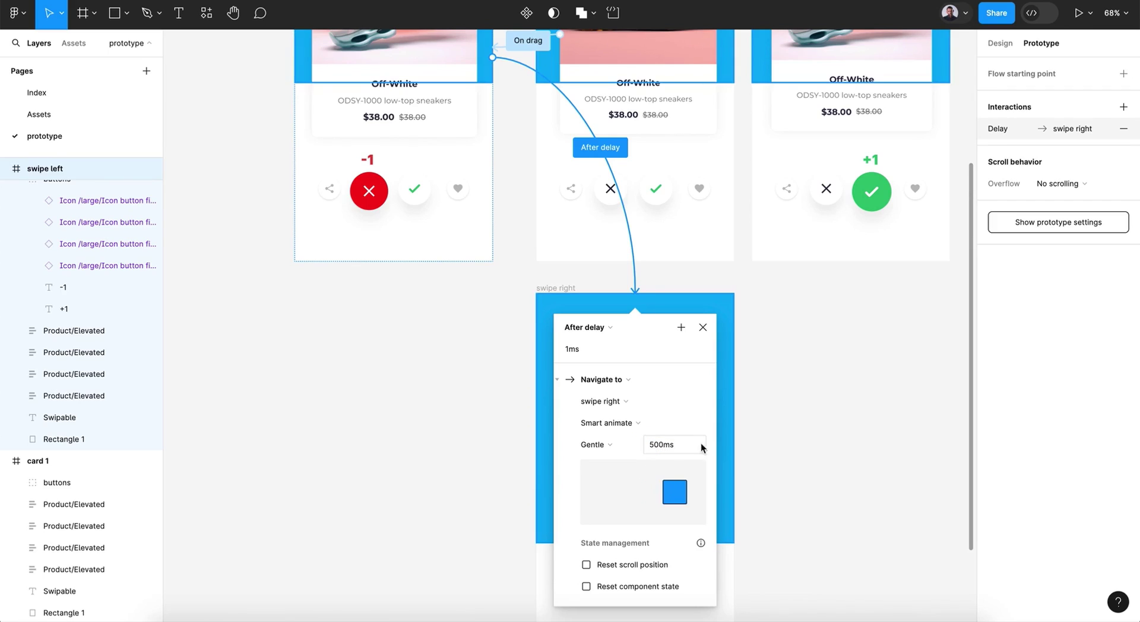
{"action": "left_click", "coordinate": [703, 327]}
Link the swipe right screen beside card 1 to the next-card screen below with an After delay trigger.
{"action": "scroll", "coordinate": [776, 199], "scroll_direction": "up", "scroll_amount": 5}
{"action": "scroll", "coordinate": [775, 199], "scroll_direction": "right", "scroll_amount": 3}
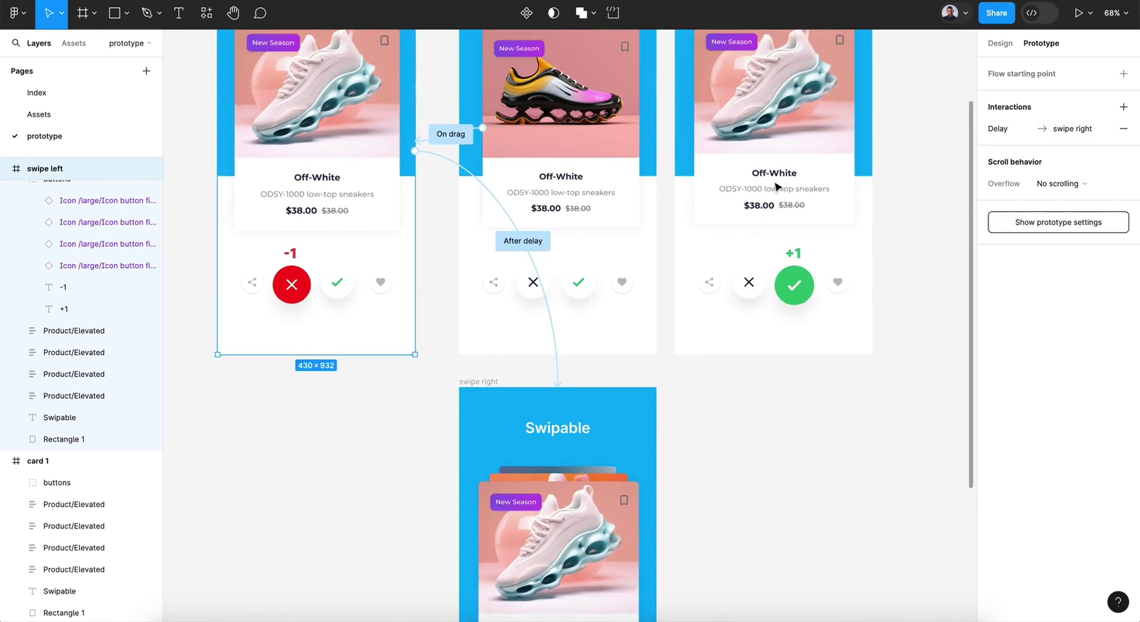
{"action": "scroll", "coordinate": [727, 336], "scroll_direction": "down", "scroll_amount": 3}
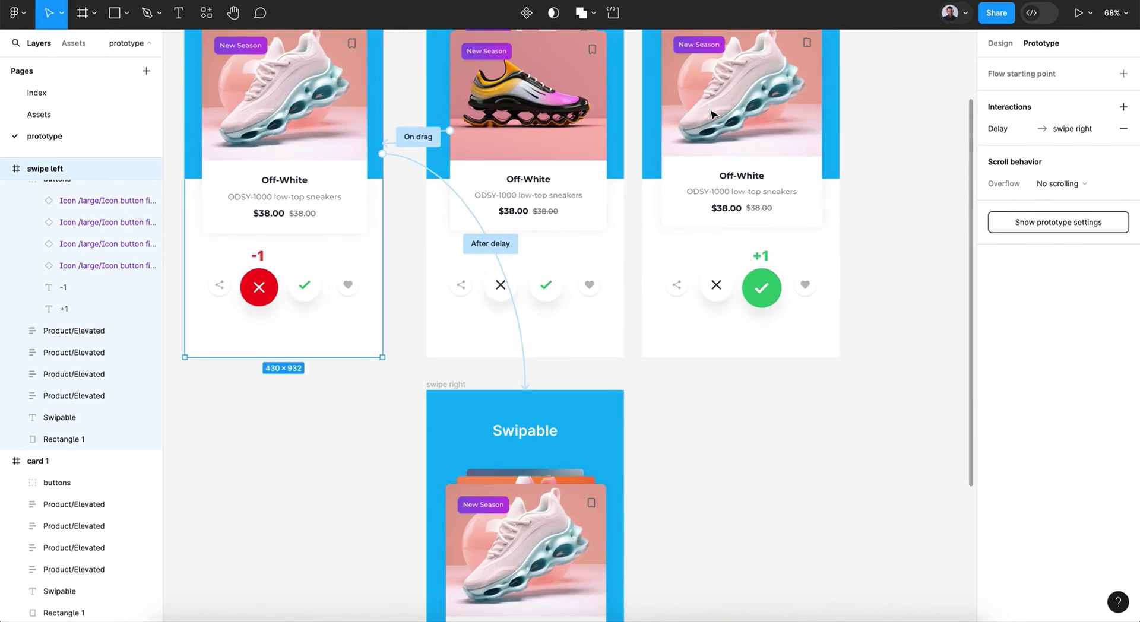
{"action": "left_click", "coordinate": [724, 359]}
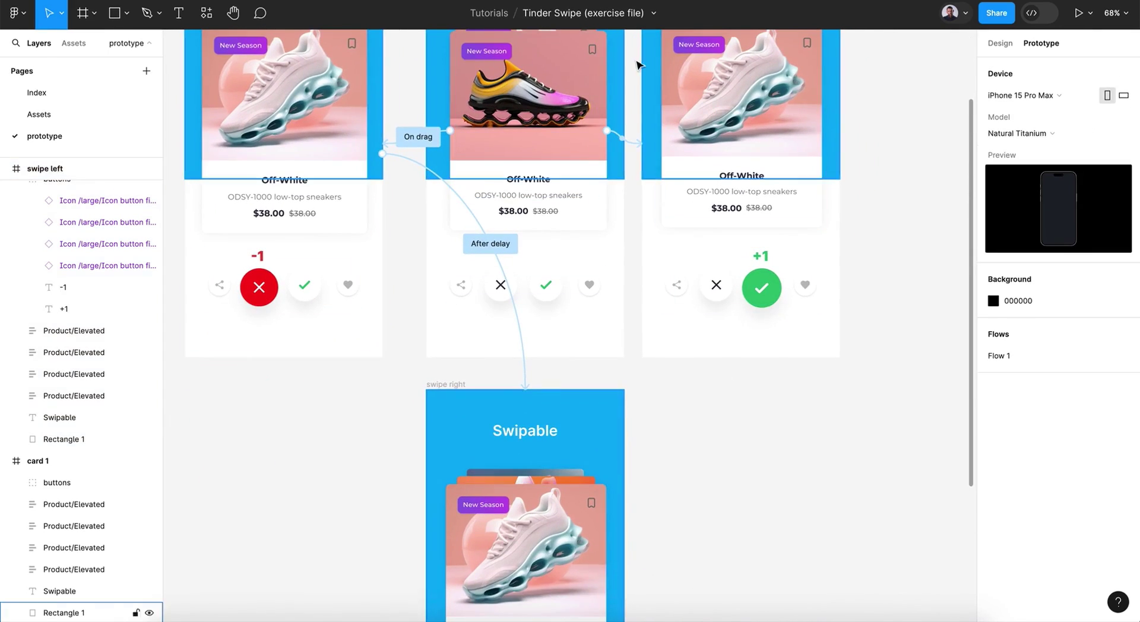
{"action": "scroll", "coordinate": [731, 359], "scroll_direction": "up", "scroll_amount": 5}
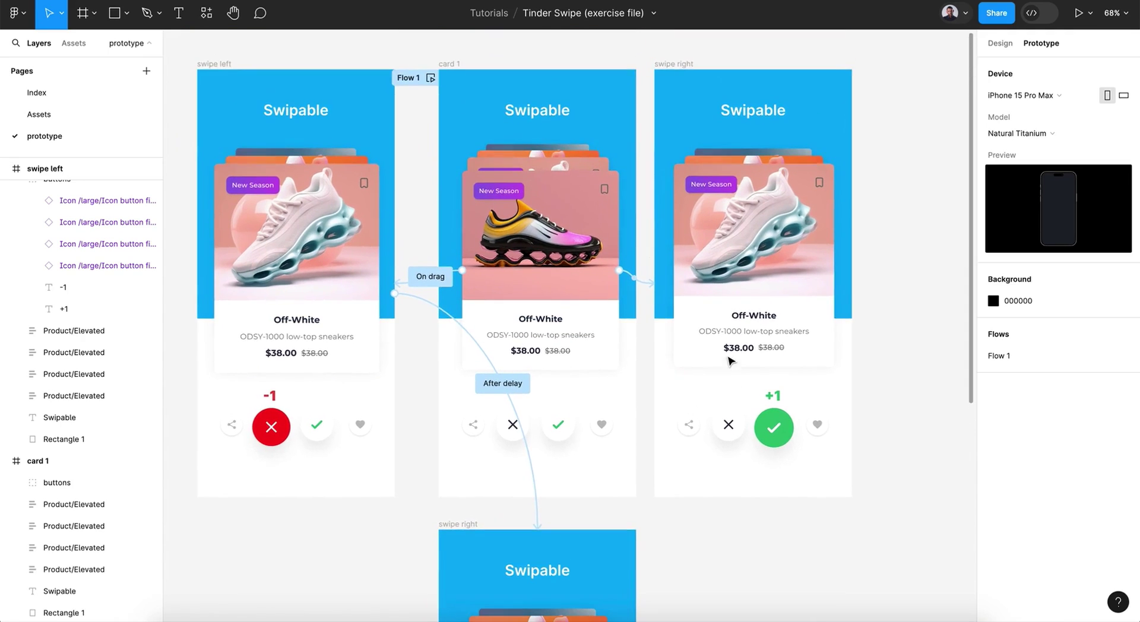
{"action": "left_click", "coordinate": [682, 65]}
{"action": "scroll", "coordinate": [742, 505], "scroll_direction": "down", "scroll_amount": 6}
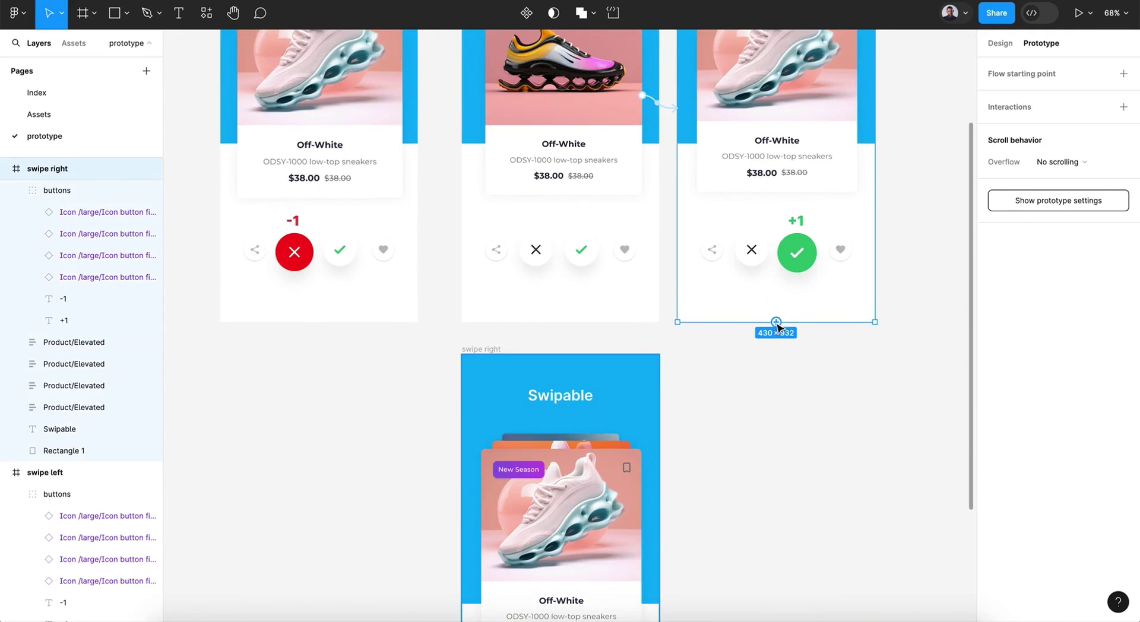
{"action": "left_click_drag", "start_coordinate": [777, 323], "coordinate": [552, 397]}
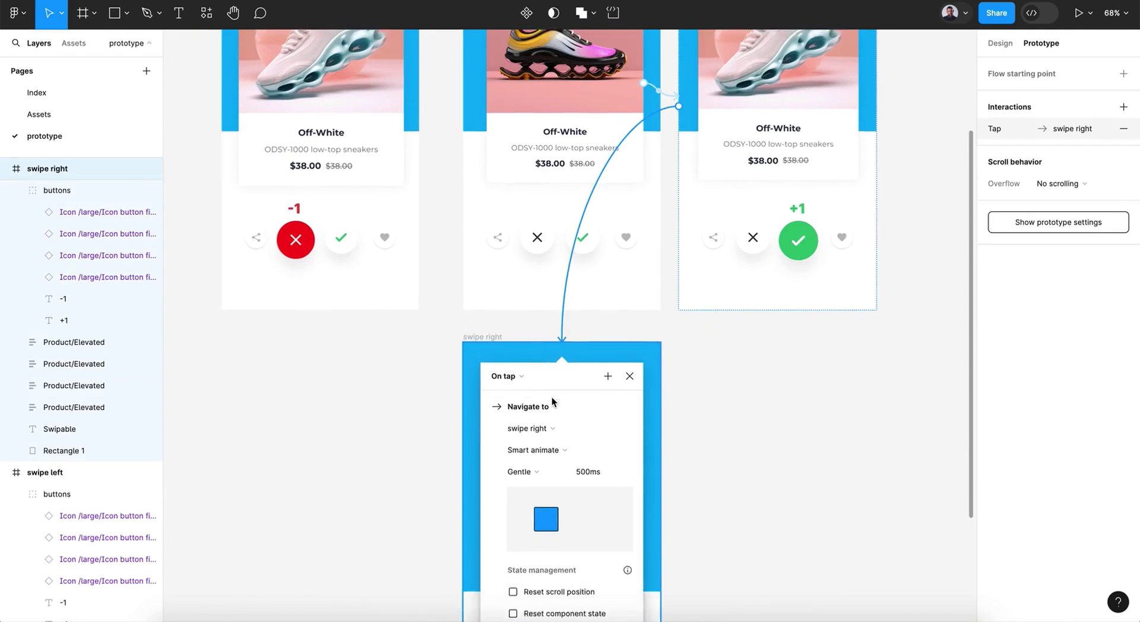
{"action": "left_click", "coordinate": [530, 274]}
{"action": "left_click", "coordinate": [533, 289]}
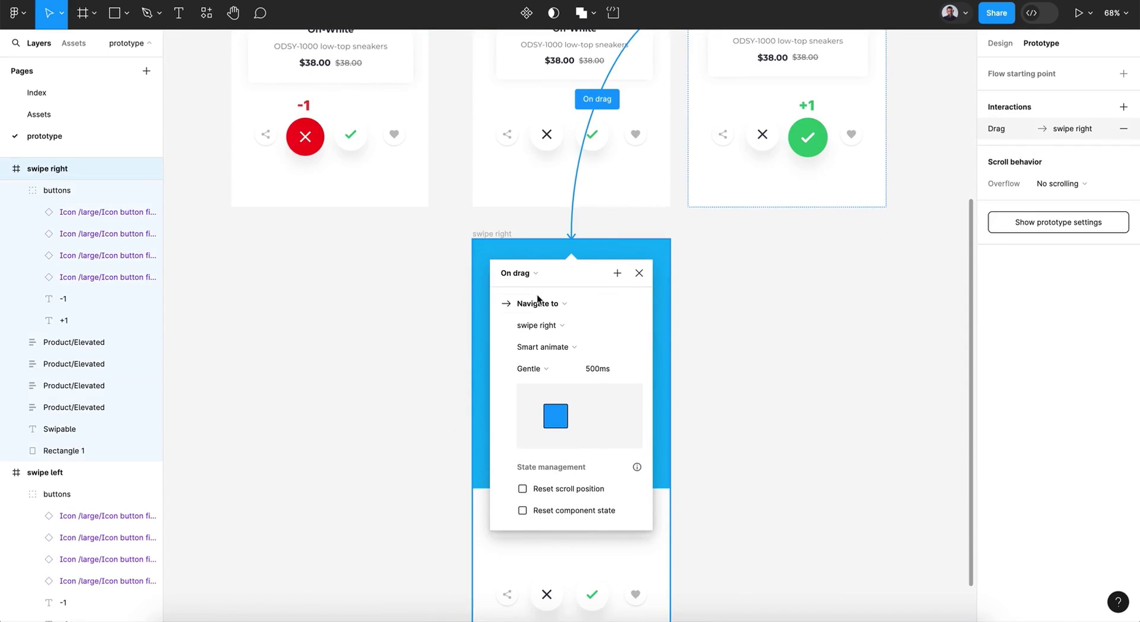
{"action": "left_click", "coordinate": [516, 276]}
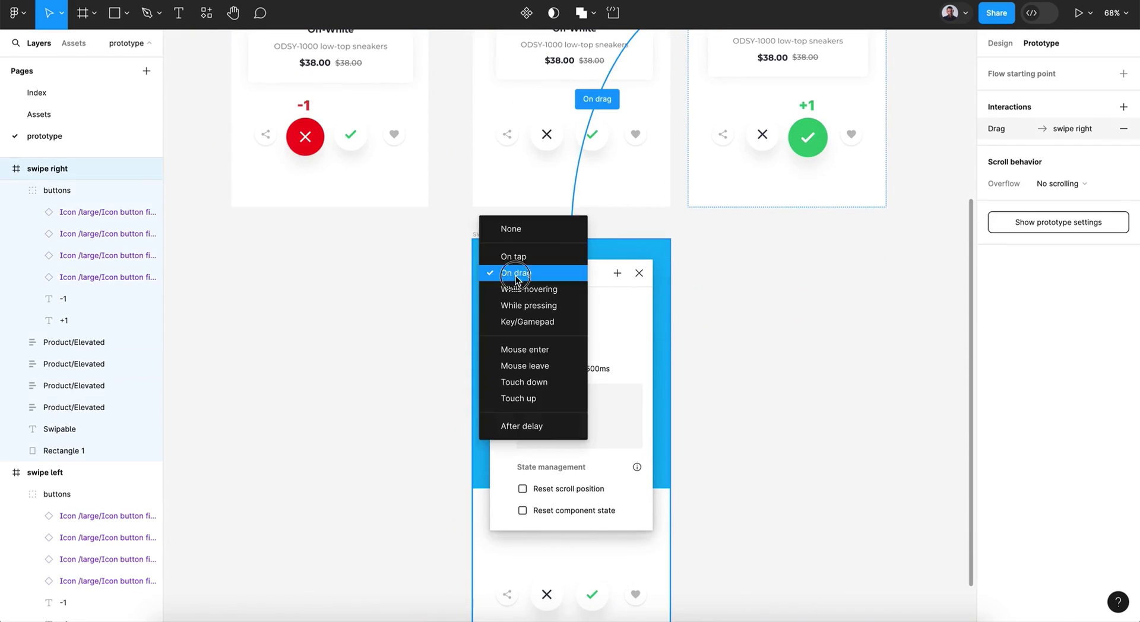
{"action": "left_click", "coordinate": [525, 424]}
Set the delay of the swipe right screen's link to 1 ms.
{"action": "left_click", "coordinate": [512, 299]}
{"action": "left_click_drag", "start_coordinate": [513, 299], "coordinate": [491, 299]}
{"action": "key", "text": "Return"}
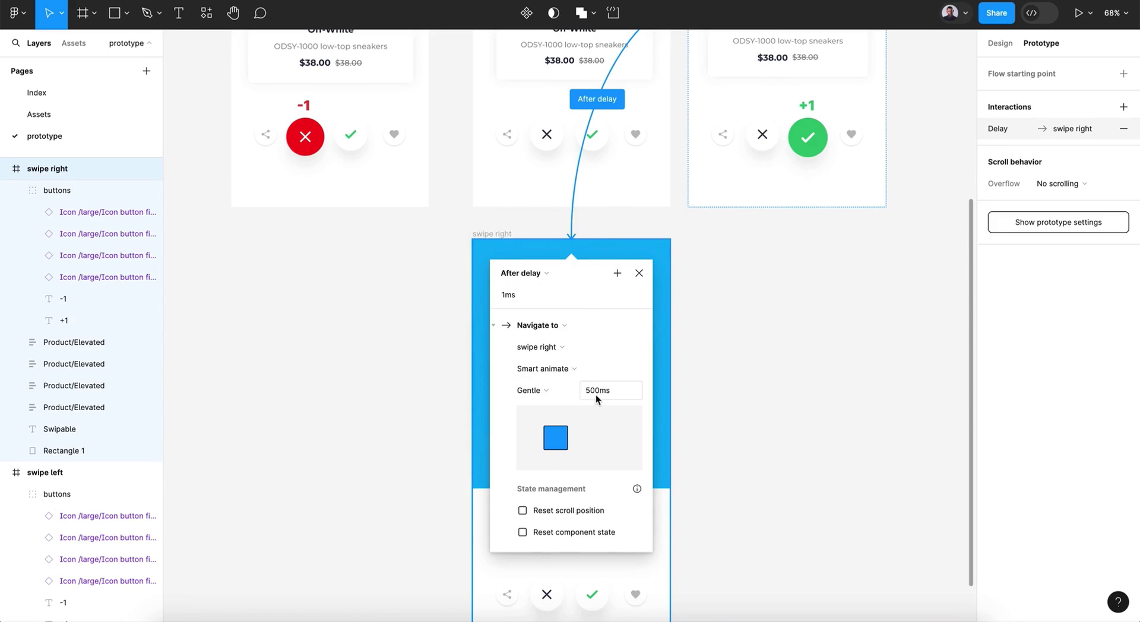
{"action": "left_click", "coordinate": [640, 273]}
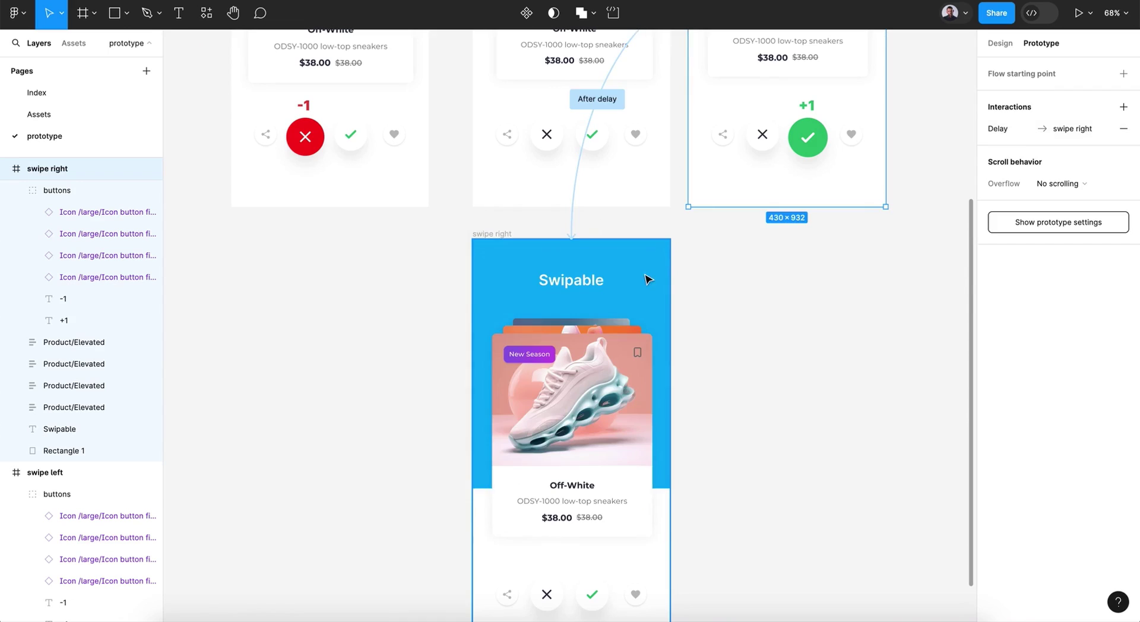
{"action": "left_click", "coordinate": [802, 342]}
Rename the next-card screen below card 1 as card 2.
{"action": "scroll", "coordinate": [803, 344], "scroll_direction": "down", "scroll_amount": 3}
{"action": "scroll", "coordinate": [804, 341], "scroll_direction": "up", "scroll_amount": 3}
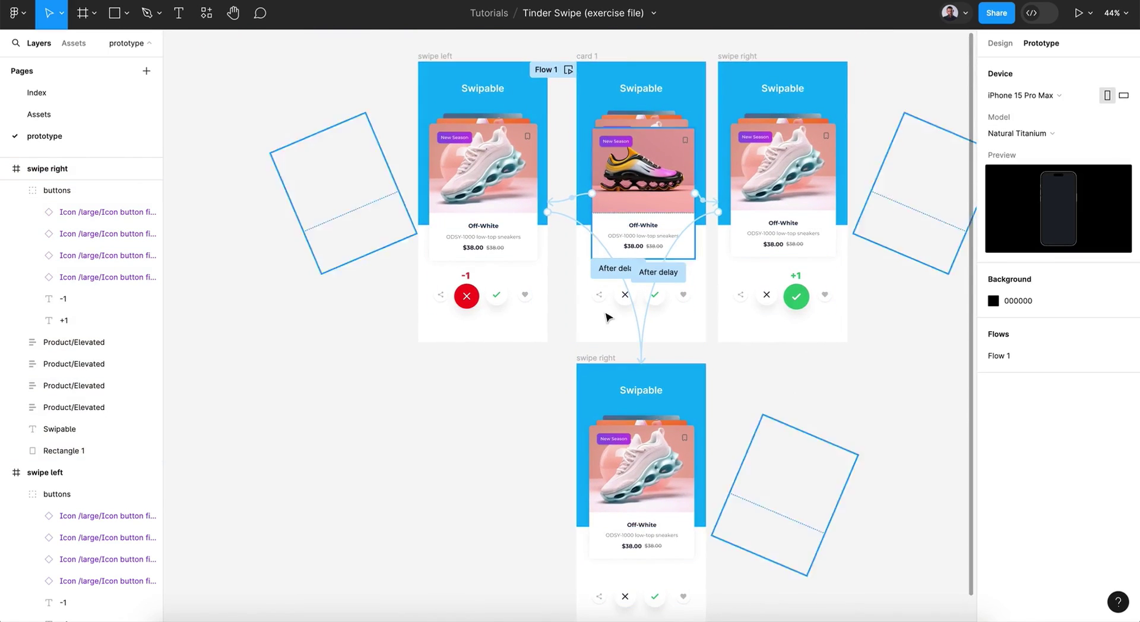
{"action": "left_click", "coordinate": [590, 359]}
{"action": "double_click", "coordinate": [590, 360]}
{"action": "type", "text": "qard 2"}
{"action": "key", "text": "Return"}
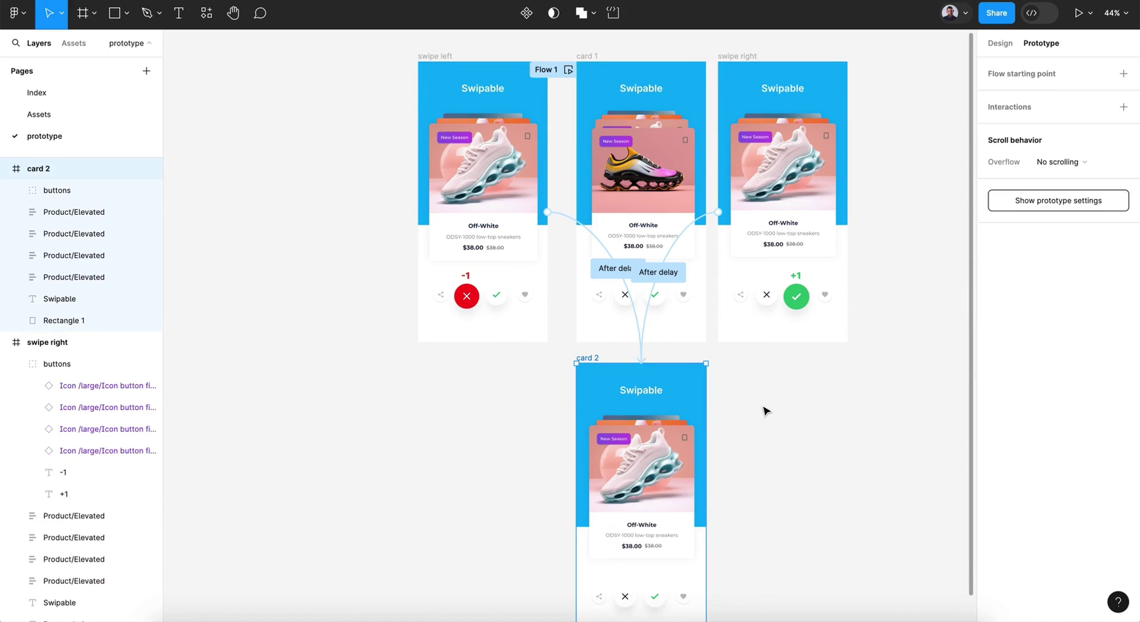
Preview Flow 1, swiping the front card left and, after restarting the prototype, swiping it right.
{"action": "scroll", "coordinate": [766, 411], "scroll_direction": "right", "scroll_amount": 1}
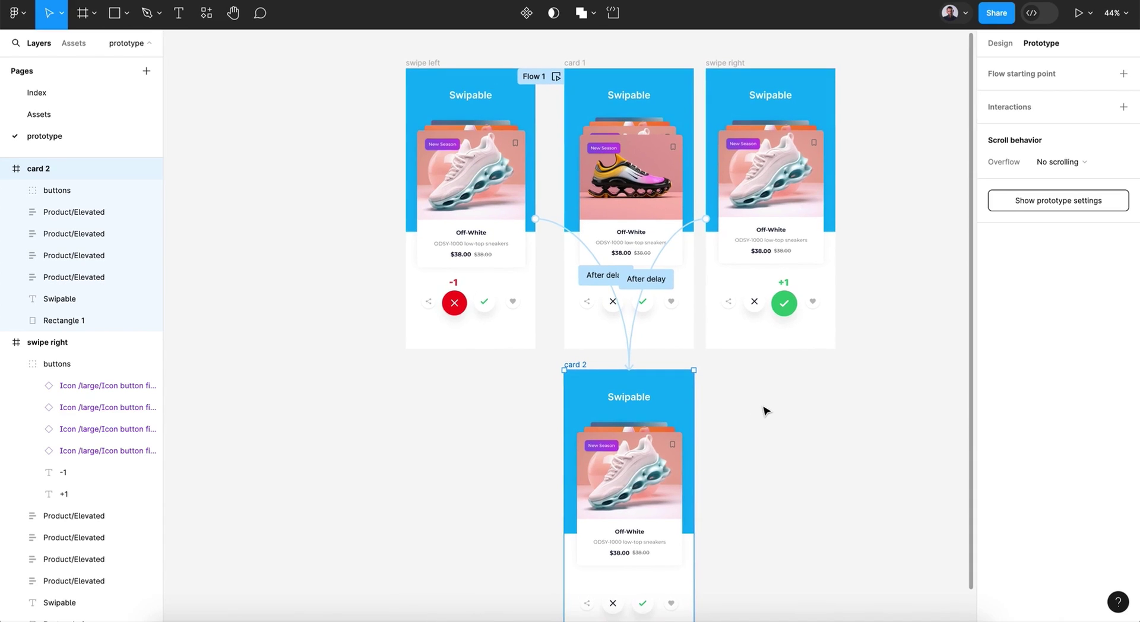
{"action": "scroll", "coordinate": [766, 411], "scroll_direction": "up", "scroll_amount": 1}
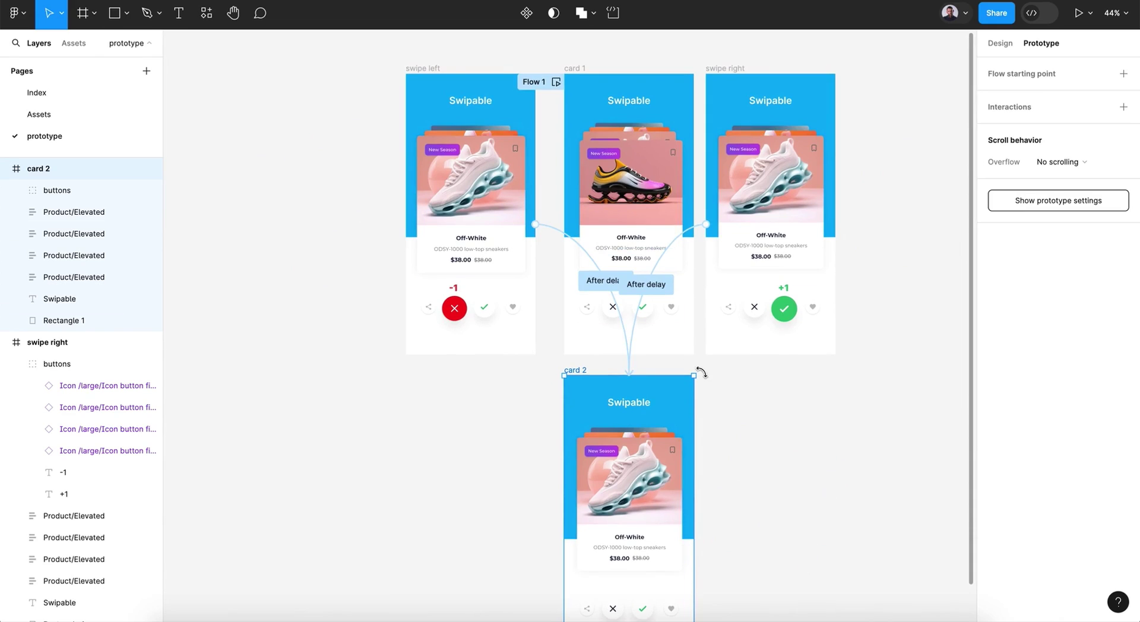
{"action": "left_click", "coordinate": [724, 379]}
{"action": "scroll", "coordinate": [724, 379], "scroll_direction": "down", "scroll_amount": 2}
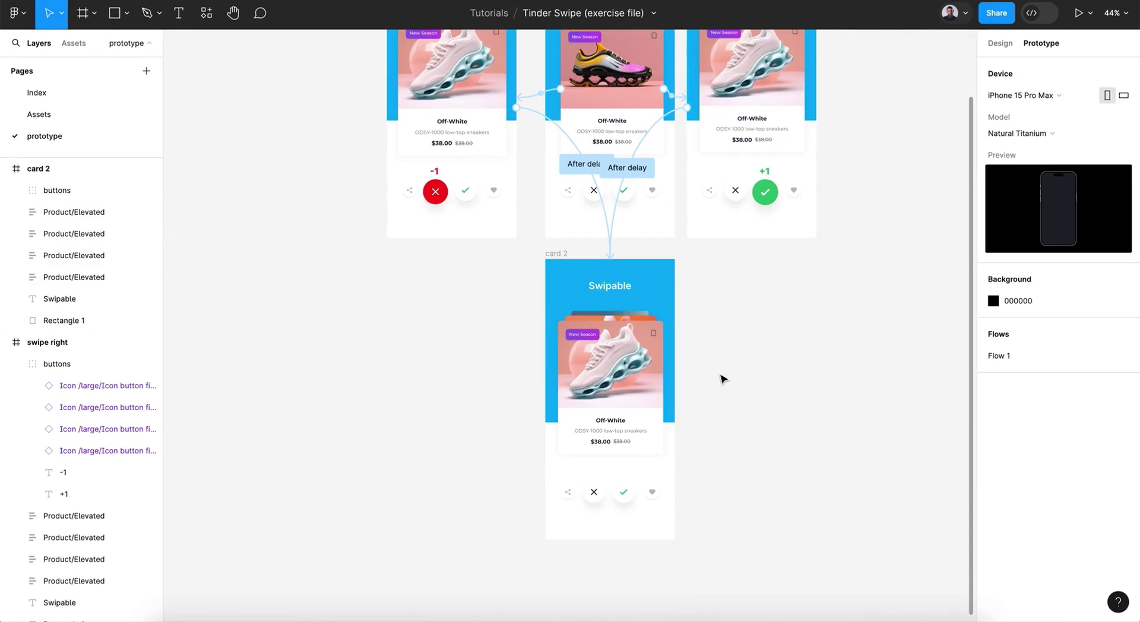
{"action": "scroll", "coordinate": [724, 379], "scroll_direction": "up", "scroll_amount": 2}
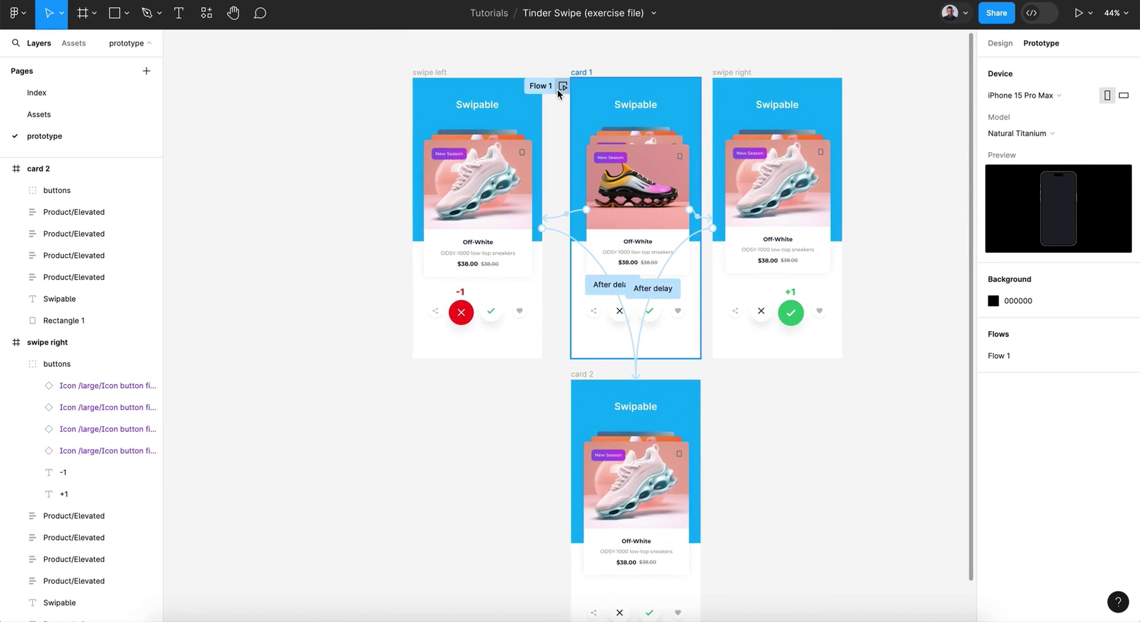
{"action": "left_click", "coordinate": [561, 87]}
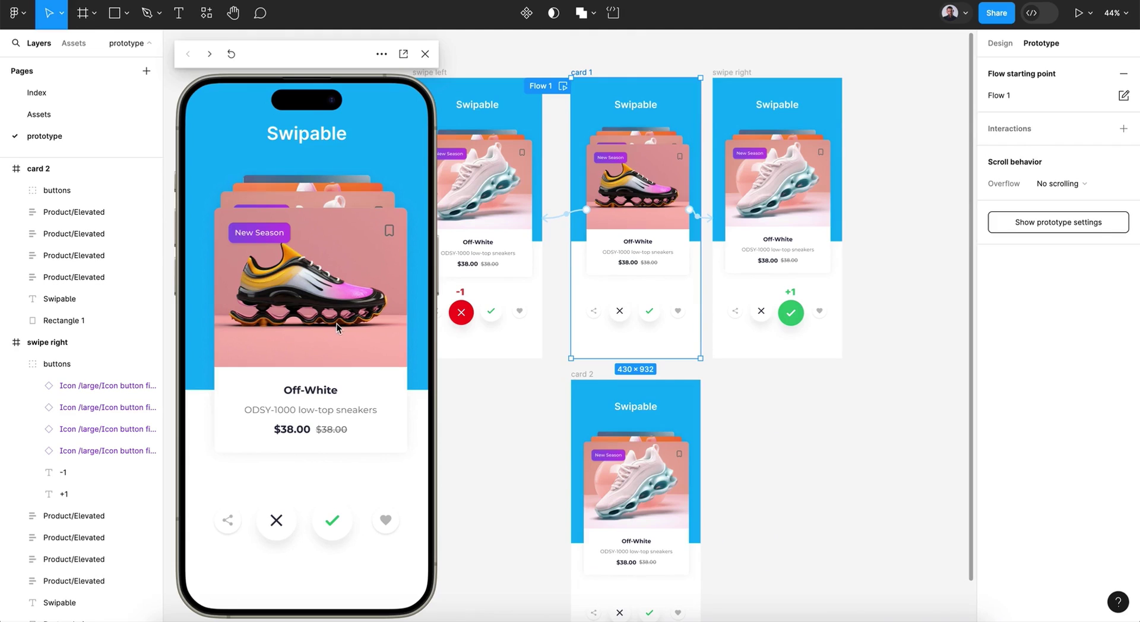
{"action": "left_click_drag", "start_coordinate": [351, 337], "coordinate": [101, 385]}
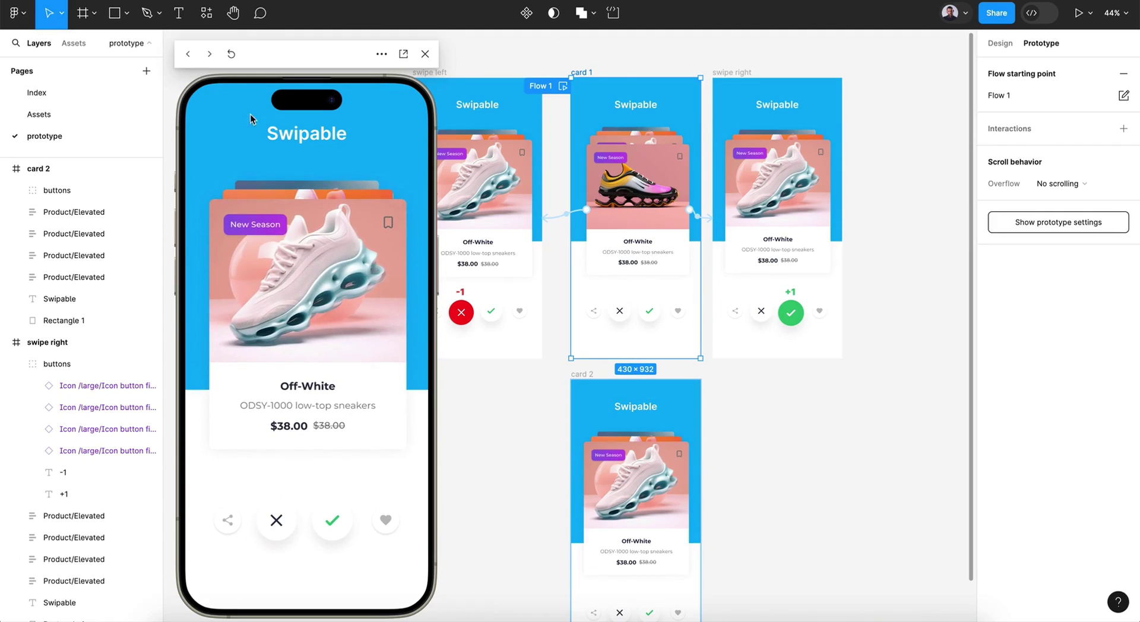
{"action": "left_click", "coordinate": [232, 55]}
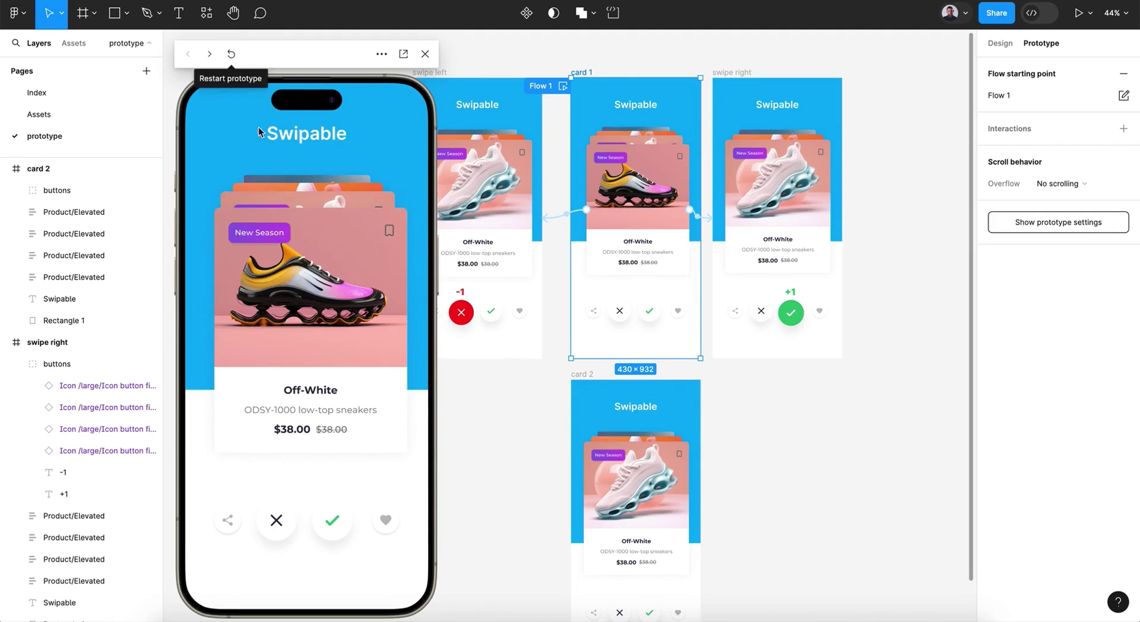
{"action": "left_click_drag", "start_coordinate": [264, 310], "coordinate": [562, 362]}
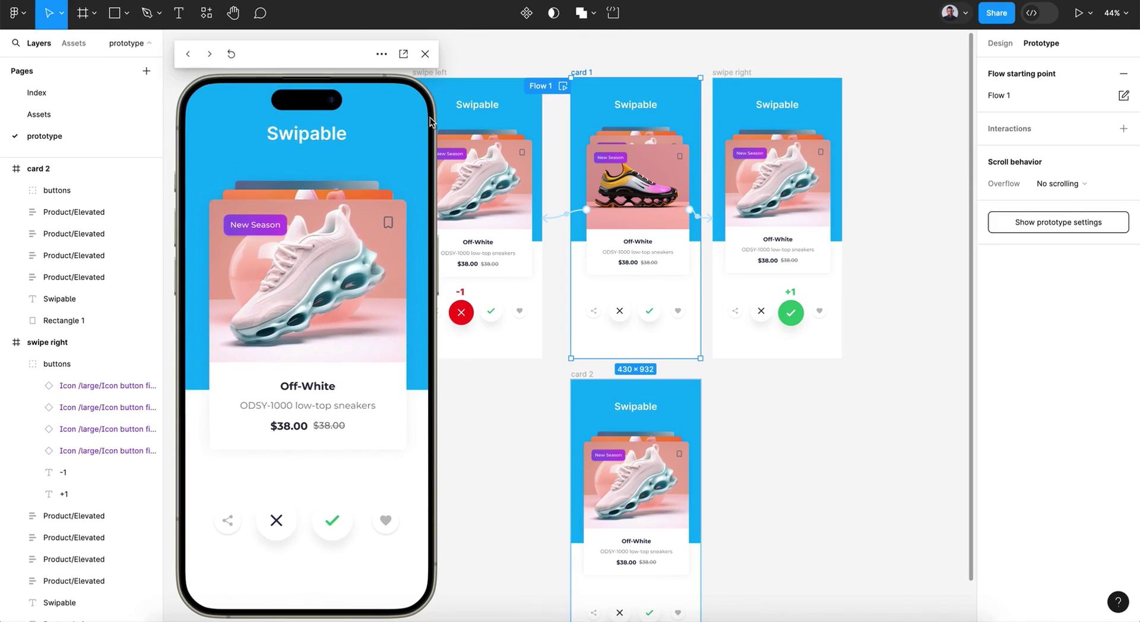
{"action": "left_click", "coordinate": [430, 56]}
Duplicate the card 2 screen directly beside the original.
{"action": "scroll", "coordinate": [700, 406], "scroll_direction": "down", "scroll_amount": 3}
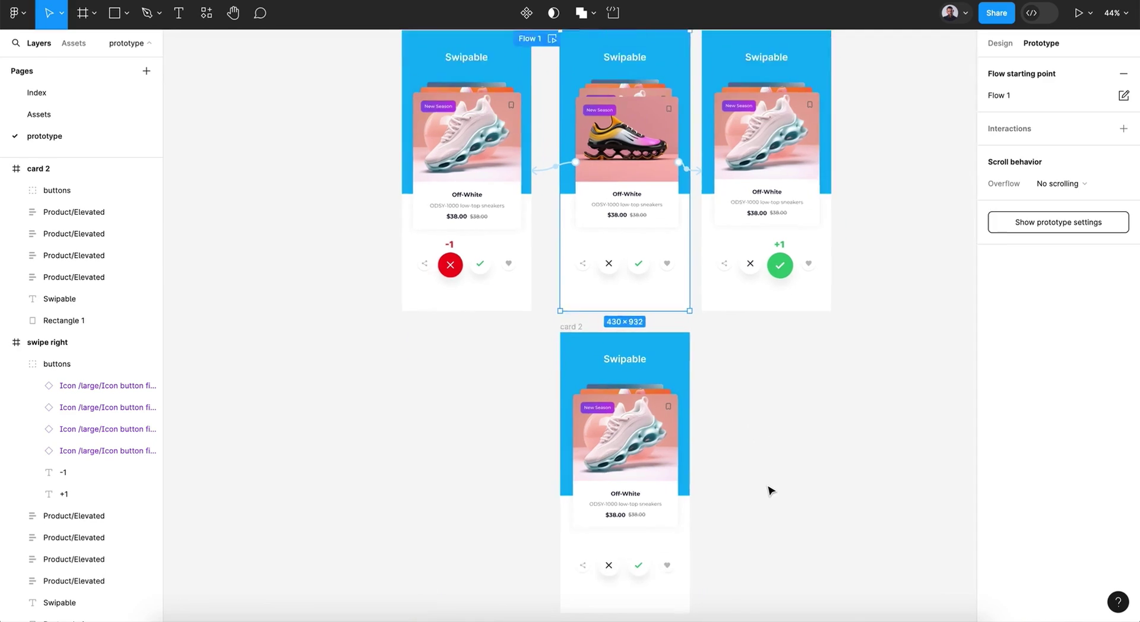
{"action": "scroll", "coordinate": [640, 404], "scroll_direction": "down", "scroll_amount": 4}
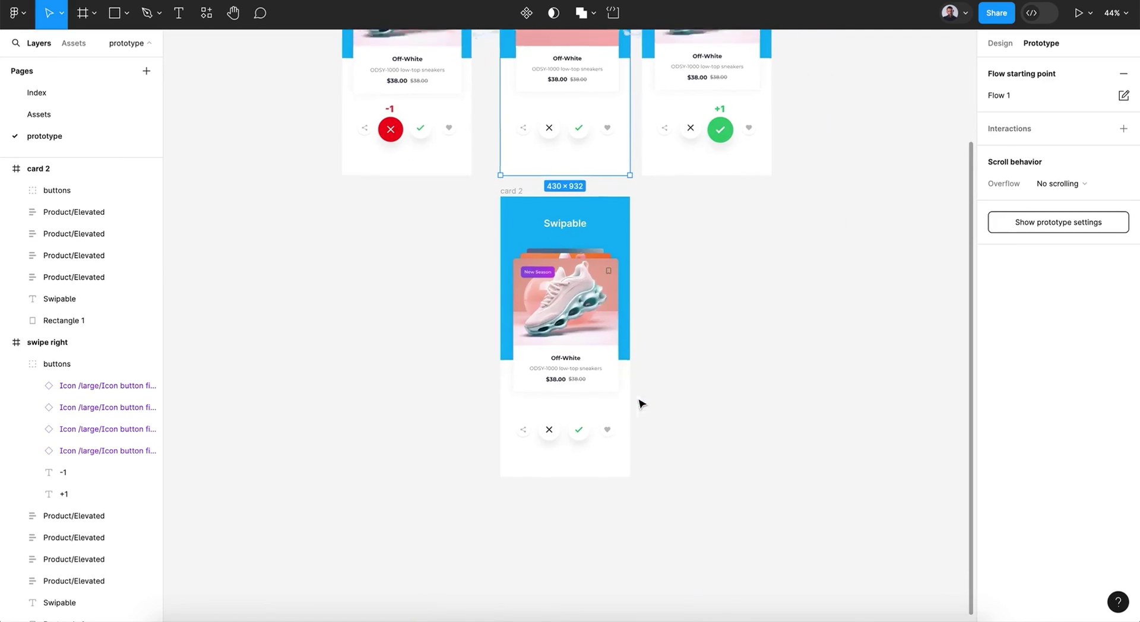
{"action": "left_click", "coordinate": [506, 188]}
{"action": "left_click", "coordinate": [506, 188]}
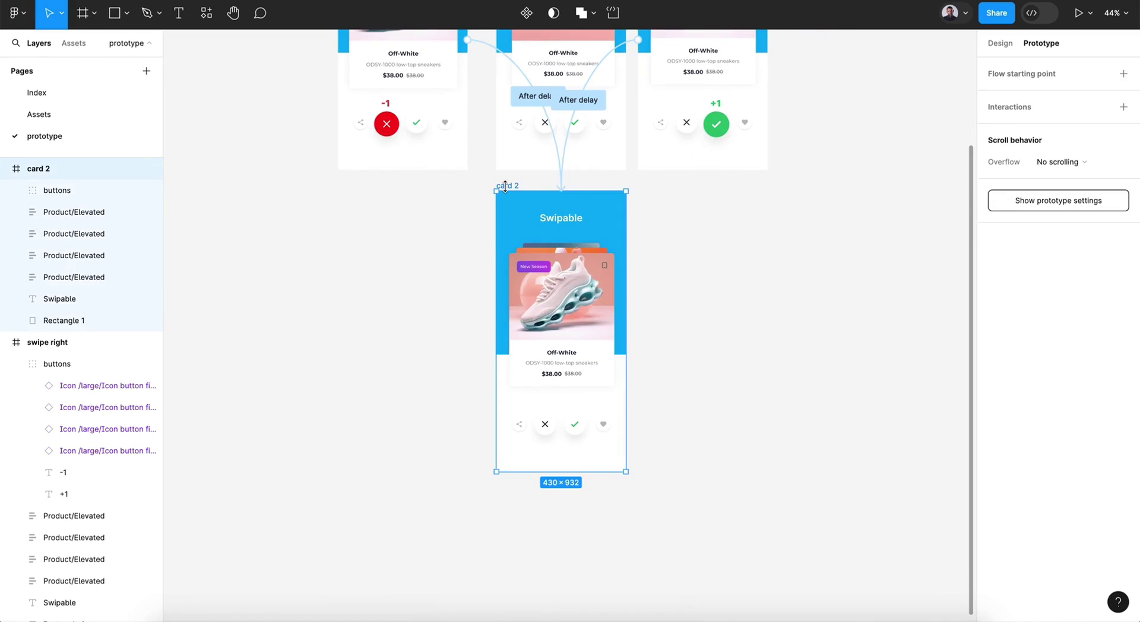
{"action": "key", "text": "ctrl+d"}
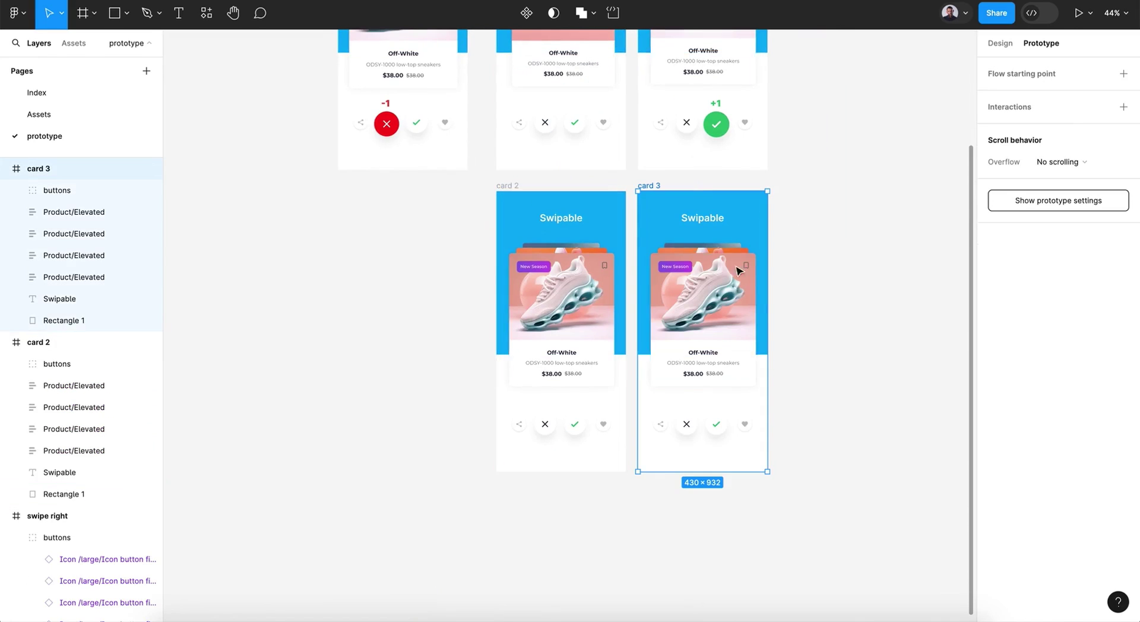
{"action": "scroll", "coordinate": [782, 348], "scroll_direction": "right", "scroll_amount": 3}
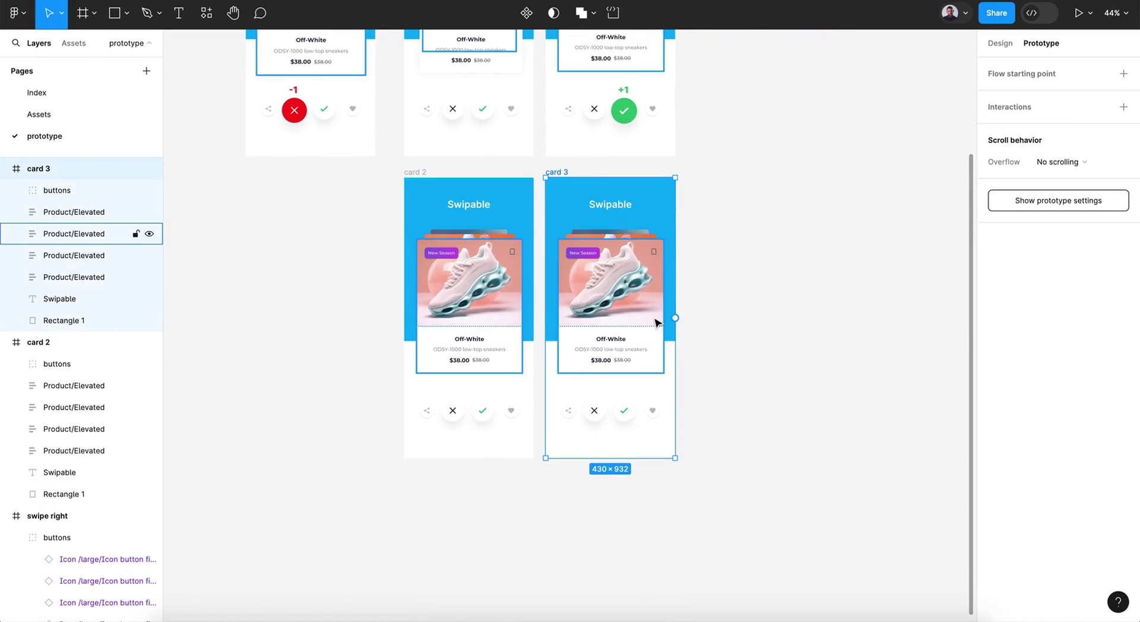
Set the rotation of the front product card on the card 3 screen to -23°.
{"action": "left_click", "coordinate": [619, 304]}
{"action": "left_click", "coordinate": [1000, 42]}
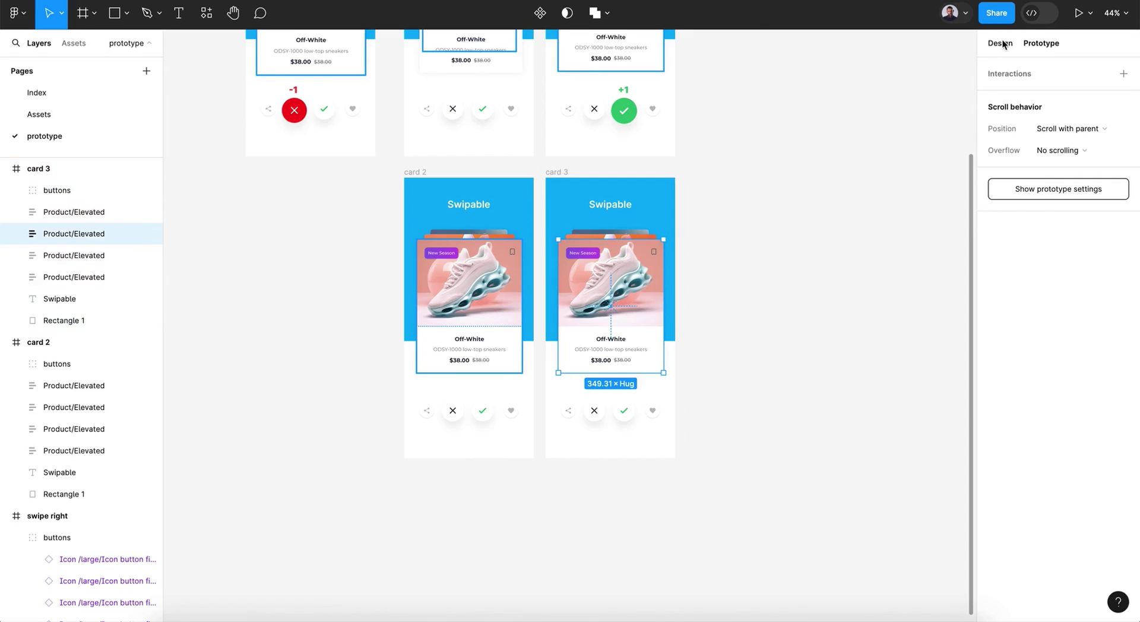
{"action": "scroll", "coordinate": [582, 297], "scroll_direction": "up", "scroll_amount": 5}
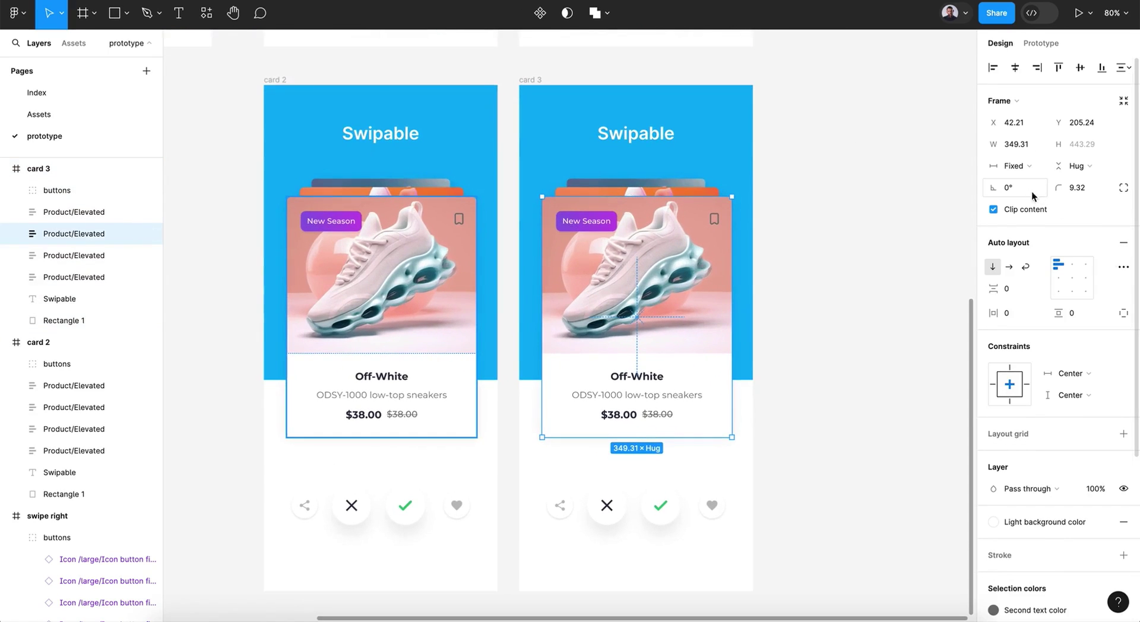
{"action": "left_click", "coordinate": [1008, 188]}
{"action": "type", "text": "-23"}
{"action": "key", "text": "Return"}
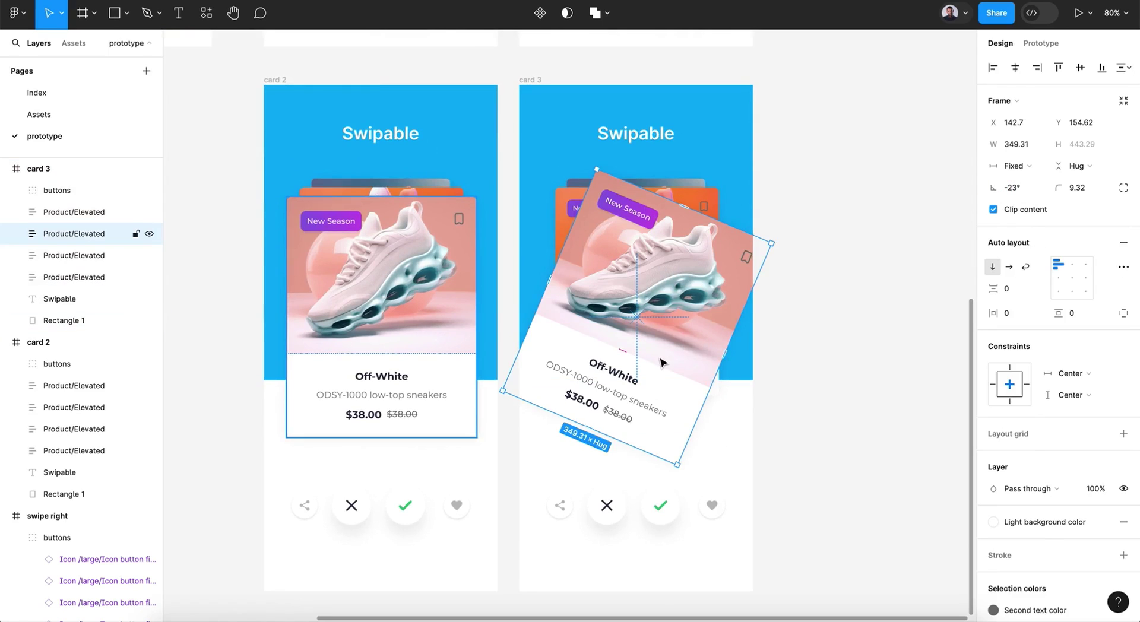
Move the rotated card horizontally out past the right edge of the card 3 screen, to X about 623.
{"action": "key", "text": "shift+Right"}
{"action": "key", "text": "shift+Right"}
{"action": "key", "text": "shift+Right"}
{"action": "key", "text": "shift+Right"}
{"action": "key", "text": "shift+Right"}
{"action": "key", "text": "shift+Right"}
{"action": "key", "text": "shift+Right"}
{"action": "key", "text": "shift+Right"}
{"action": "key", "text": "shift+Right"}
{"action": "key", "text": "shift+Right"}
{"action": "key", "text": "shift+Right"}
{"action": "key", "text": "shift+Right"}
{"action": "key", "text": "shift+Right"}
{"action": "key", "text": "shift+Right"}
{"action": "key", "text": "shift+Right"}
{"action": "key", "text": "shift+Right"}
{"action": "key", "text": "shift+Right"}
{"action": "key", "text": "shift+Right"}
{"action": "key", "text": "shift+Right"}
{"action": "key", "text": "shift+Right"}
{"action": "key", "text": "shift+Right"}
{"action": "key", "text": "shift+Right"}
{"action": "key", "text": "shift+Right"}
{"action": "key", "text": "shift+Right"}
{"action": "key", "text": "shift+Right"}
{"action": "key", "text": "shift+Right"}
{"action": "key", "text": "shift+Right"}
{"action": "key", "text": "shift+Right"}
{"action": "key", "text": "shift+Right"}
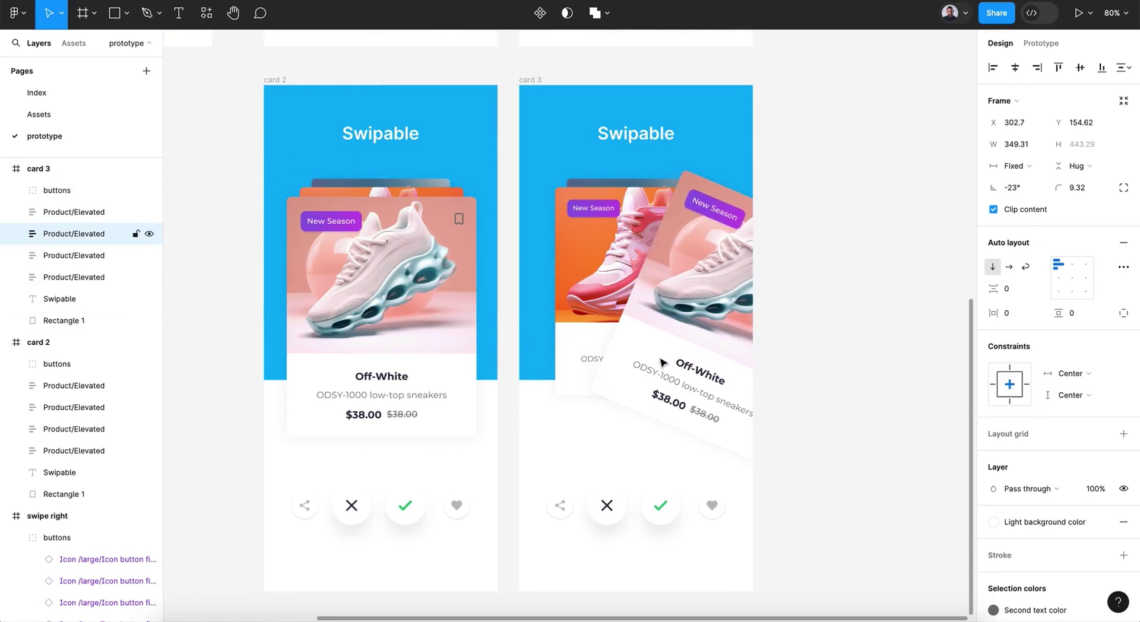
{"action": "key", "text": "shift+Right"}
{"action": "key", "text": "shift+Right"}
{"action": "key", "text": "shift+Right"}
{"action": "key", "text": "shift+Right"}
{"action": "key", "text": "shift+Right"}
{"action": "key", "text": "shift+Right"}
{"action": "key", "text": "shift+Right"}
{"action": "key", "text": "shift+Right"}
{"action": "key", "text": "shift+Right"}
{"action": "key", "text": "shift+Right"}
{"action": "key", "text": "shift+Right"}
{"action": "key", "text": "shift+Right"}
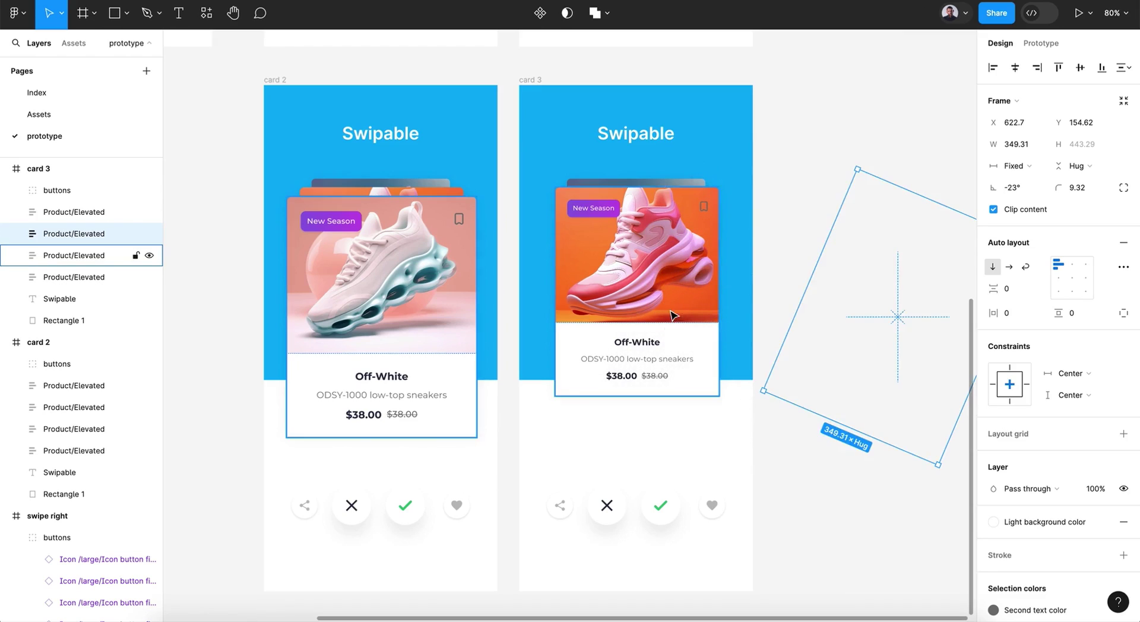
Scale the two remaining stacked cards on card 3 proportionally from their top edge to about 351 × 465.
{"action": "left_click", "coordinate": [674, 307]}
{"action": "left_click", "coordinate": [664, 185], "text": "shift"}
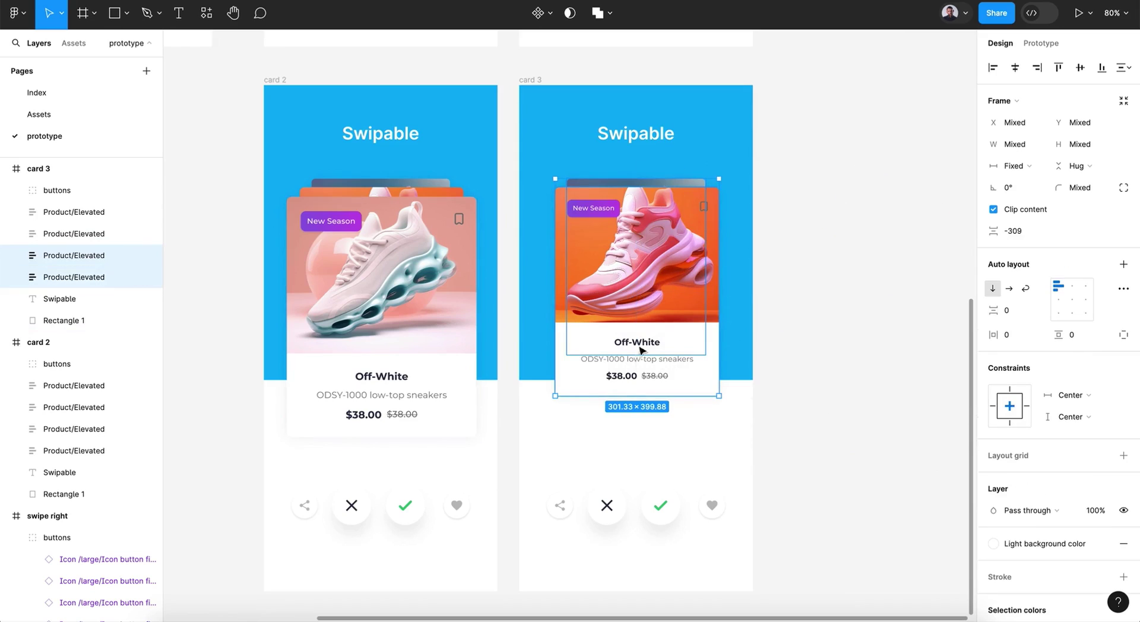
{"action": "key", "text": "k"}
{"action": "left_click_drag", "start_coordinate": [620, 398], "coordinate": [620, 429]}
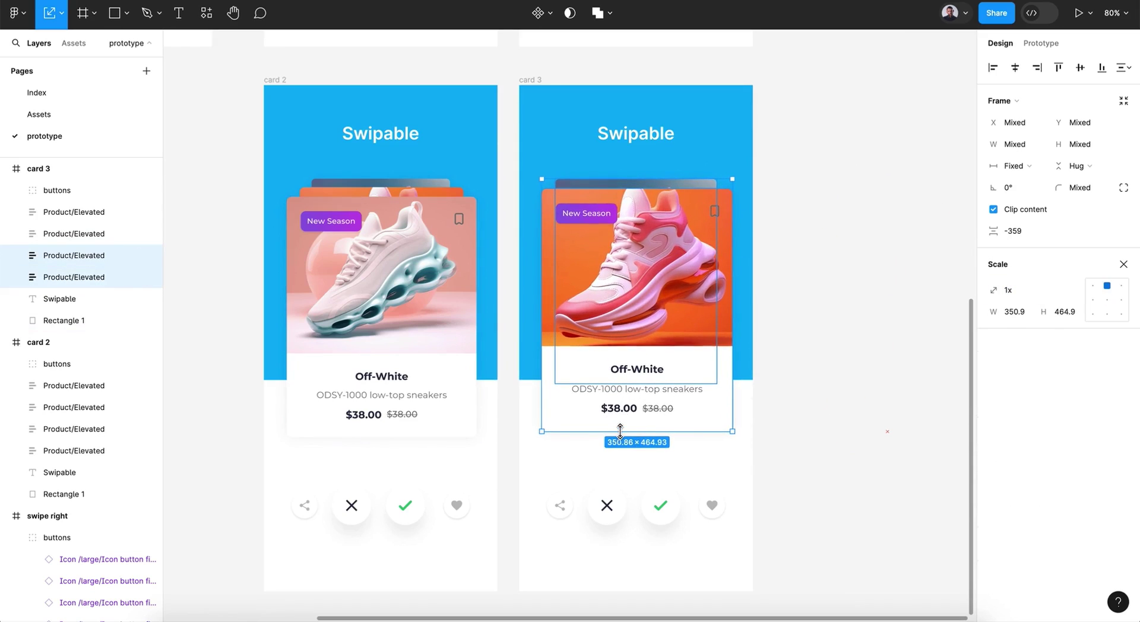
{"action": "left_click", "coordinate": [799, 430]}
Replace the buttons group on card 3 with a copy of the swipe right screen's buttons group.
{"action": "scroll", "coordinate": [804, 430], "scroll_direction": "down", "scroll_amount": 3}
{"action": "scroll", "coordinate": [804, 430], "scroll_direction": "left", "scroll_amount": 1}
{"action": "double_click", "coordinate": [700, 408]}
{"action": "scroll", "coordinate": [700, 409], "scroll_direction": "up", "scroll_amount": 6}
{"action": "scroll", "coordinate": [700, 409], "scroll_direction": "right", "scroll_amount": 1}
{"action": "left_click", "coordinate": [705, 247]}
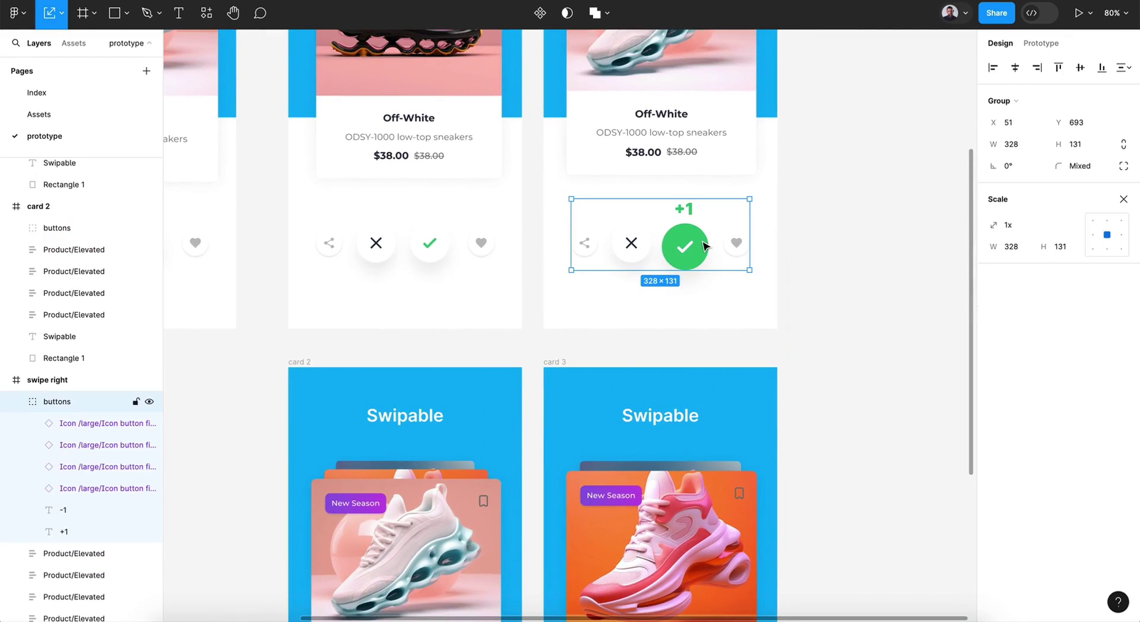
{"action": "scroll", "coordinate": [705, 247], "scroll_direction": "down", "scroll_amount": 7}
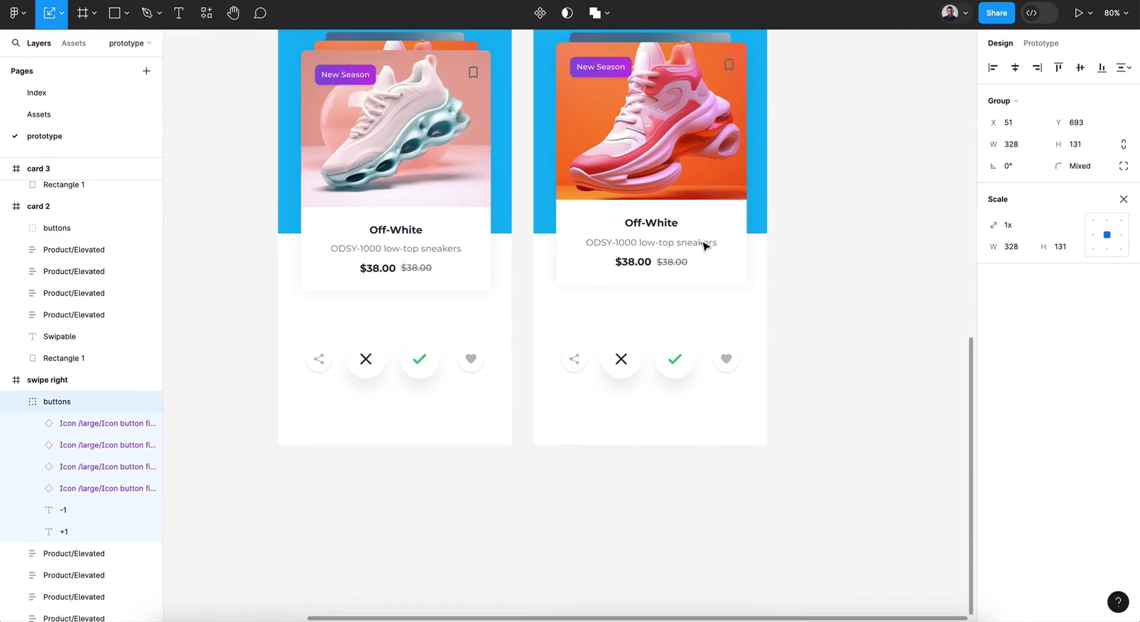
{"action": "left_click", "coordinate": [683, 359]}
{"action": "key", "text": "Delete"}
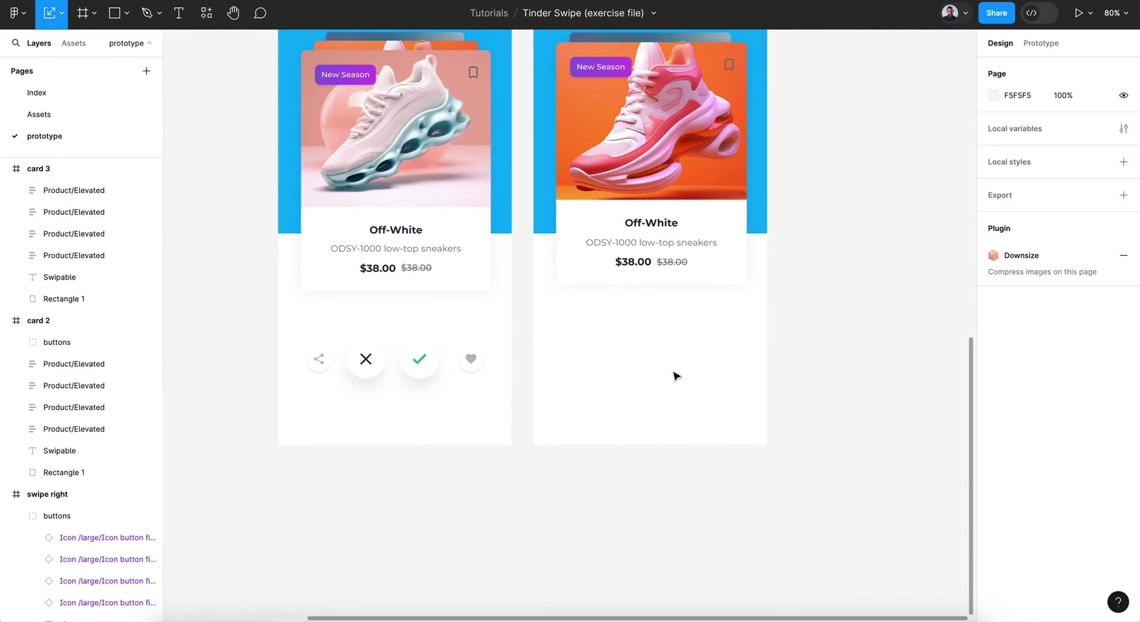
{"action": "scroll", "coordinate": [675, 374], "scroll_direction": "up", "scroll_amount": 4}
{"action": "left_click", "coordinate": [539, 100]}
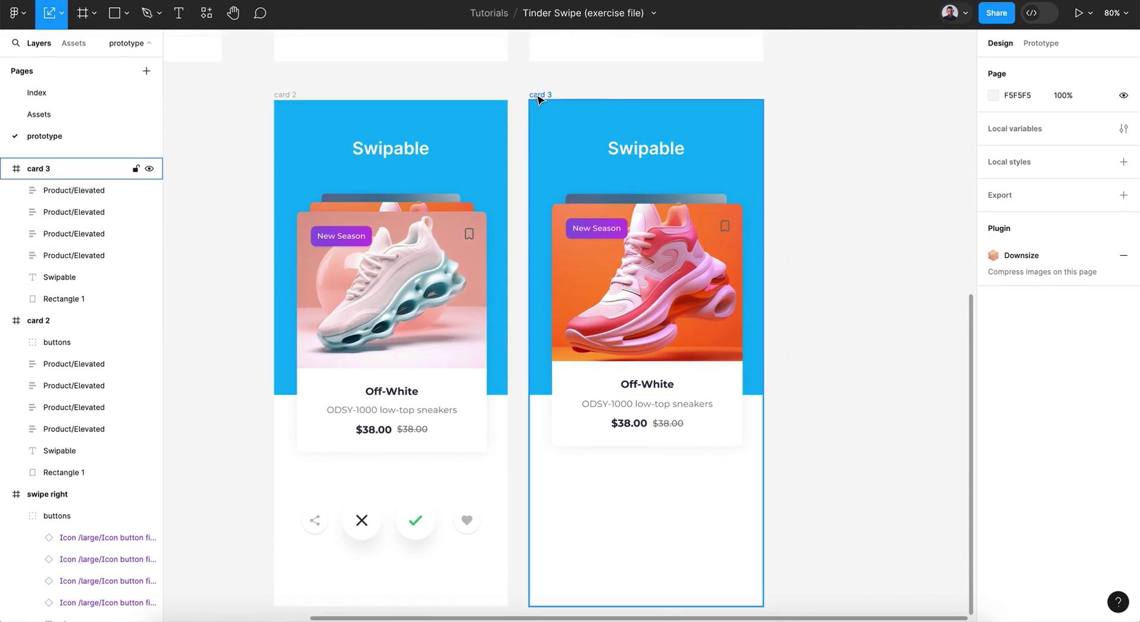
{"action": "key", "text": "ctrl+v"}
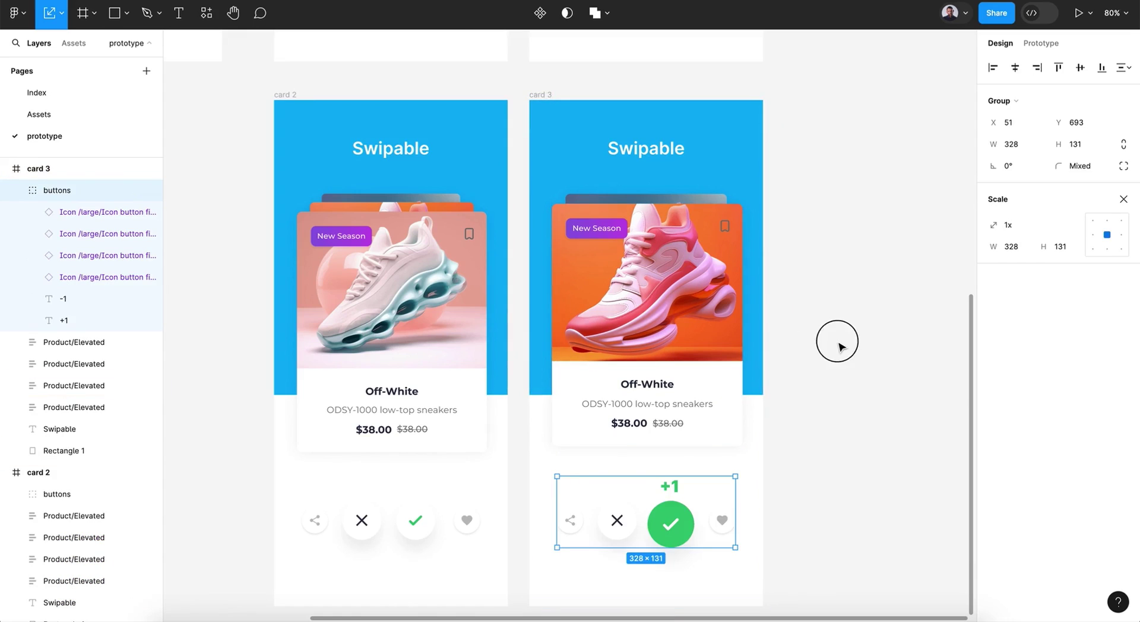
{"action": "left_click", "coordinate": [838, 343]}
Link card 2's front product card to the card 3 screen on drag, using Smart animate, Gentle, 800 ms.
{"action": "scroll", "coordinate": [839, 343], "scroll_direction": "down", "scroll_amount": 5}
{"action": "left_click", "coordinate": [1039, 44]}
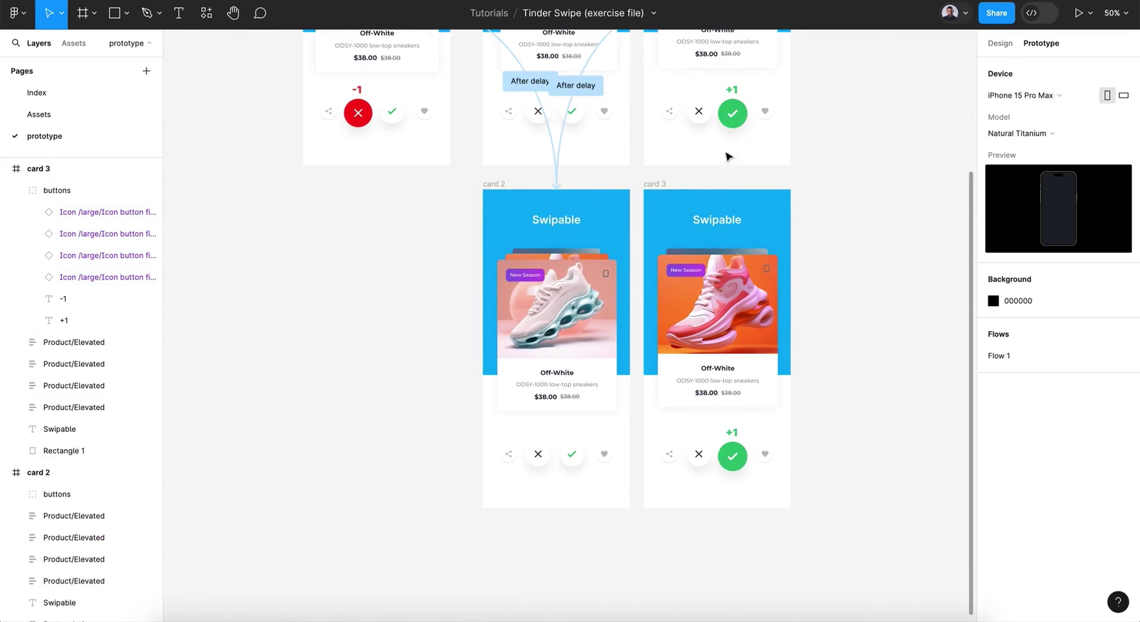
{"action": "left_click", "coordinate": [557, 313]}
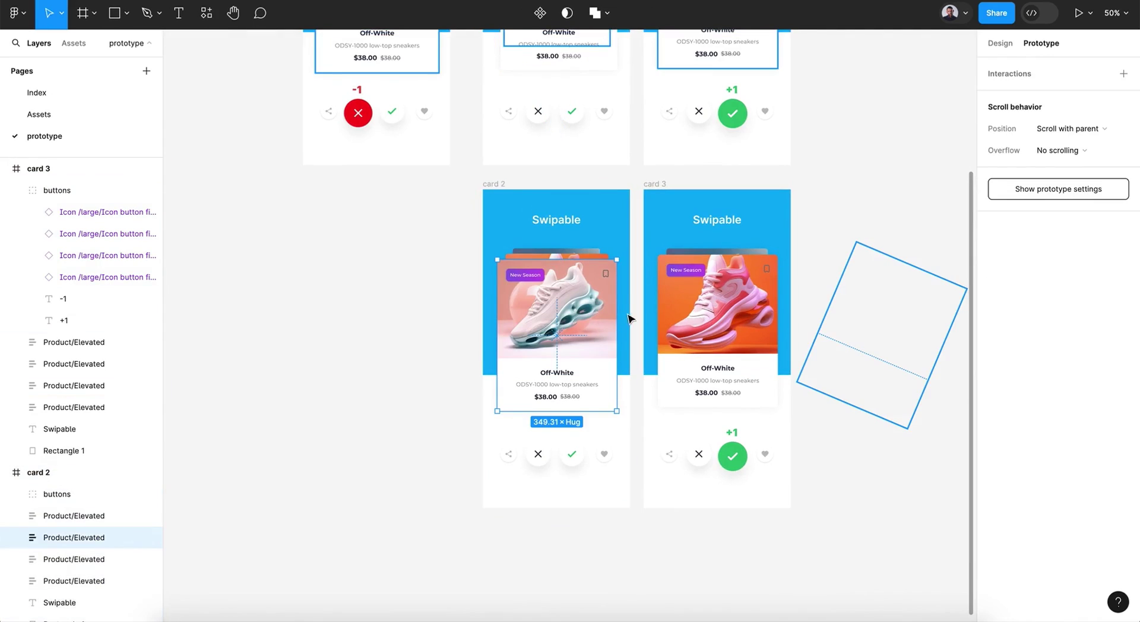
{"action": "left_click_drag", "start_coordinate": [617, 335], "coordinate": [674, 328]}
{"action": "left_click", "coordinate": [604, 383]}
{"action": "left_click", "coordinate": [604, 401]}
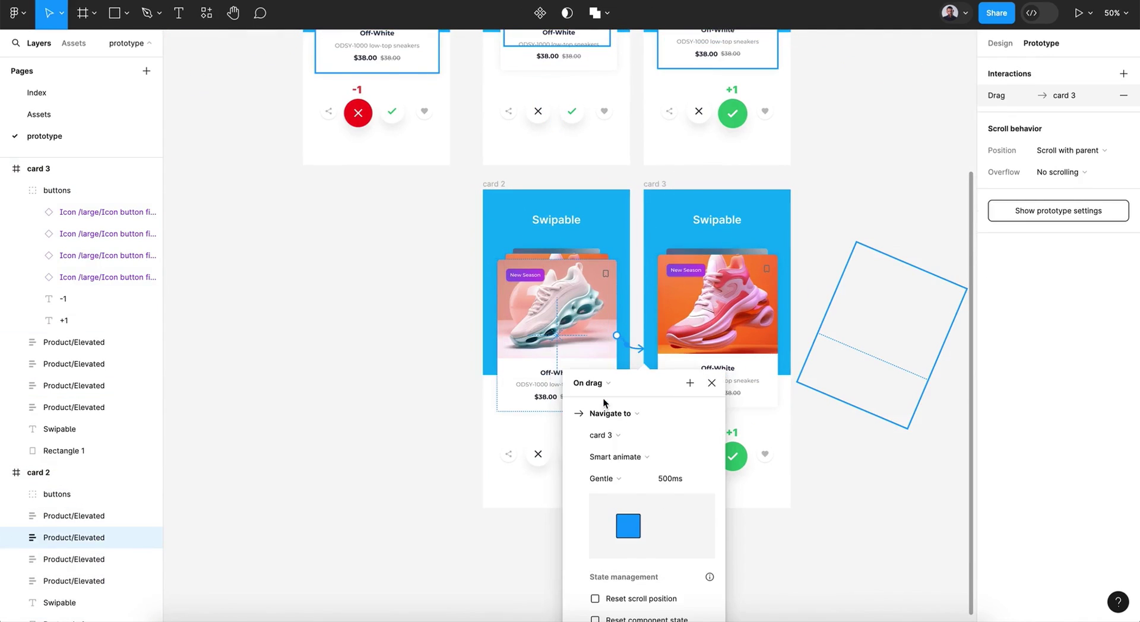
{"action": "scroll", "coordinate": [629, 487], "scroll_direction": "down", "scroll_amount": 4}
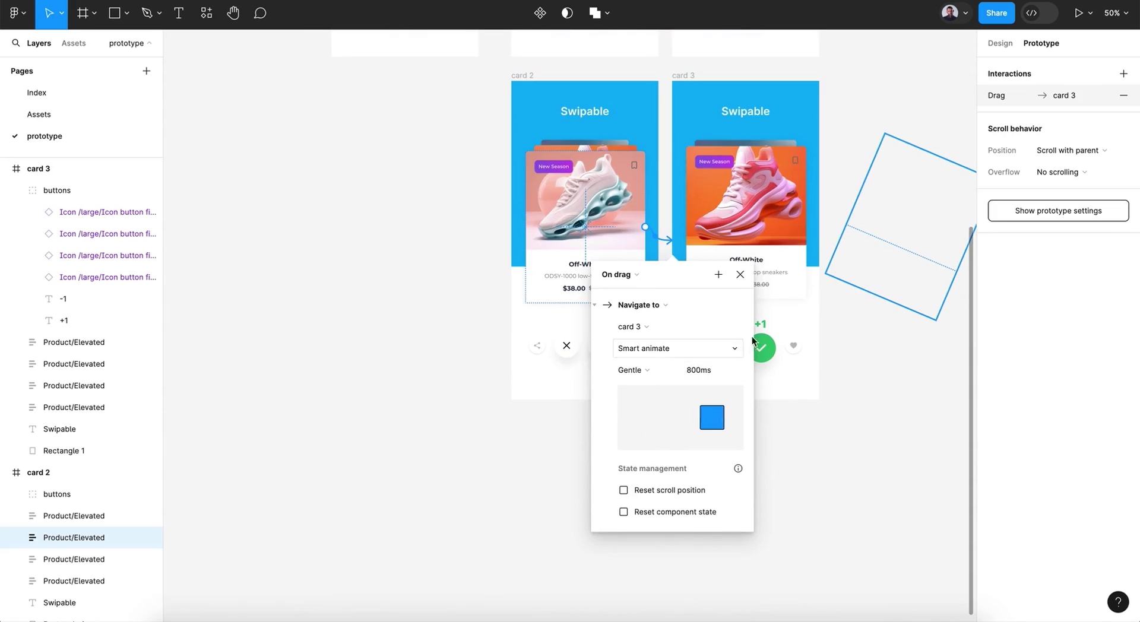
{"action": "left_click", "coordinate": [740, 274]}
Preview the prototype from the card 2 screen, swipe its front card right, and close the preview.
{"action": "scroll", "coordinate": [740, 289], "scroll_direction": "up", "scroll_amount": 3}
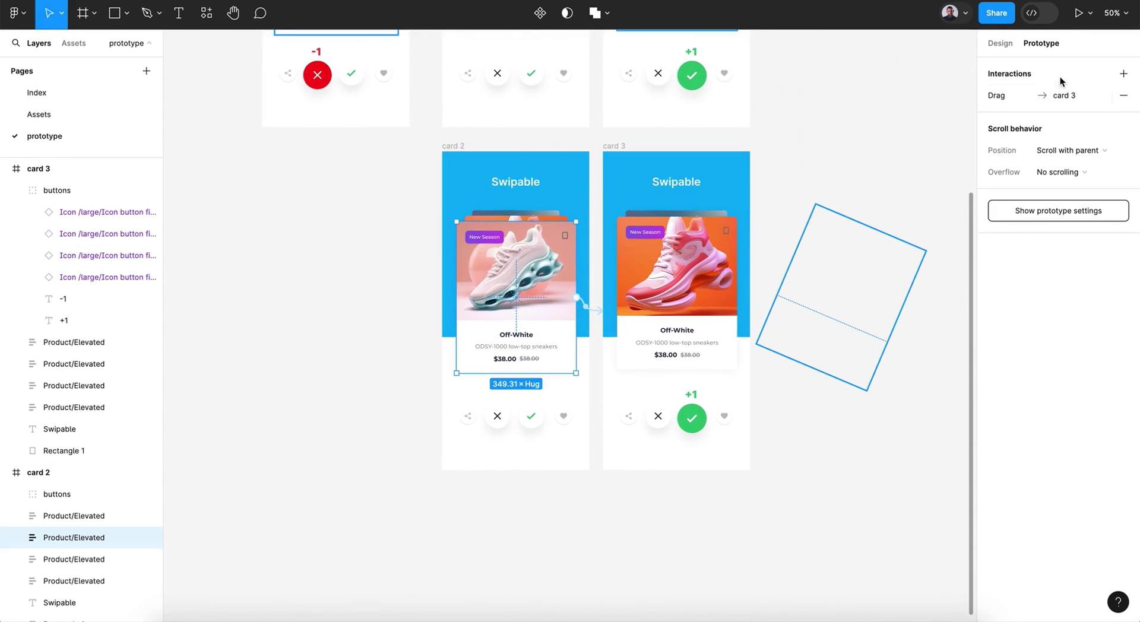
{"action": "left_click", "coordinate": [1075, 22]}
{"action": "left_click", "coordinate": [1091, 14]}
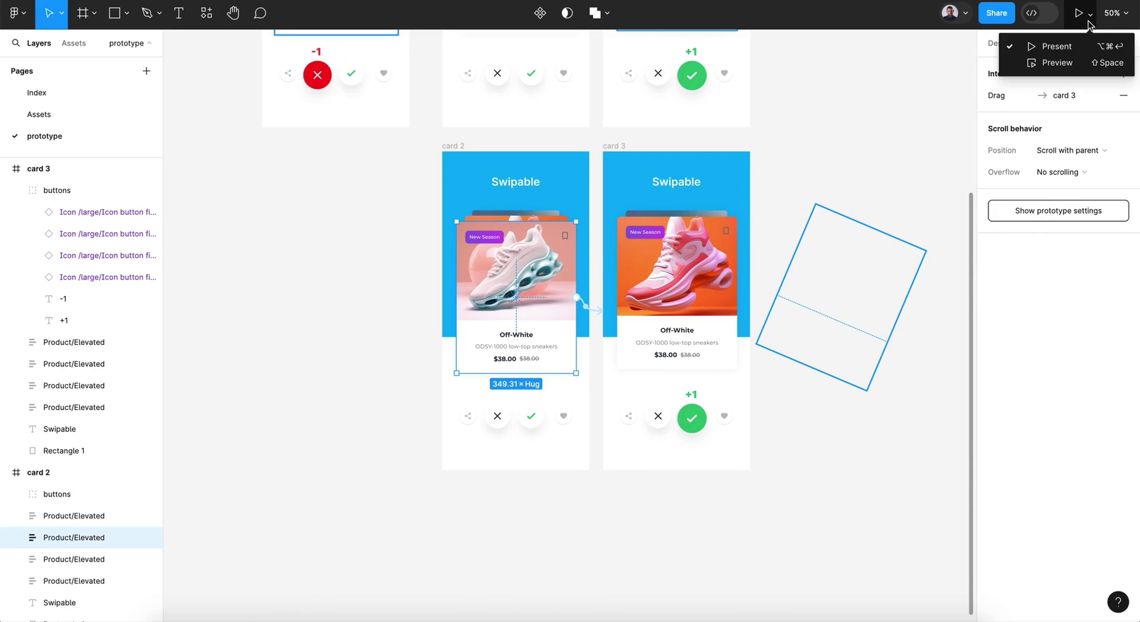
{"action": "left_click", "coordinate": [1063, 62]}
{"action": "left_click", "coordinate": [465, 146]}
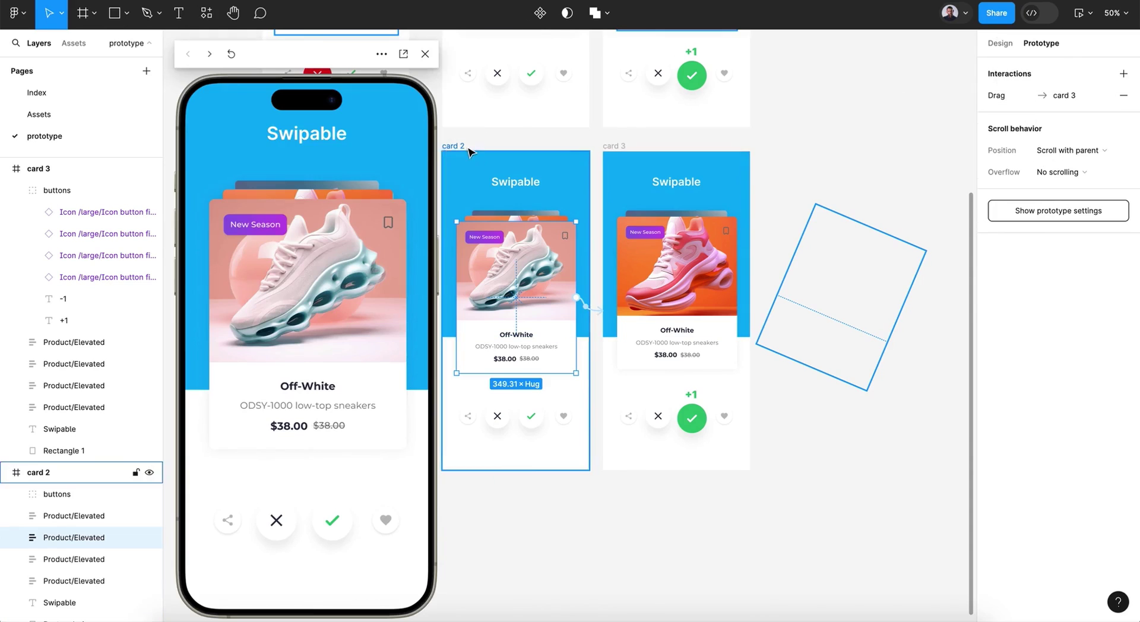
{"action": "left_click", "coordinate": [294, 309]}
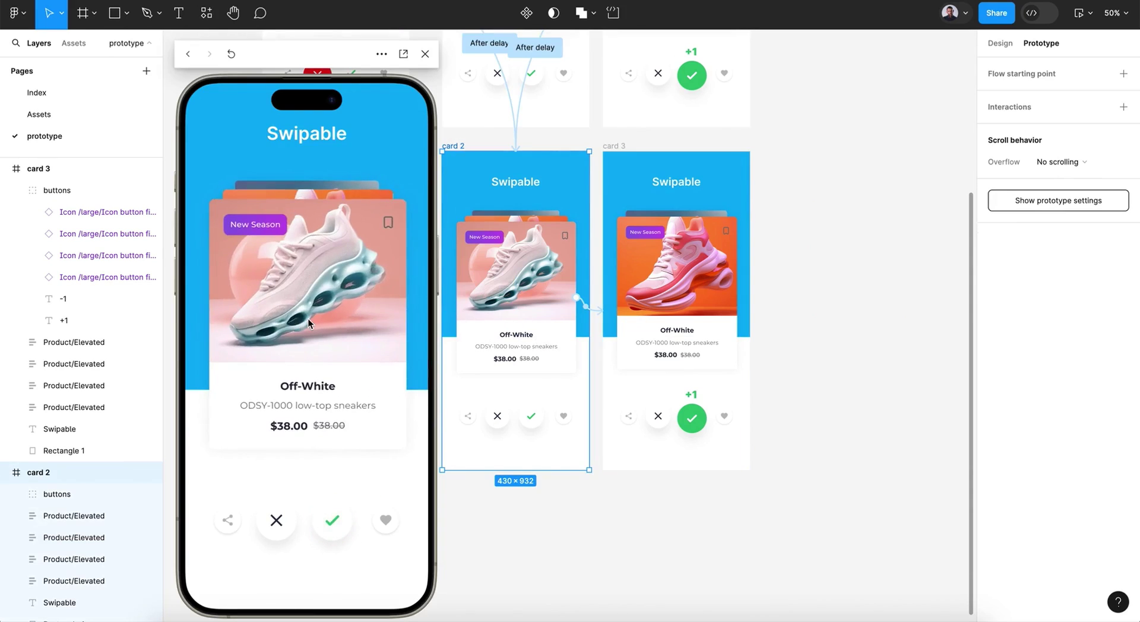
{"action": "left_click", "coordinate": [309, 321]}
{"action": "left_click", "coordinate": [345, 309]}
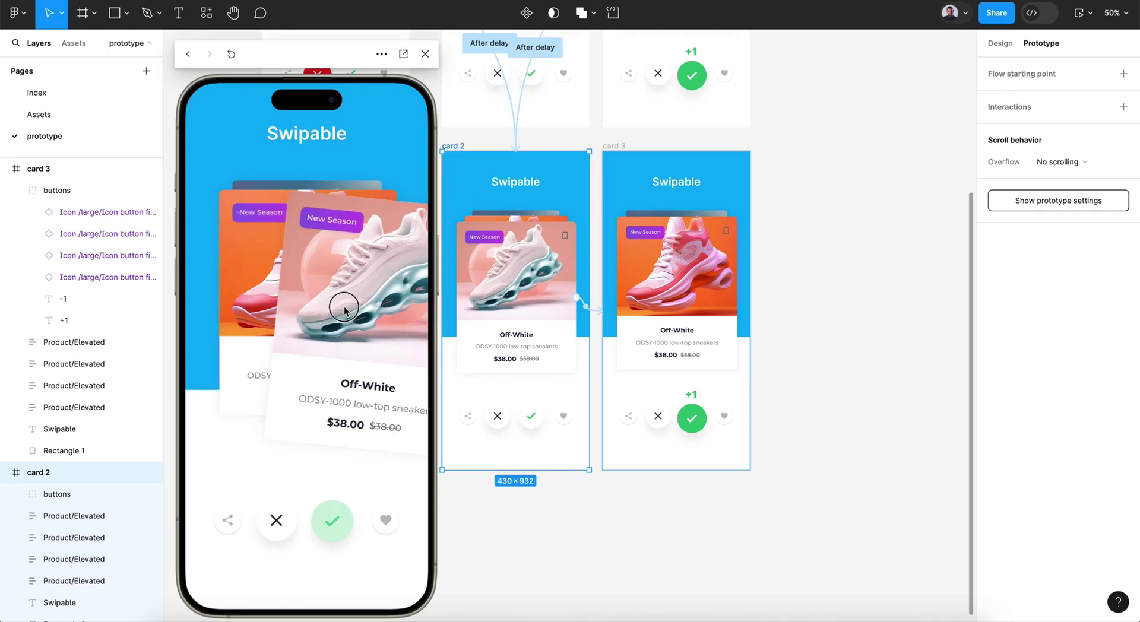
{"action": "left_click", "coordinate": [425, 54]}
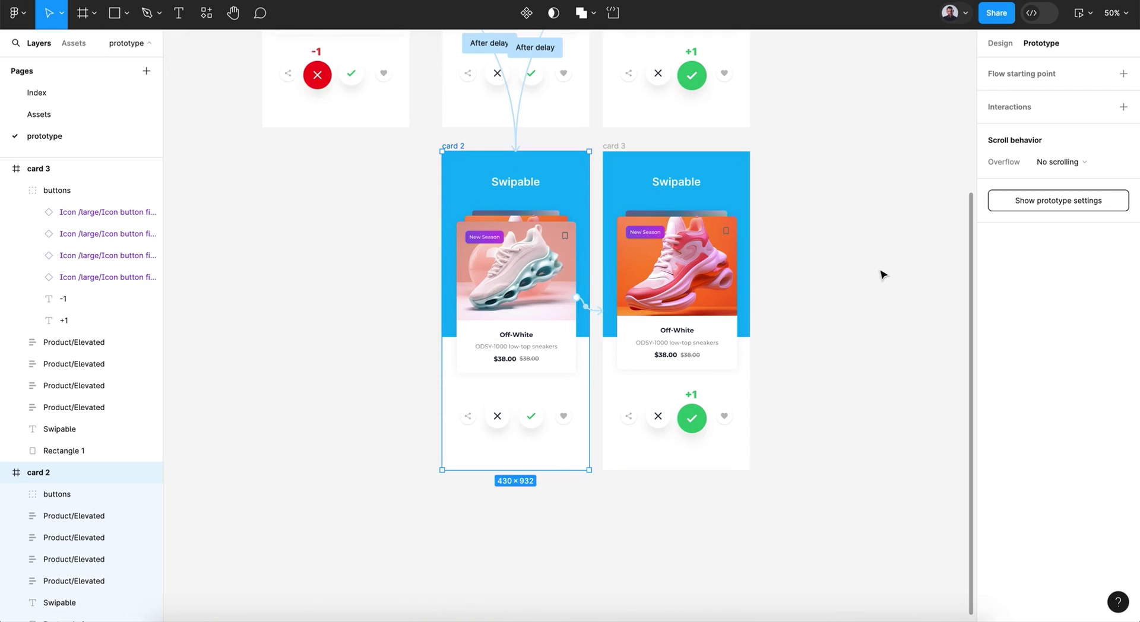
Duplicate the card 2 screen and place the copy to its left, aligned beneath the swipe left screen.
{"action": "left_click", "coordinate": [999, 44]}
{"action": "left_click", "coordinate": [770, 331]}
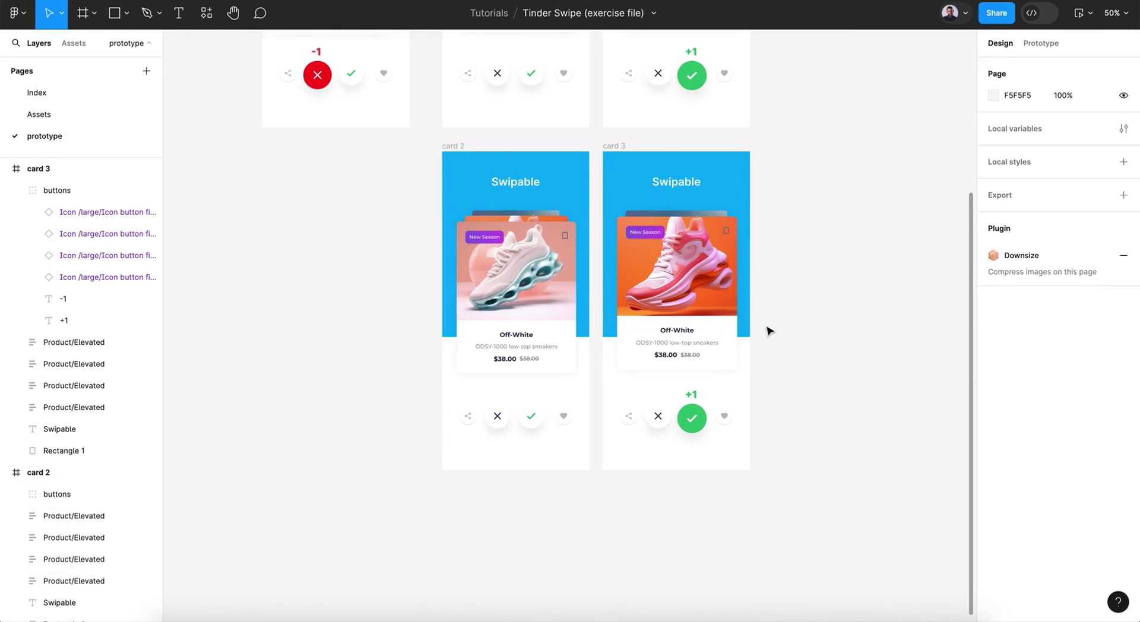
{"action": "scroll", "coordinate": [771, 331], "scroll_direction": "left", "scroll_amount": 3}
{"action": "scroll", "coordinate": [770, 331], "scroll_direction": "up", "scroll_amount": 2}
{"action": "left_click", "coordinate": [559, 210]}
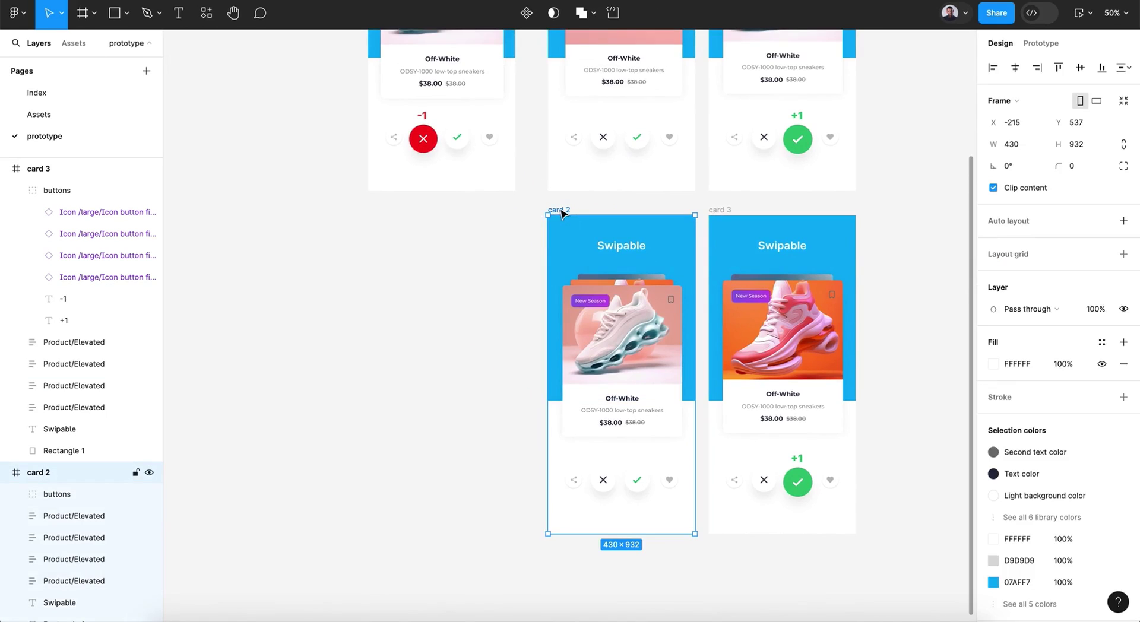
{"action": "key", "text": "ctrl+d"}
{"action": "left_click_drag", "start_coordinate": [874, 211], "coordinate": [387, 211]}
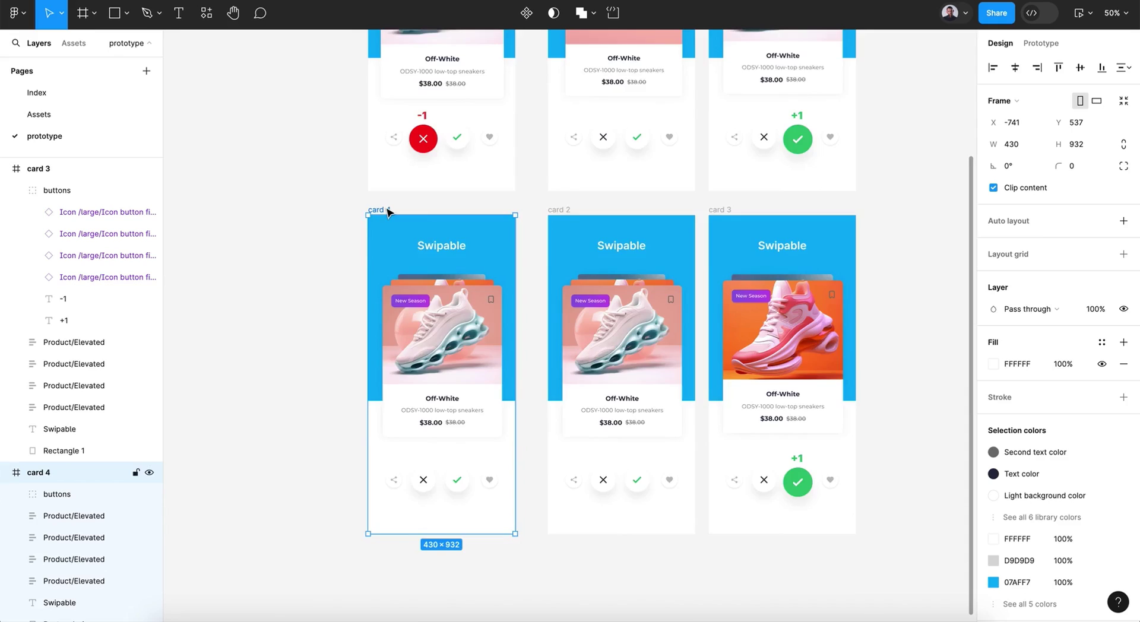
Set the rotation of the front product card on the card 4 screen to 23°.
{"action": "scroll", "coordinate": [389, 211], "scroll_direction": "up", "scroll_amount": 1}
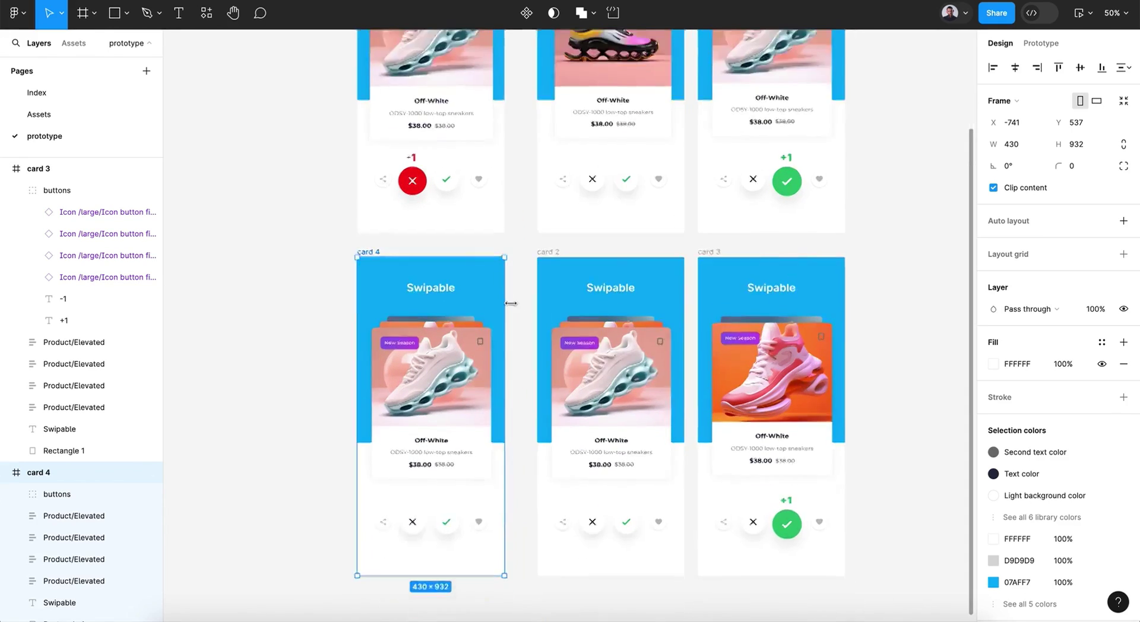
{"action": "scroll", "coordinate": [461, 306], "scroll_direction": "up", "scroll_amount": 2}
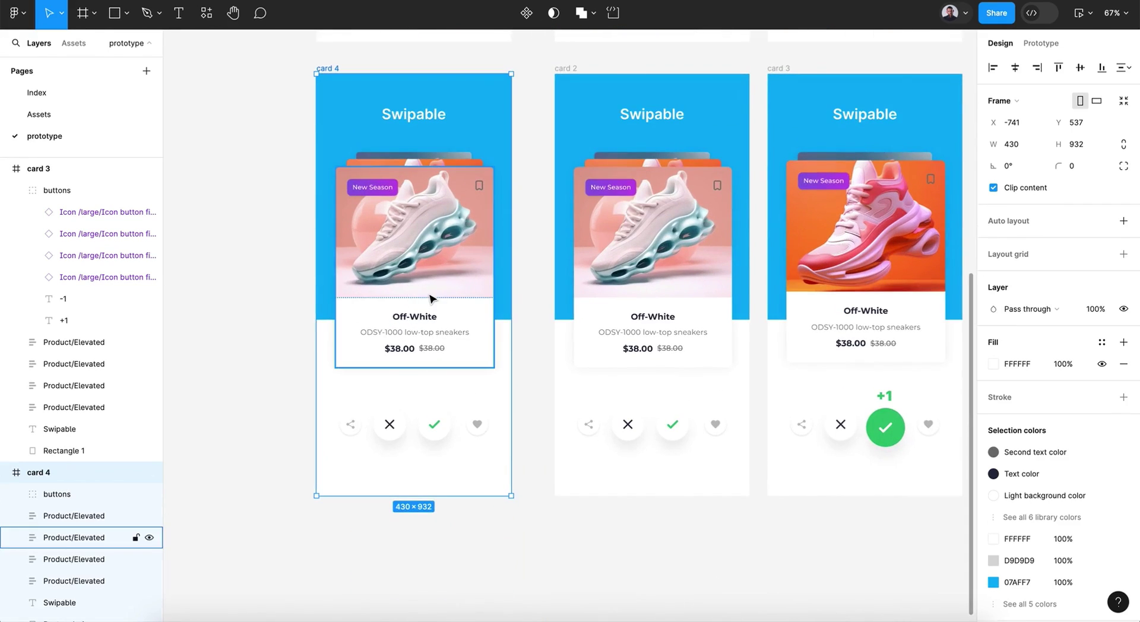
{"action": "left_click", "coordinate": [432, 298]}
{"action": "left_click", "coordinate": [999, 190]}
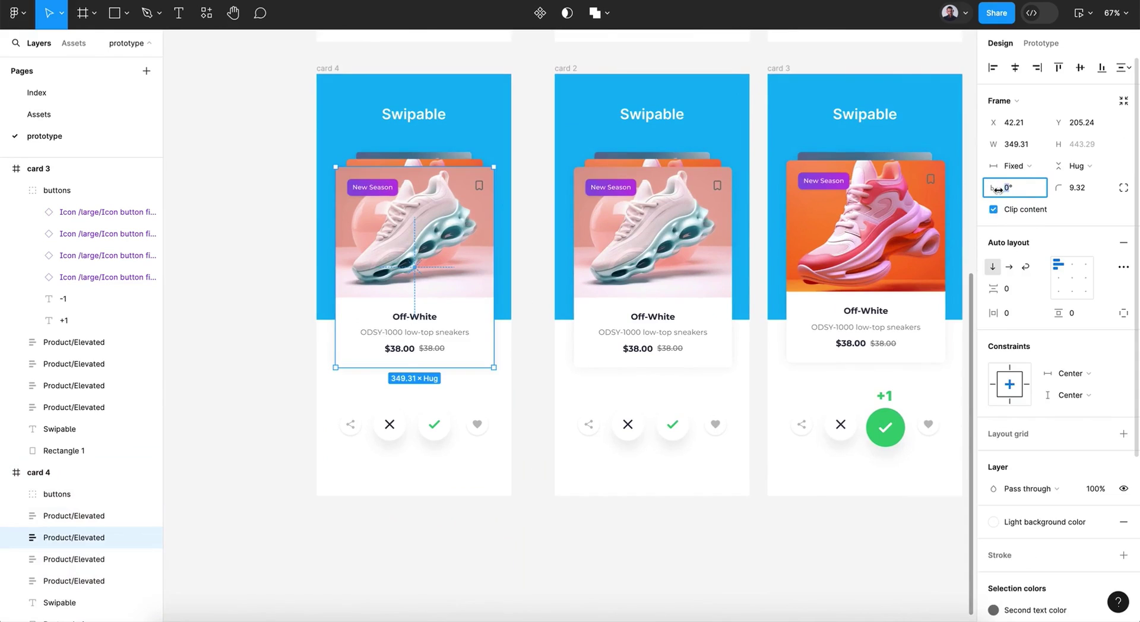
{"action": "key", "text": "Return"}
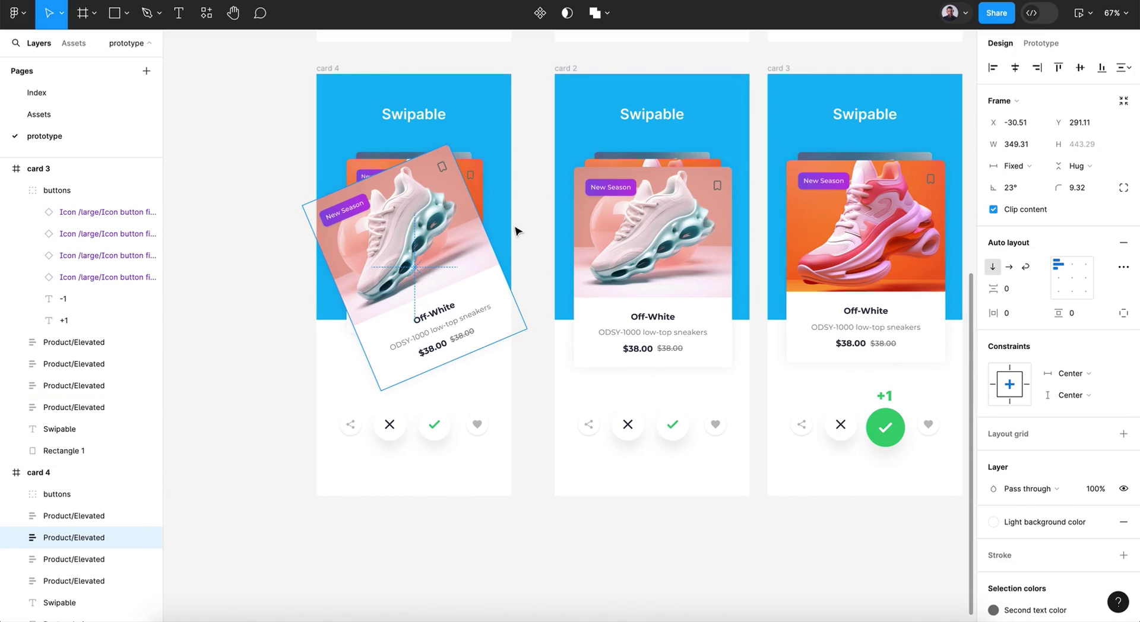
Move the rotated card horizontally toward and past the left edge of the card 4 screen, to X about -371.
{"action": "key", "text": "shift+Left"}
{"action": "key", "text": "shift+Left"}
{"action": "key", "text": "shift+Left"}
{"action": "key", "text": "shift+Left"}
{"action": "key", "text": "shift+Left"}
{"action": "key", "text": "shift+Left"}
{"action": "key", "text": "shift+Left"}
{"action": "key", "text": "shift+Left"}
{"action": "key", "text": "shift+Left"}
{"action": "key", "text": "shift+Left"}
{"action": "key", "text": "shift+Left"}
{"action": "key", "text": "shift+Left"}
{"action": "key", "text": "shift+Left"}
{"action": "key", "text": "shift+Left"}
{"action": "key", "text": "shift+Left"}
{"action": "key", "text": "shift+Left"}
{"action": "key", "text": "shift+Left"}
{"action": "key", "text": "shift+Left"}
{"action": "key", "text": "shift+Left"}
{"action": "key", "text": "shift+Left"}
{"action": "key", "text": "shift+Left"}
{"action": "key", "text": "shift+Left"}
{"action": "key", "text": "shift+Left"}
{"action": "key", "text": "shift+Left"}
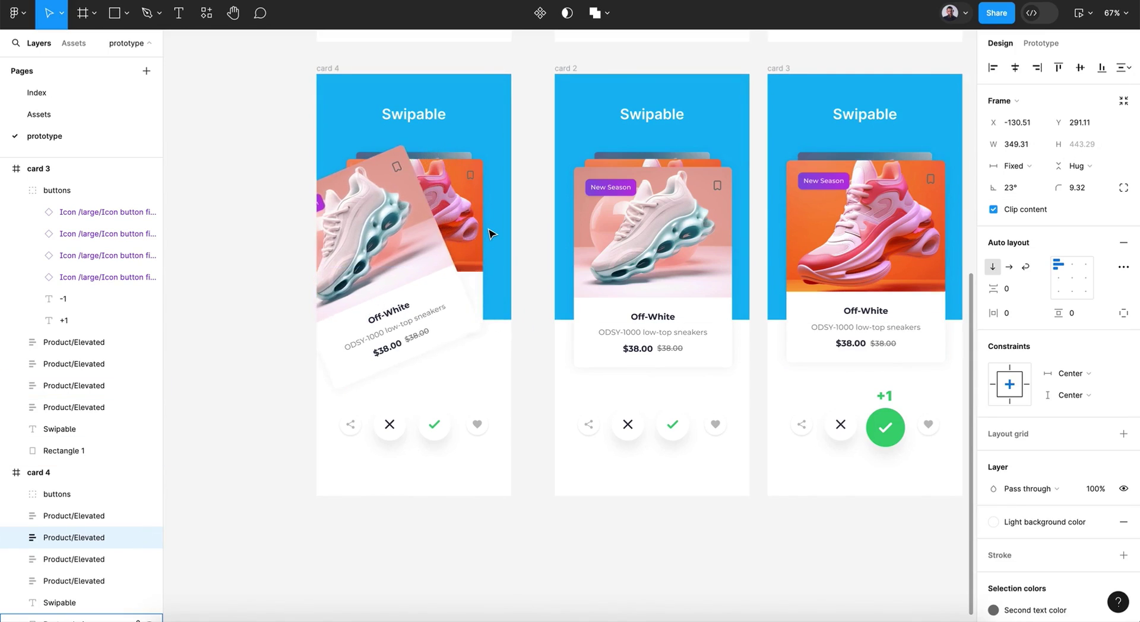
{"action": "key", "text": "shift+Left"}
{"action": "key", "text": "shift+Left"}
{"action": "key", "text": "shift+Left"}
{"action": "key", "text": "shift+Left"}
{"action": "key", "text": "shift+Left"}
{"action": "key", "text": "shift+Left"}
{"action": "key", "text": "shift+Left"}
{"action": "key", "text": "shift+Left"}
{"action": "key", "text": "shift+Left"}
{"action": "key", "text": "shift+Left"}
{"action": "key", "text": "shift+Left"}
{"action": "key", "text": "shift+Left"}
{"action": "key", "text": "shift+Left"}
{"action": "key", "text": "shift+Left"}
{"action": "key", "text": "shift+Left"}
{"action": "key", "text": "shift+Left"}
{"action": "key", "text": "shift+Left"}
{"action": "key", "text": "shift+Left"}
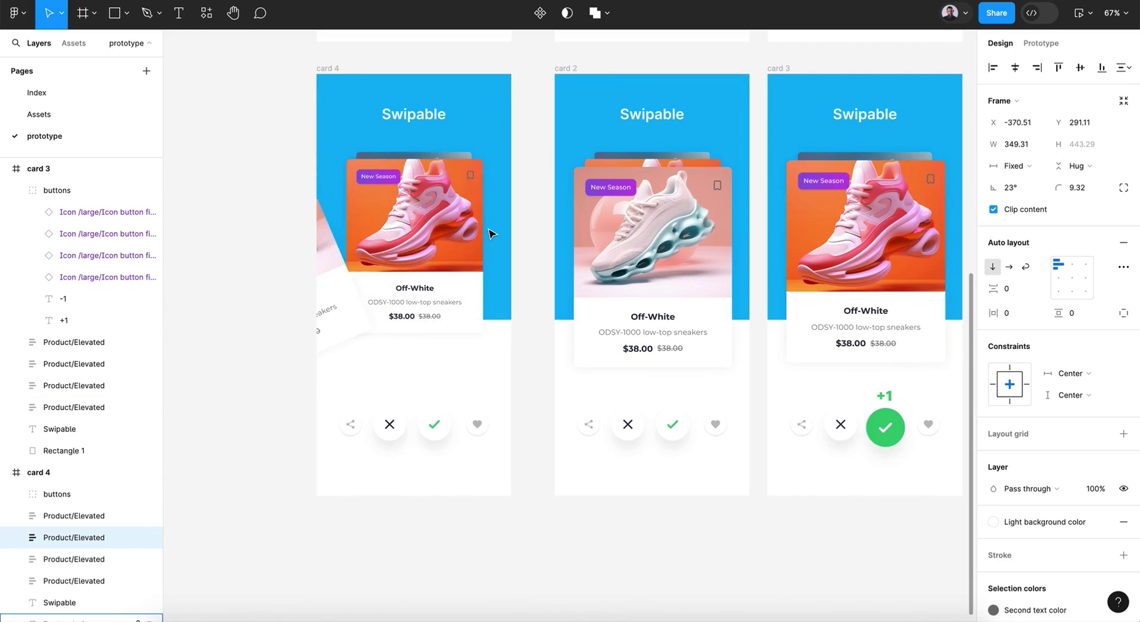
Scale the two product cards behind the rotated one on the card 4 screen together to about 351 × 465.
{"action": "left_click", "coordinate": [441, 205]}
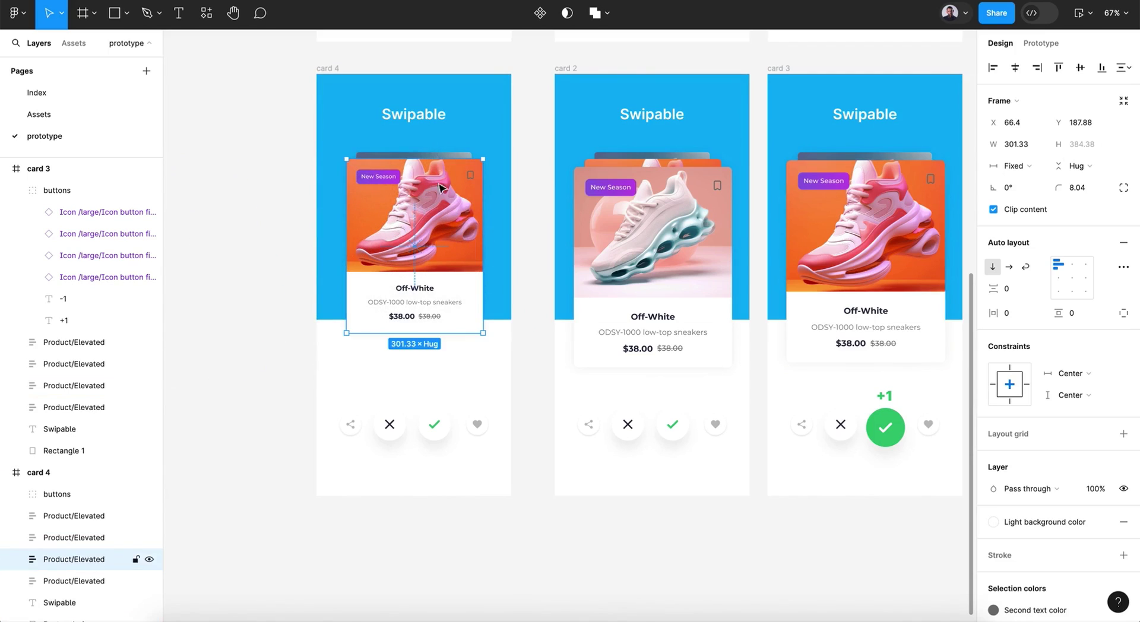
{"action": "left_click", "coordinate": [442, 152], "text": "shift"}
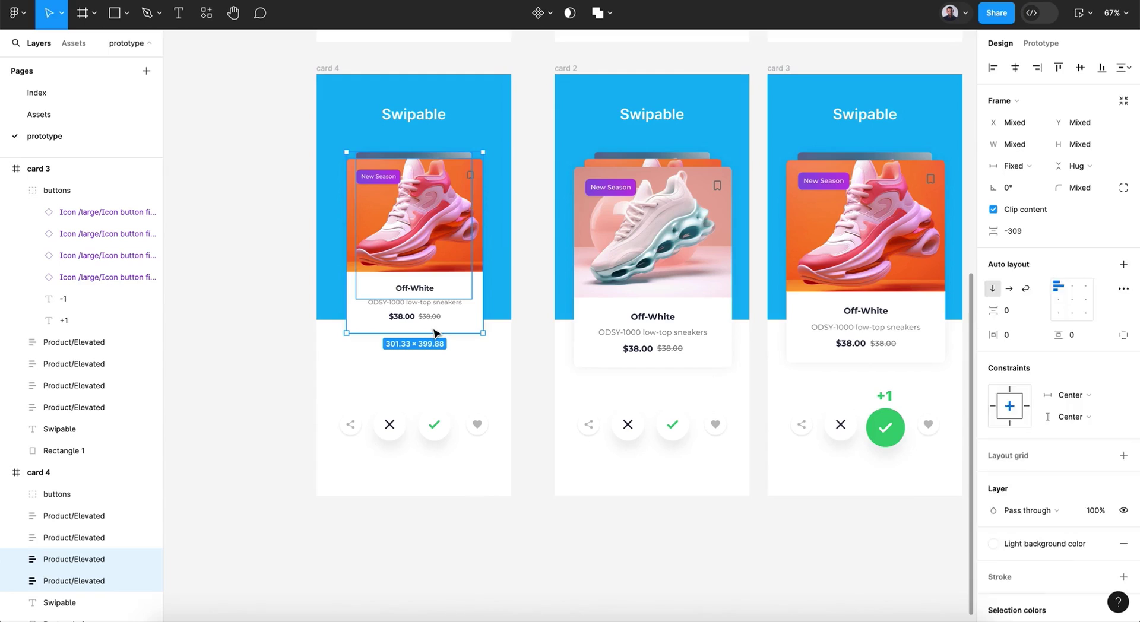
{"action": "key", "text": "k"}
{"action": "left_click", "coordinate": [419, 344]}
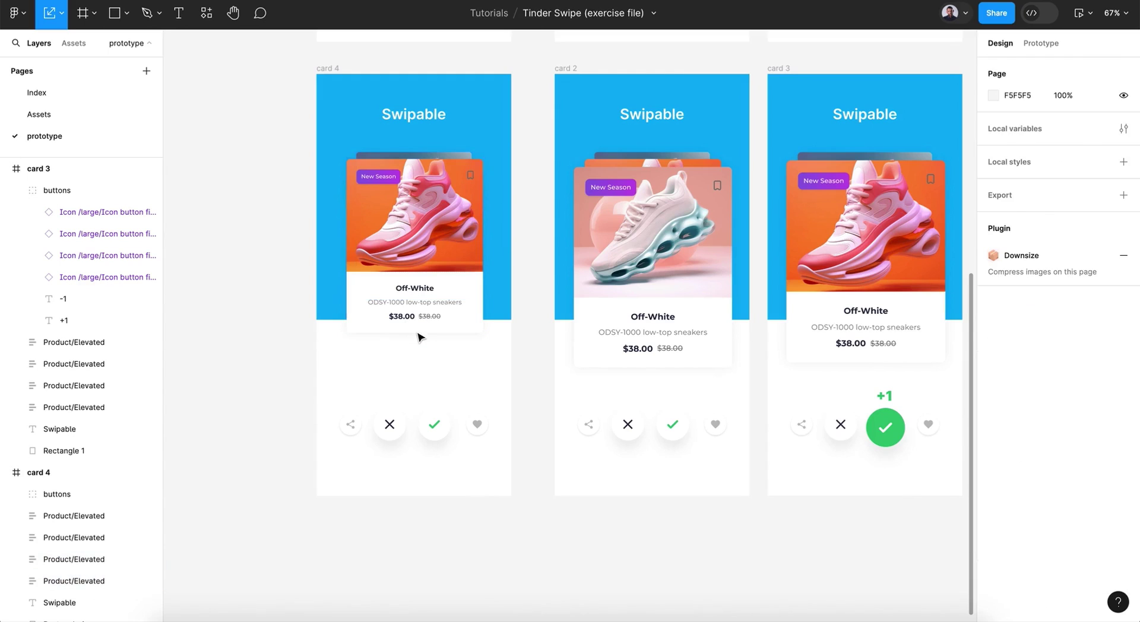
{"action": "left_click", "coordinate": [418, 327]}
{"action": "left_click", "coordinate": [455, 153], "text": "shift"}
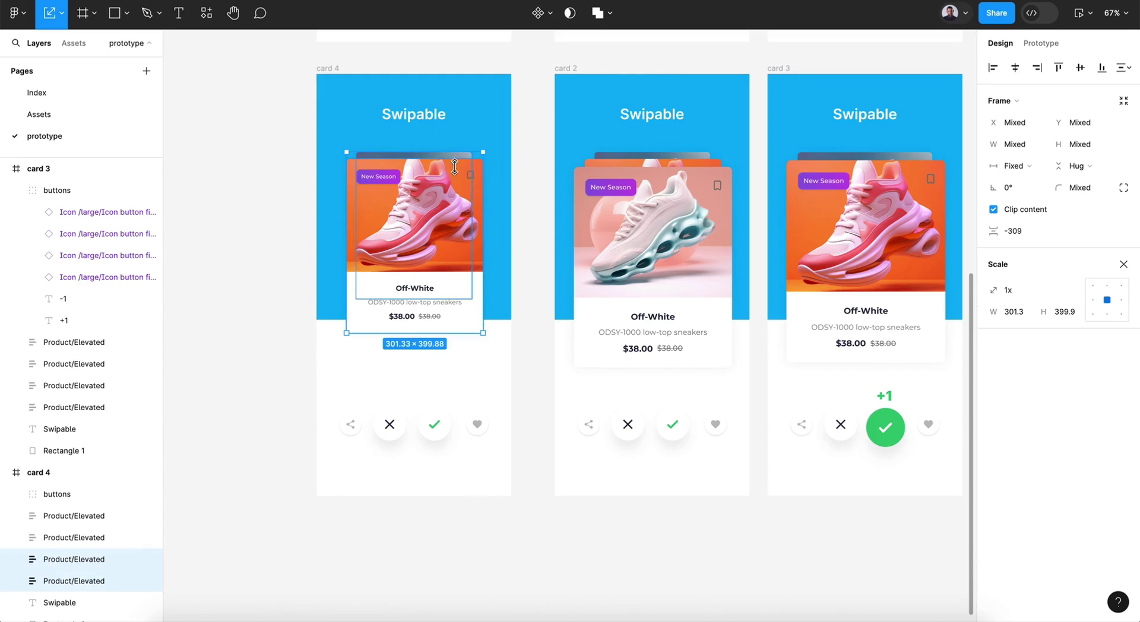
{"action": "left_click_drag", "start_coordinate": [432, 337], "coordinate": [435, 363]}
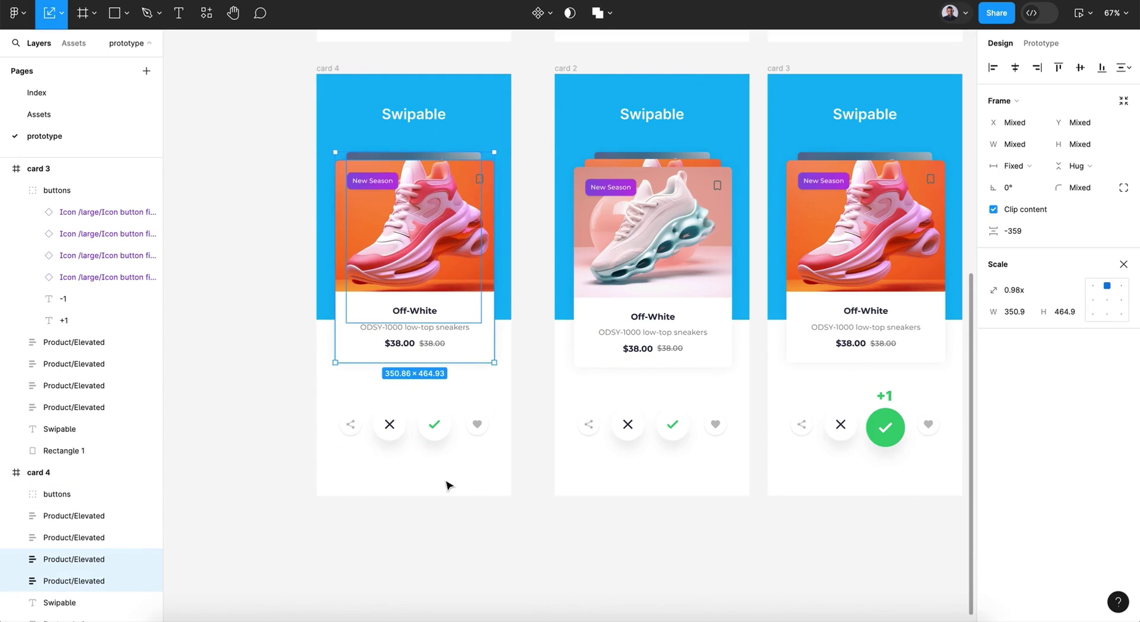
Replace the buttons group on the card 4 screen with a copy of the swipe left screen's -1 buttons group.
{"action": "scroll", "coordinate": [449, 485], "scroll_direction": "up", "scroll_amount": 5}
{"action": "left_click", "coordinate": [445, 180]}
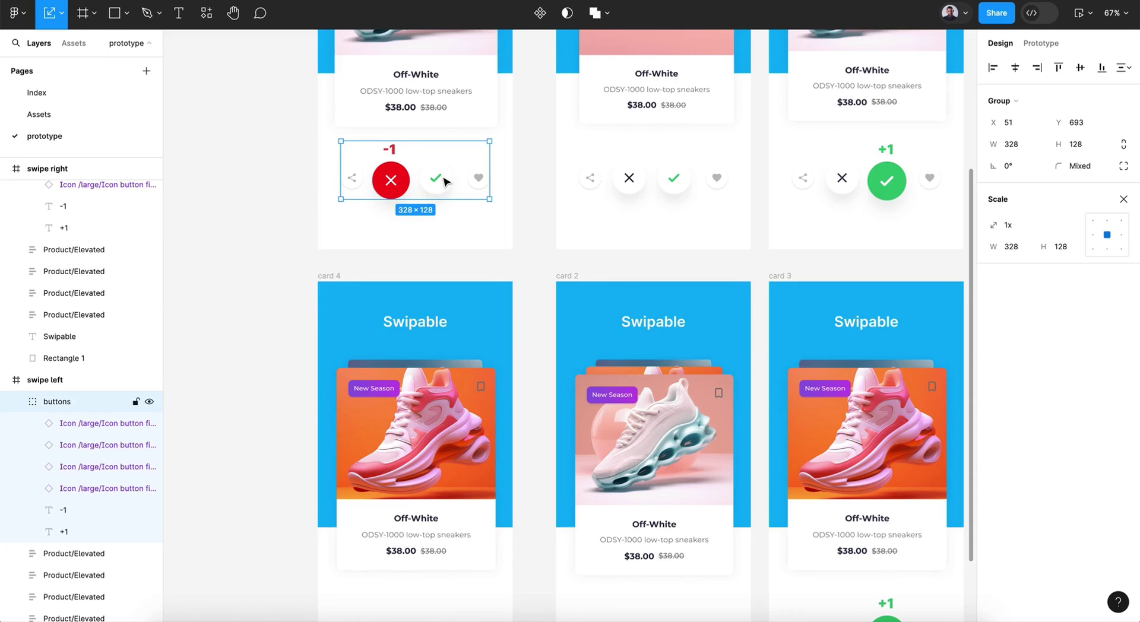
{"action": "scroll", "coordinate": [445, 180], "scroll_direction": "down", "scroll_amount": 5}
{"action": "left_click", "coordinate": [447, 275]}
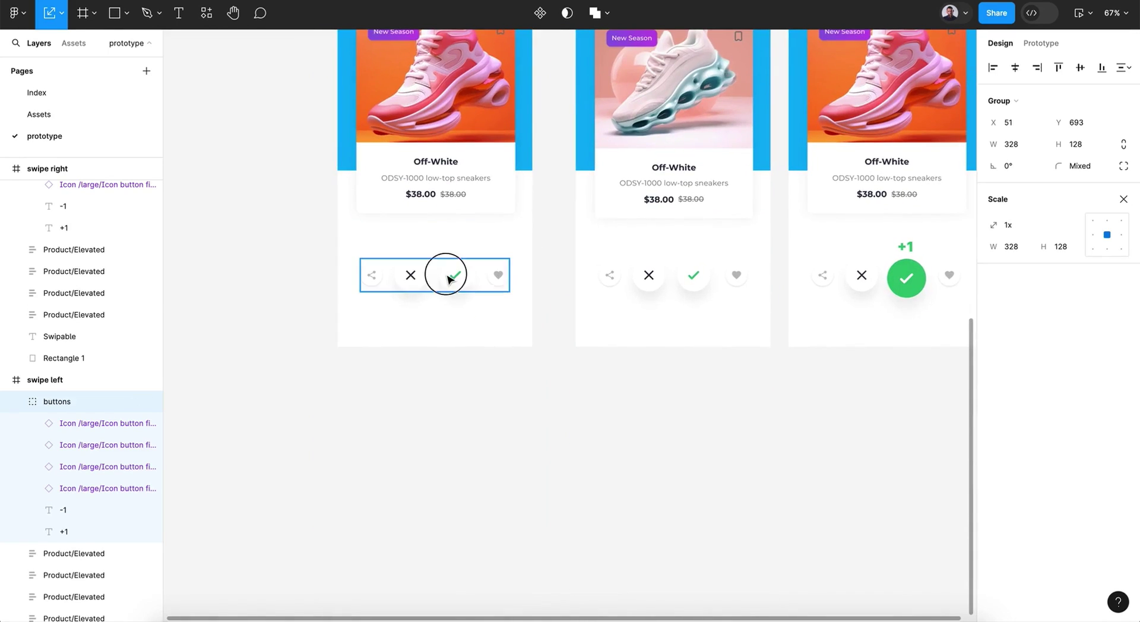
{"action": "key", "text": "Delete"}
{"action": "key", "text": "ctrl+v"}
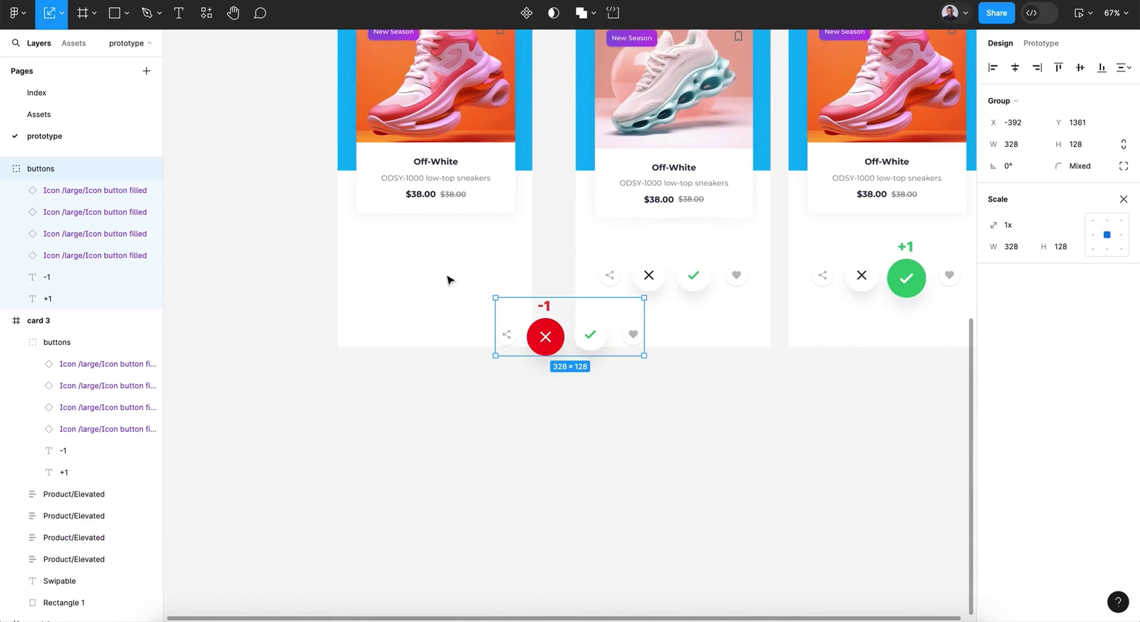
{"action": "left_click_drag", "start_coordinate": [569, 344], "coordinate": [434, 286]}
{"action": "left_click", "coordinate": [565, 389]}
Duplicate the card 2 screen and place the copy directly beneath it, at X -215, Y 1558.
{"action": "scroll", "coordinate": [565, 388], "scroll_direction": "up", "scroll_amount": 5}
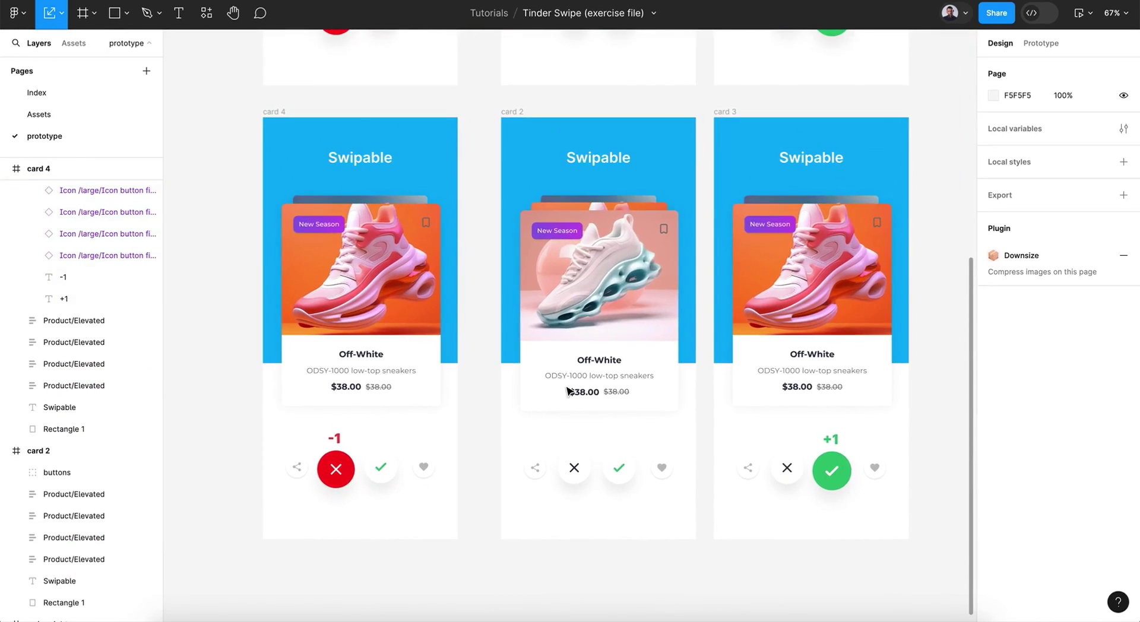
{"action": "left_click", "coordinate": [507, 118]}
{"action": "left_click", "coordinate": [509, 111]}
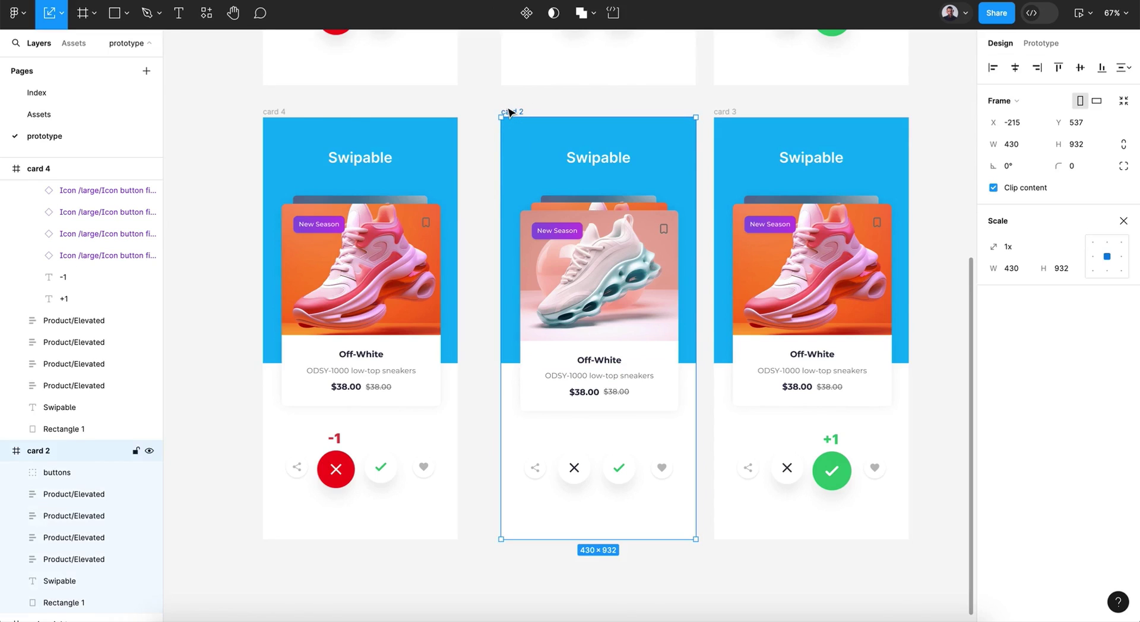
{"action": "key", "text": "ctrl+d"}
{"action": "scroll", "coordinate": [509, 113], "scroll_direction": "down", "scroll_amount": 5}
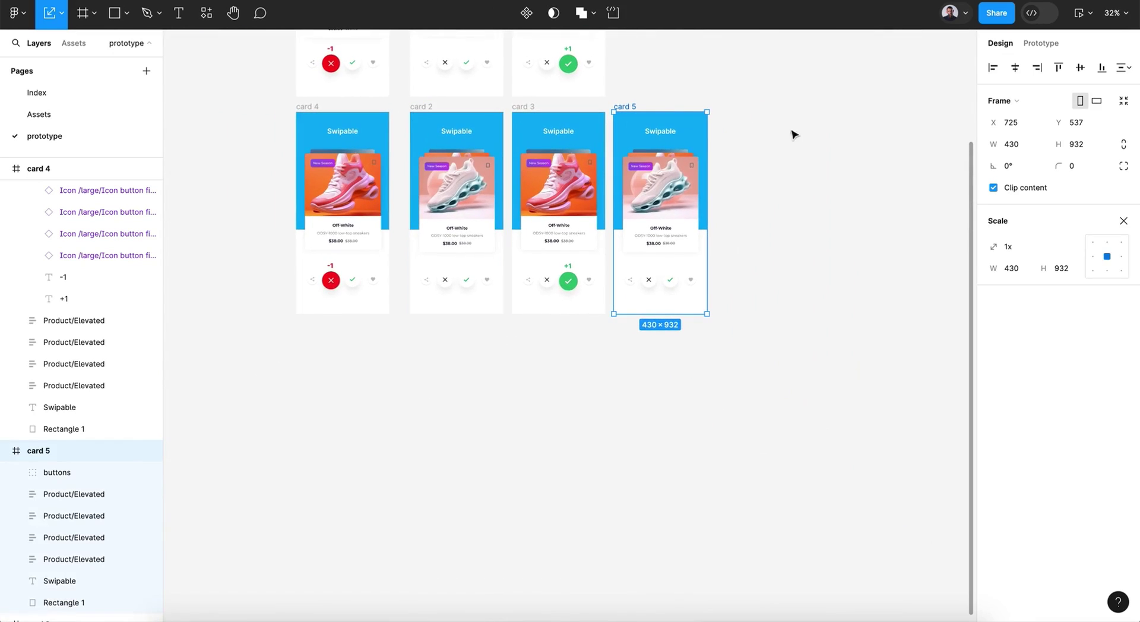
{"action": "left_click_drag", "start_coordinate": [618, 106], "coordinate": [419, 330]}
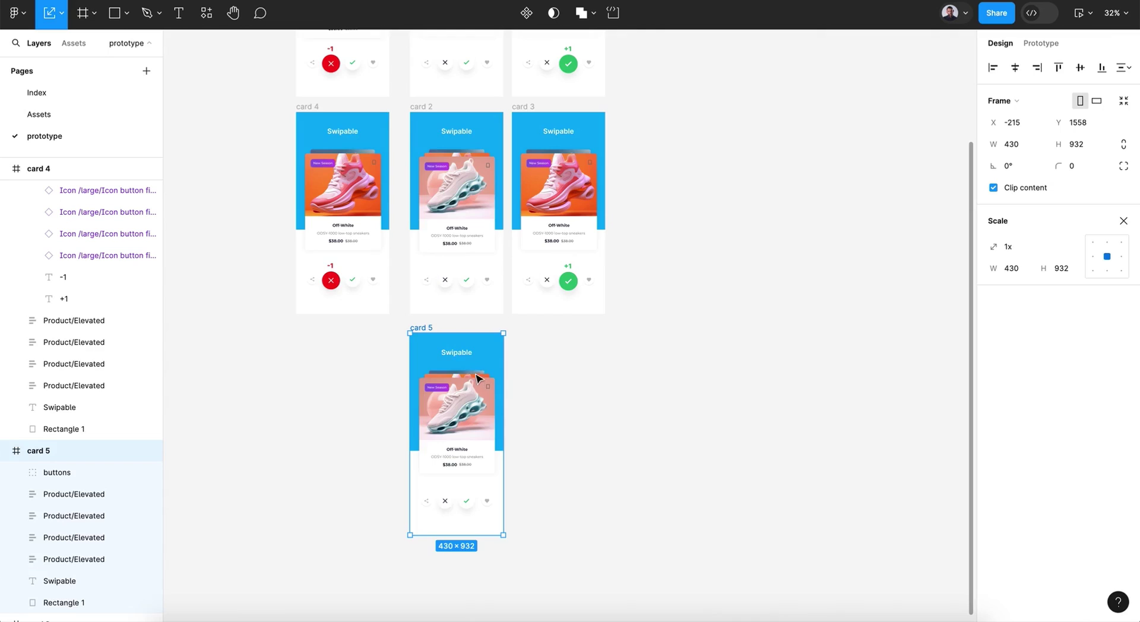
Link the front product card on the card 2 screen to the card 4 screen with an On drag, Smart animate interaction.
{"action": "scroll", "coordinate": [473, 375], "scroll_direction": "up", "scroll_amount": 3}
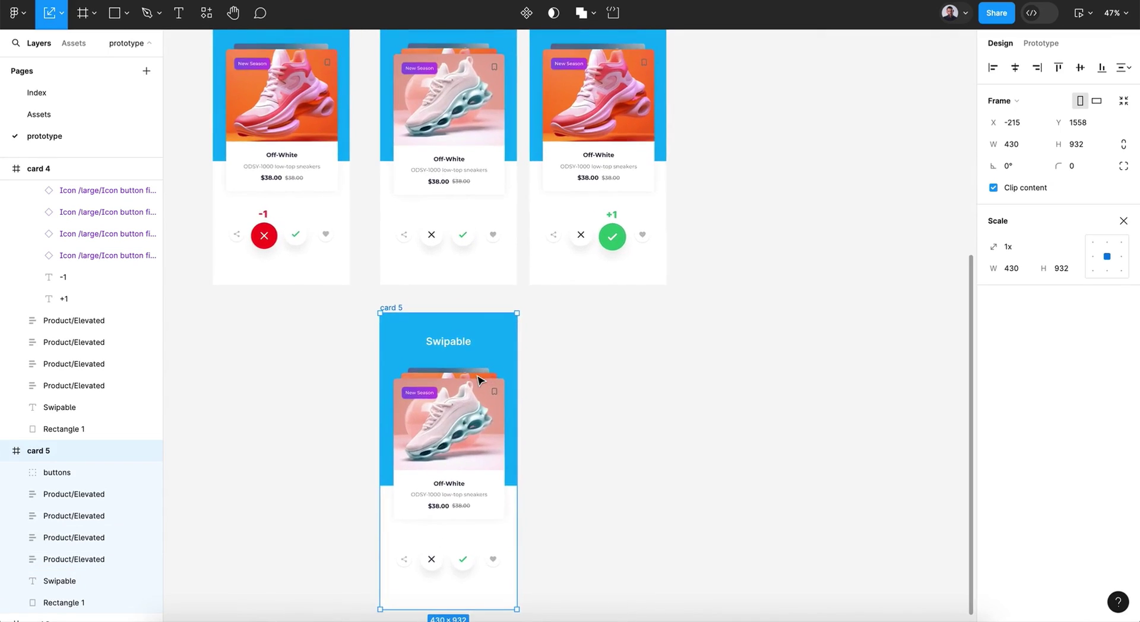
{"action": "scroll", "coordinate": [480, 380], "scroll_direction": "up", "scroll_amount": 3}
{"action": "scroll", "coordinate": [479, 380], "scroll_direction": "down", "scroll_amount": 1}
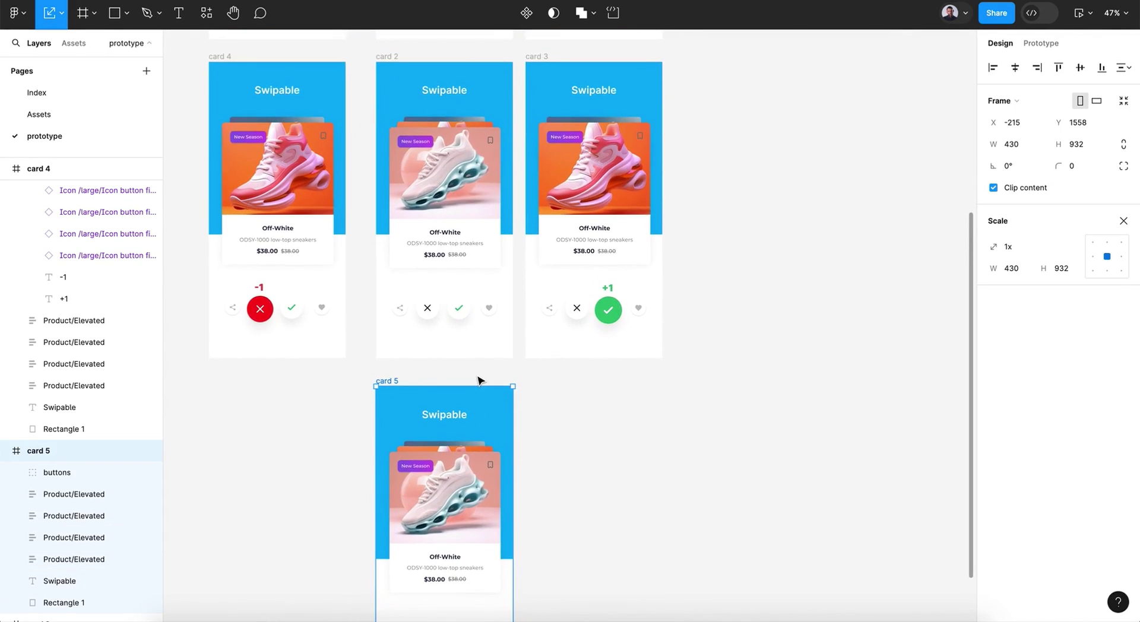
{"action": "scroll", "coordinate": [480, 380], "scroll_direction": "up", "scroll_amount": 1}
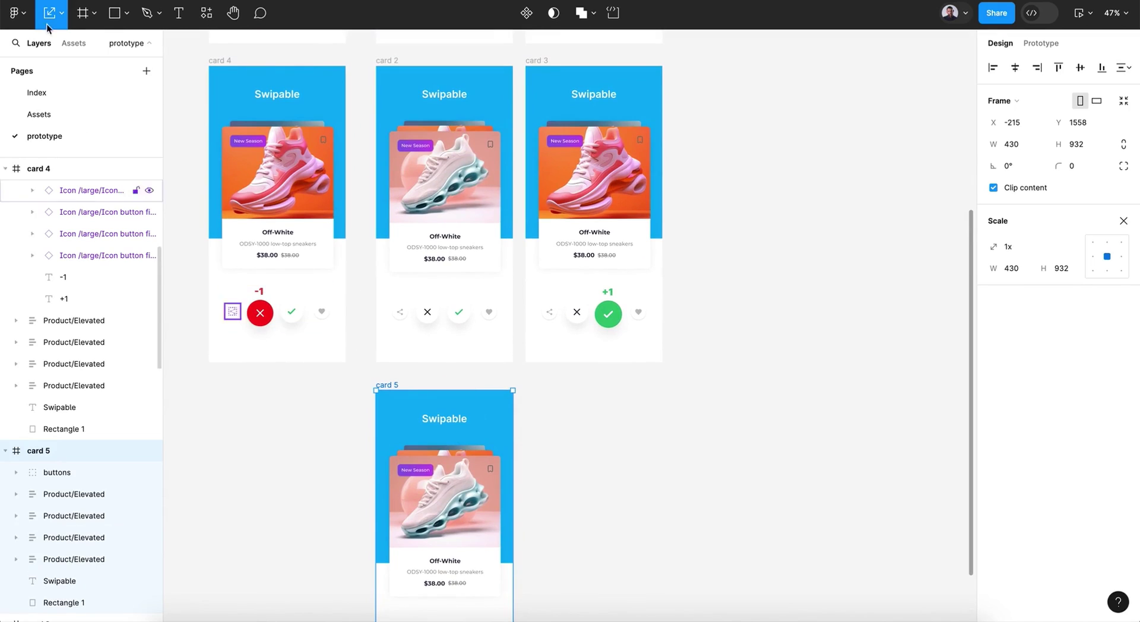
{"action": "left_click", "coordinate": [66, 22]}
{"action": "left_click", "coordinate": [65, 45]}
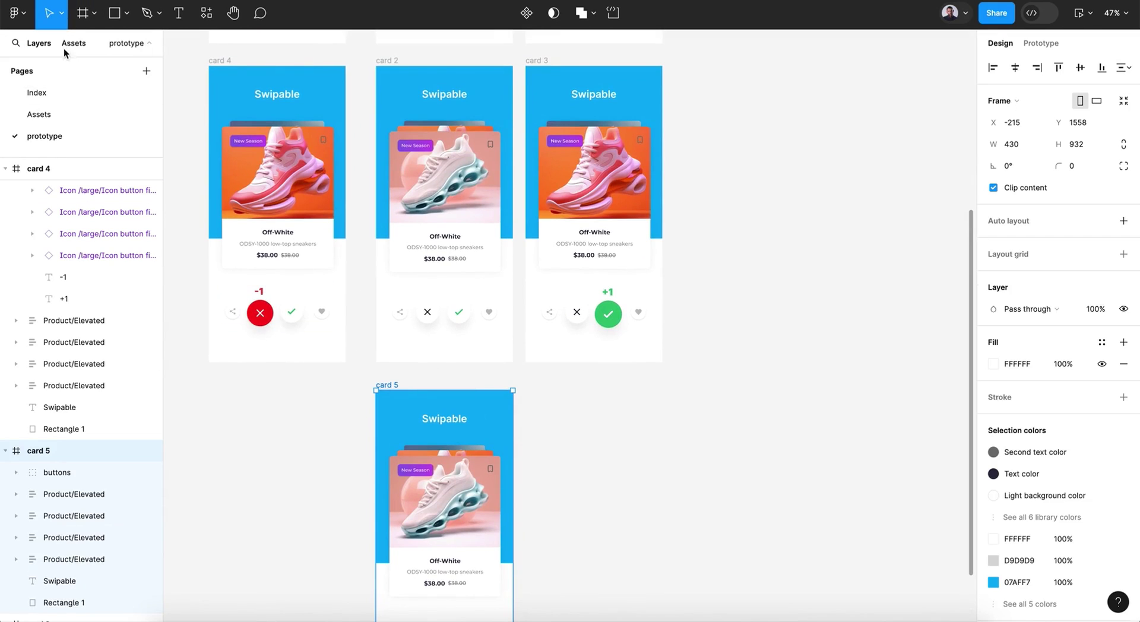
{"action": "left_click", "coordinate": [1042, 43]}
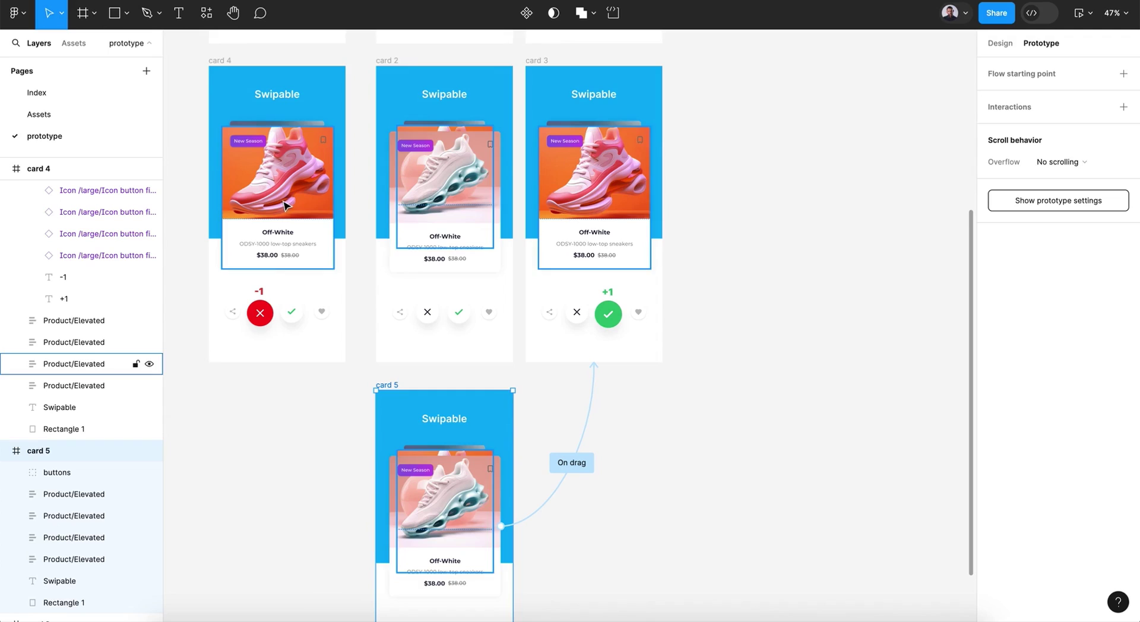
{"action": "left_click", "coordinate": [499, 194]}
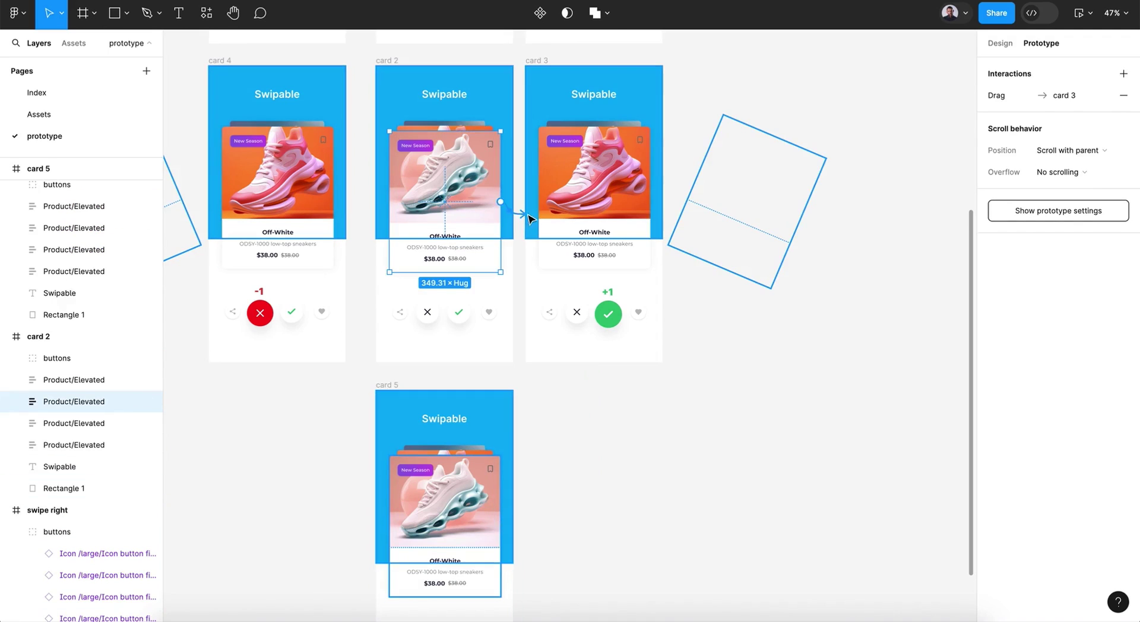
{"action": "left_click", "coordinate": [657, 429]}
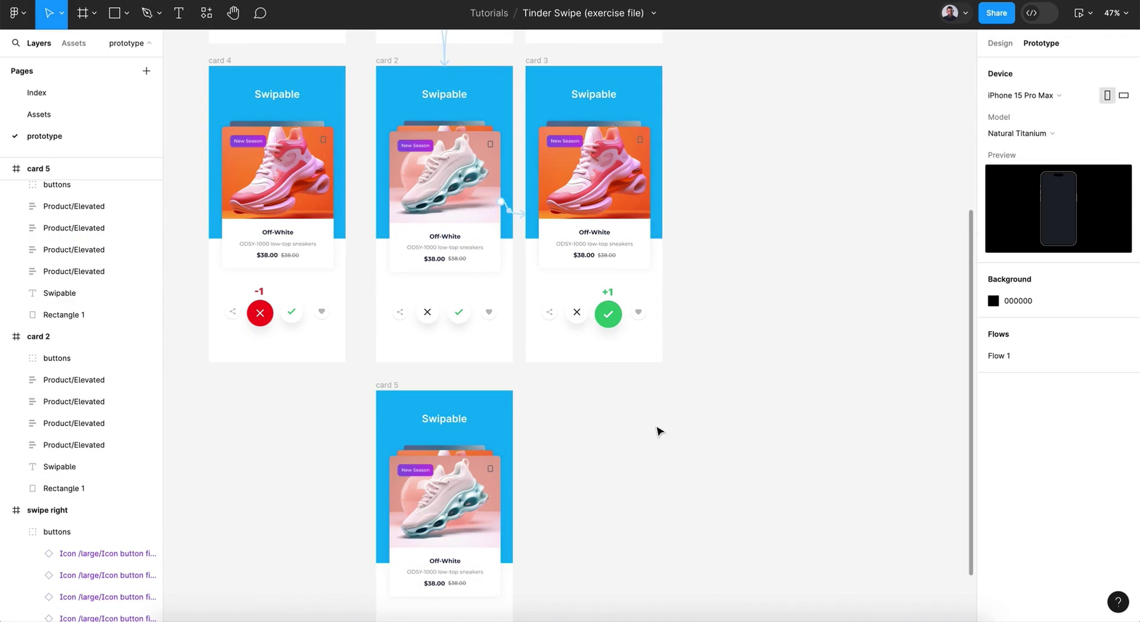
{"action": "left_click", "coordinate": [451, 209]}
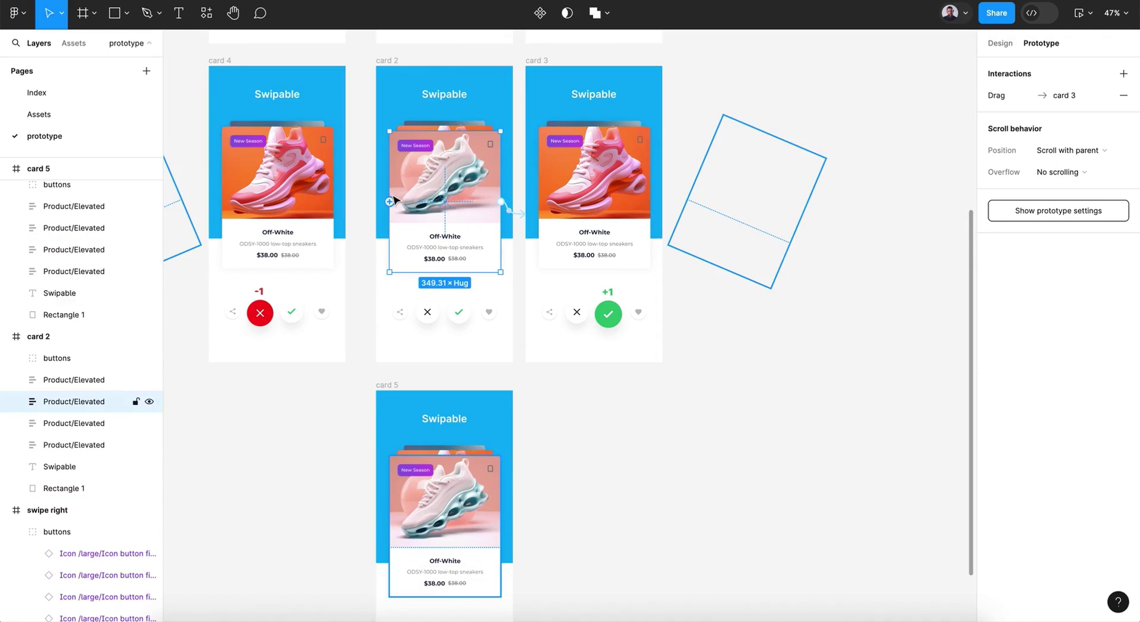
{"action": "left_click_drag", "start_coordinate": [389, 202], "coordinate": [330, 207]}
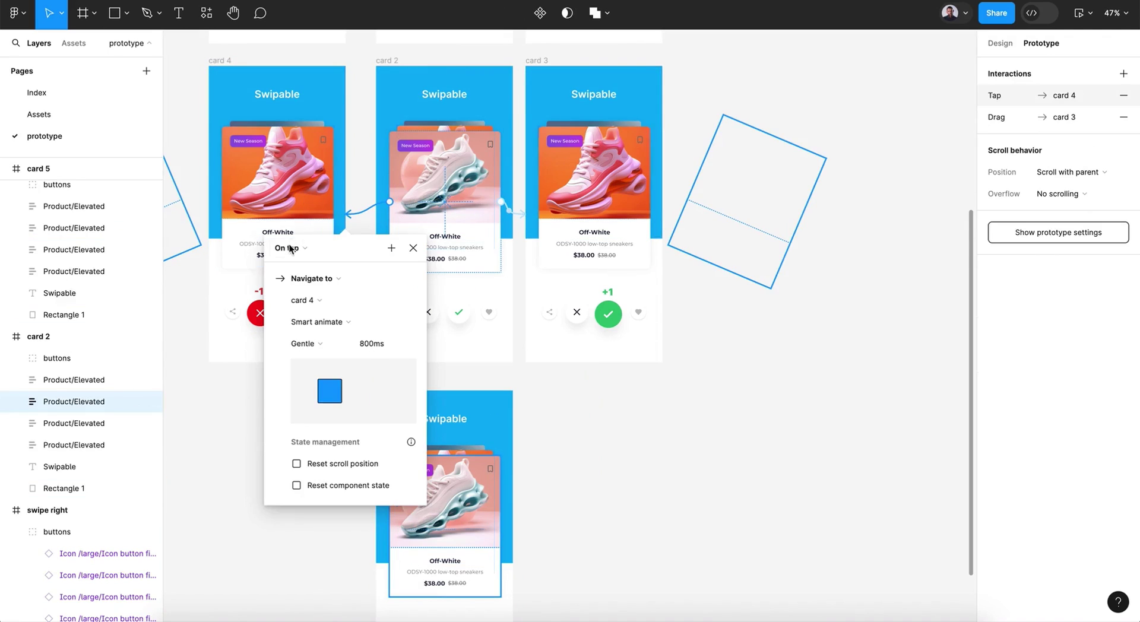
{"action": "left_click", "coordinate": [290, 252]}
{"action": "left_click", "coordinate": [291, 265]}
{"action": "left_click", "coordinate": [413, 248]}
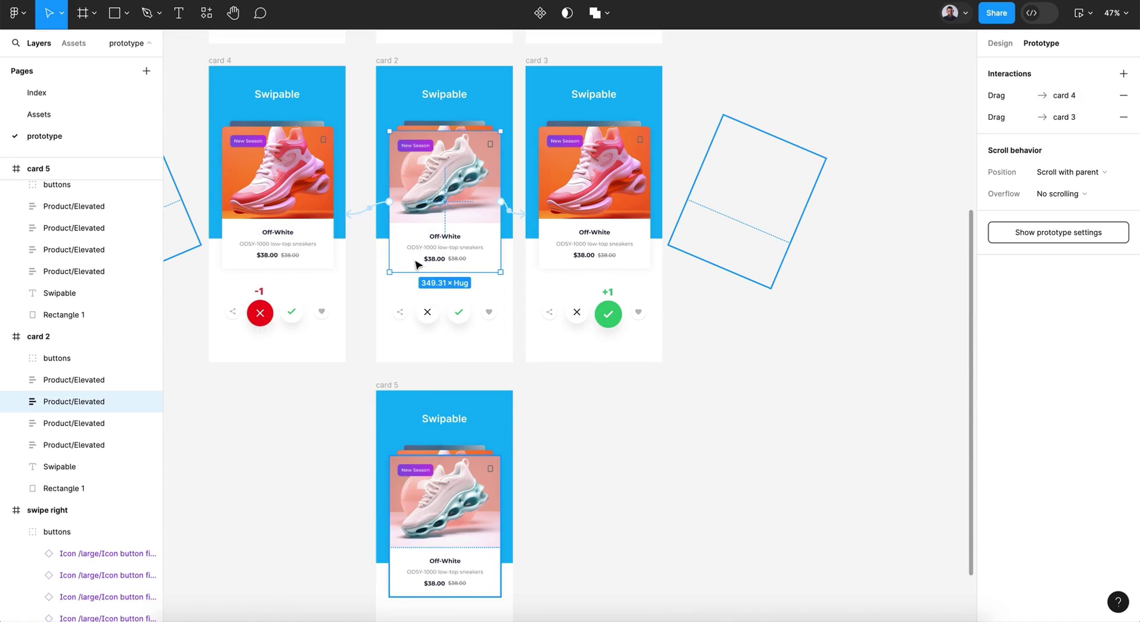
Link the card 4 screen to card 5 with an After delay trigger of 1 ms and a Gentle Smart animate of 500 ms.
{"action": "left_click", "coordinate": [223, 61]}
{"action": "left_click_drag", "start_coordinate": [277, 361], "coordinate": [424, 440]}
{"action": "left_click", "coordinate": [387, 424]}
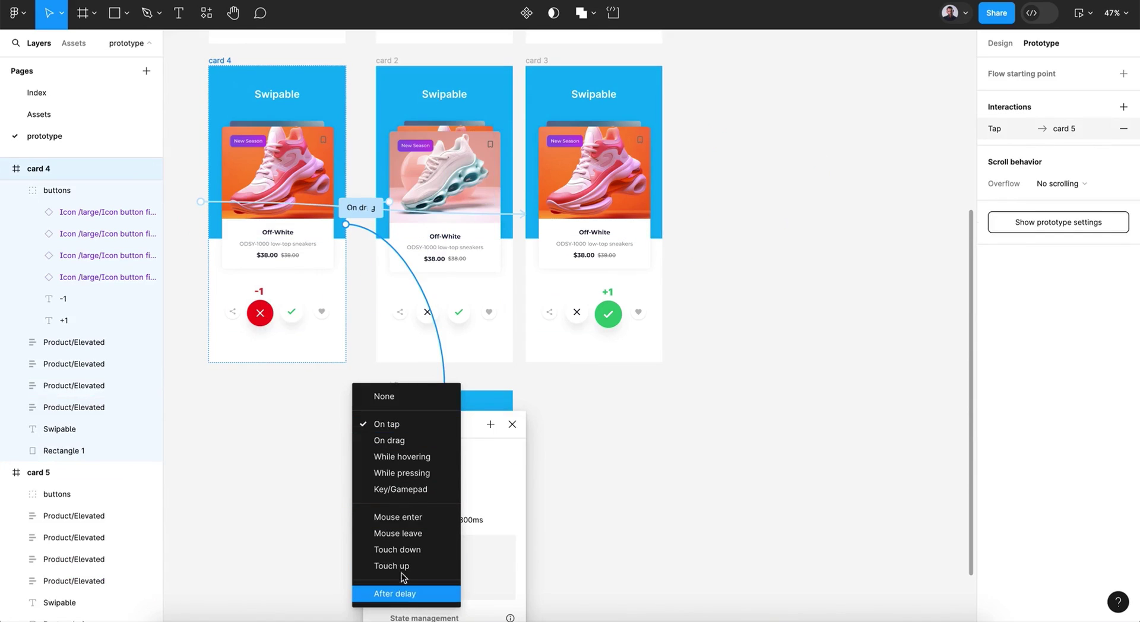
{"action": "left_click", "coordinate": [402, 593]}
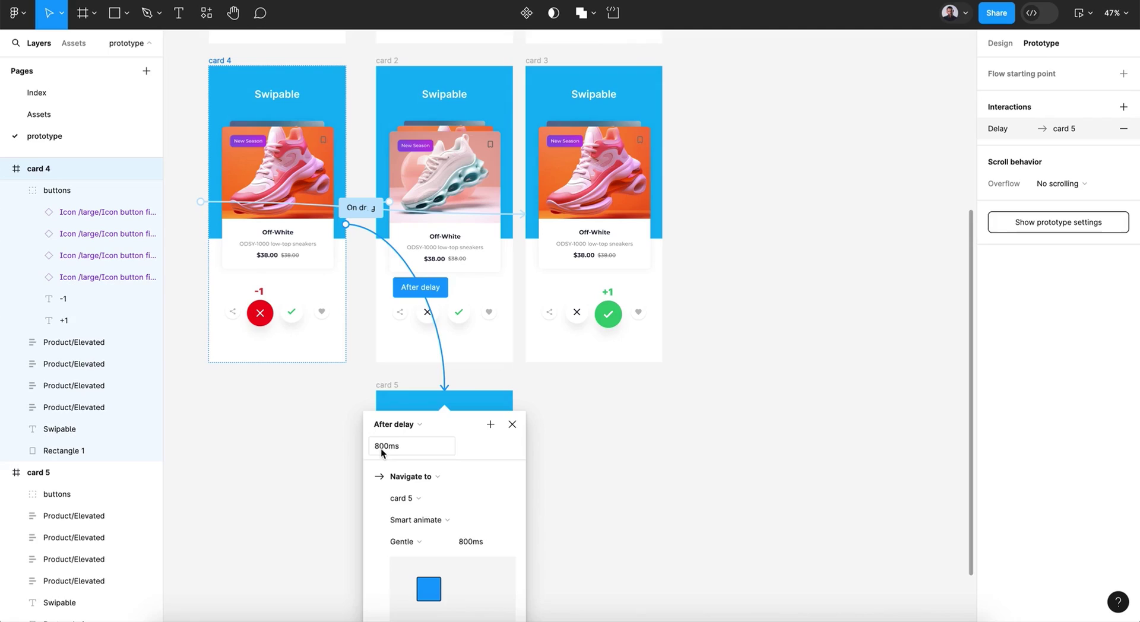
{"action": "type", "text": "1"}
{"action": "key", "text": "Return"}
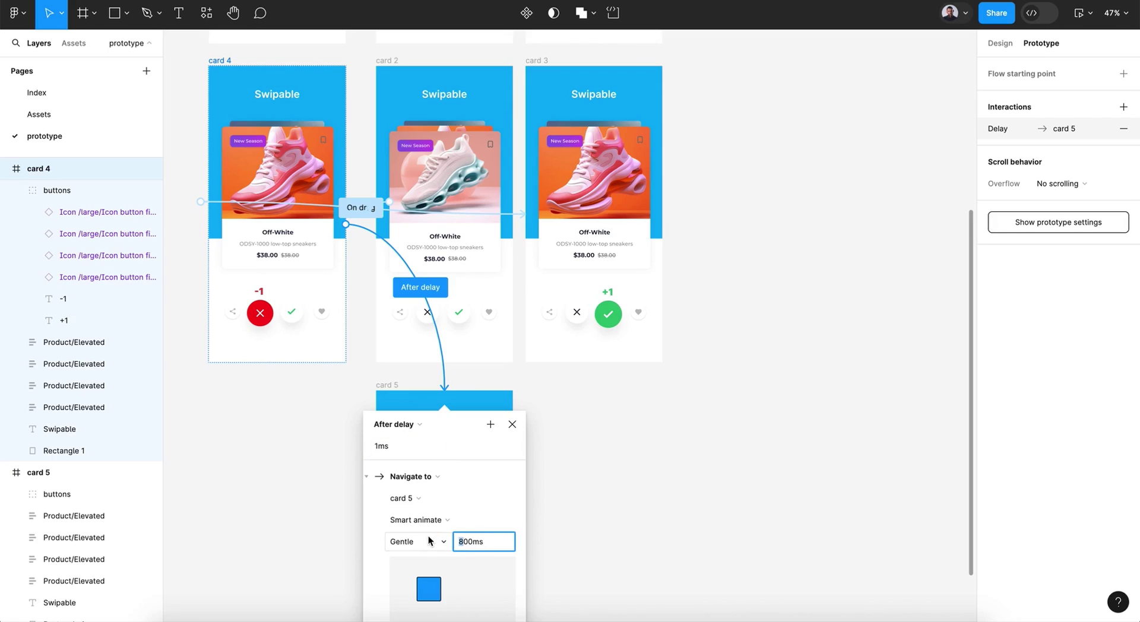
{"action": "key", "text": "Return"}
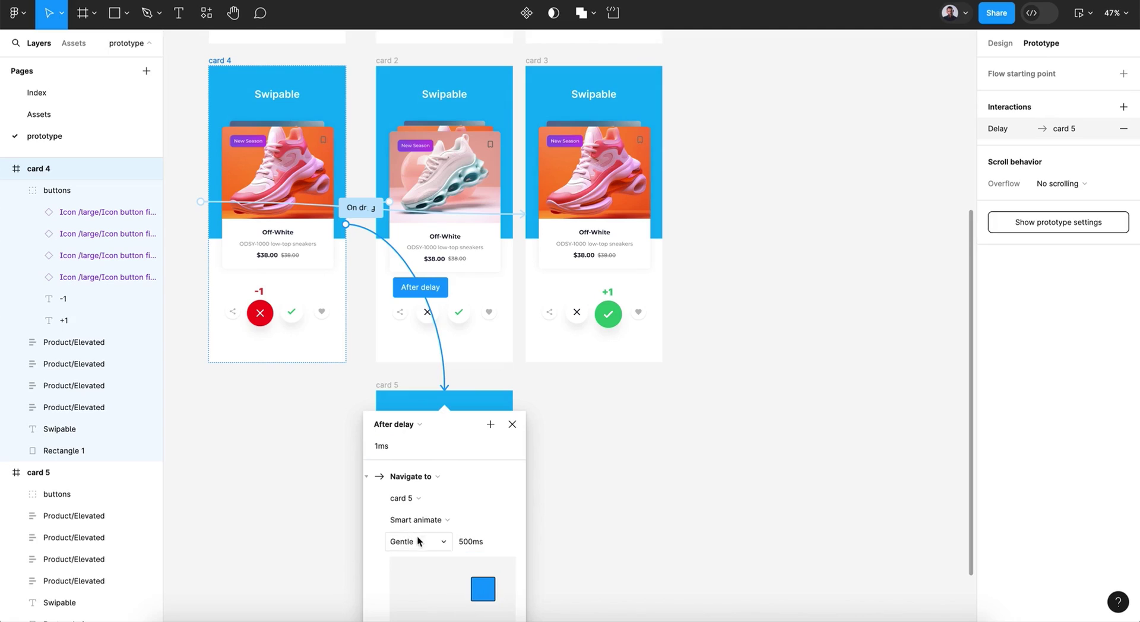
{"action": "left_click", "coordinate": [512, 424]}
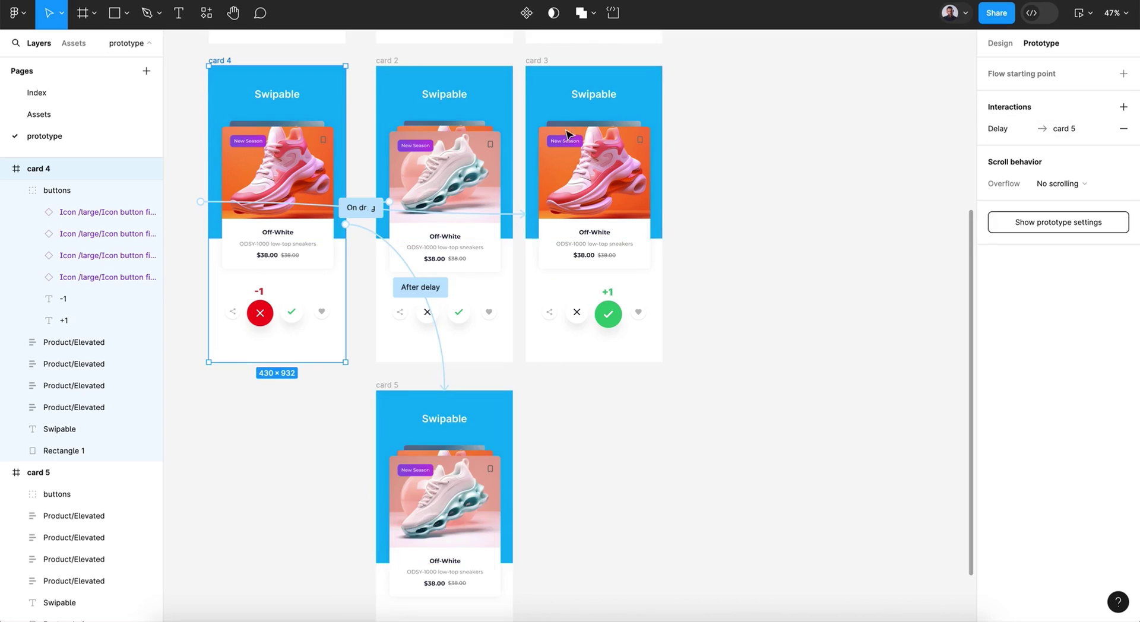
Delete the On drag connection between card 5's front product card and the card 3 screen.
{"action": "left_click", "coordinate": [539, 63]}
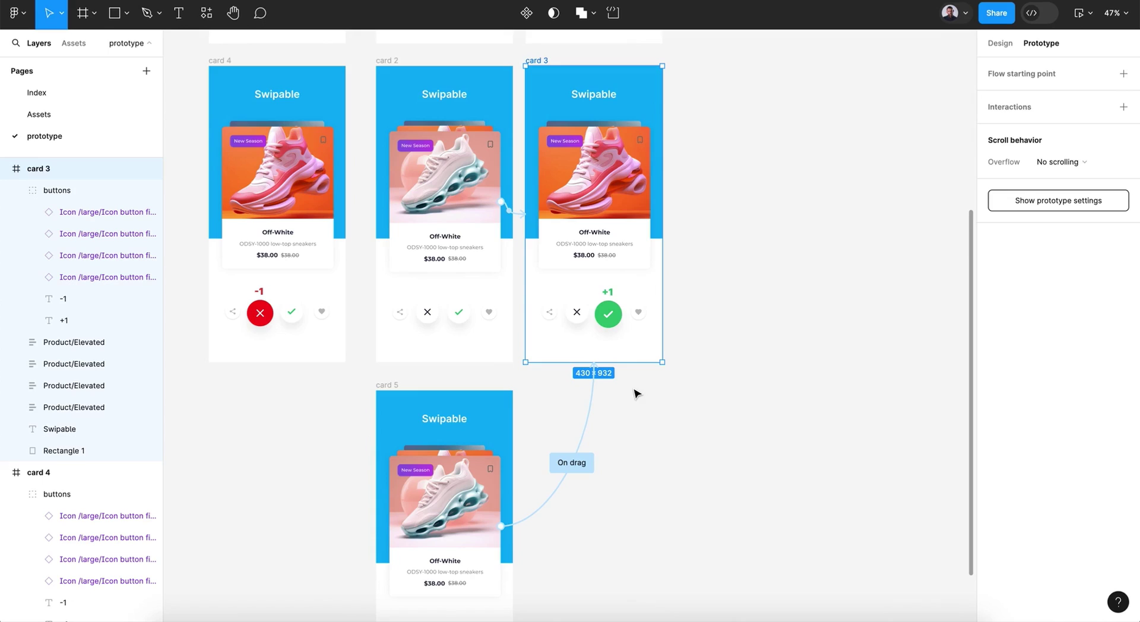
{"action": "left_click", "coordinate": [591, 397]}
{"action": "key", "text": "Delete"}
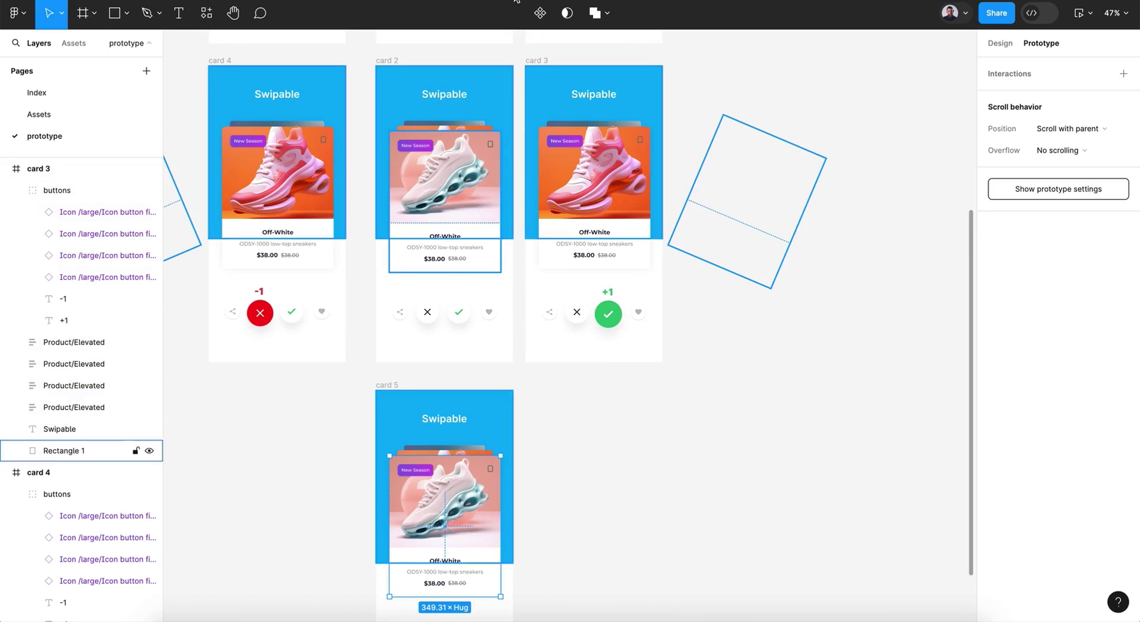
Link the card 3 screen to card 5 with an After delay trigger of 1 ms and a Gentle Smart animate of 500 ms.
{"action": "left_click", "coordinate": [536, 62]}
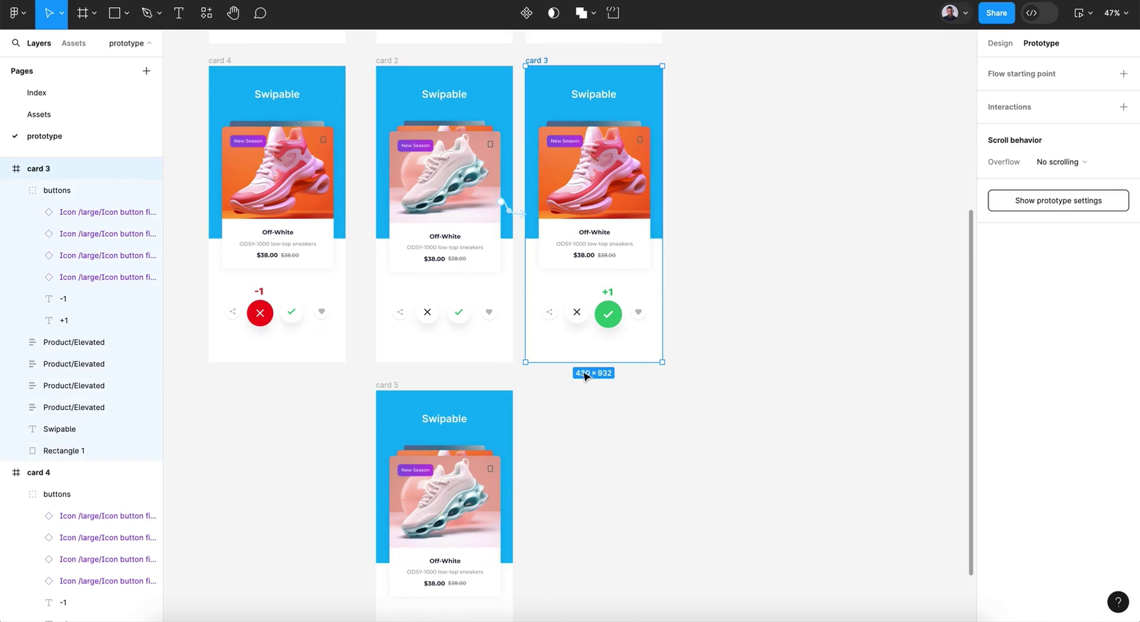
{"action": "left_click_drag", "start_coordinate": [595, 365], "coordinate": [431, 434]}
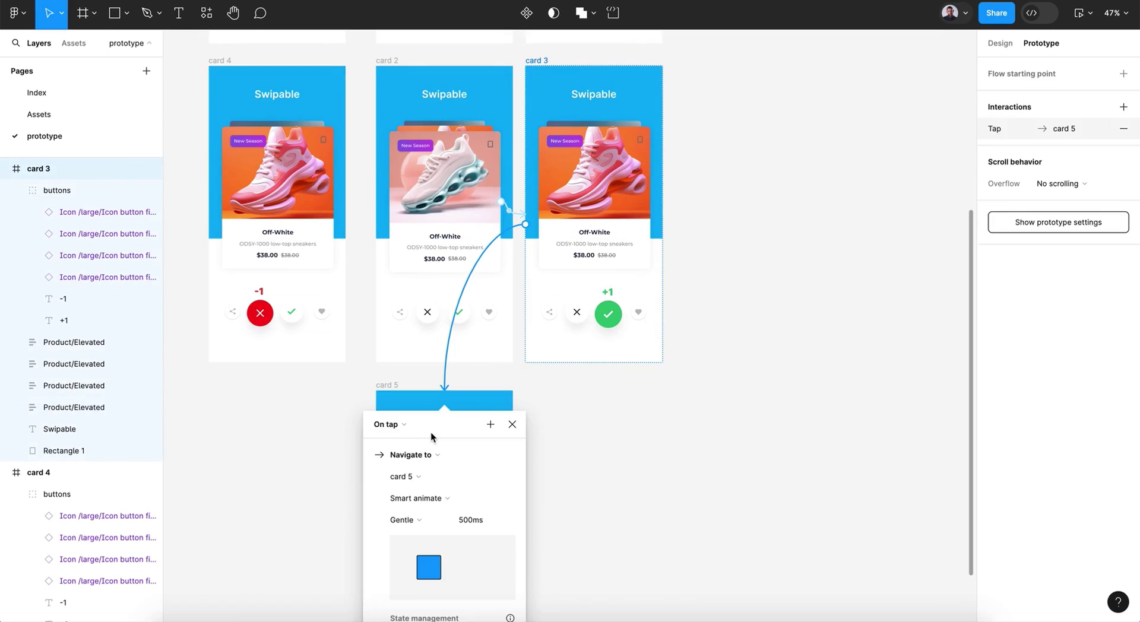
{"action": "left_click", "coordinate": [394, 427]}
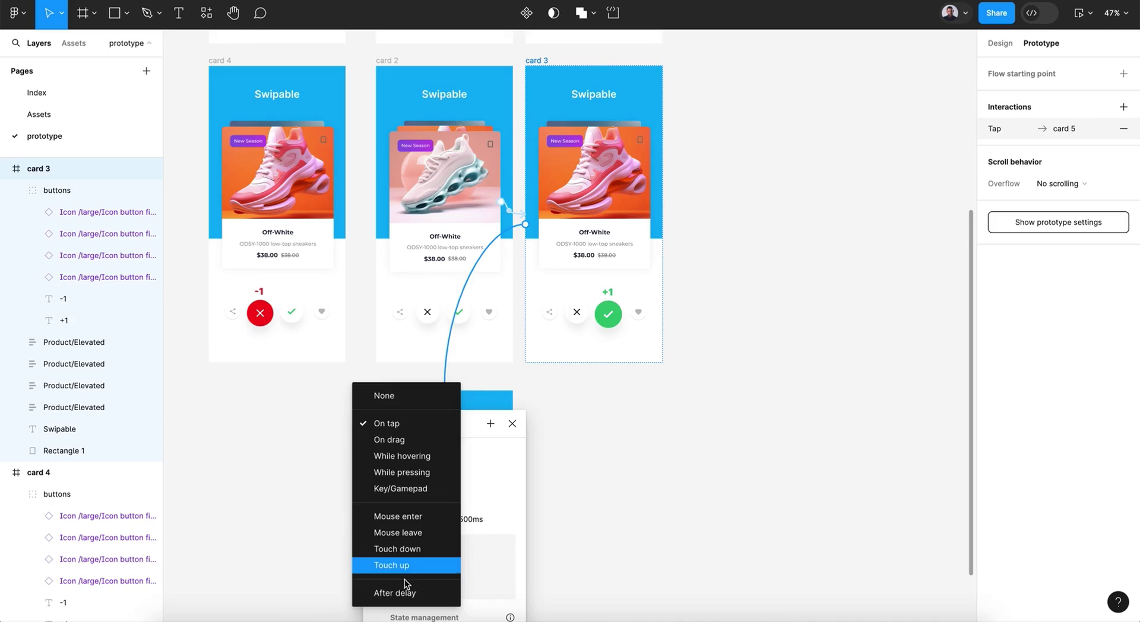
{"action": "left_click", "coordinate": [406, 593]}
{"action": "left_click", "coordinate": [382, 445]}
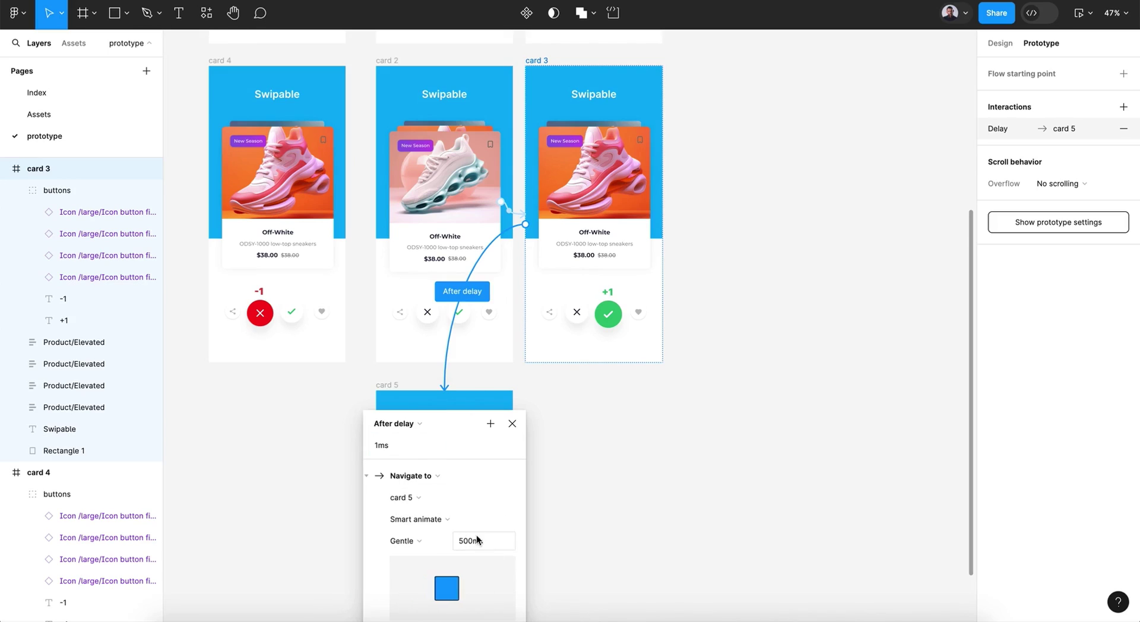
{"action": "left_click", "coordinate": [512, 423]}
{"action": "left_click", "coordinate": [616, 454]}
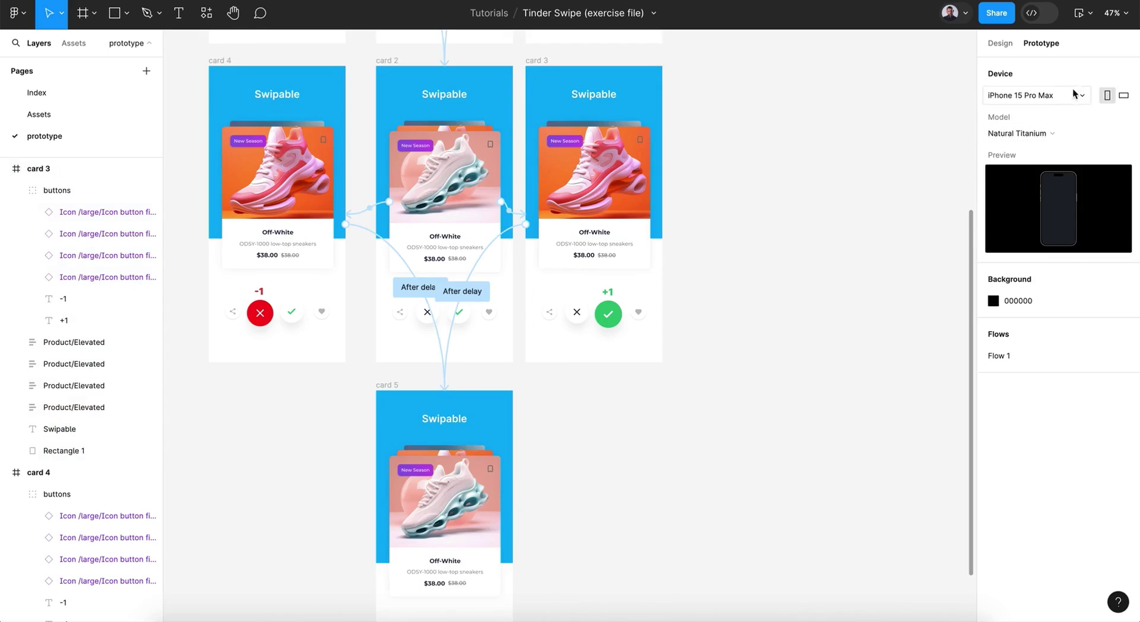
Preview the prototype, swipe the front product card to the right to test the flow, and close the preview.
{"action": "left_click", "coordinate": [1078, 13]}
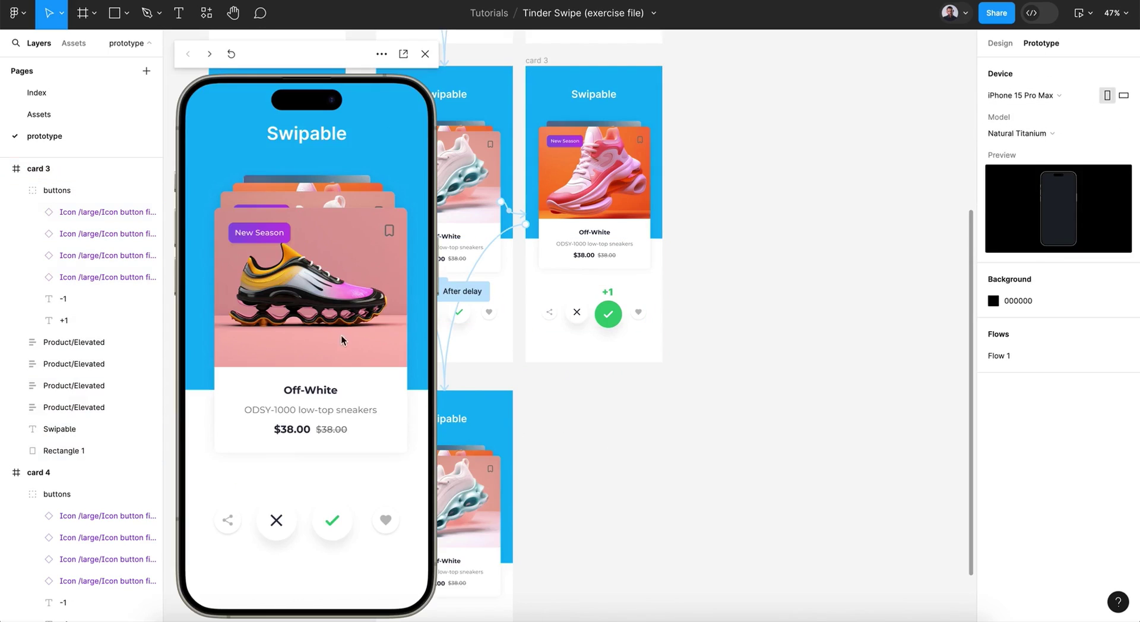
{"action": "left_click_drag", "start_coordinate": [364, 361], "coordinate": [586, 390]}
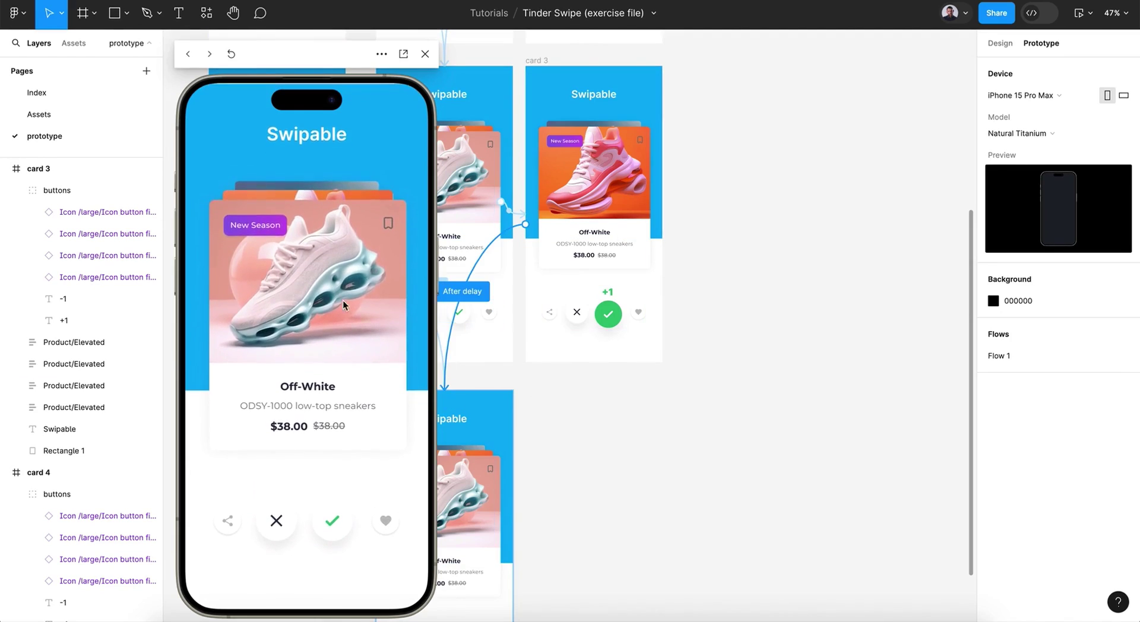
{"action": "left_click", "coordinate": [426, 54]}
Delete the card 5 screen below card 2.
{"action": "scroll", "coordinate": [502, 523], "scroll_direction": "down", "scroll_amount": 2}
{"action": "scroll", "coordinate": [503, 519], "scroll_direction": "up", "scroll_amount": 3}
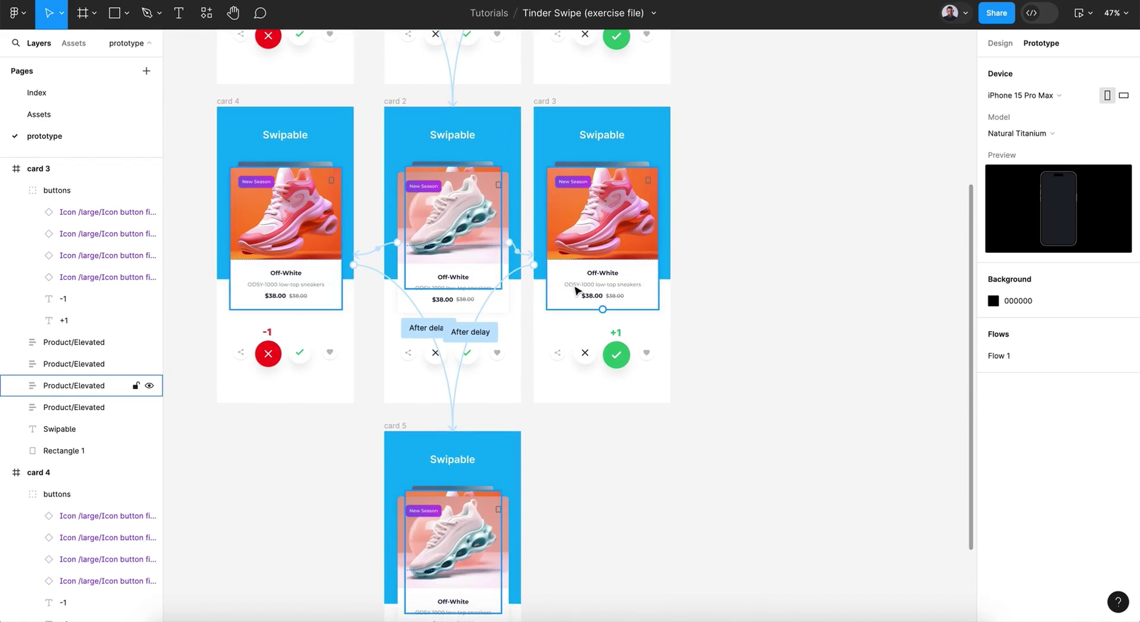
{"action": "scroll", "coordinate": [471, 483], "scroll_direction": "down", "scroll_amount": 3}
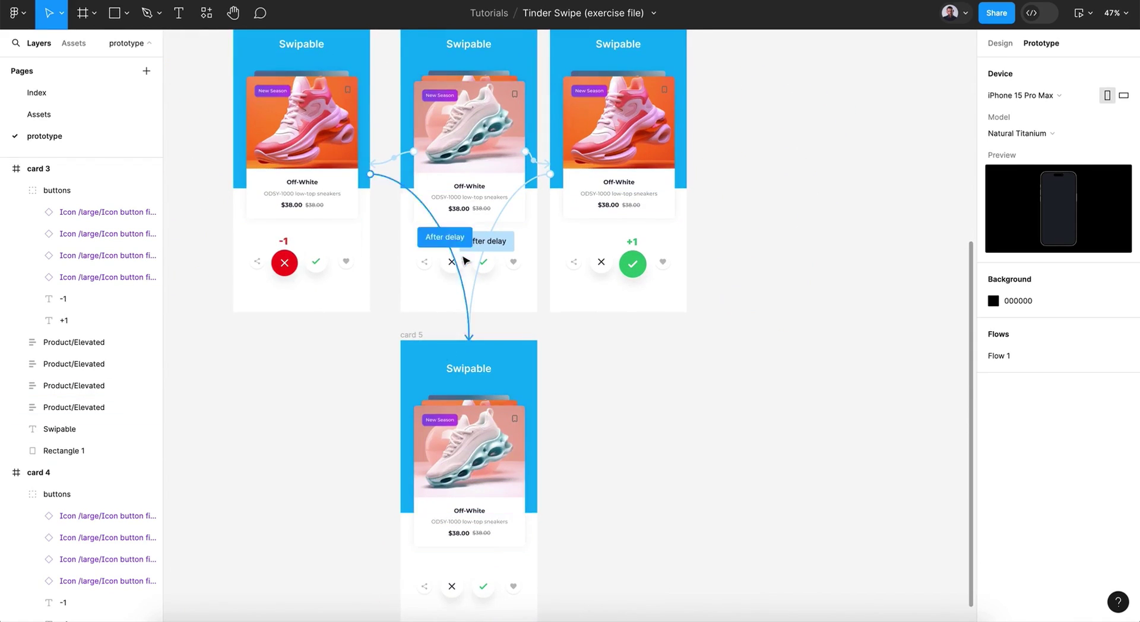
{"action": "scroll", "coordinate": [445, 453], "scroll_direction": "up", "scroll_amount": 4}
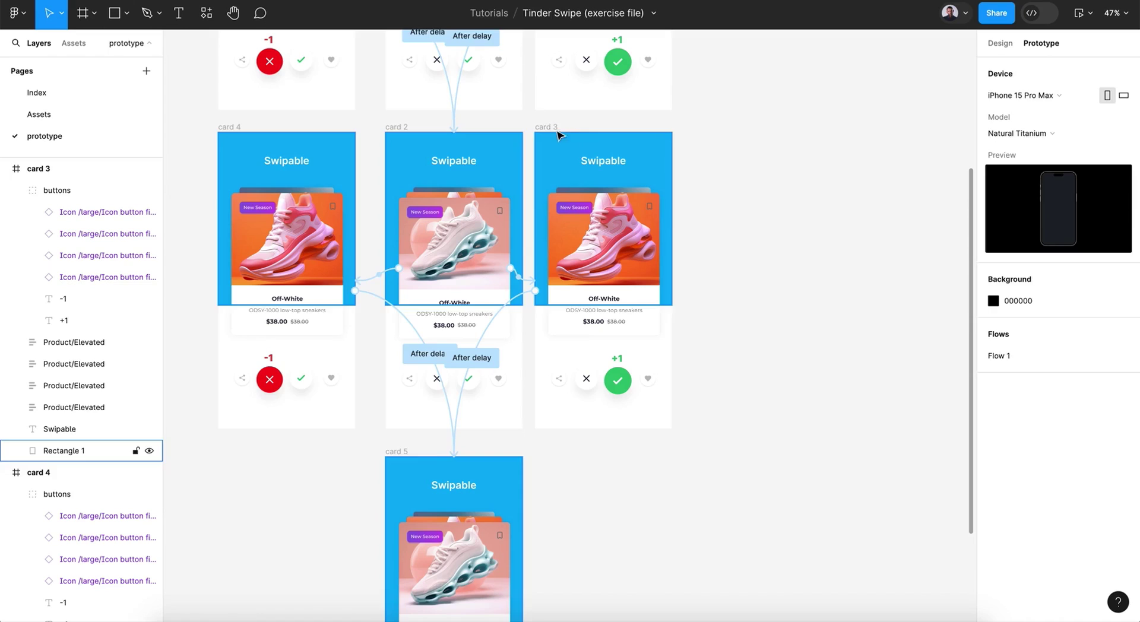
{"action": "left_click", "coordinate": [545, 128]}
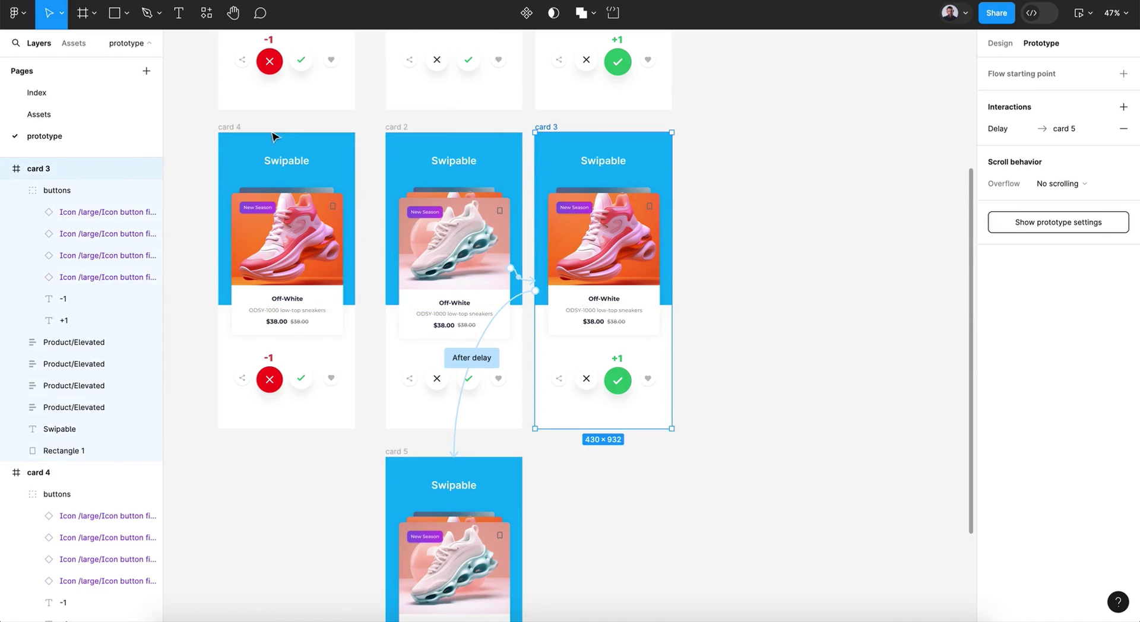
{"action": "scroll", "coordinate": [590, 204], "scroll_direction": "down", "scroll_amount": 2}
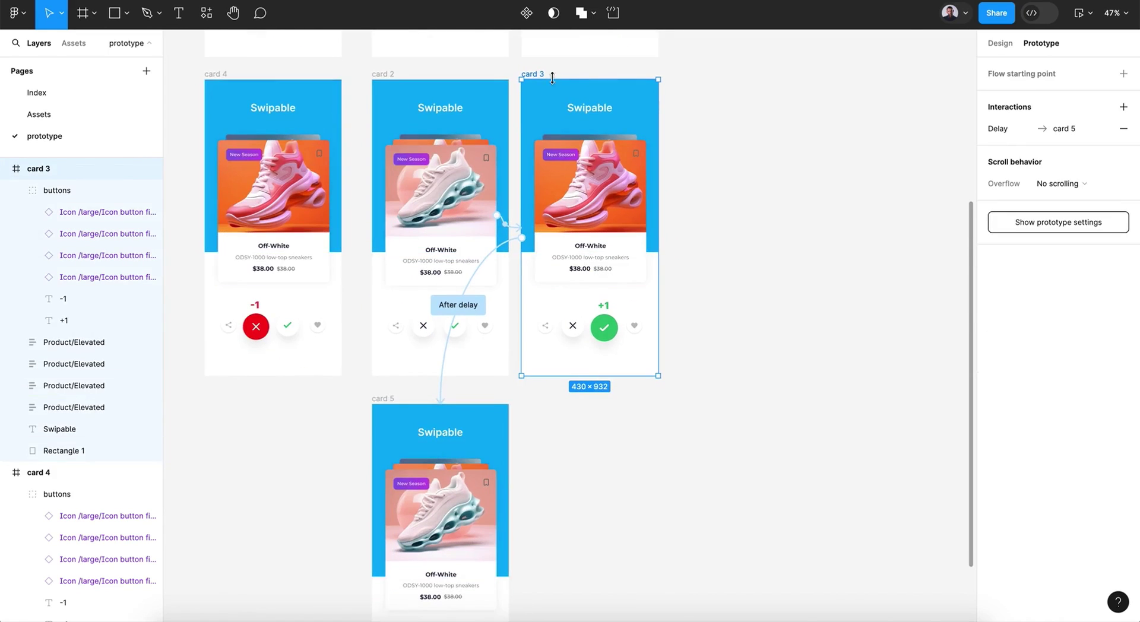
{"action": "left_click", "coordinate": [391, 399]}
{"action": "key", "text": "Delete"}
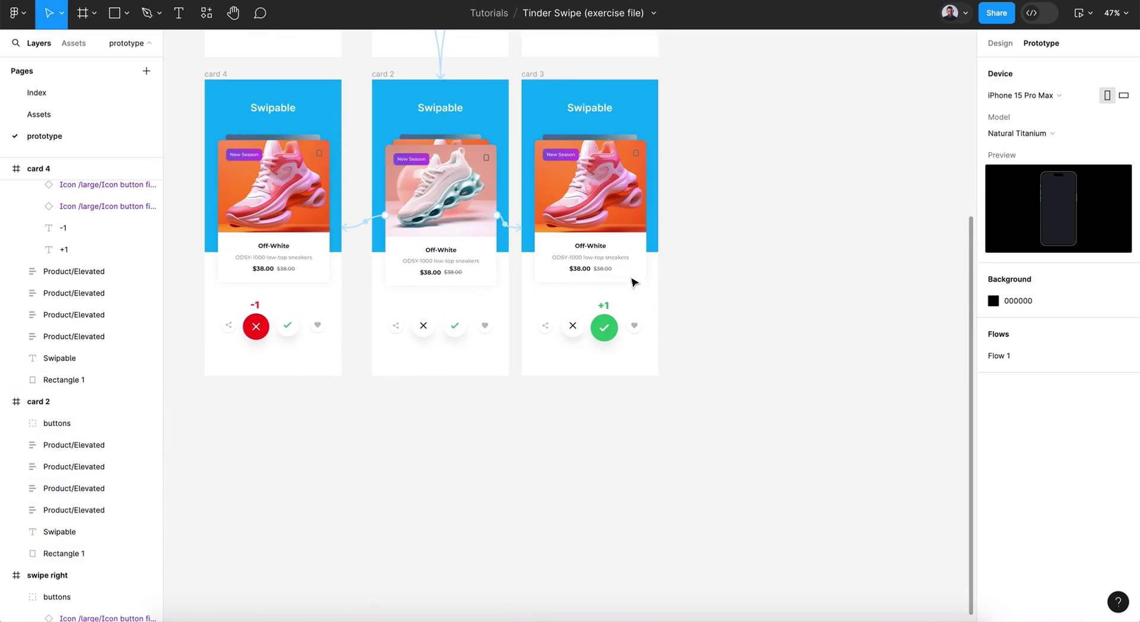
Duplicate the card 3 screen, place the copy directly below card 2, and name it card 3.
{"action": "left_click", "coordinate": [534, 75]}
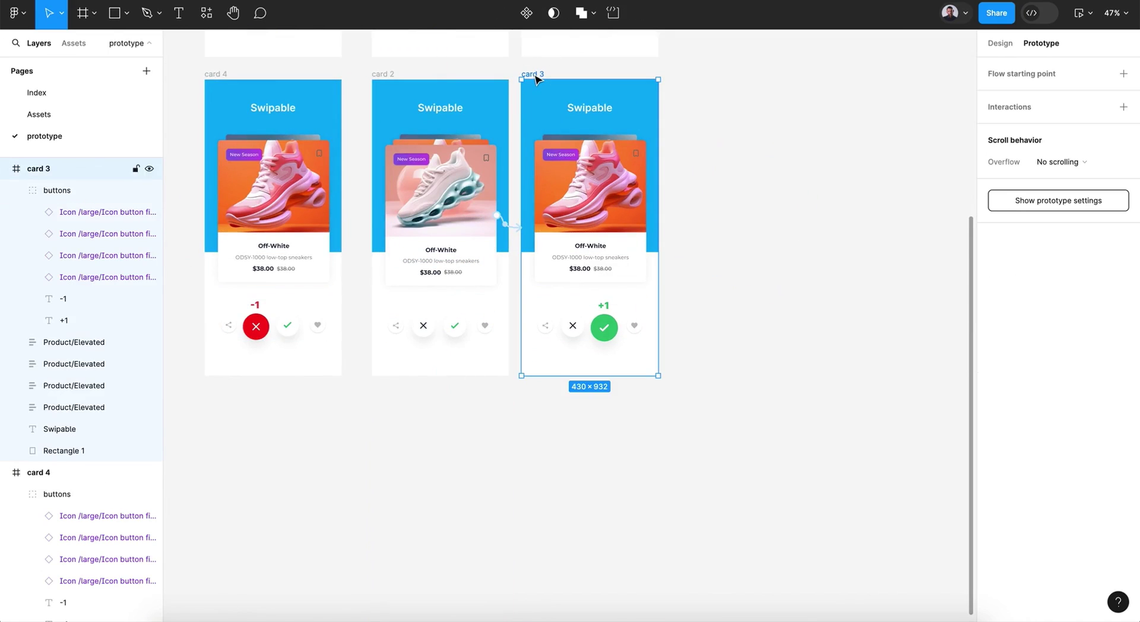
{"action": "key", "text": "ctrl+d"}
{"action": "left_click_drag", "start_coordinate": [691, 93], "coordinate": [391, 395]}
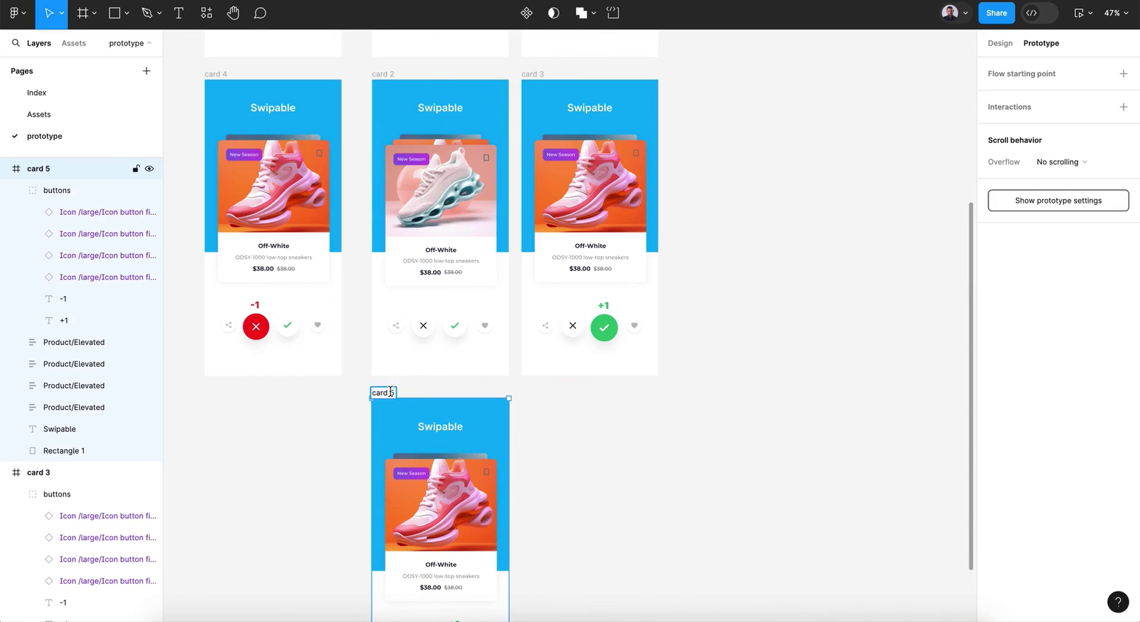
{"action": "key", "text": "Return"}
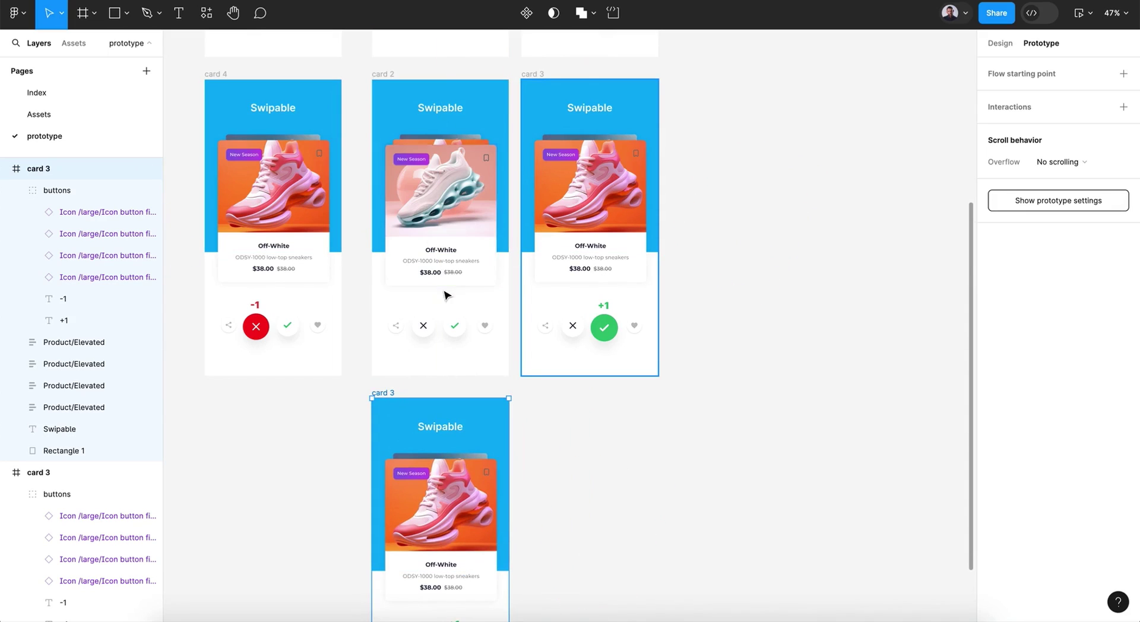
Replace the buttons group on the new card 3 screen with a copy of card 2's neutral buttons group.
{"action": "scroll", "coordinate": [445, 294], "scroll_direction": "down", "scroll_amount": 5}
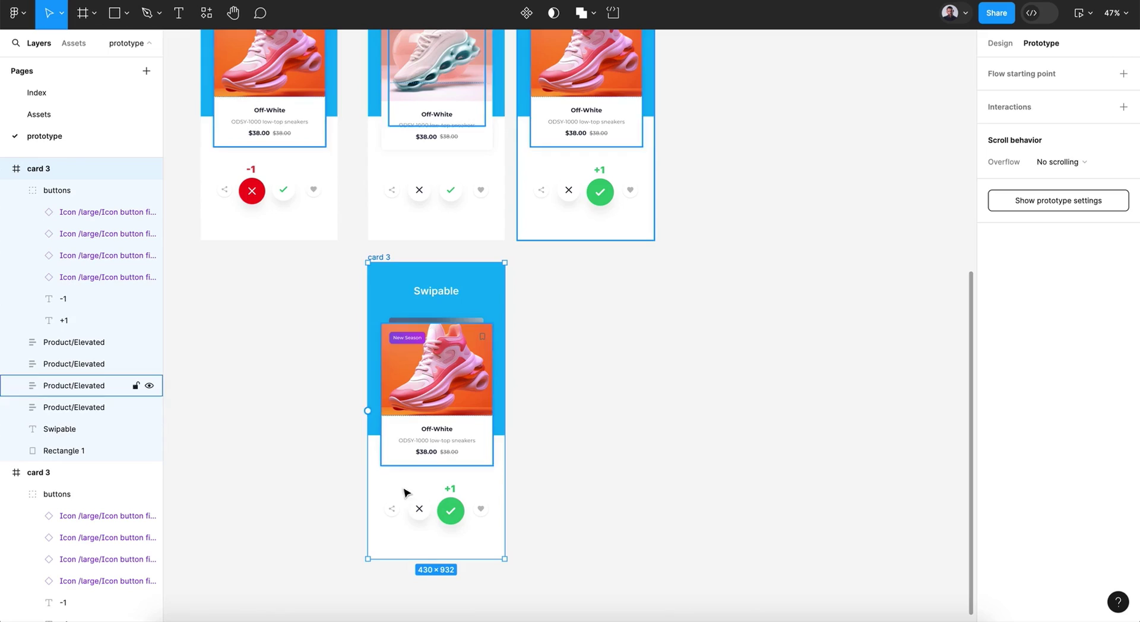
{"action": "left_click", "coordinate": [425, 202]}
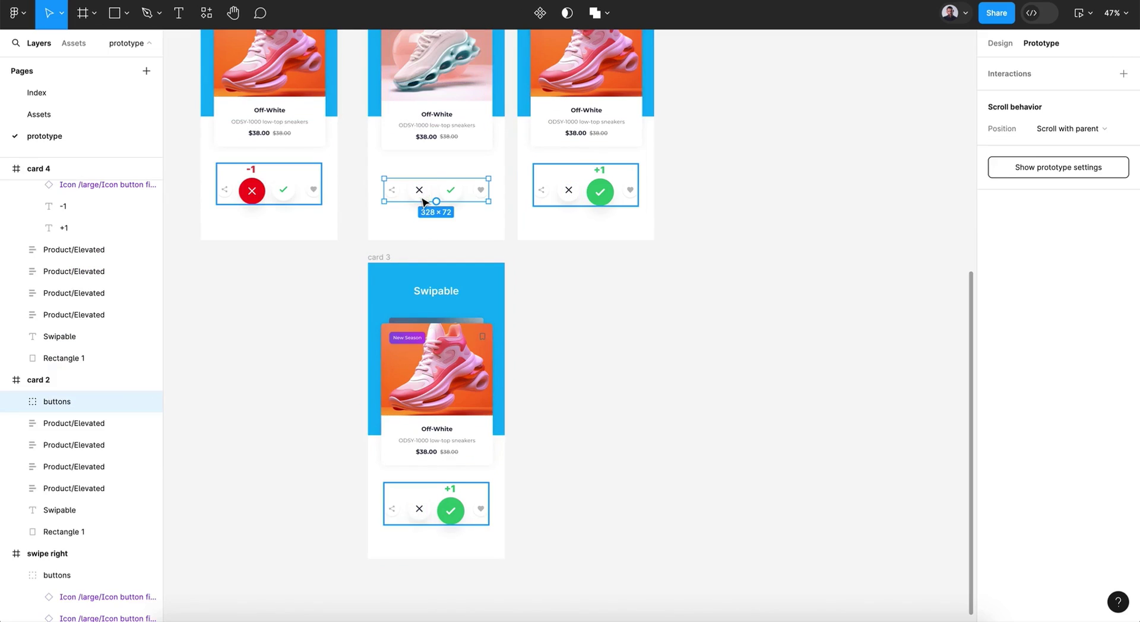
{"action": "key", "text": "Escape"}
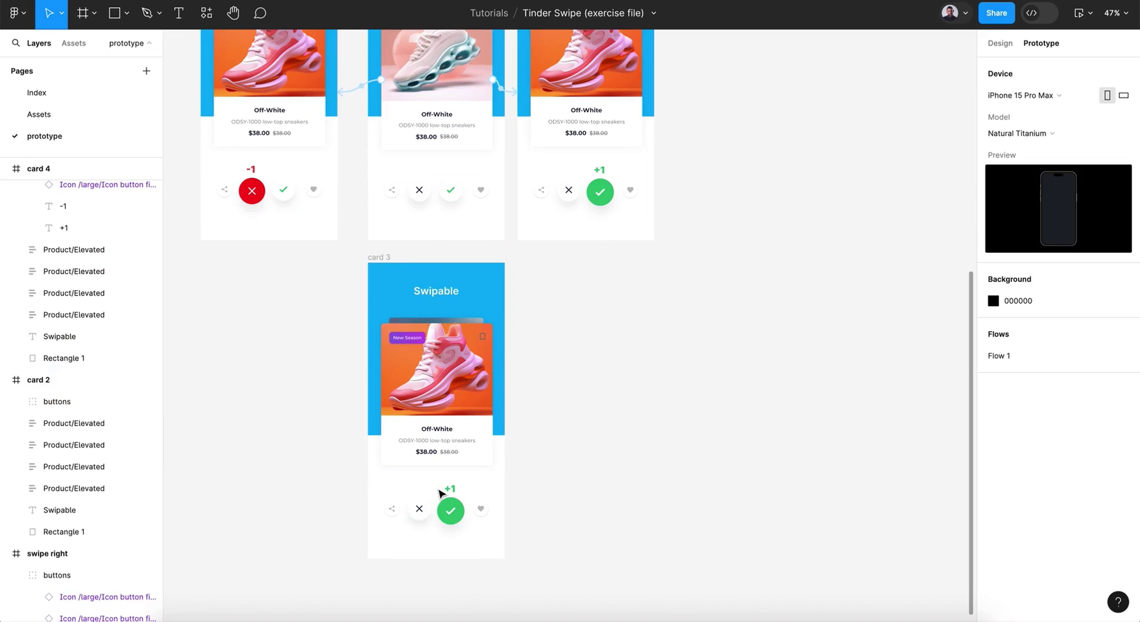
{"action": "left_click", "coordinate": [425, 524]}
{"action": "key", "text": "Delete"}
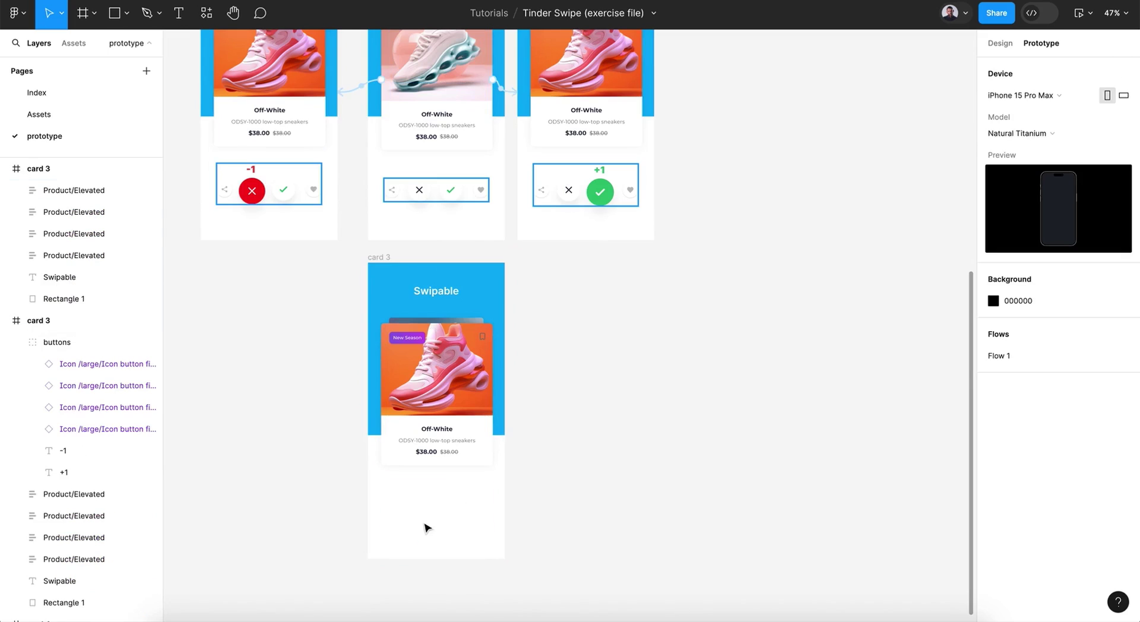
{"action": "left_click", "coordinate": [381, 259]}
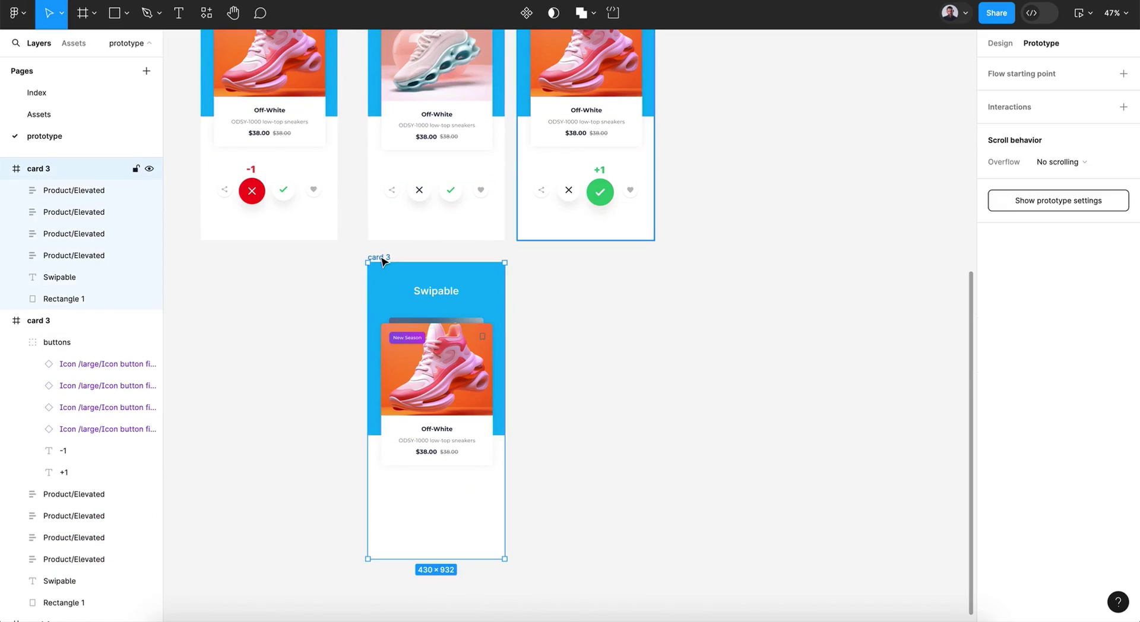
{"action": "key", "text": "ctrl+z"}
{"action": "left_click", "coordinate": [606, 366]}
{"action": "left_click", "coordinate": [371, 257]}
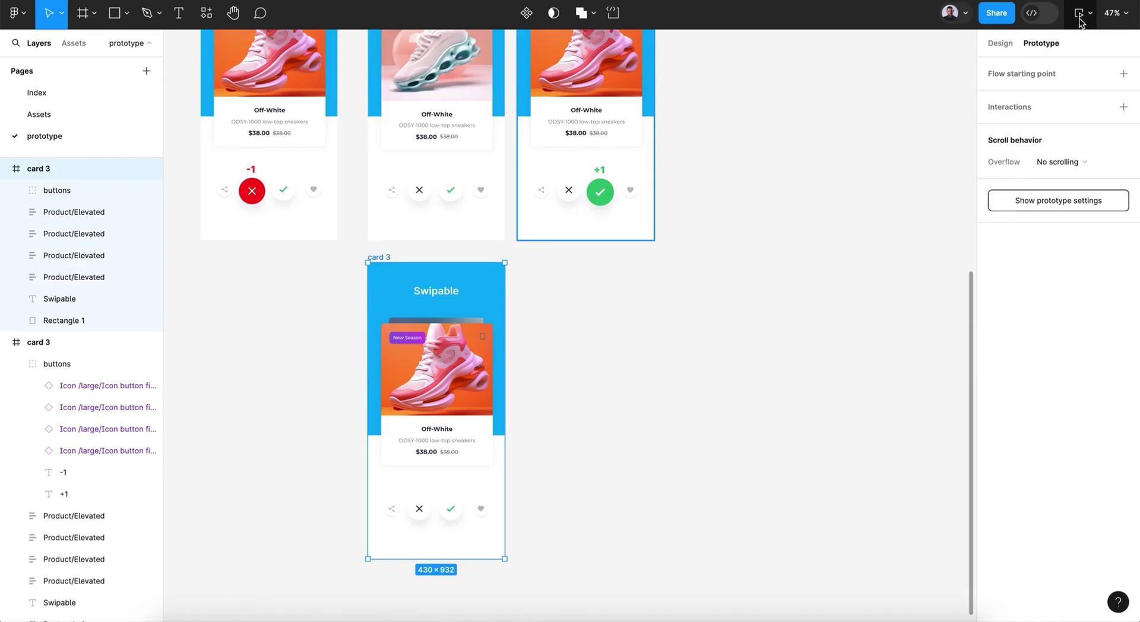
Link the card 3 swipe screen with the +1 to the new card 3 screen using an After delay trigger and a 500 ms Gentle Smart animate.
{"action": "scroll", "coordinate": [522, 178], "scroll_direction": "up", "scroll_amount": 3}
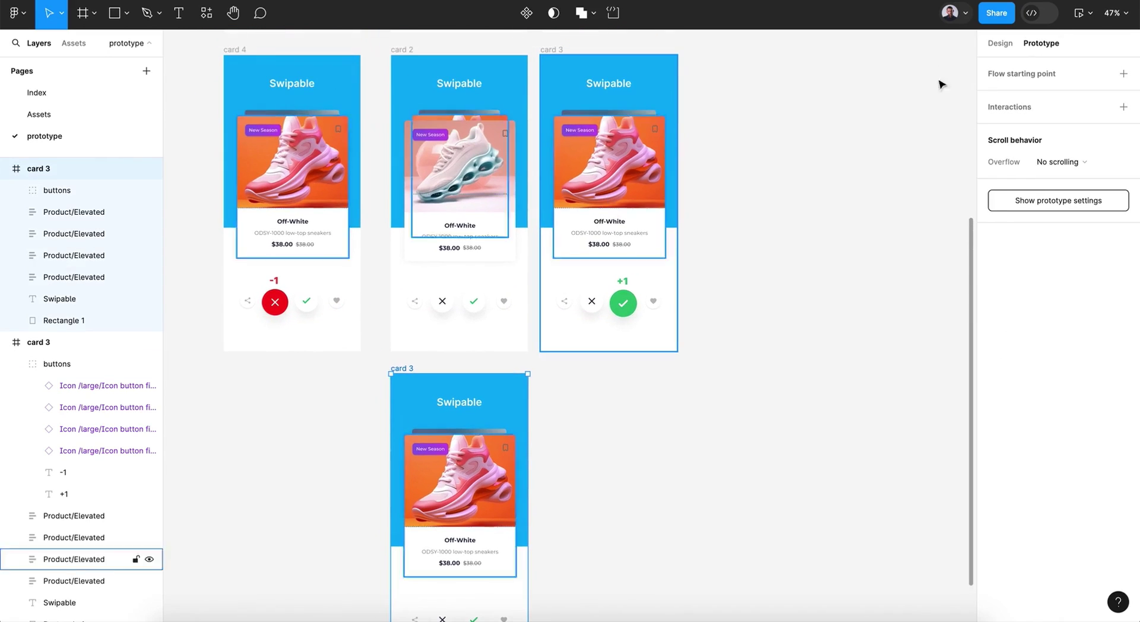
{"action": "left_click", "coordinate": [596, 361]}
{"action": "left_click", "coordinate": [547, 51]}
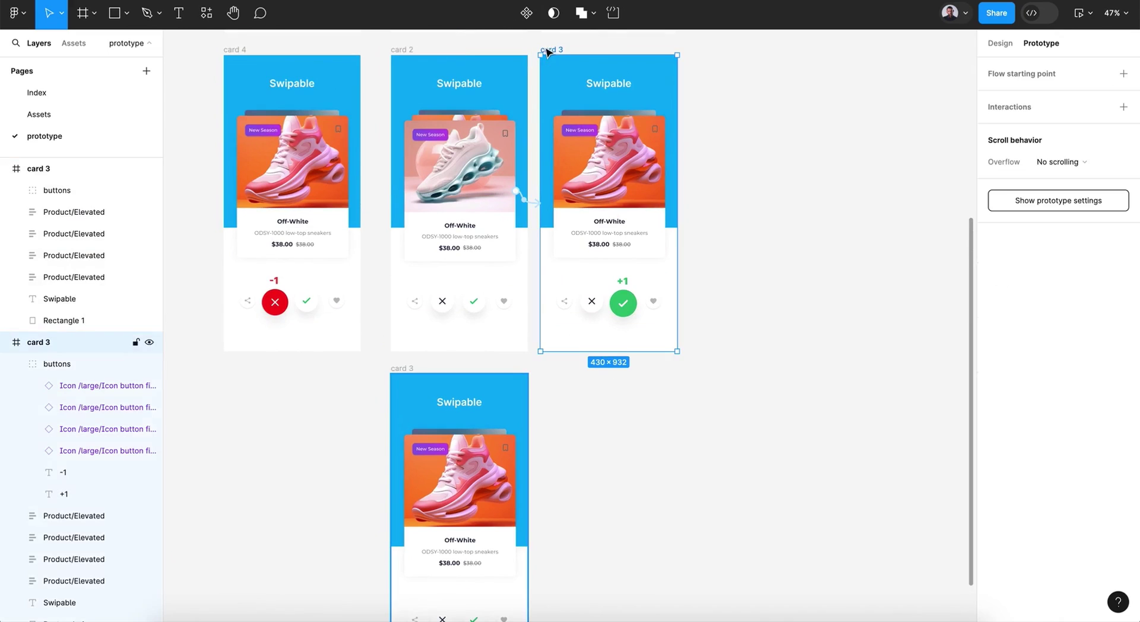
{"action": "left_click_drag", "start_coordinate": [609, 351], "coordinate": [436, 395]}
{"action": "left_click", "coordinate": [399, 425]}
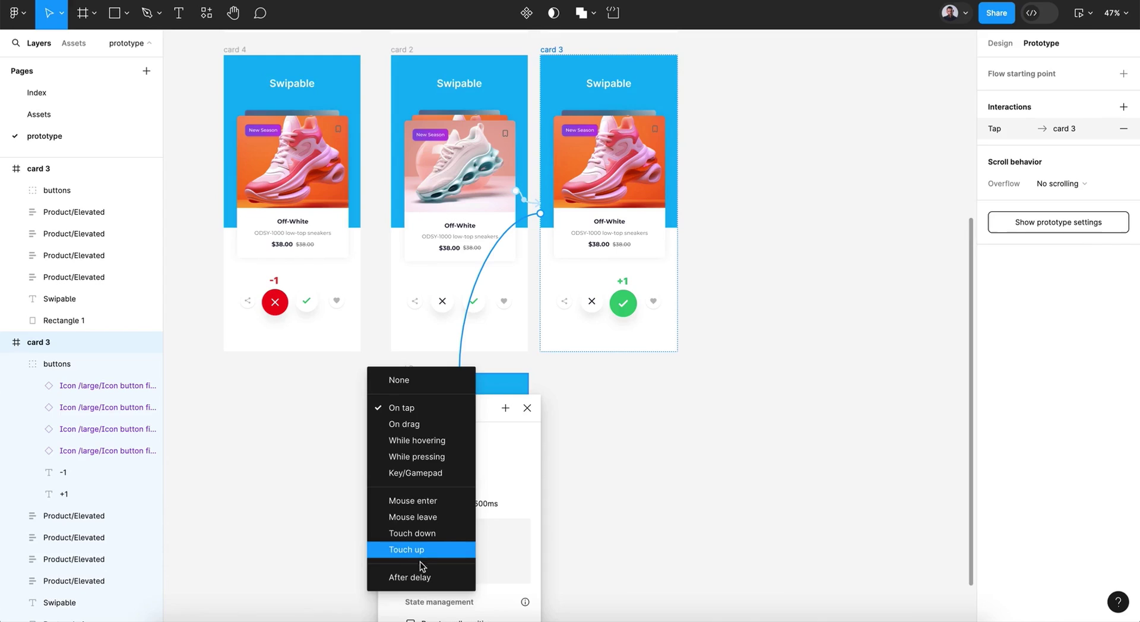
{"action": "left_click", "coordinate": [419, 579]}
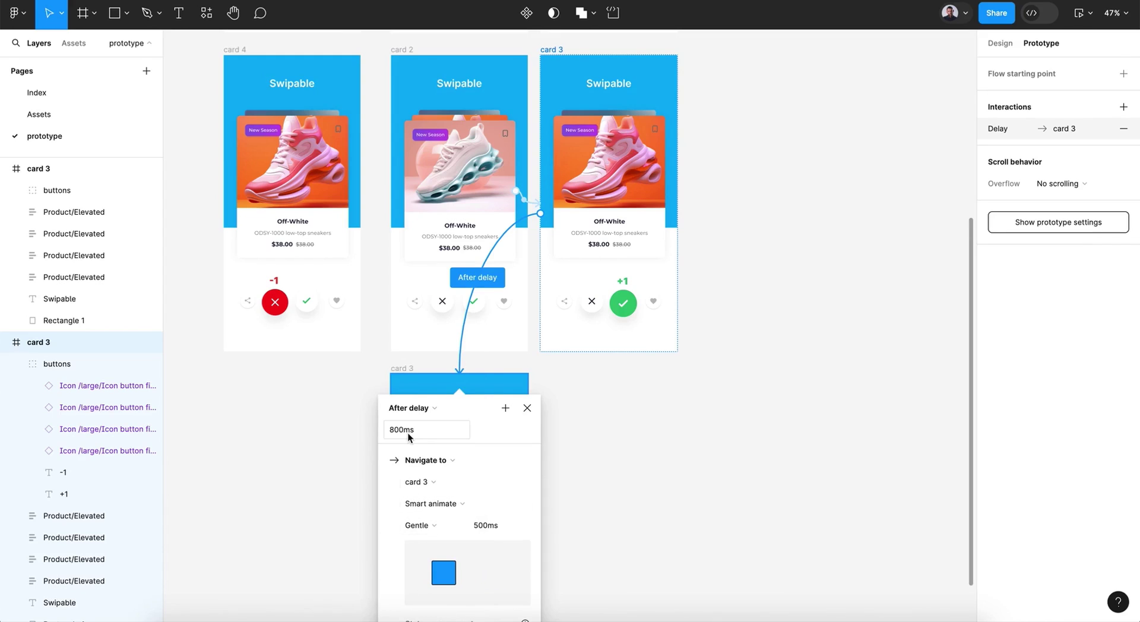
{"action": "left_click_drag", "start_coordinate": [397, 433], "coordinate": [420, 422]}
{"action": "left_click", "coordinate": [525, 408]}
Link the card 4 screen to the new card 3 screen with a 1 ms After delay trigger and a 500 ms Gentle Smart animate.
{"action": "left_click", "coordinate": [233, 50]}
{"action": "scroll", "coordinate": [235, 51], "scroll_direction": "up", "scroll_amount": 2}
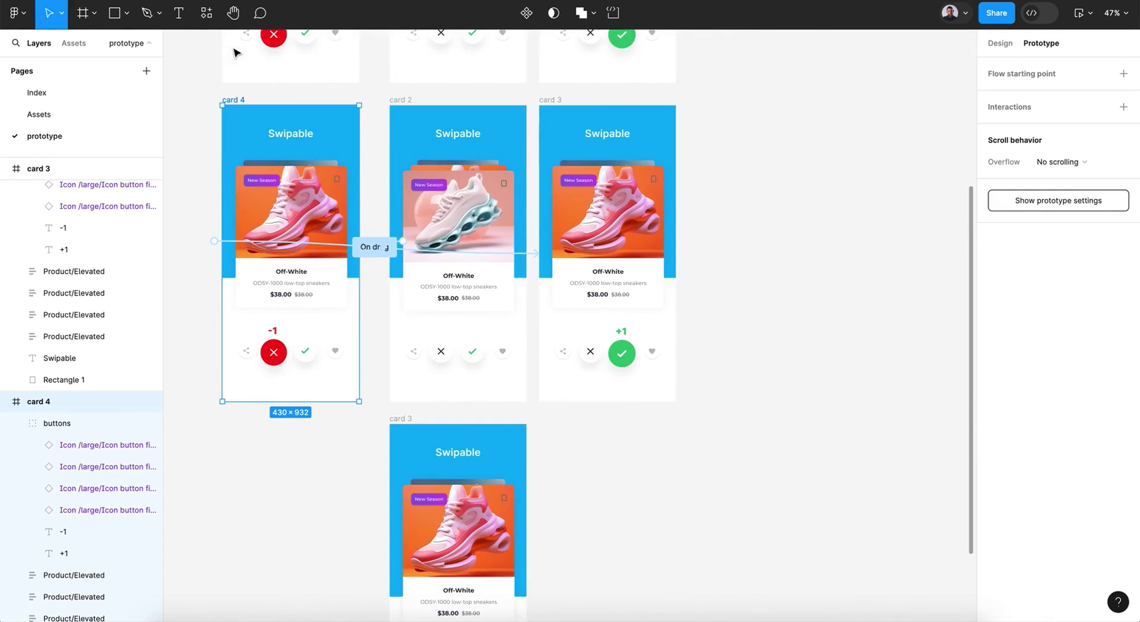
{"action": "left_click_drag", "start_coordinate": [290, 401], "coordinate": [469, 468]}
{"action": "left_click", "coordinate": [400, 458]}
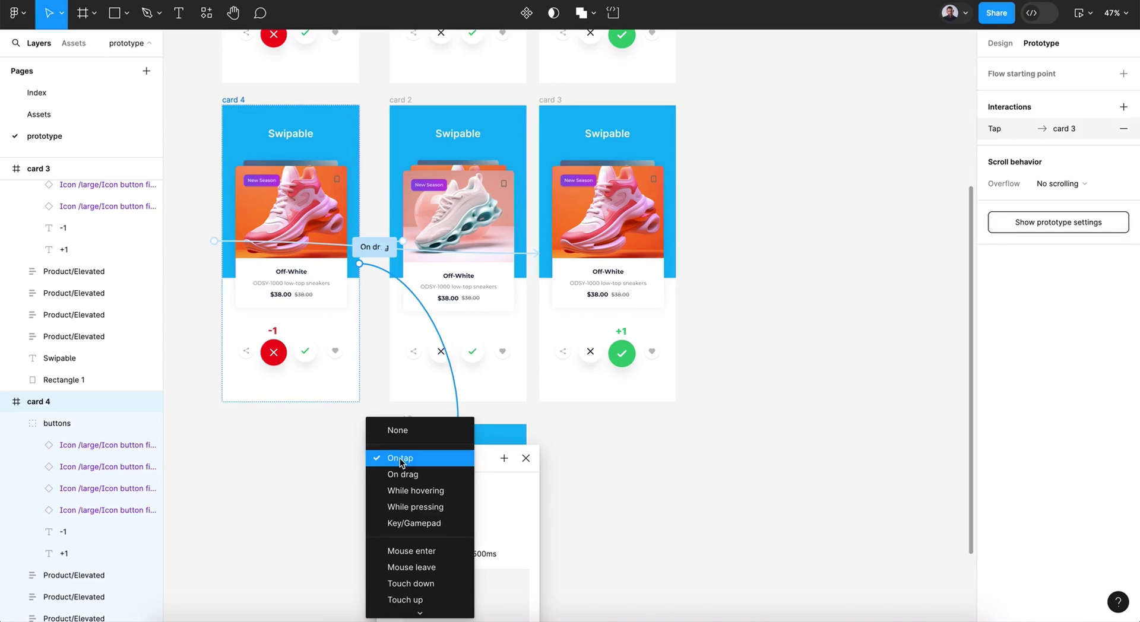
{"action": "left_click", "coordinate": [417, 605]}
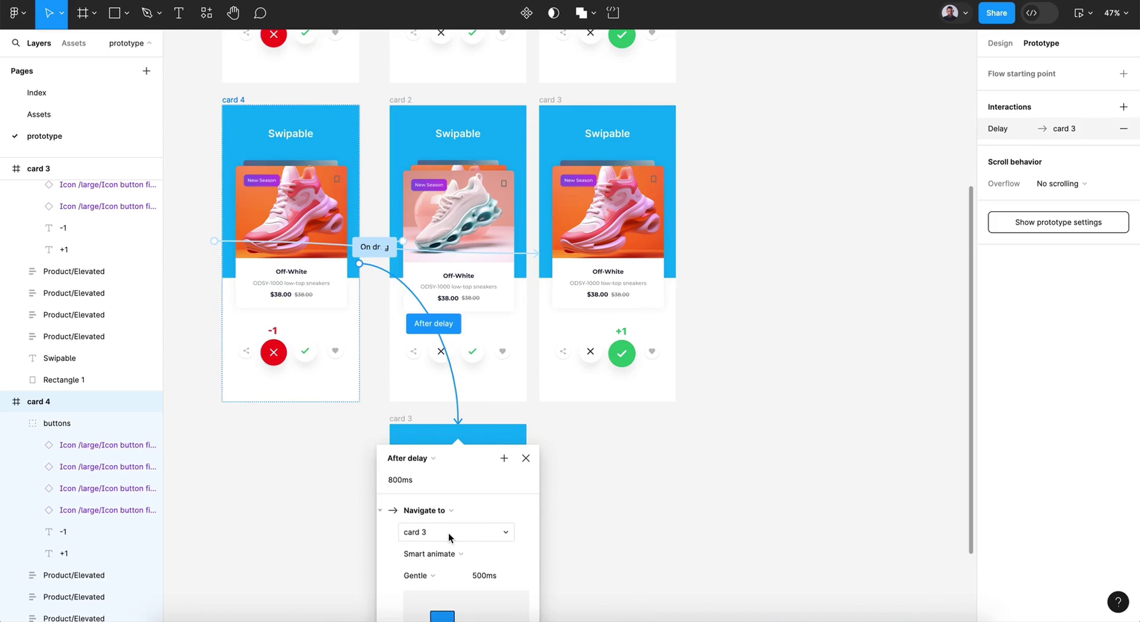
{"action": "scroll", "coordinate": [448, 533], "scroll_direction": "down", "scroll_amount": 5}
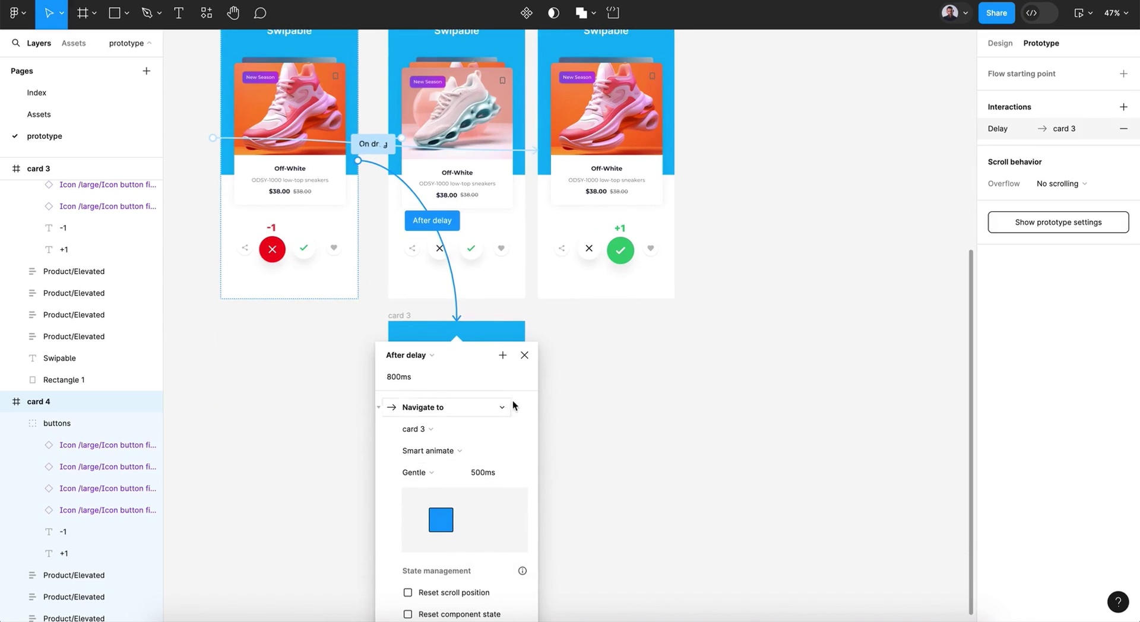
{"action": "left_click_drag", "start_coordinate": [397, 380], "coordinate": [376, 379]}
{"action": "type", "text": "1"}
{"action": "key", "text": "Return"}
{"action": "left_click", "coordinate": [667, 351]}
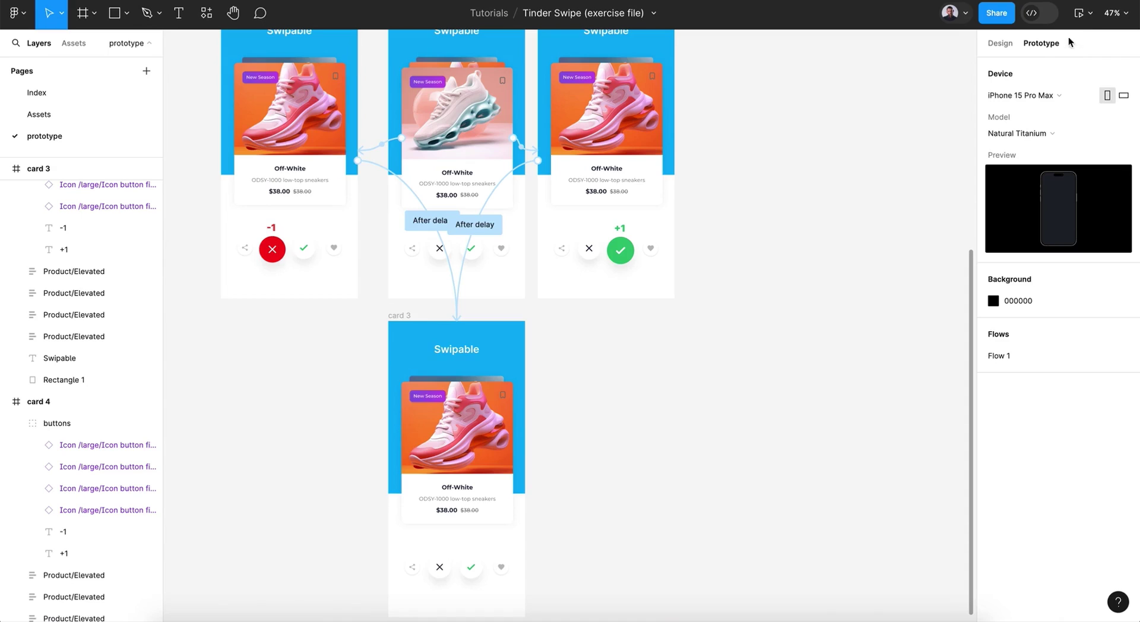
Preview the prototype again, swipe through the product cards to the right, and close the preview.
{"action": "left_click", "coordinate": [1076, 12]}
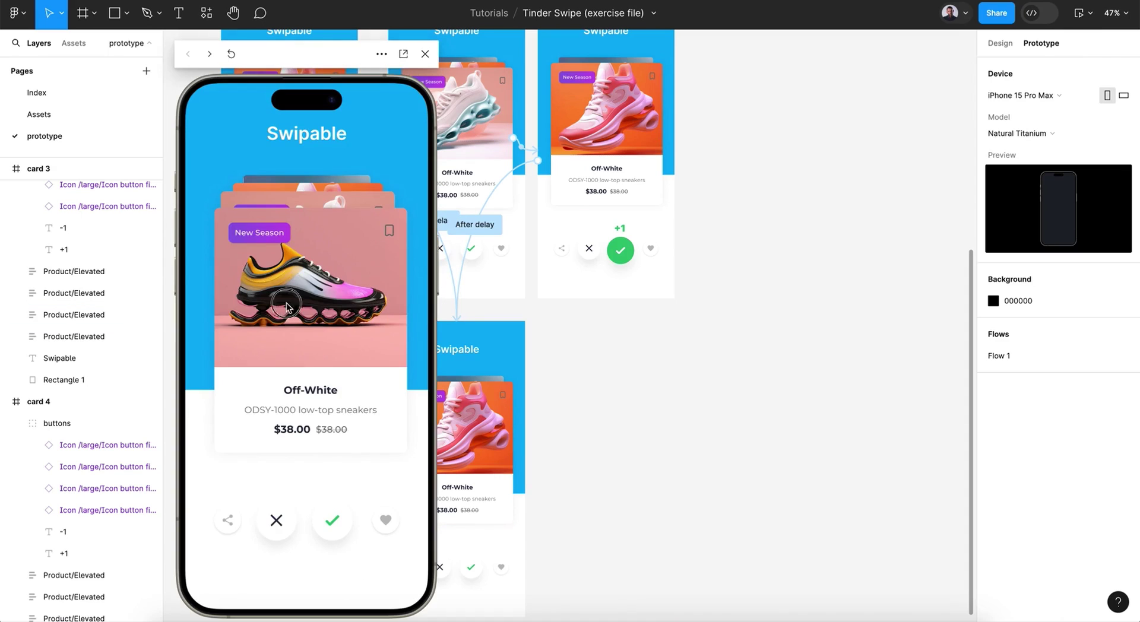
{"action": "left_click_drag", "start_coordinate": [331, 316], "coordinate": [448, 346]}
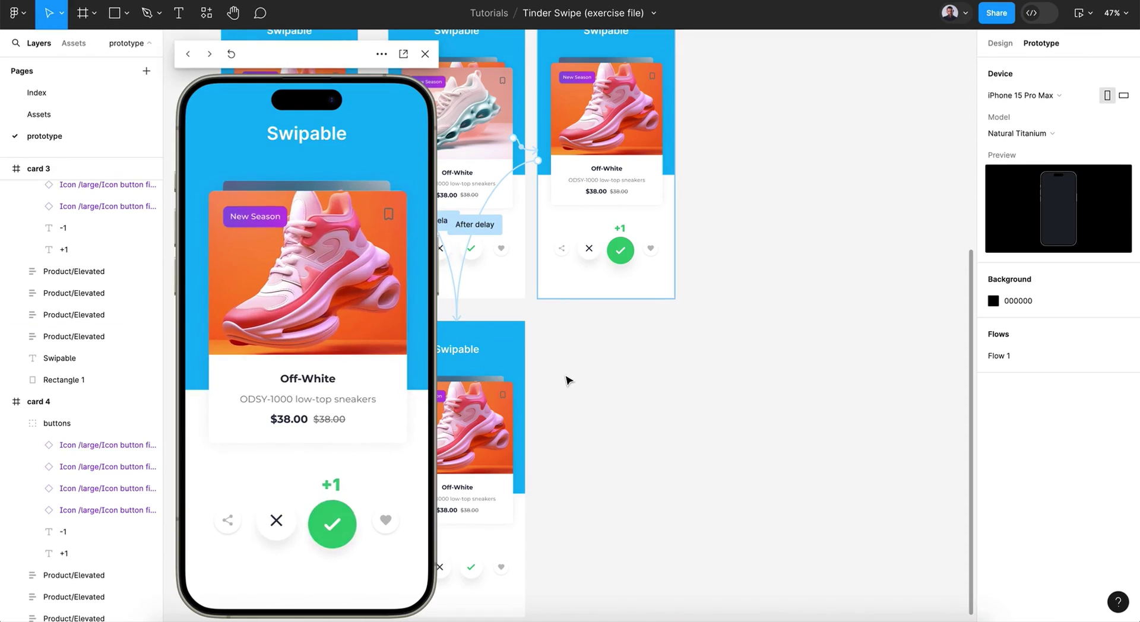
{"action": "left_click", "coordinate": [425, 54]}
Duplicate the new card 3 screen below card 2, placing the copy to its right for editing in Design mode.
{"action": "scroll", "coordinate": [600, 423], "scroll_direction": "down", "scroll_amount": 3}
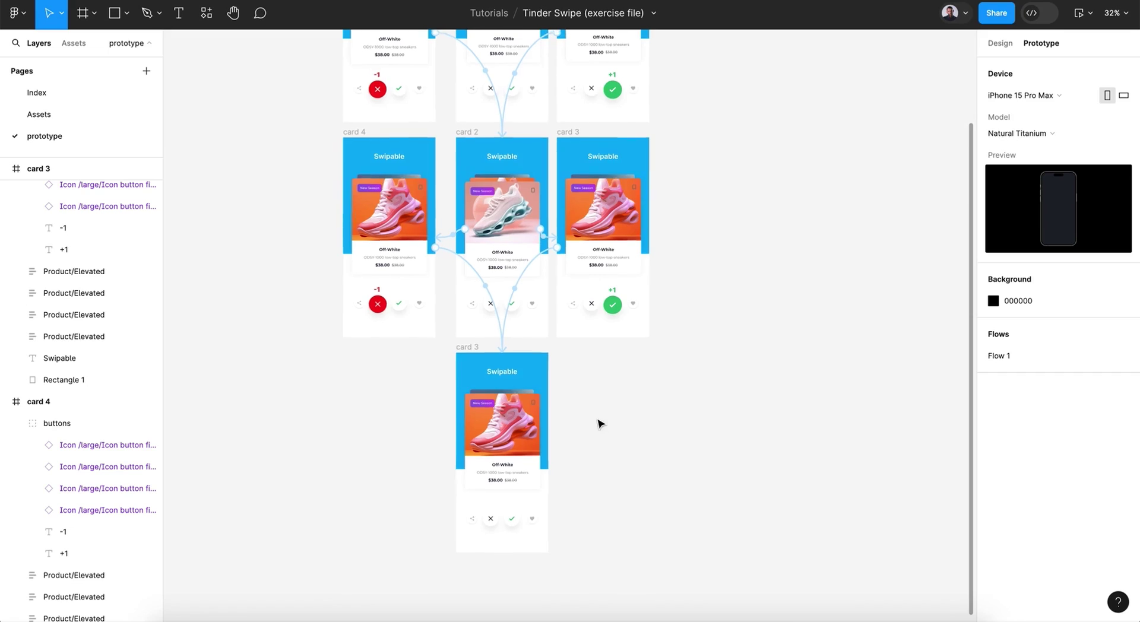
{"action": "left_click", "coordinate": [1008, 44]}
{"action": "scroll", "coordinate": [657, 328], "scroll_direction": "down", "scroll_amount": 3}
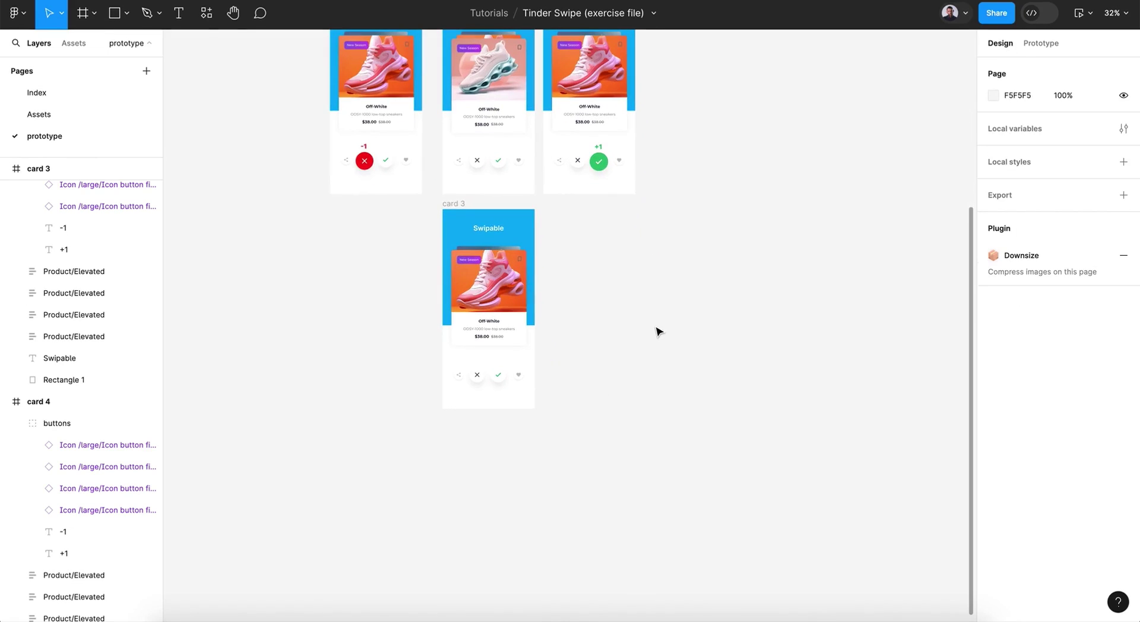
{"action": "left_click", "coordinate": [453, 204]}
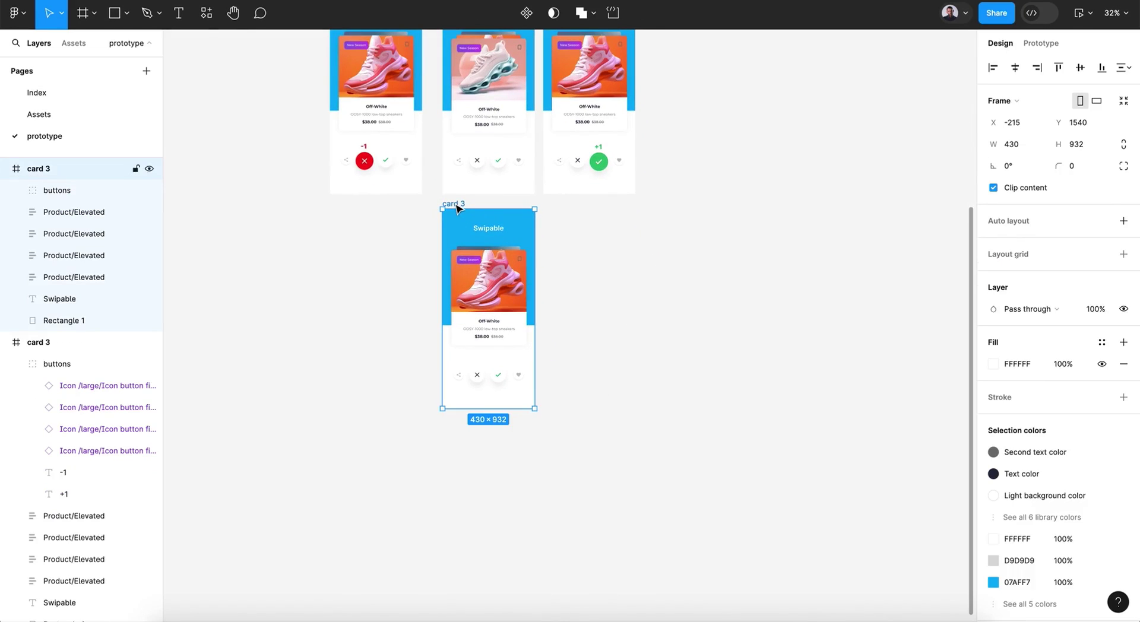
{"action": "key", "text": "ctrl+d"}
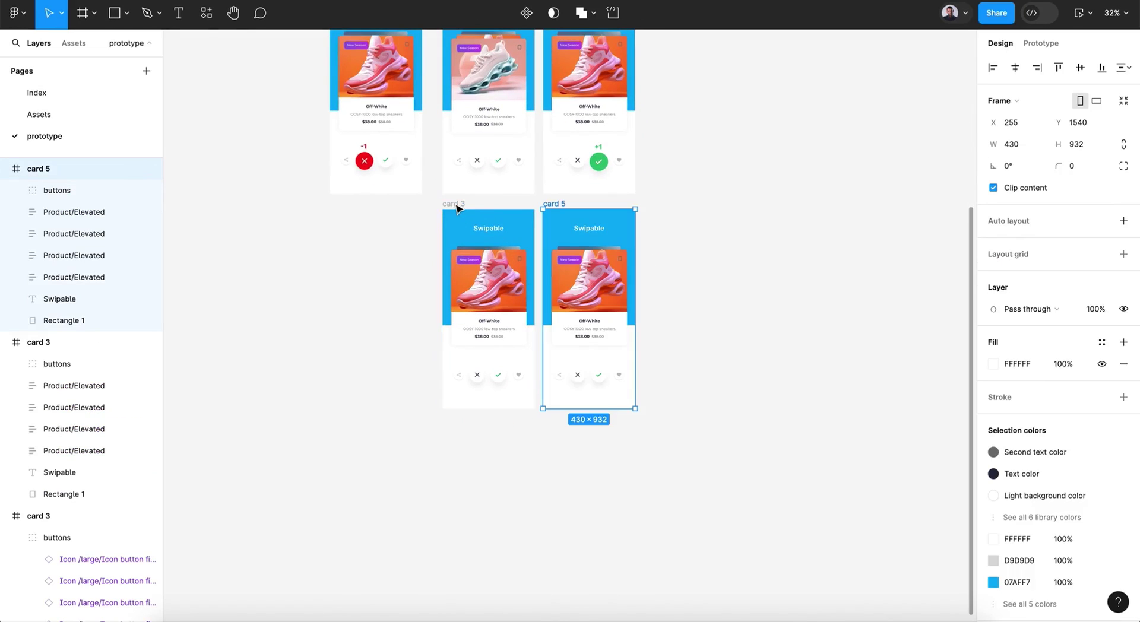
Rotate the front orange product card on the duplicated screen to -23°.
{"action": "left_click", "coordinate": [618, 277]}
{"action": "left_click", "coordinate": [1008, 189]}
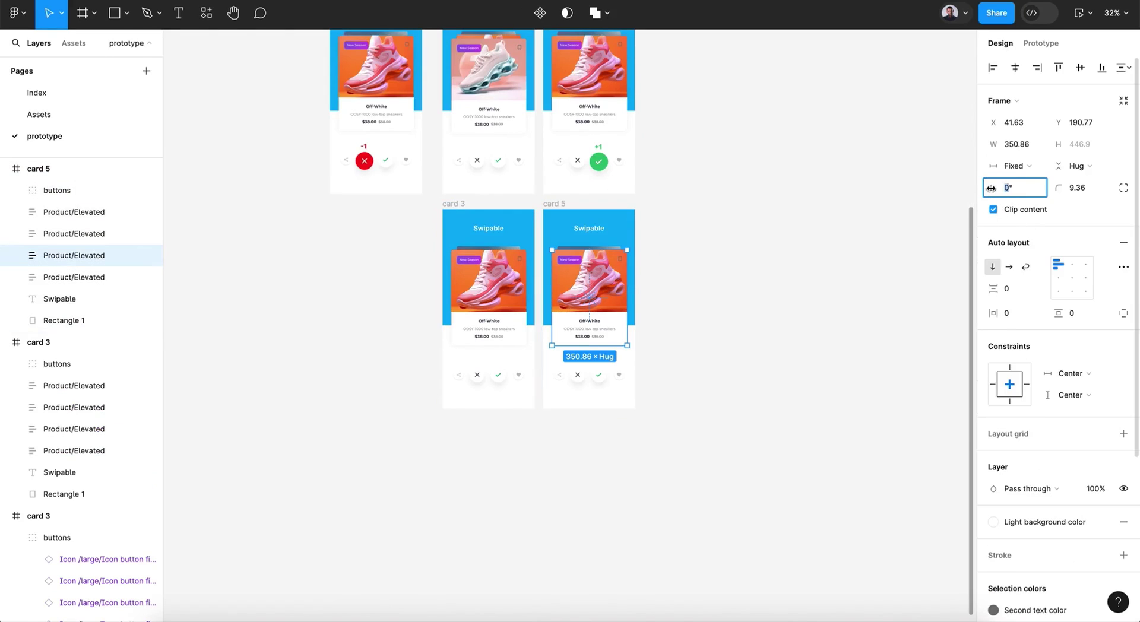
{"action": "key", "text": "Return"}
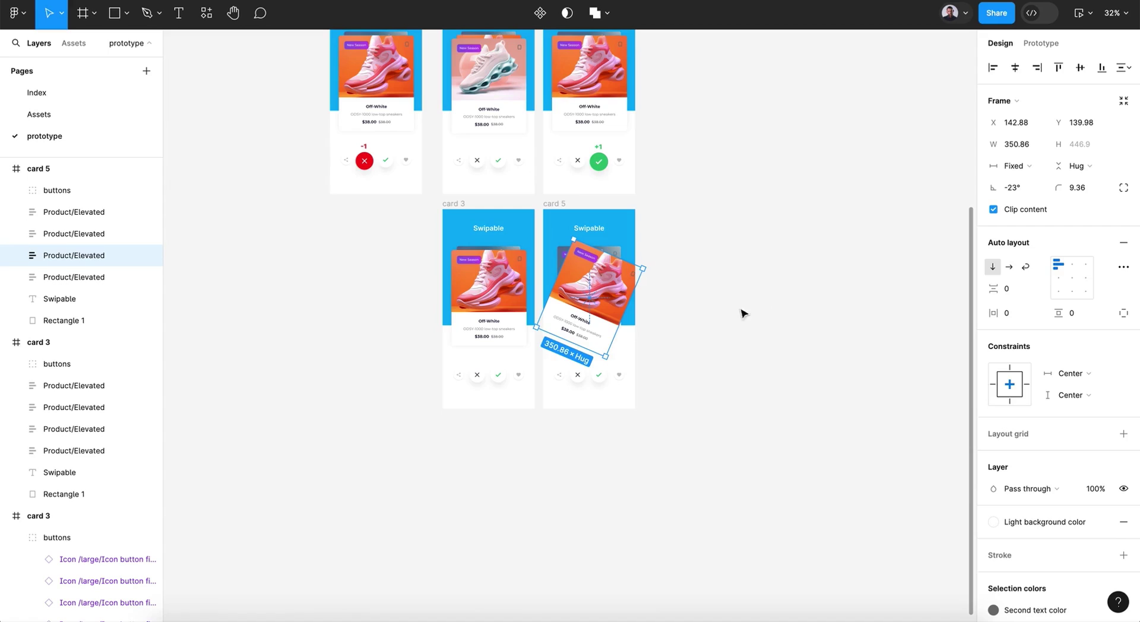
Move the rotated product card right to X 272.88 so it extends past the duplicated screen's right edge.
{"action": "key", "text": "shift+Right"}
{"action": "key", "text": "shift+Right"}
{"action": "key", "text": "shift+Right"}
{"action": "key", "text": "shift+Right"}
{"action": "key", "text": "shift+Right"}
{"action": "key", "text": "shift+Right"}
{"action": "key", "text": "shift+Right"}
{"action": "key", "text": "shift+Right"}
{"action": "key", "text": "shift+Right"}
{"action": "key", "text": "shift+Right"}
{"action": "key", "text": "shift+Right"}
{"action": "key", "text": "shift+Right"}
{"action": "key", "text": "shift+Right"}
{"action": "key", "text": "shift+Right"}
{"action": "key", "text": "shift+Right"}
{"action": "key", "text": "shift+Right"}
{"action": "key", "text": "shift+Right"}
{"action": "key", "text": "shift+Right"}
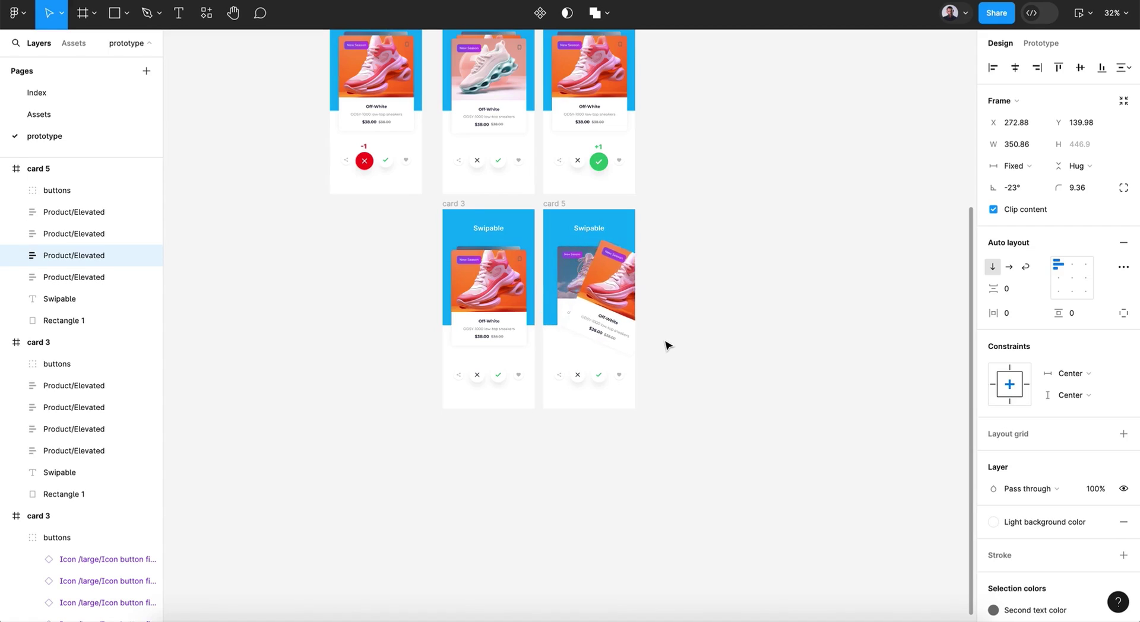
Move the rotated orange product card farther right until it lies completely outside the card 5 frame.
{"action": "key", "text": "shift+Right"}
{"action": "key", "text": "shift+Right"}
{"action": "key", "text": "shift+Right"}
{"action": "key", "text": "shift+Right"}
{"action": "key", "text": "shift+Right"}
{"action": "key", "text": "shift+Right"}
{"action": "key", "text": "shift+Right"}
{"action": "key", "text": "shift+Right"}
{"action": "key", "text": "shift+Right"}
{"action": "key", "text": "shift+Right"}
{"action": "key", "text": "shift+Right"}
{"action": "key", "text": "shift+Right"}
{"action": "key", "text": "shift+Right"}
{"action": "key", "text": "shift+Right"}
{"action": "key", "text": "shift+Right"}
{"action": "key", "text": "shift+Right"}
{"action": "key", "text": "shift+Right"}
{"action": "key", "text": "shift+Right"}
{"action": "key", "text": "shift+Right"}
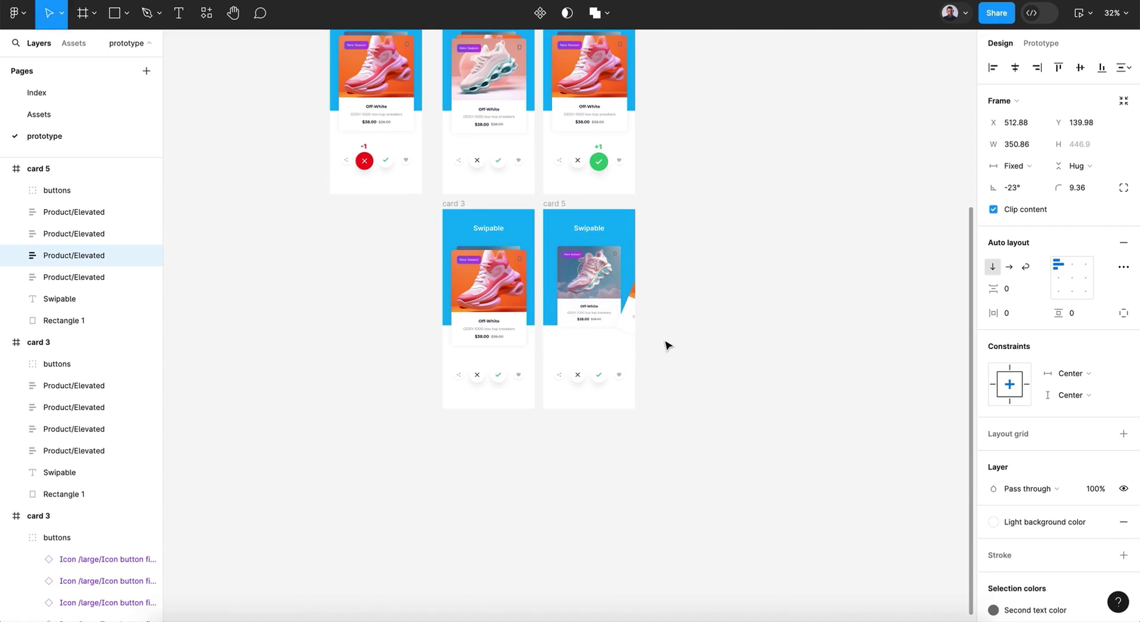
Scale the blue-sky product card on card 5 from its centre to about 339 px wide with the Scale tool.
{"action": "left_click", "coordinate": [607, 316]}
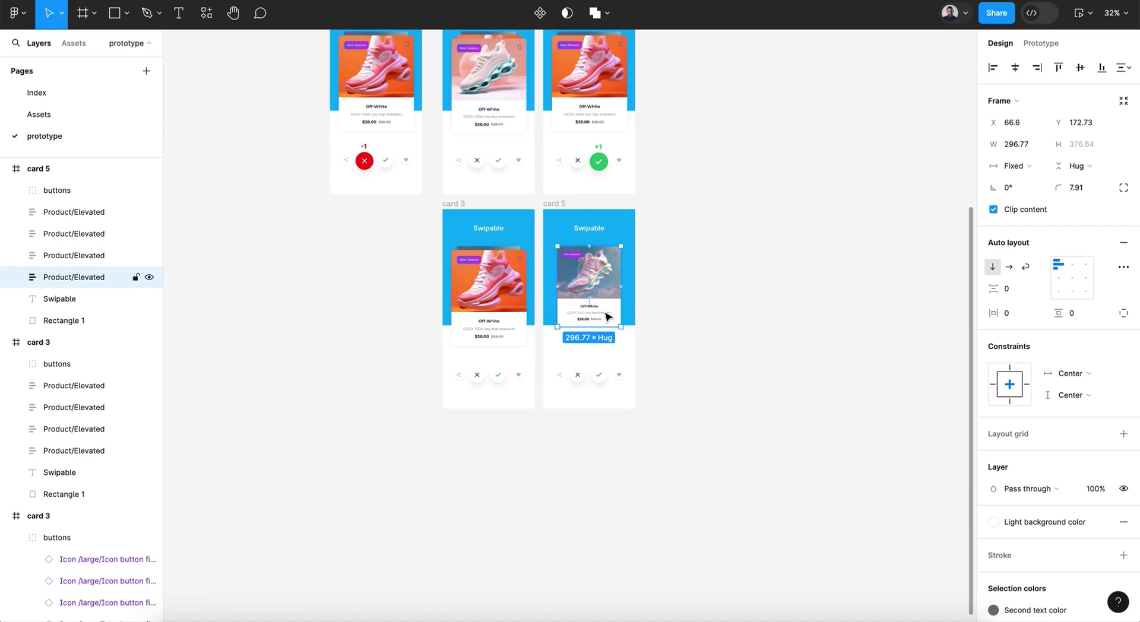
{"action": "key", "text": "k"}
{"action": "left_click_drag", "start_coordinate": [593, 325], "coordinate": [590, 337]}
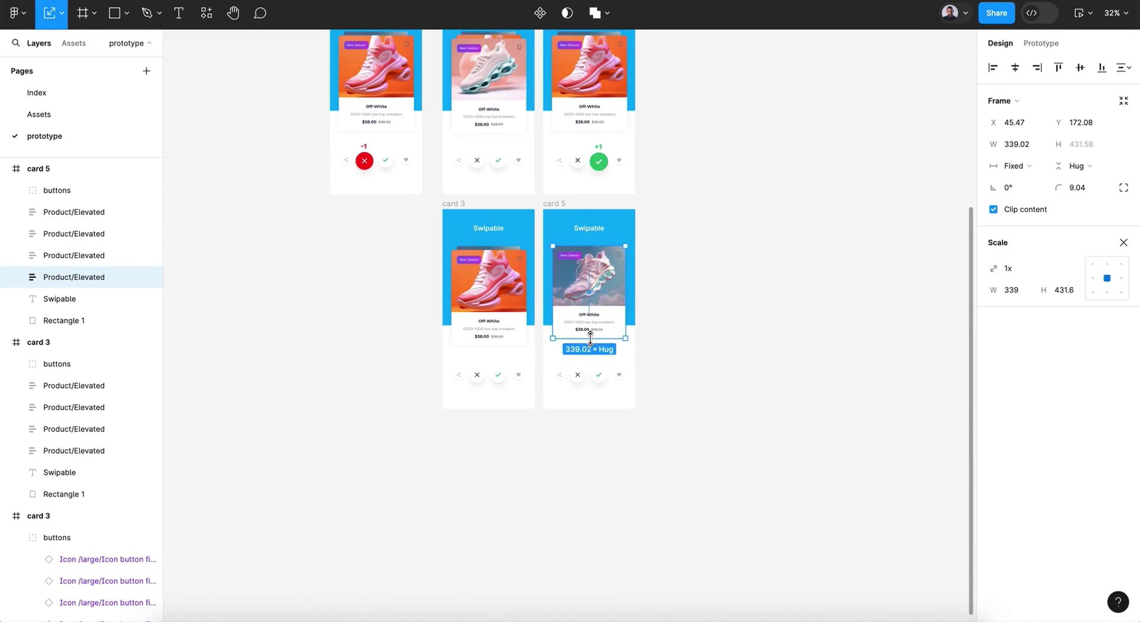
{"action": "left_click", "coordinate": [725, 338]}
Replace card 5's buttons group with a copy of the green +1 buttons group from the screen directly above.
{"action": "left_click", "coordinate": [596, 155]}
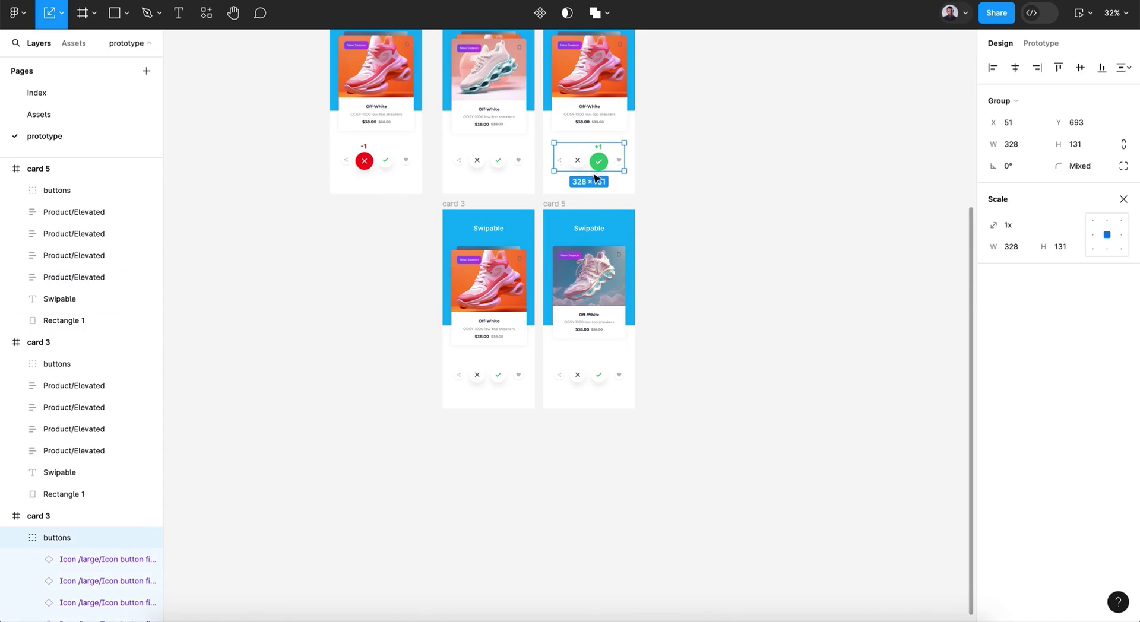
{"action": "left_click", "coordinate": [604, 374]}
{"action": "key", "text": "Delete"}
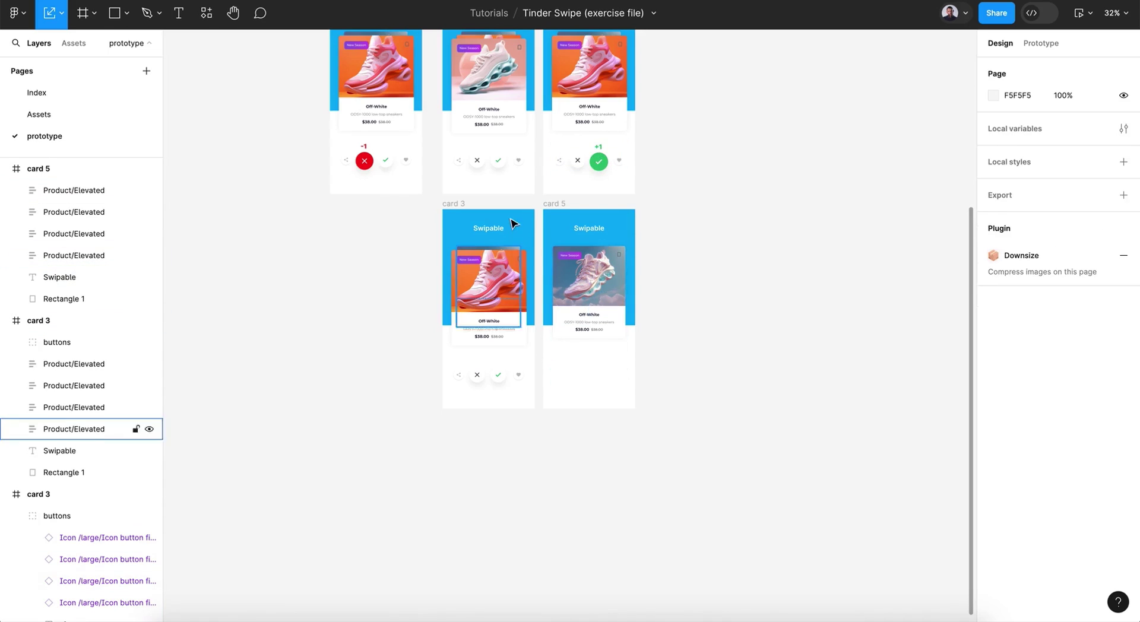
{"action": "left_click", "coordinate": [554, 204]}
{"action": "key", "text": "ctrl+v"}
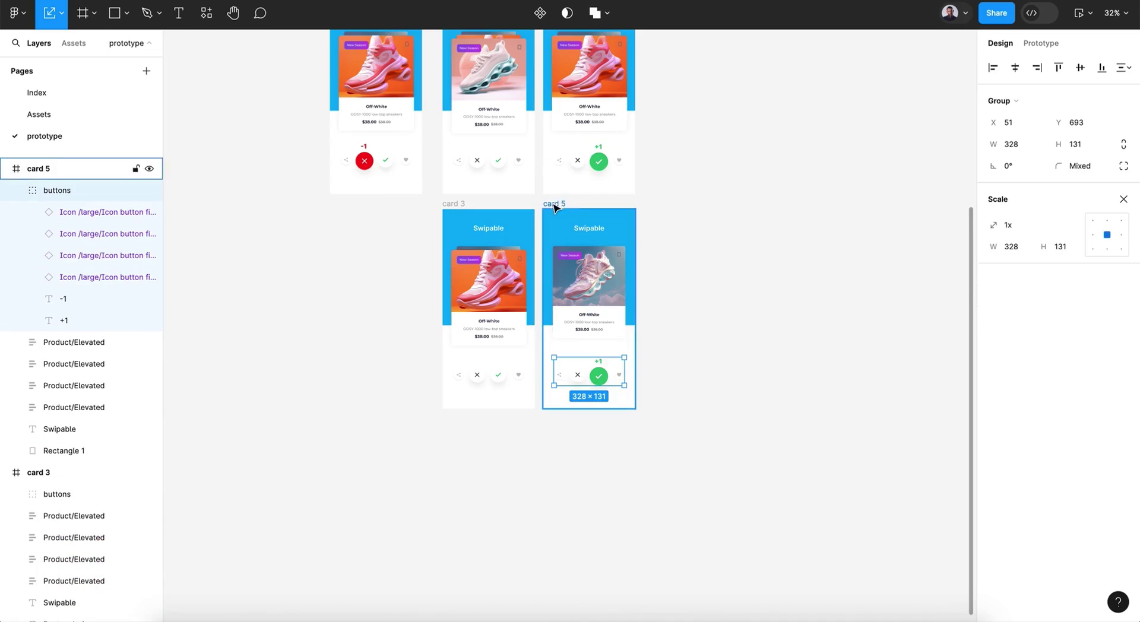
{"action": "left_click", "coordinate": [788, 357]}
Duplicate the card 3 screen beside card 5 and place the copy to its left at X -741, Y 1540.
{"action": "left_click", "coordinate": [455, 205]}
{"action": "left_click", "coordinate": [455, 205]}
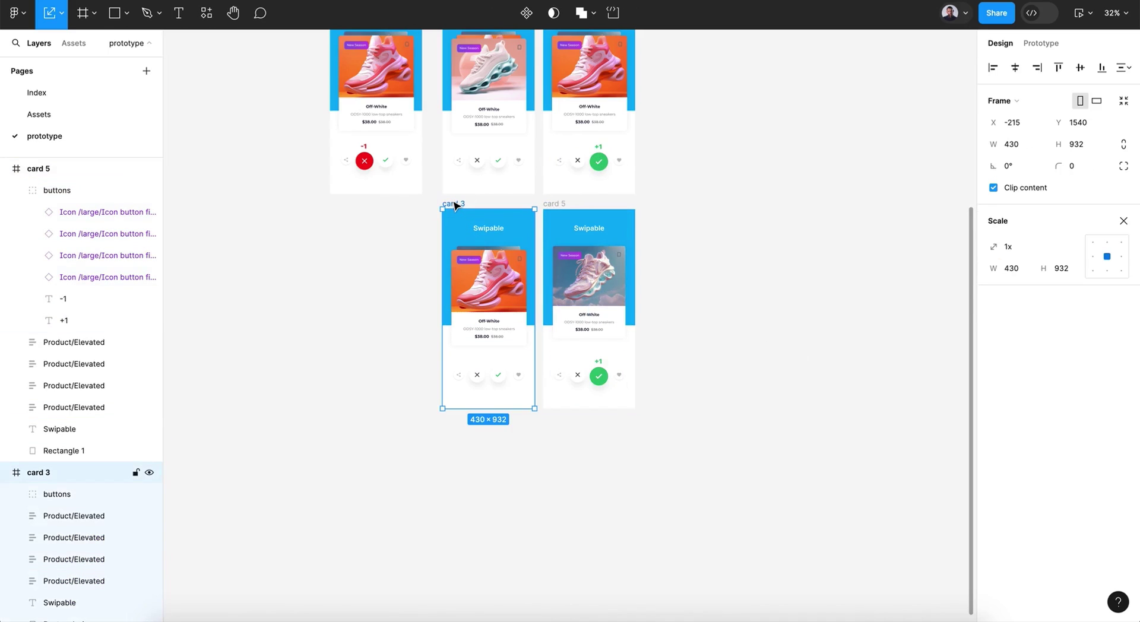
{"action": "key", "text": "ctrl+d"}
{"action": "left_click_drag", "start_coordinate": [660, 205], "coordinate": [346, 198]}
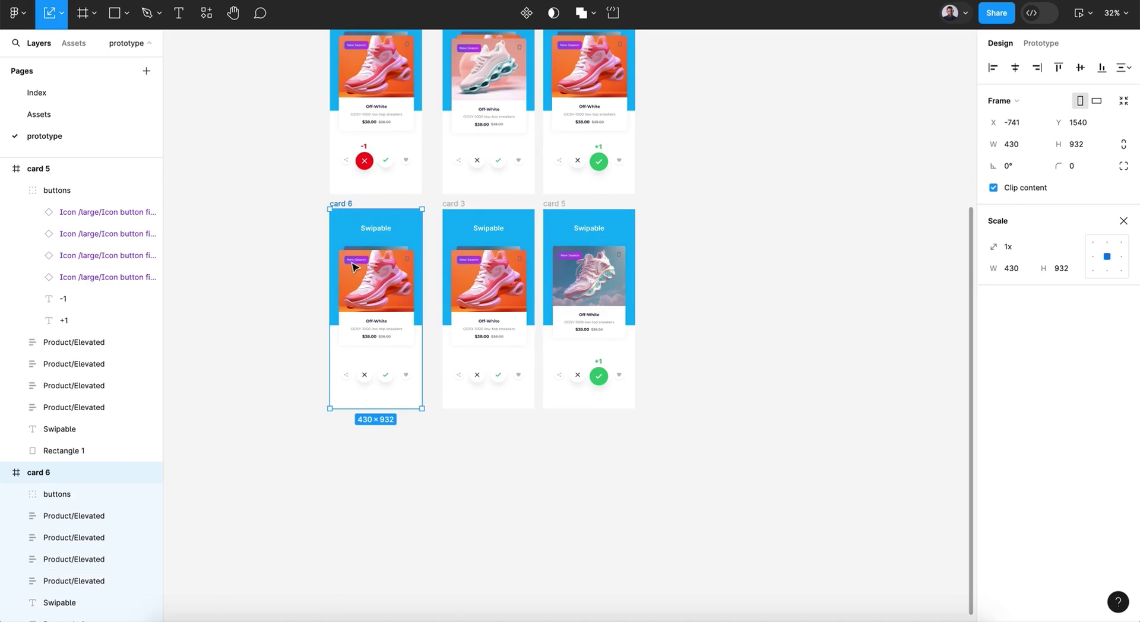
Rotate the front orange product card on card 6 to 23°.
{"action": "left_click", "coordinate": [354, 267]}
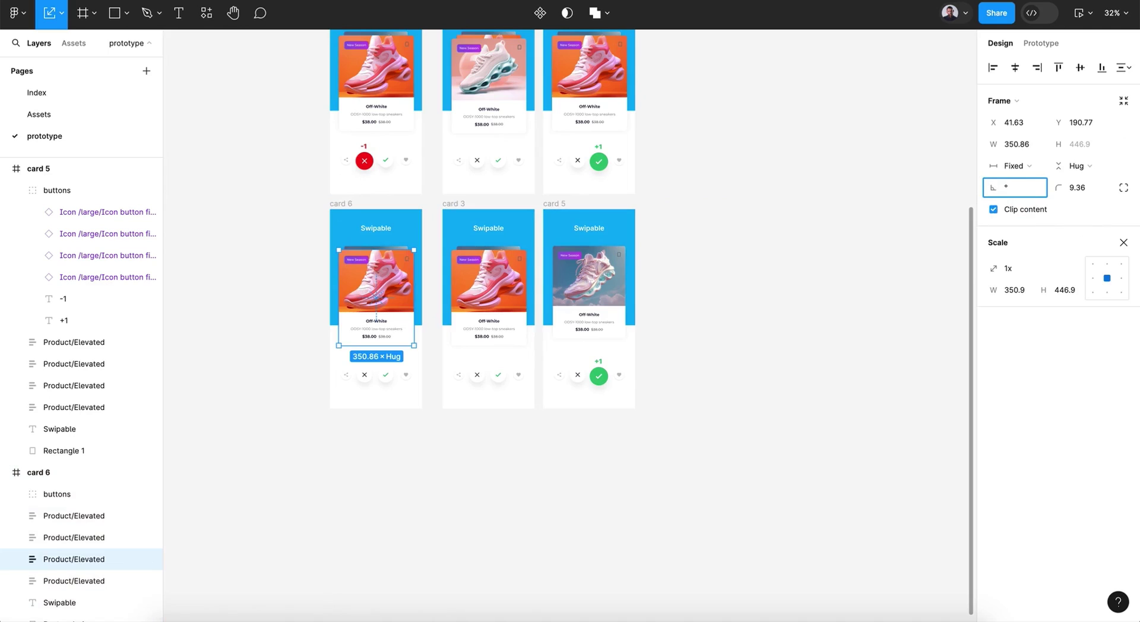
{"action": "type", "text": "3"}
{"action": "key", "text": "Return"}
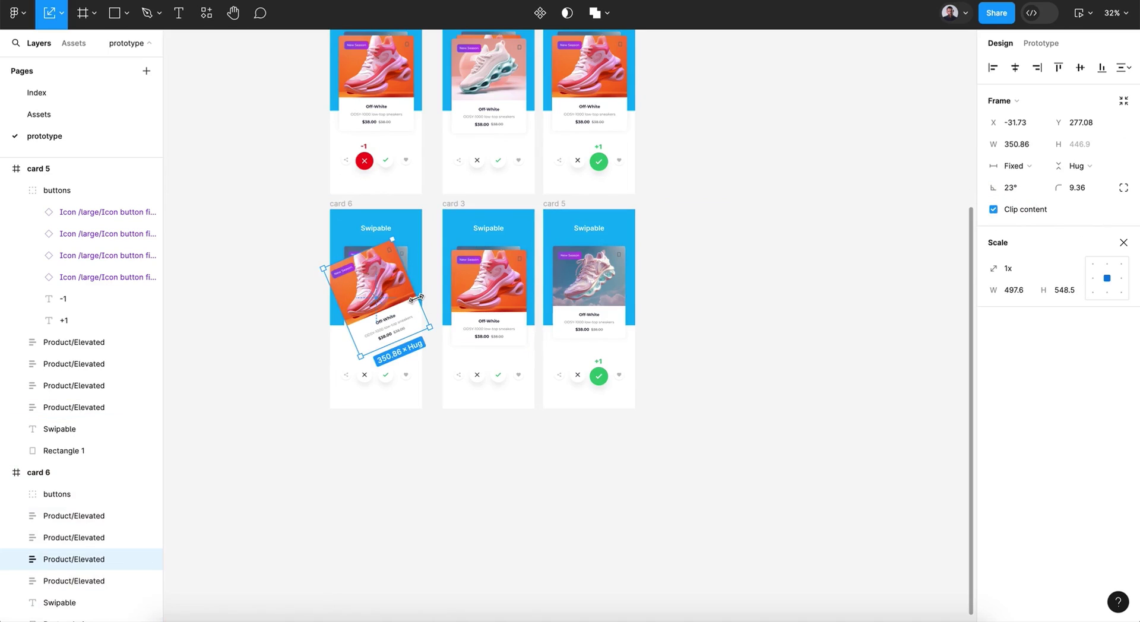
Move the rotated orange product card left until it lies outside the card 6 frame.
{"action": "key", "text": "shift+Left"}
{"action": "key", "text": "shift+Left"}
{"action": "key", "text": "shift+Left"}
{"action": "key", "text": "shift+Left"}
{"action": "key", "text": "shift+Left"}
{"action": "key", "text": "shift+Left"}
{"action": "key", "text": "shift+Left"}
{"action": "key", "text": "shift+Left"}
{"action": "key", "text": "shift+Left"}
{"action": "key", "text": "shift+Left"}
{"action": "key", "text": "shift+Left"}
{"action": "key", "text": "shift+Left"}
{"action": "key", "text": "shift+Left"}
{"action": "key", "text": "shift+Left"}
{"action": "key", "text": "shift+Left"}
{"action": "key", "text": "shift+Left"}
{"action": "key", "text": "shift+Left"}
{"action": "key", "text": "shift+Left"}
{"action": "key", "text": "shift+Left"}
{"action": "key", "text": "shift+Left"}
{"action": "key", "text": "shift+Left"}
{"action": "key", "text": "shift+Left"}
{"action": "key", "text": "shift+Left"}
{"action": "key", "text": "shift+Left"}
{"action": "key", "text": "shift+Left"}
{"action": "key", "text": "shift+Left"}
{"action": "key", "text": "shift+Left"}
{"action": "key", "text": "shift+Left"}
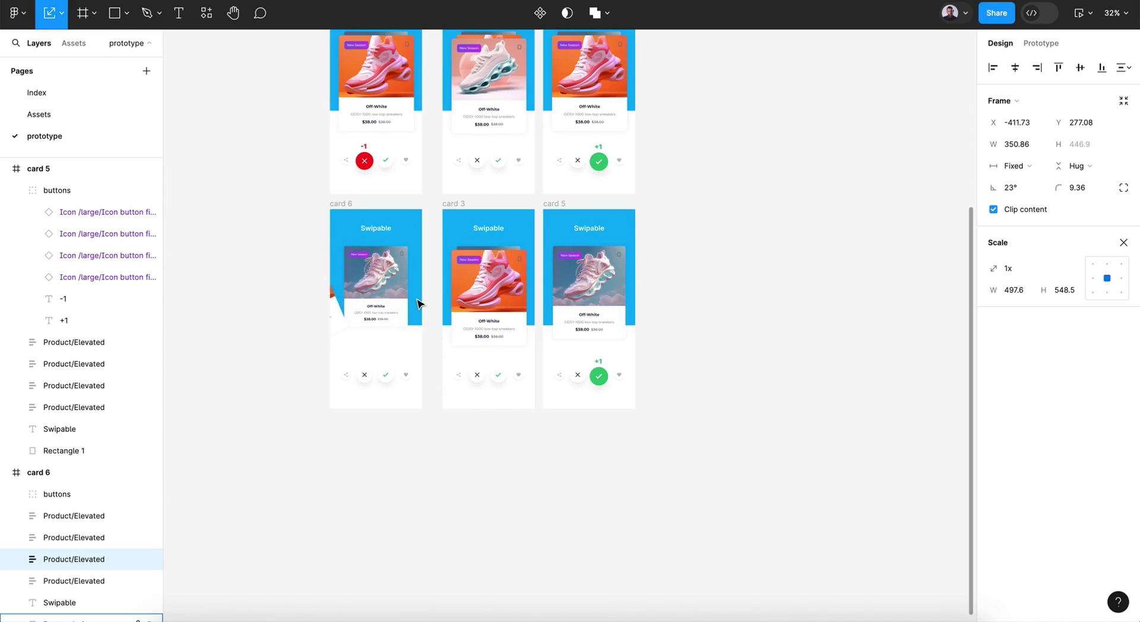
Scale the blue-sky product card on card 6 from its centre to about 352 px wide.
{"action": "left_click", "coordinate": [391, 308]}
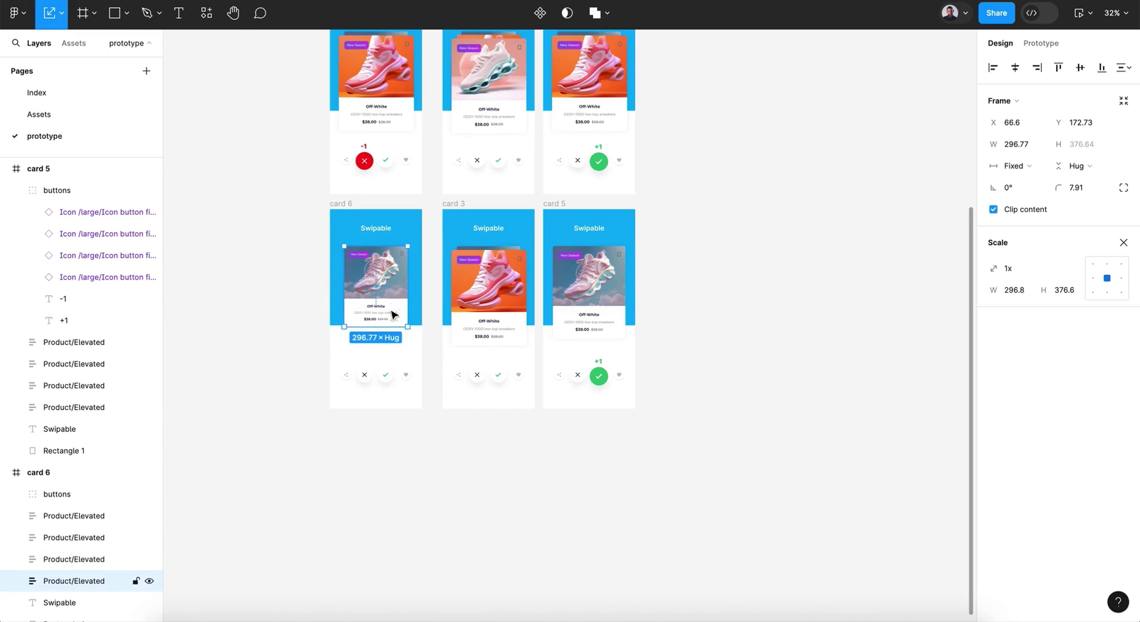
{"action": "left_click_drag", "start_coordinate": [385, 331], "coordinate": [386, 342]}
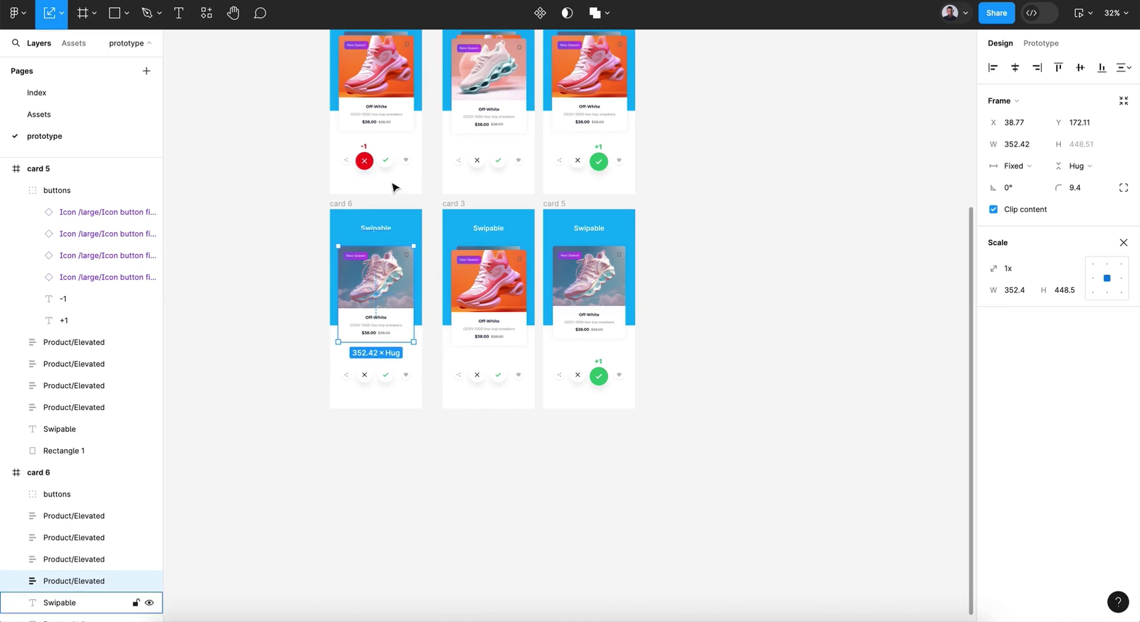
Replace card 6's buttons group with a copy of the red -1 buttons group from the screen directly above.
{"action": "left_click", "coordinate": [393, 164]}
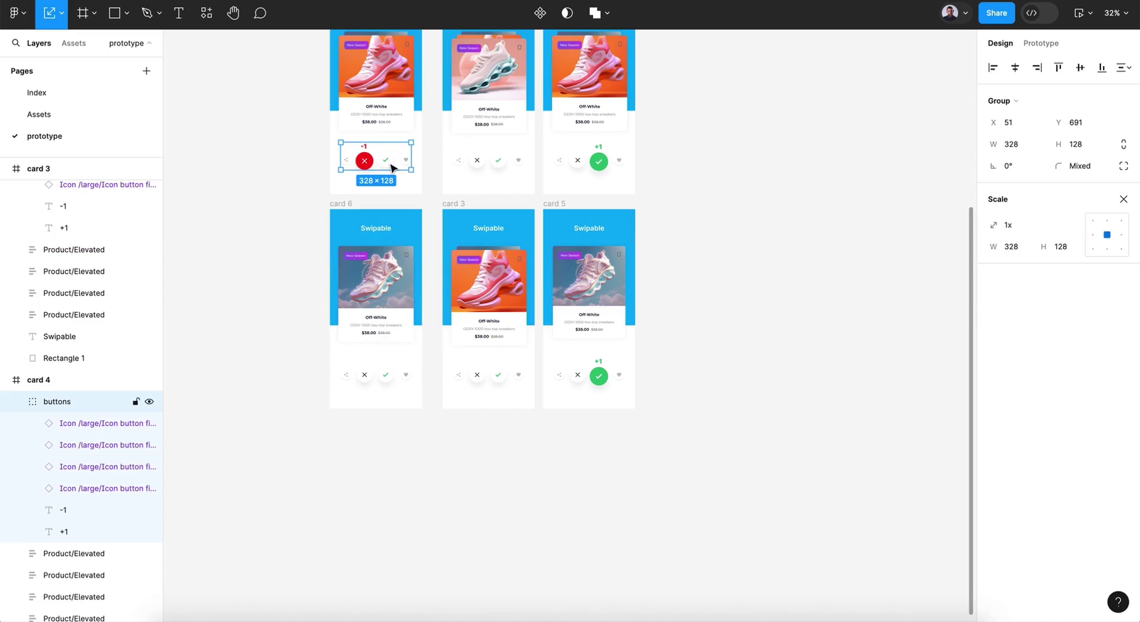
{"action": "left_click", "coordinate": [392, 380]}
{"action": "key", "text": "Delete"}
{"action": "left_click", "coordinate": [341, 204]}
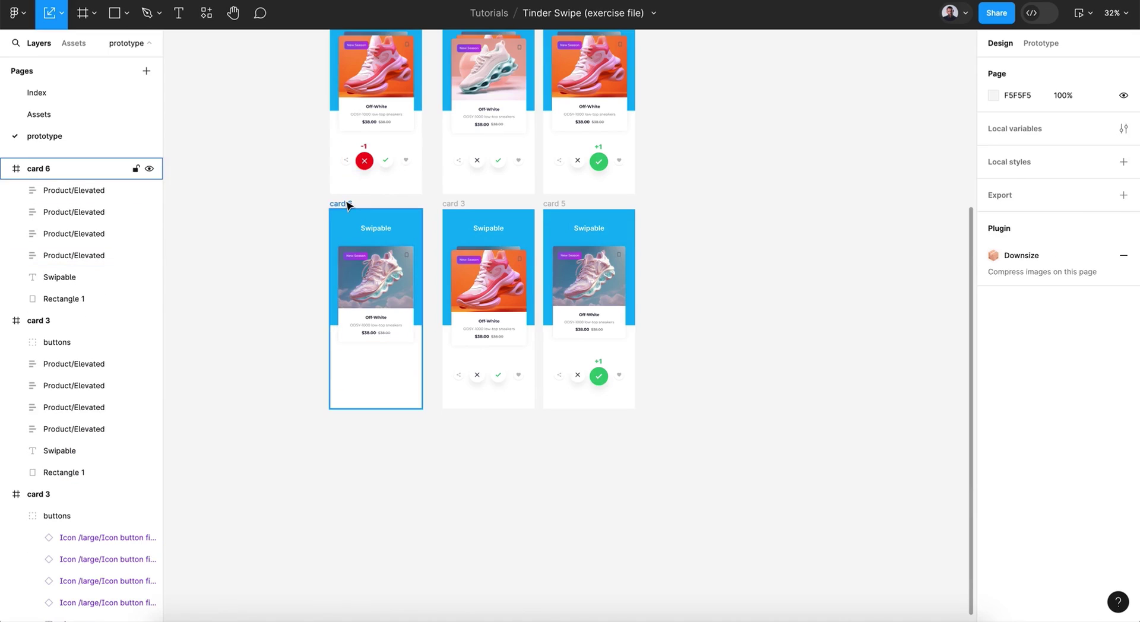
{"action": "key", "text": "ctrl+v"}
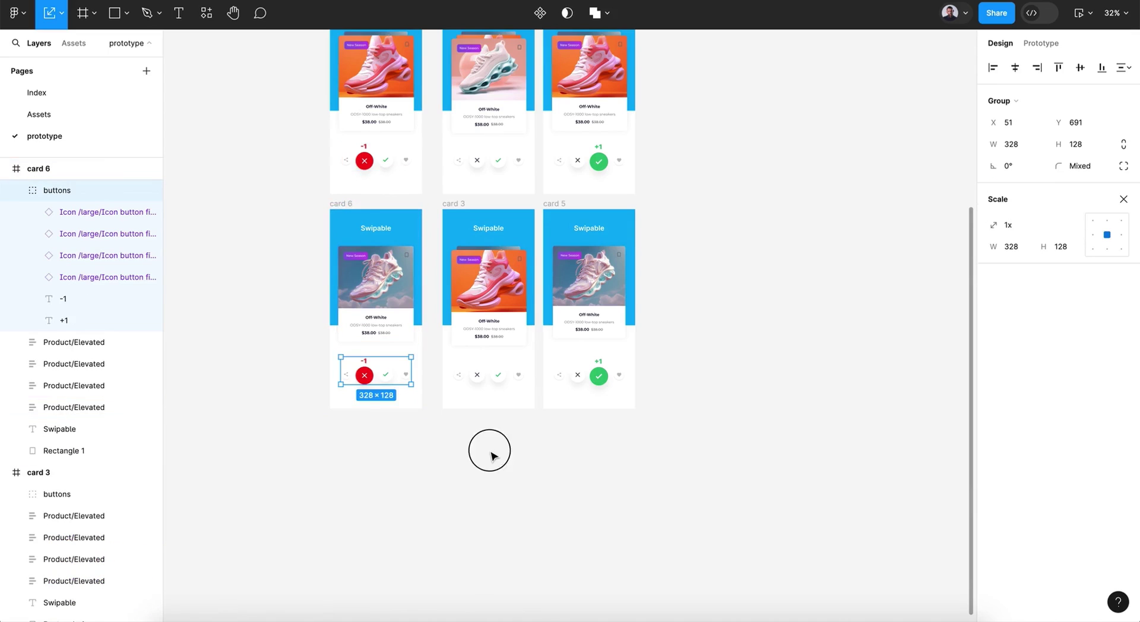
{"action": "left_click", "coordinate": [491, 453]}
Duplicate card 5 and place the copy below the middle card 3 screen at X -215, Y 2564.
{"action": "scroll", "coordinate": [491, 455], "scroll_direction": "down", "scroll_amount": 1}
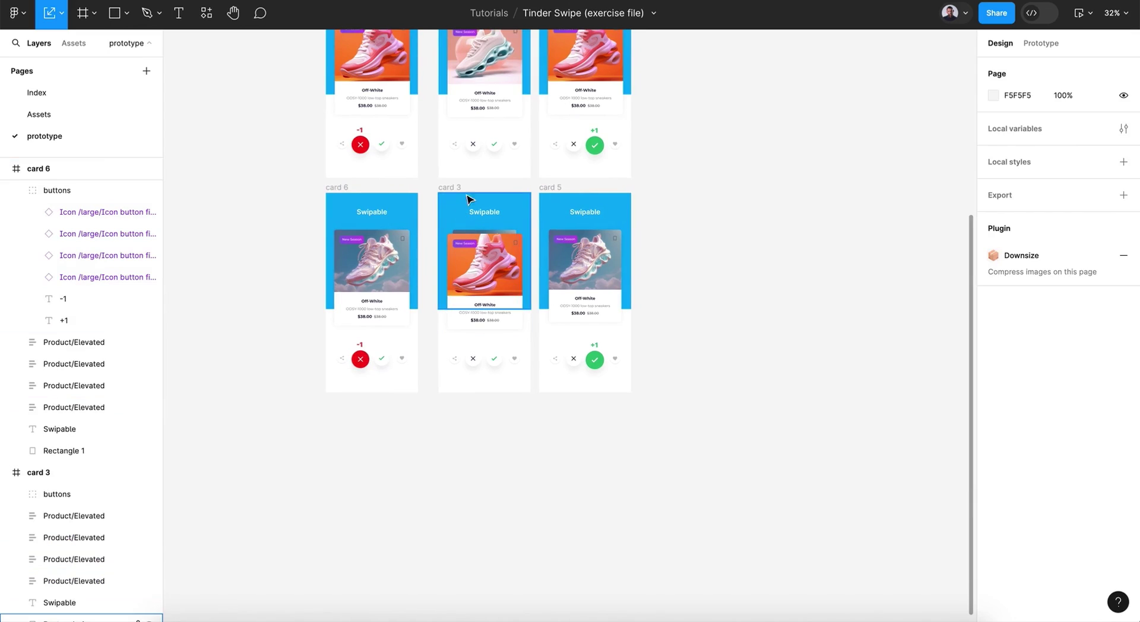
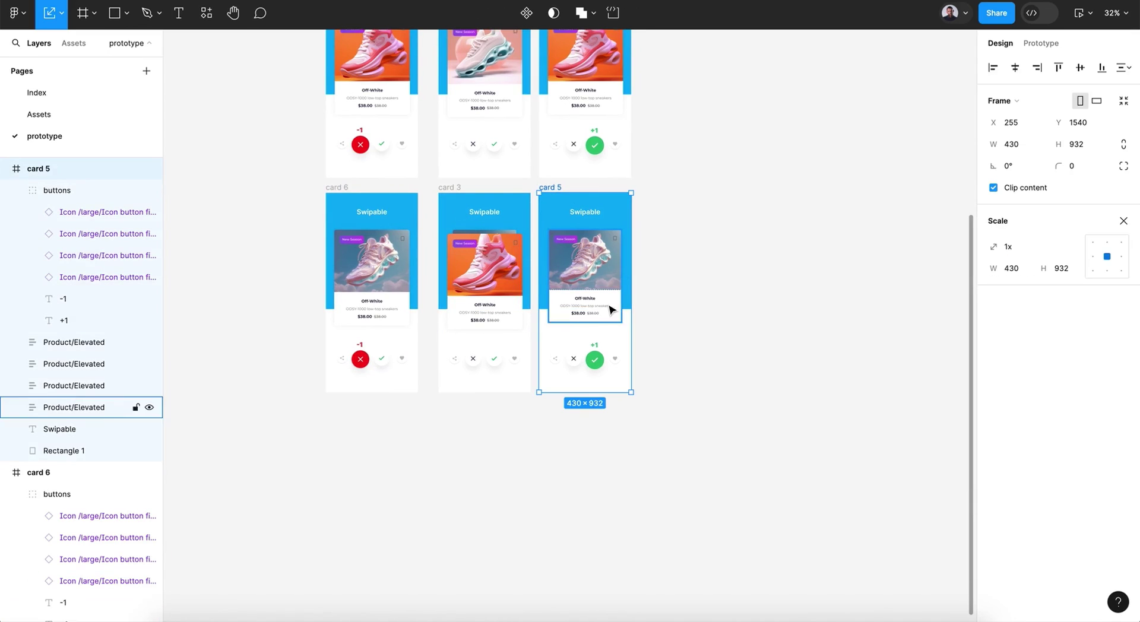
{"action": "key", "text": "ctrl+d"}
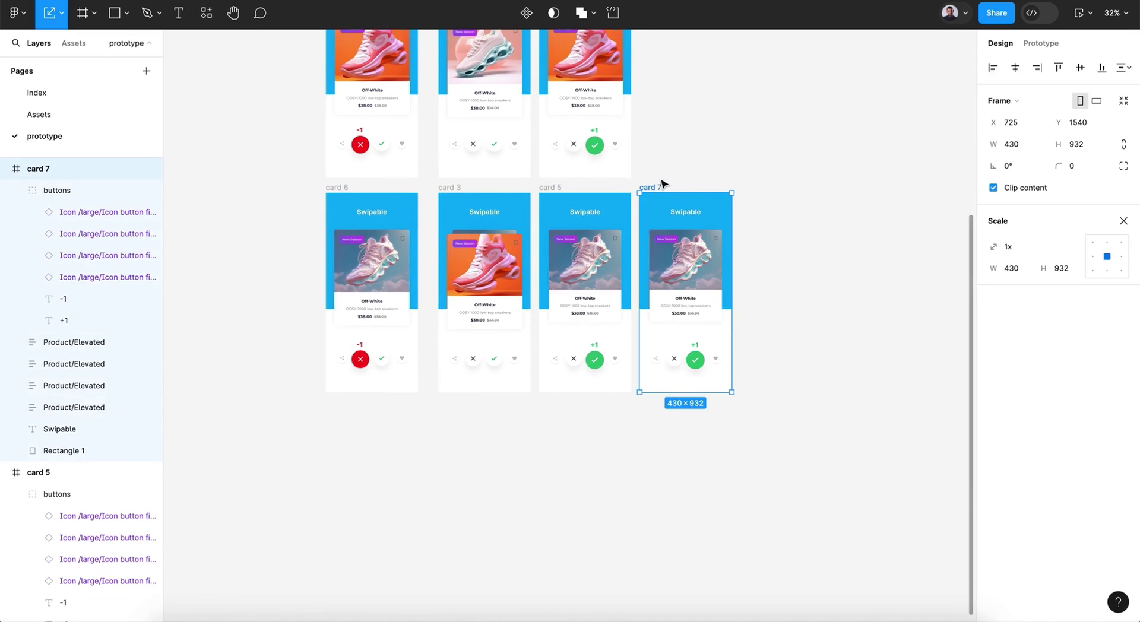
{"action": "left_click_drag", "start_coordinate": [659, 188], "coordinate": [458, 407]}
{"action": "scroll", "coordinate": [459, 406], "scroll_direction": "down", "scroll_amount": 2}
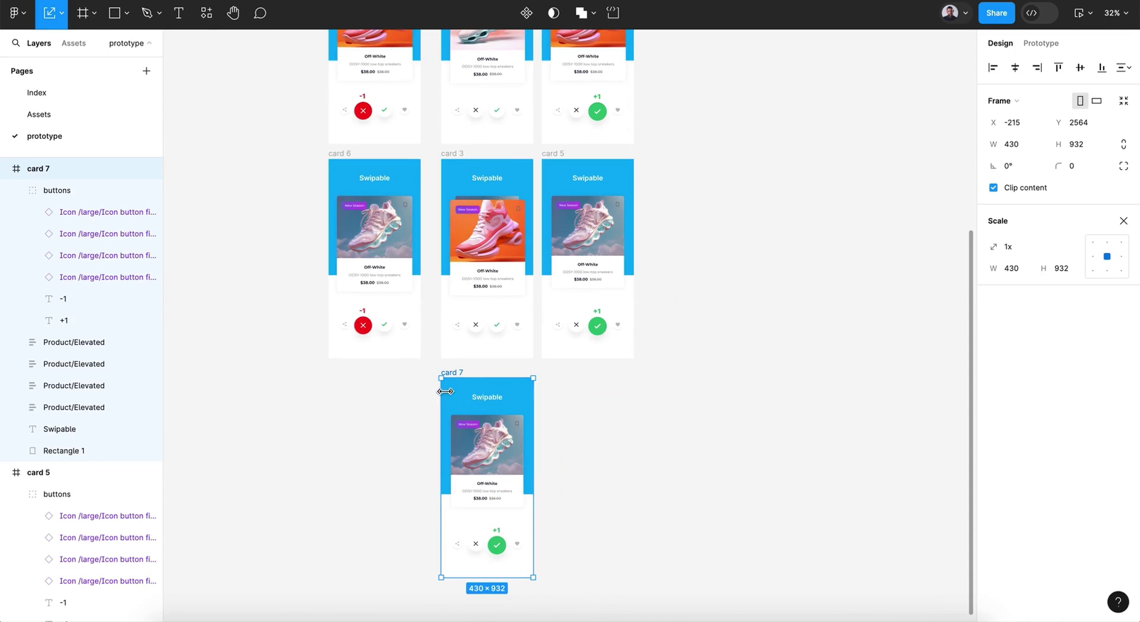
{"action": "scroll", "coordinate": [460, 373], "scroll_direction": "down", "scroll_amount": 1}
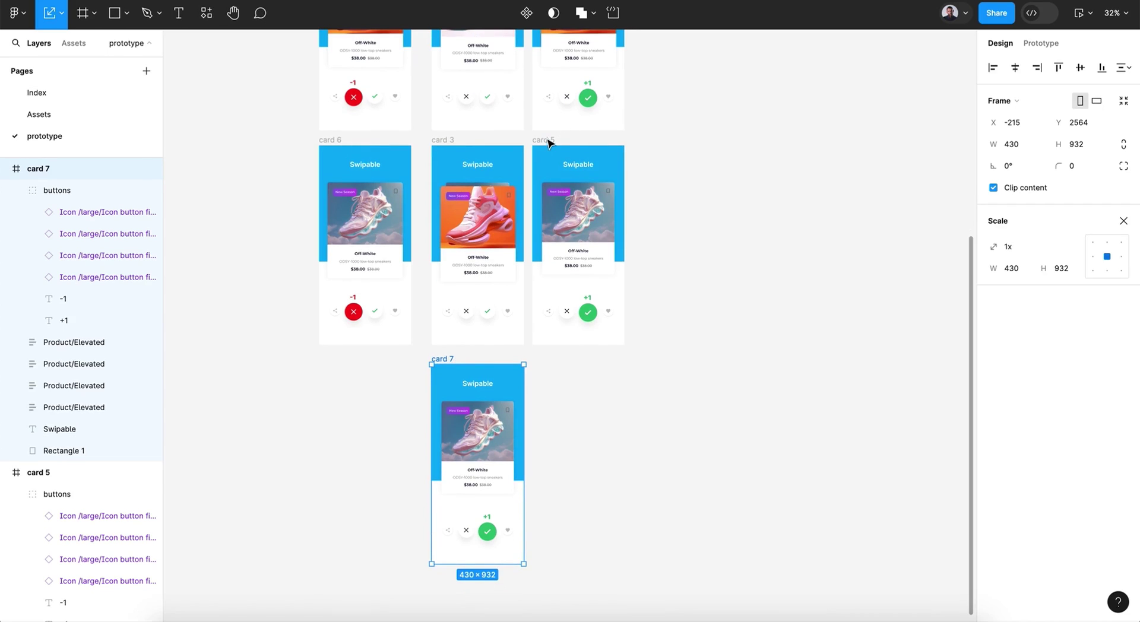
In Prototype mode, link the orange product card on the lower card 3 screen to card 5 with an On drag trigger.
{"action": "left_click", "coordinate": [546, 141]}
{"action": "scroll", "coordinate": [486, 230], "scroll_direction": "up", "scroll_amount": 3}
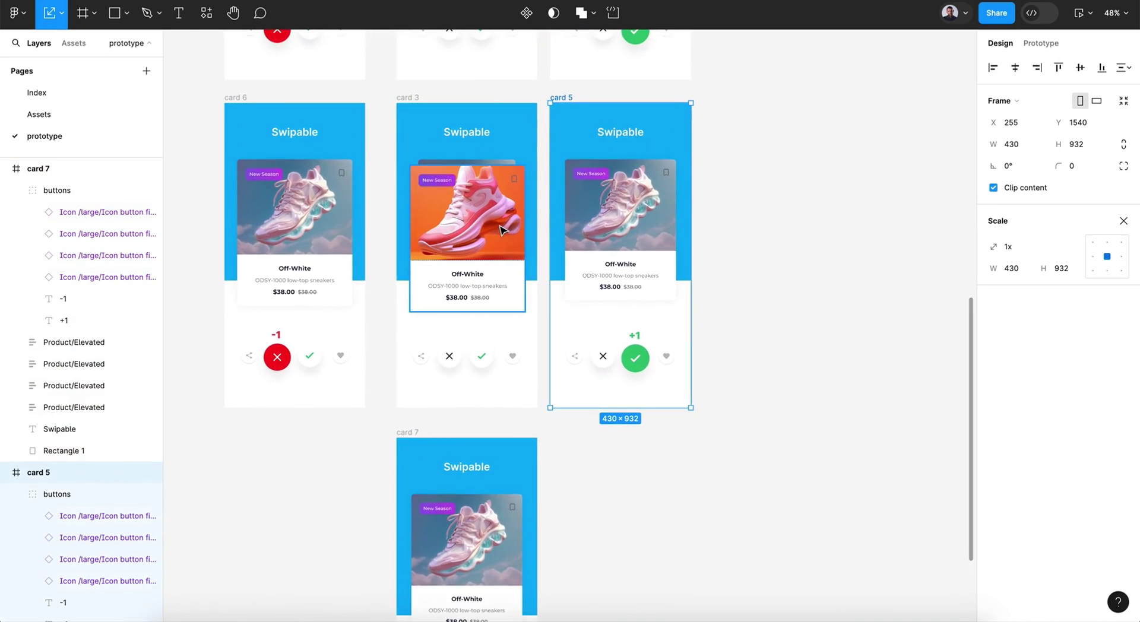
{"action": "left_click", "coordinate": [1040, 44]}
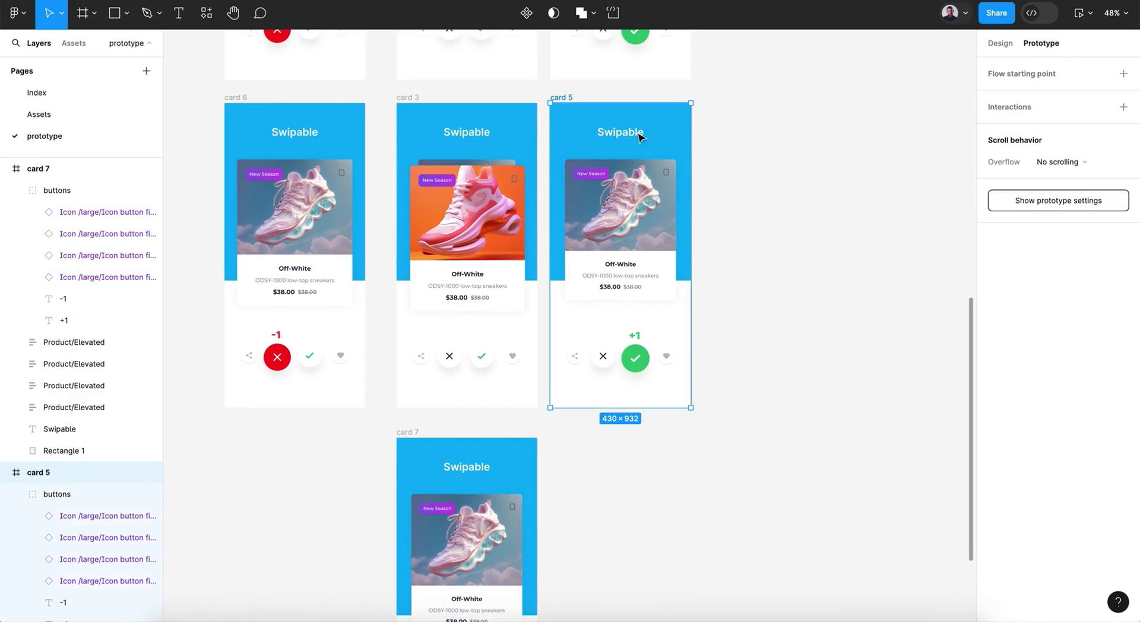
{"action": "left_click", "coordinate": [496, 240]}
{"action": "left_click_drag", "start_coordinate": [525, 240], "coordinate": [611, 246]}
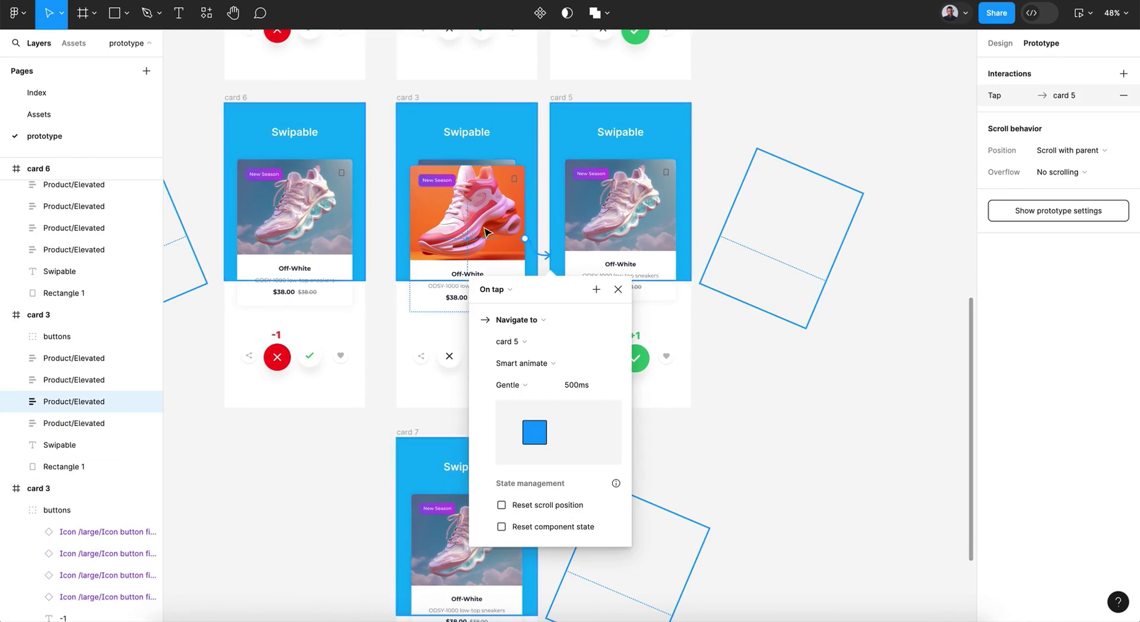
{"action": "left_click", "coordinate": [475, 287]}
{"action": "left_click", "coordinate": [493, 307]}
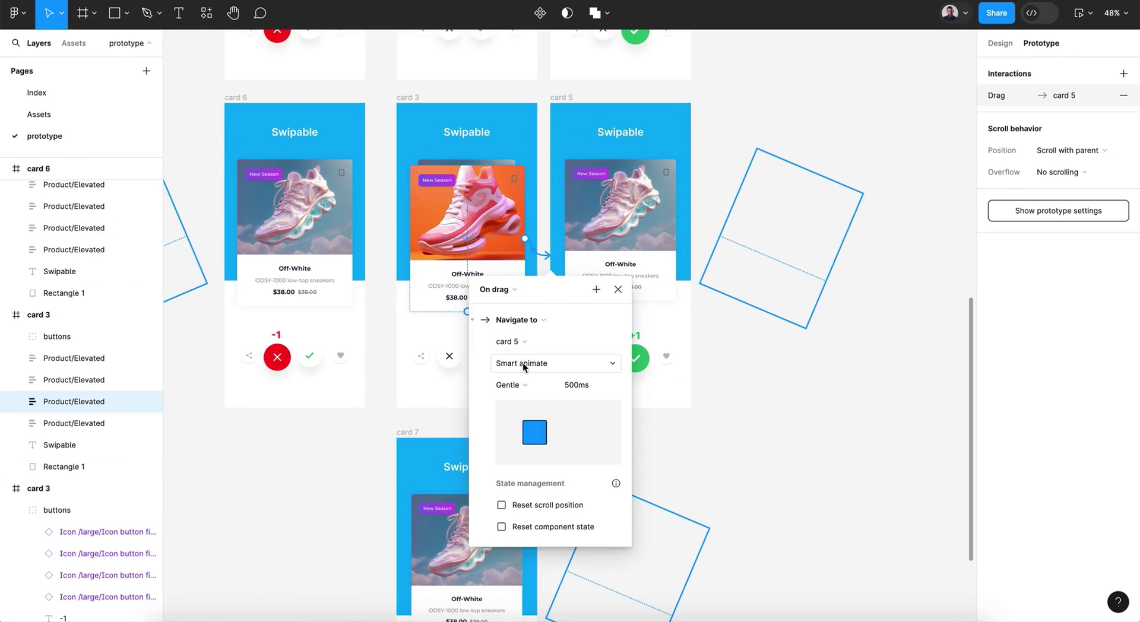
Set the animation duration of the drag interaction to card 5 to 800 ms and close its settings.
{"action": "left_click", "coordinate": [563, 385]}
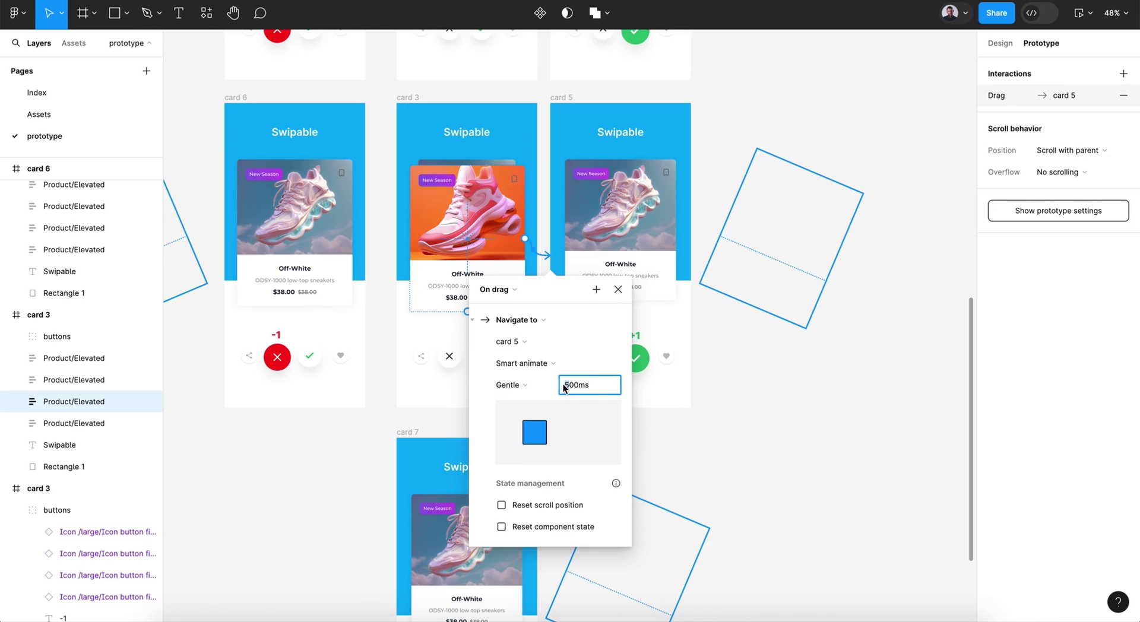
{"action": "key", "text": "Delete"}
{"action": "type", "text": "8"}
{"action": "key", "text": "Return"}
{"action": "left_click", "coordinate": [618, 290]}
Link the same orange product card to card 6 with an On drag trigger.
{"action": "left_click_drag", "start_coordinate": [410, 238], "coordinate": [338, 247]}
{"action": "left_click", "coordinate": [319, 293]}
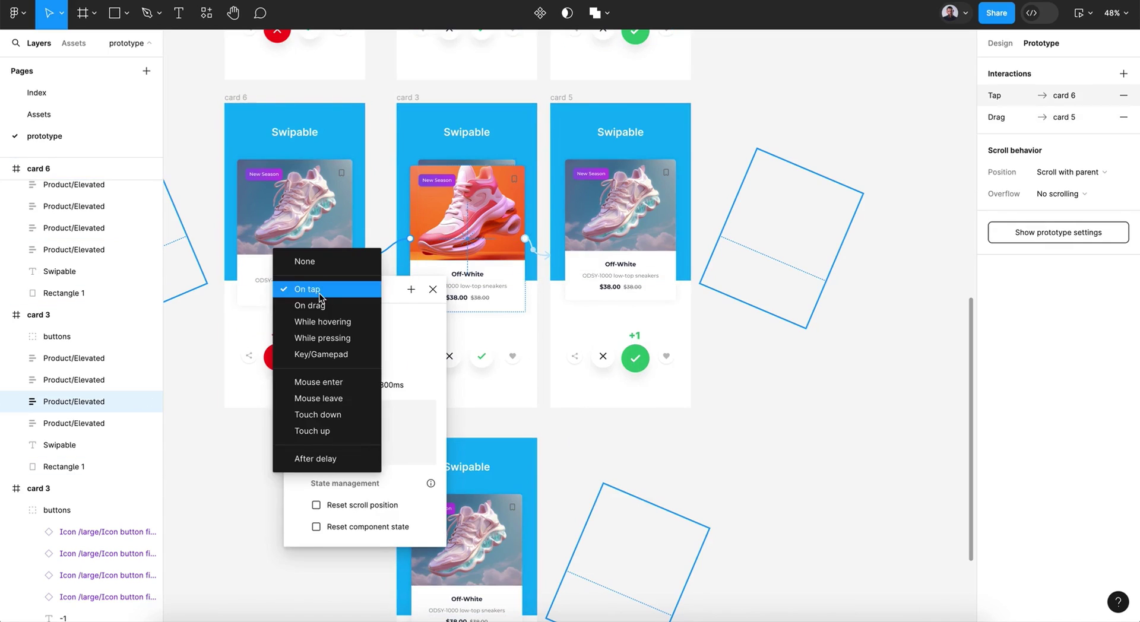
{"action": "left_click", "coordinate": [321, 305]}
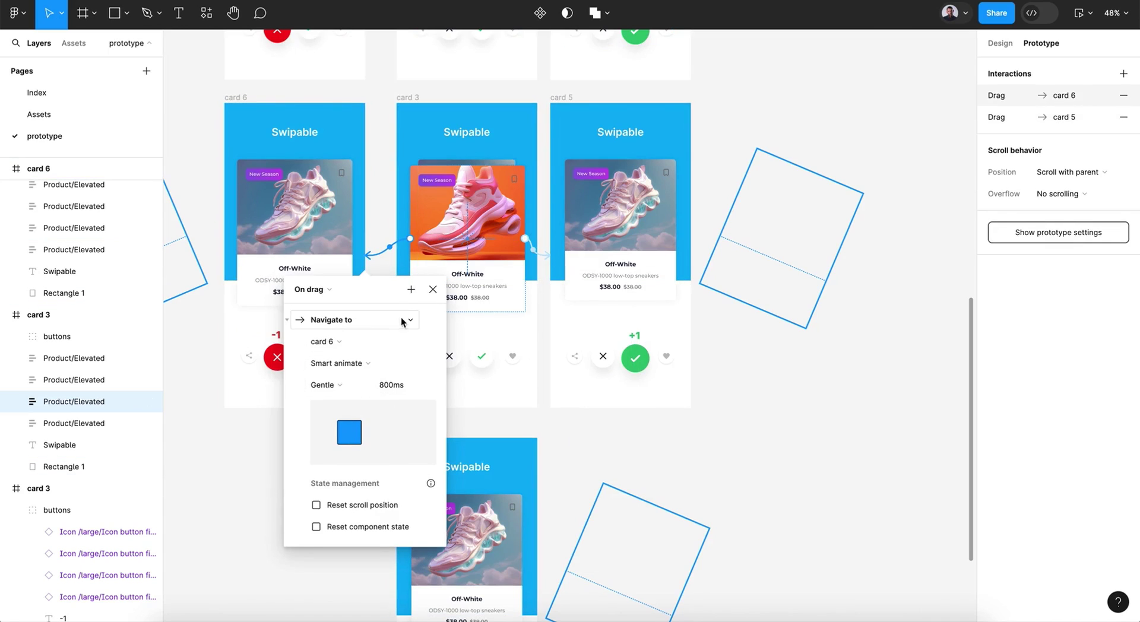
{"action": "left_click", "coordinate": [432, 291]}
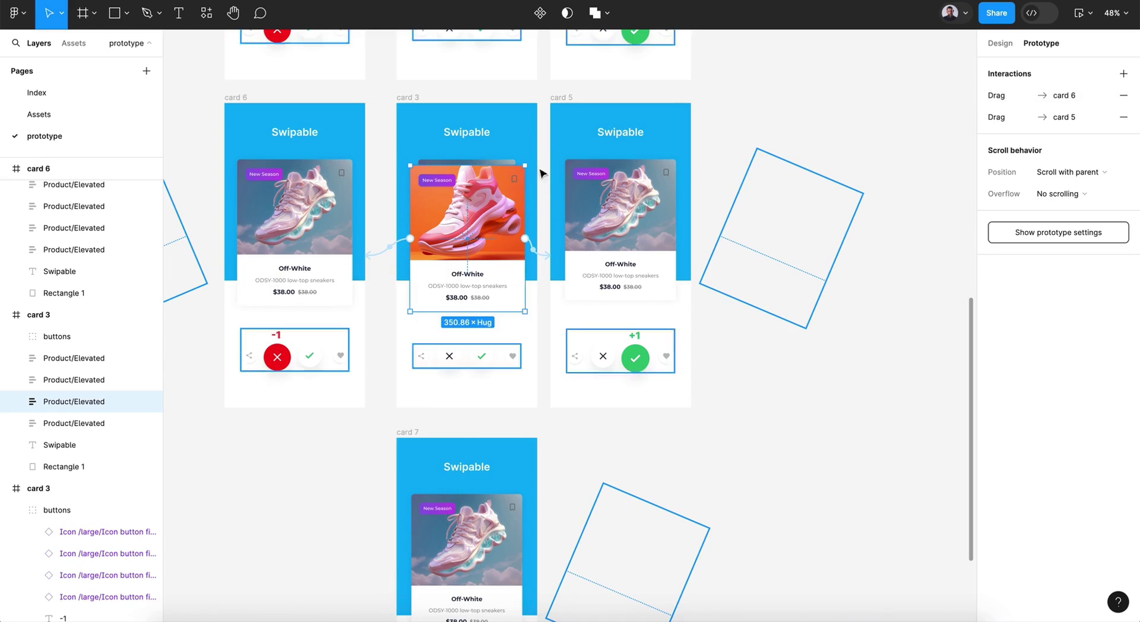
Link the card 5 frame to card 7 with an After delay trigger.
{"action": "left_click", "coordinate": [557, 98]}
{"action": "scroll", "coordinate": [579, 392], "scroll_direction": "down", "scroll_amount": 4}
{"action": "left_click_drag", "start_coordinate": [611, 277], "coordinate": [469, 324]}
{"action": "left_click", "coordinate": [414, 345]}
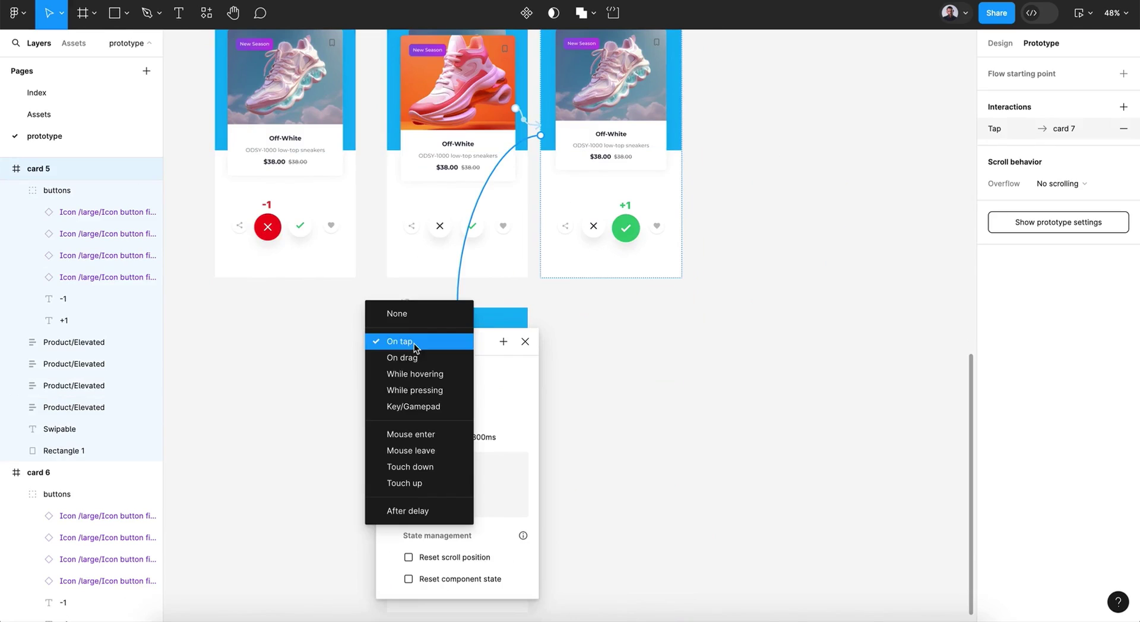
{"action": "left_click", "coordinate": [419, 511]}
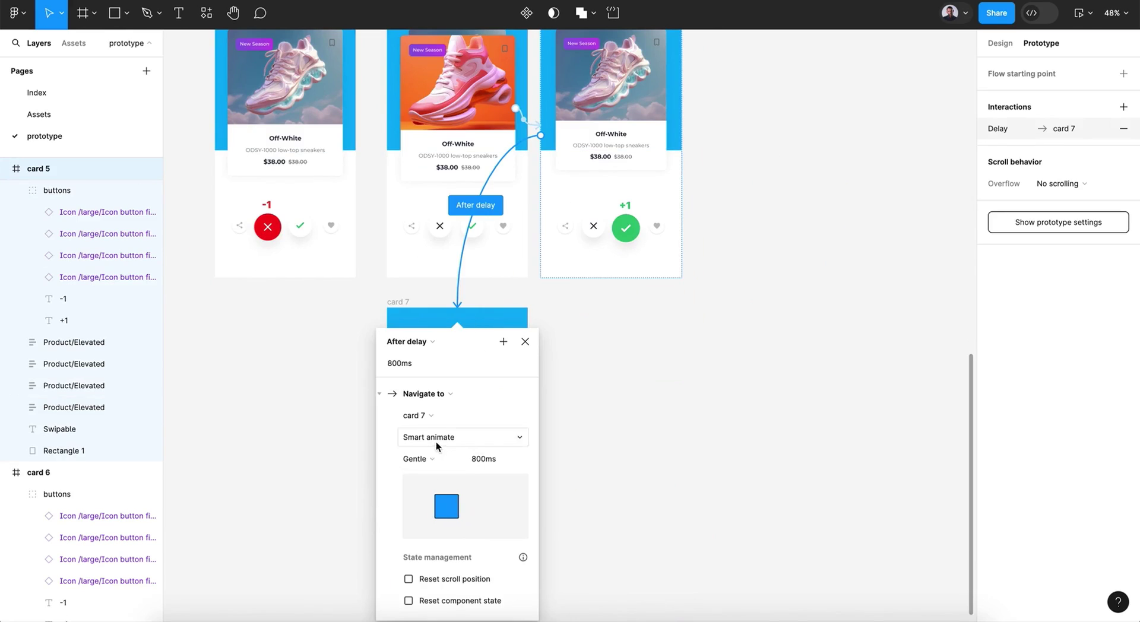
Set the delay of the card 5 to card 7 interaction to 1 ms and close its settings.
{"action": "left_click_drag", "start_coordinate": [394, 363], "coordinate": [385, 366]}
{"action": "type", "text": "1"}
{"action": "left_click", "coordinate": [472, 458]}
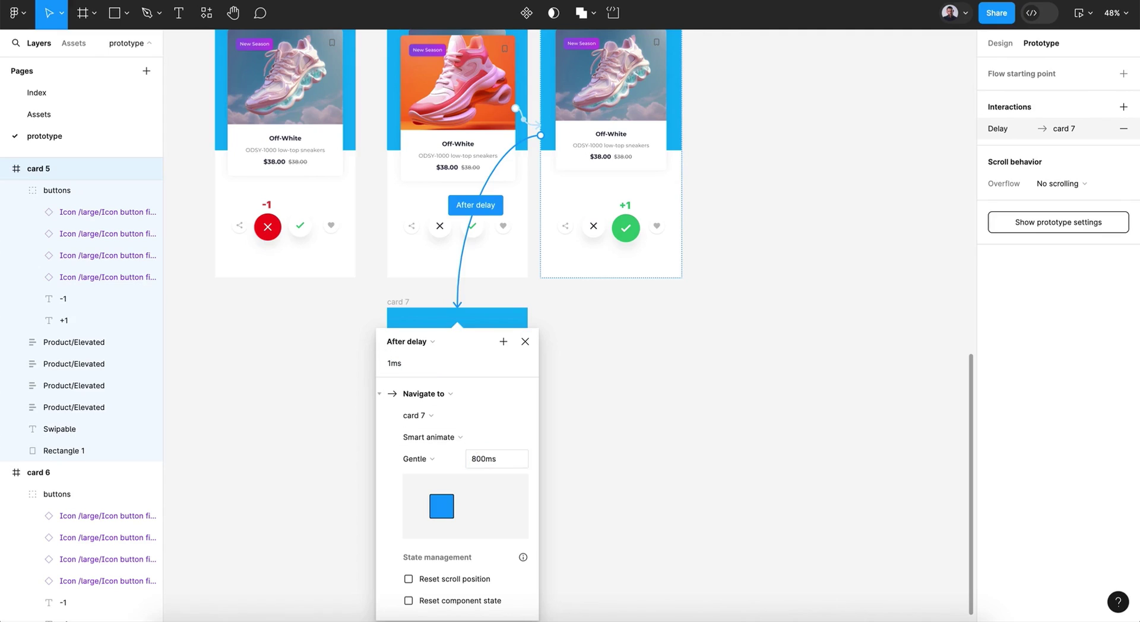
{"action": "key", "text": "Return"}
{"action": "left_click", "coordinate": [526, 342]}
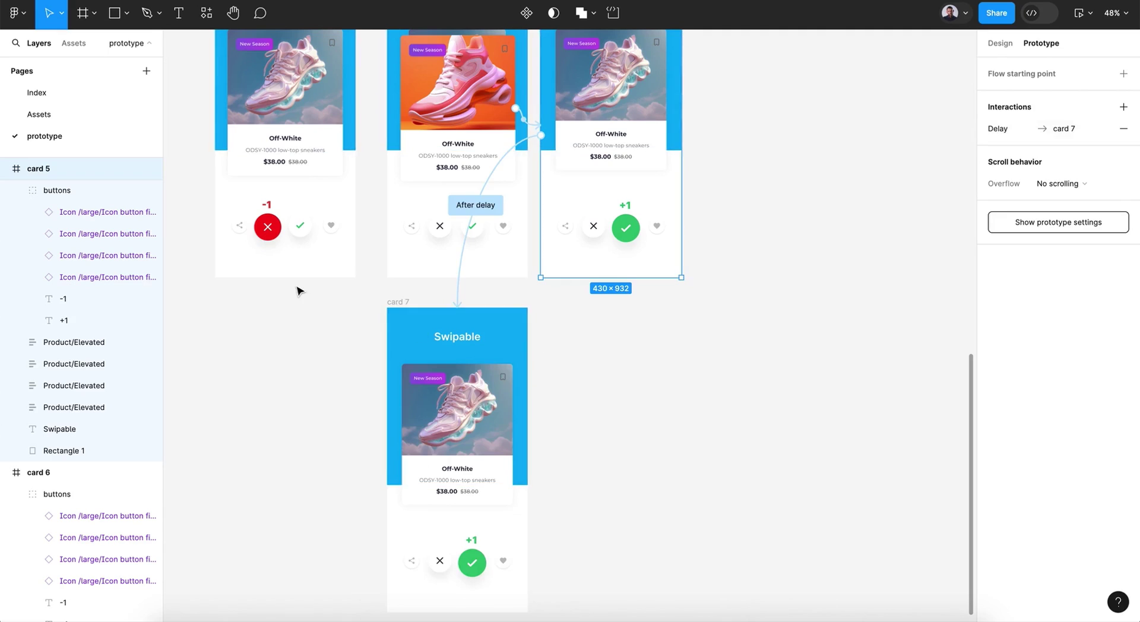
Link the card 6 frame to card 7 with an After delay trigger.
{"action": "scroll", "coordinate": [299, 291], "scroll_direction": "up", "scroll_amount": 5}
{"action": "left_click", "coordinate": [257, 118]}
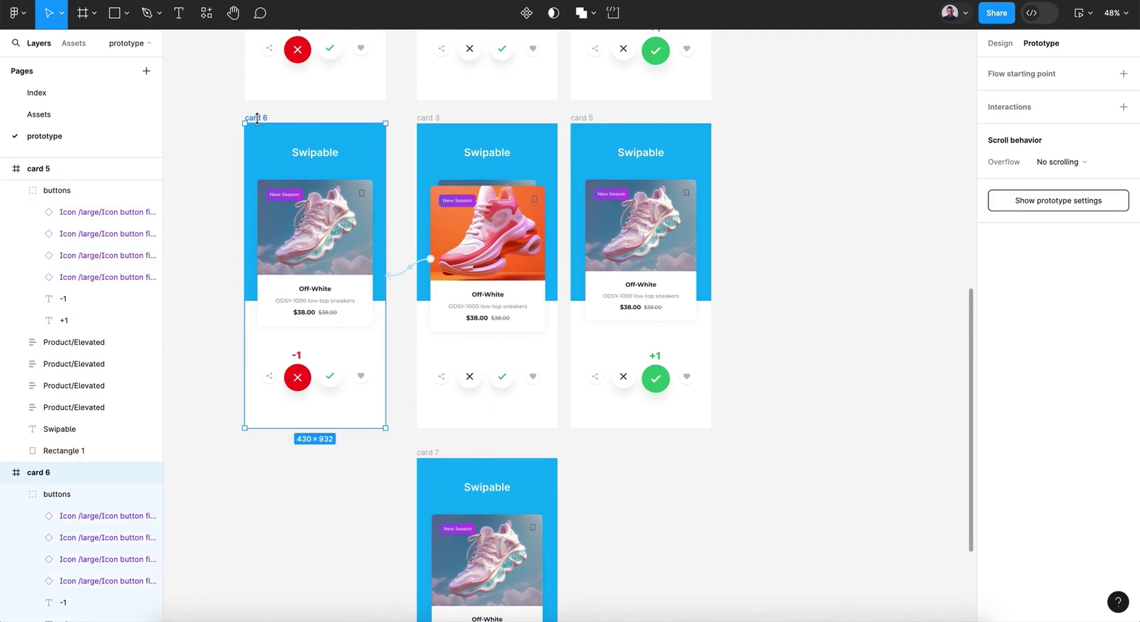
{"action": "scroll", "coordinate": [258, 122], "scroll_direction": "down", "scroll_amount": 4}
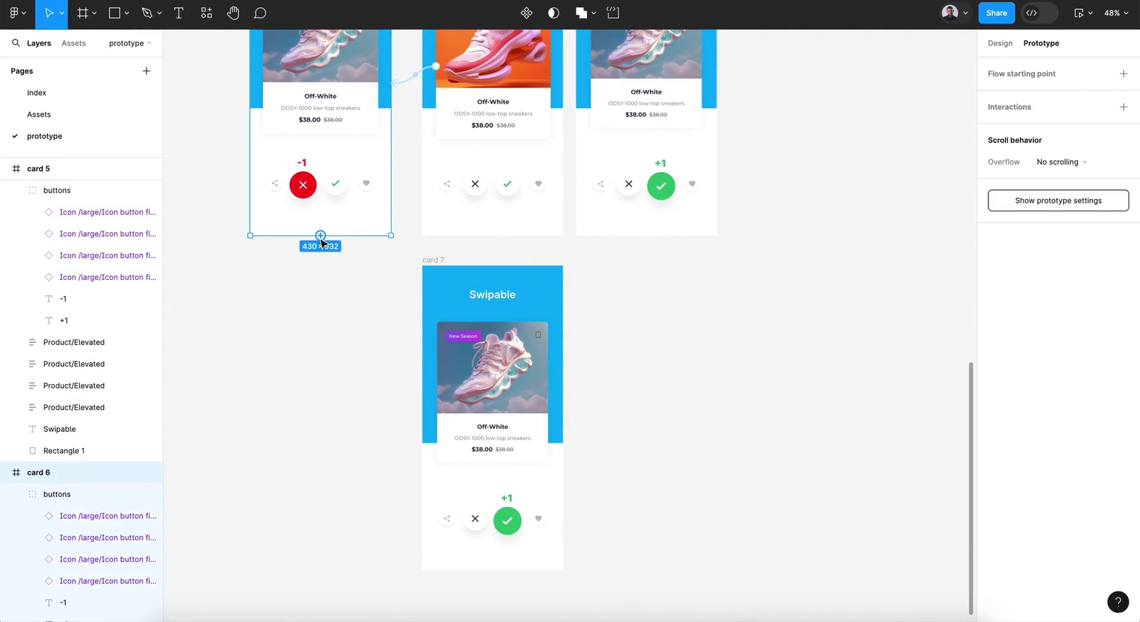
{"action": "left_click_drag", "start_coordinate": [321, 236], "coordinate": [483, 310]}
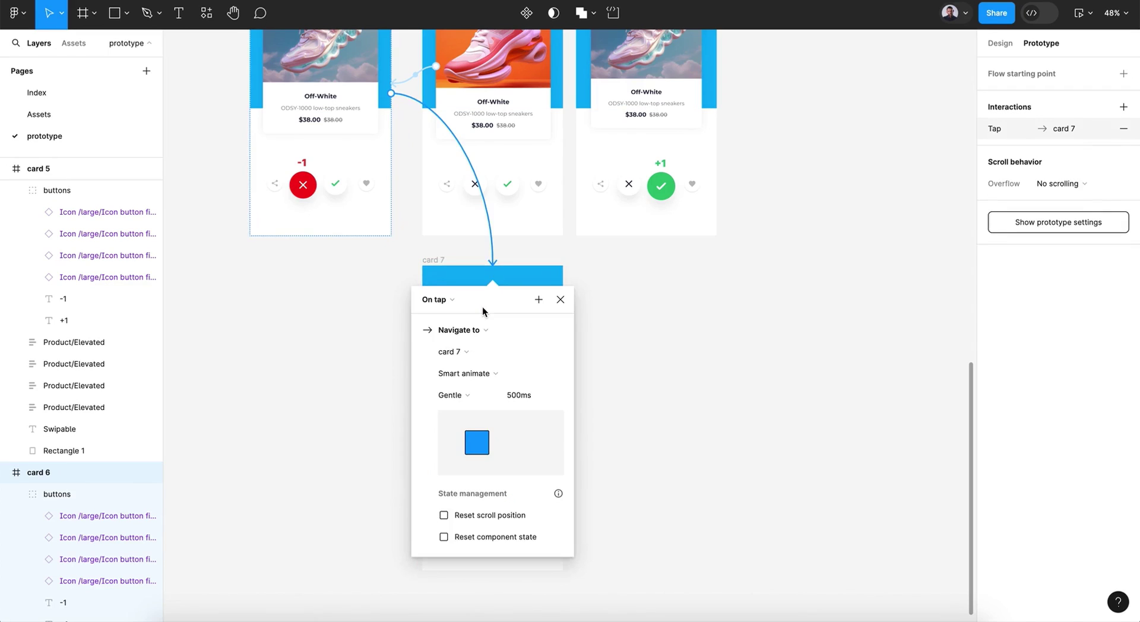
{"action": "left_click", "coordinate": [450, 307]}
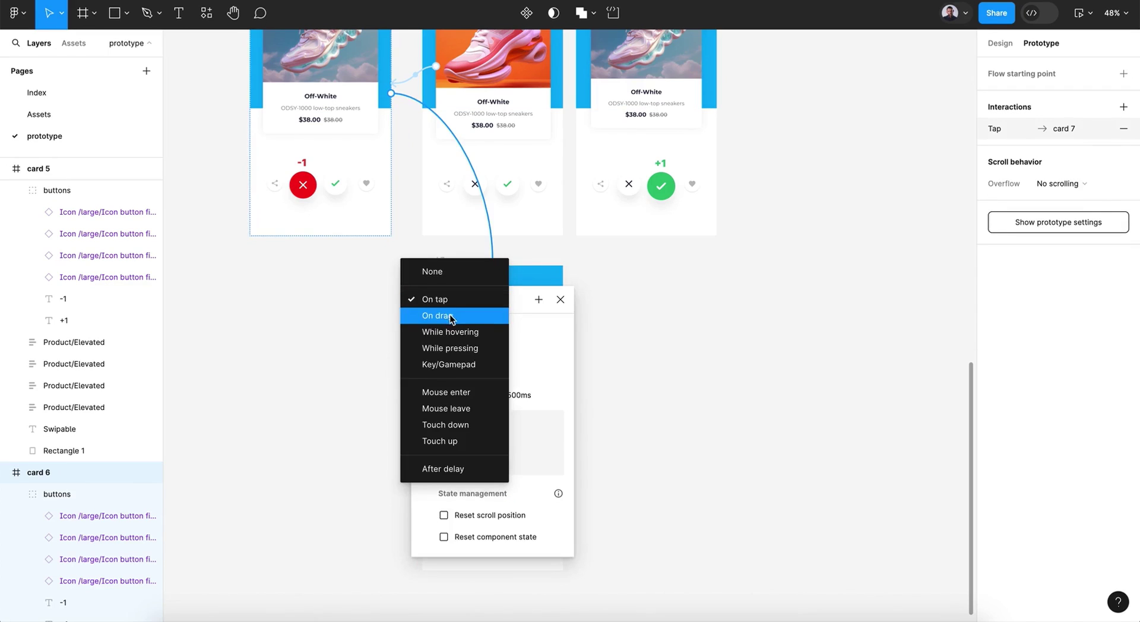
{"action": "left_click", "coordinate": [453, 469]}
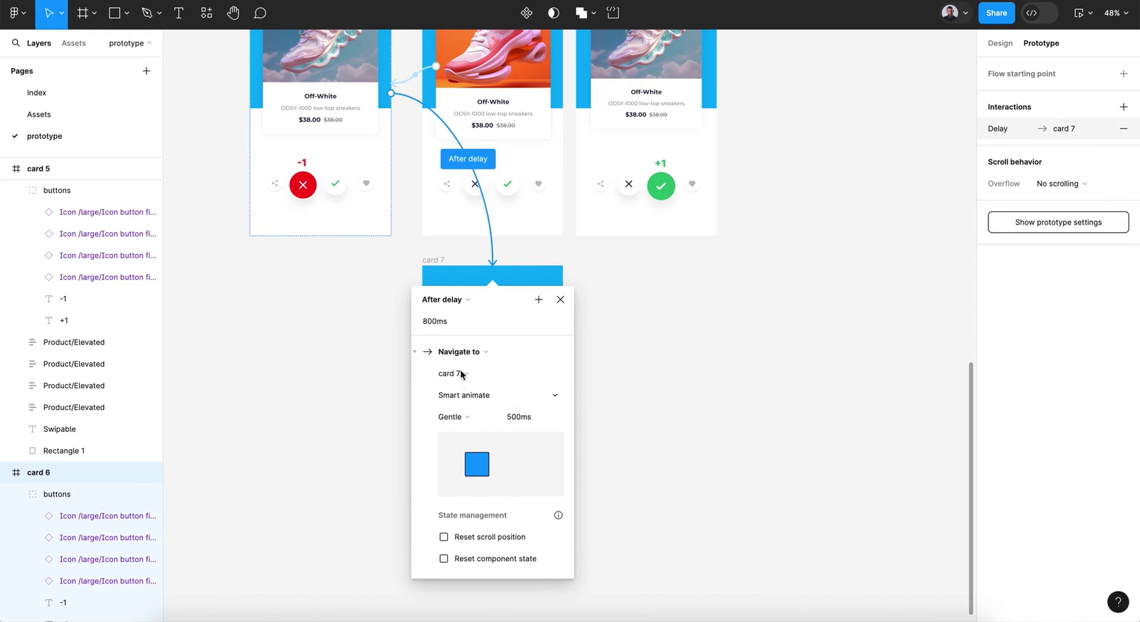
Set the delay of the card 6 to card 7 interaction to 1 ms and close its settings.
{"action": "left_click", "coordinate": [430, 322]}
{"action": "type", "text": "1"}
{"action": "key", "text": "Return"}
{"action": "left_click", "coordinate": [560, 299]}
{"action": "left_click", "coordinate": [690, 330]}
Return to design editing and duplicate the card 7 frame directly to its right.
{"action": "scroll", "coordinate": [690, 331], "scroll_direction": "down", "scroll_amount": 3}
{"action": "left_click", "coordinate": [998, 47]}
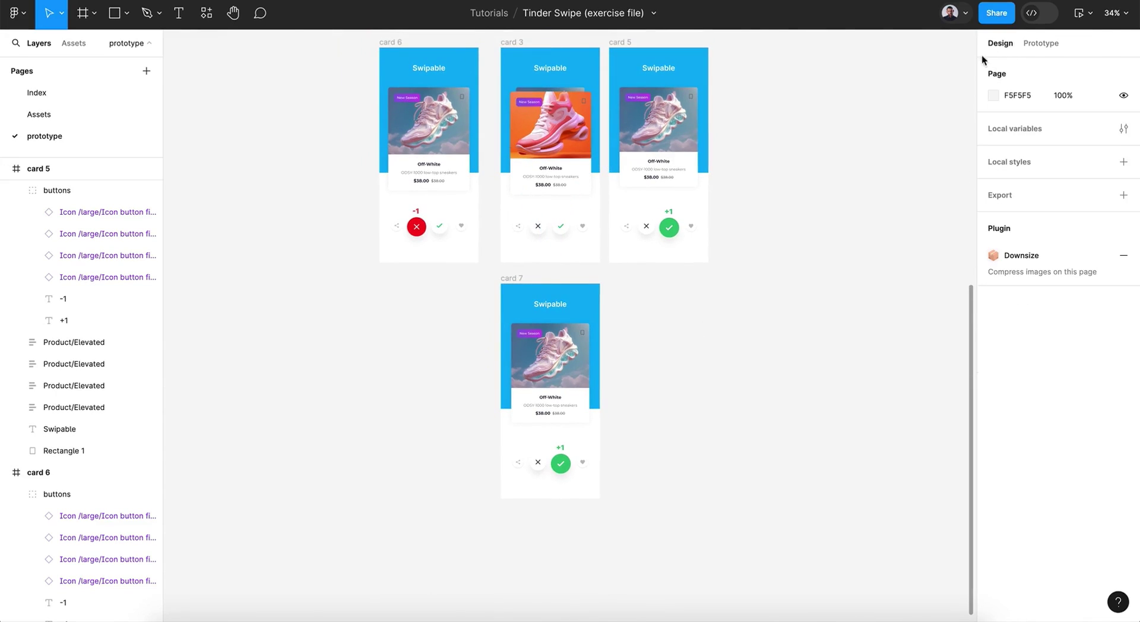
{"action": "scroll", "coordinate": [735, 348], "scroll_direction": "down", "scroll_amount": 2}
{"action": "scroll", "coordinate": [735, 348], "scroll_direction": "right", "scroll_amount": 2}
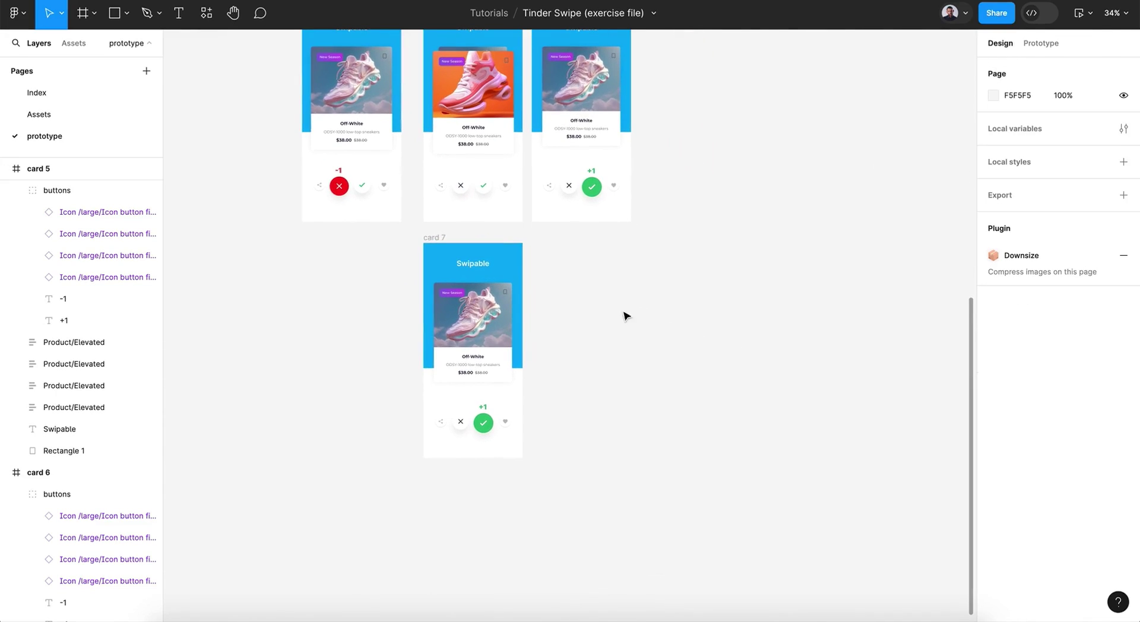
{"action": "left_click", "coordinate": [436, 237]}
{"action": "key", "text": "ctrl+d"}
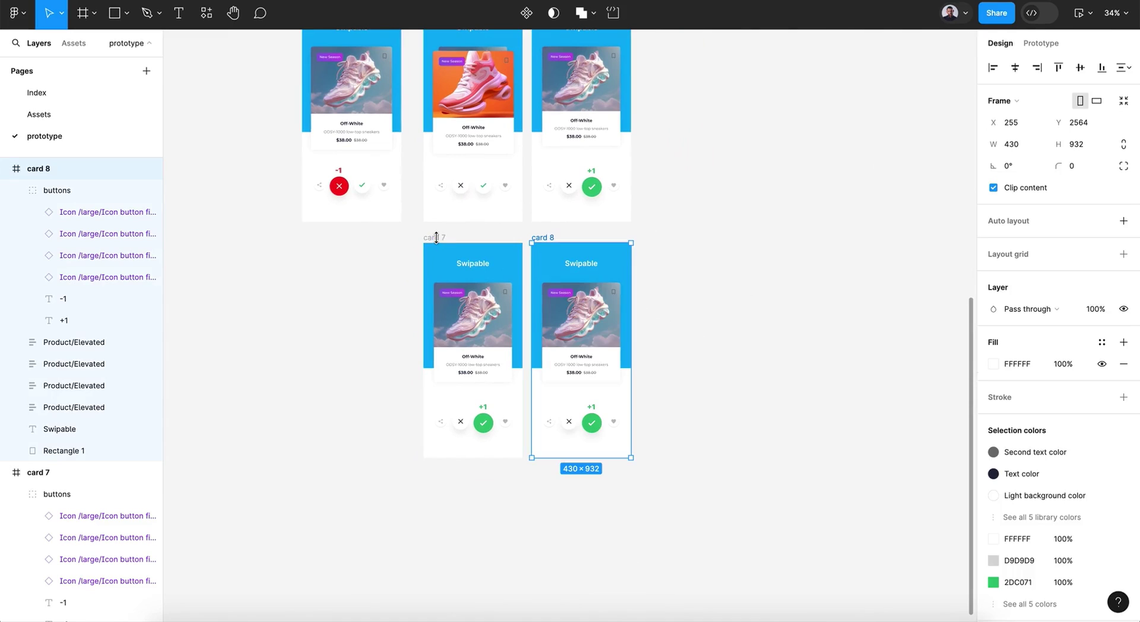
{"action": "left_click", "coordinate": [601, 351]}
{"action": "left_click", "coordinate": [686, 384]}
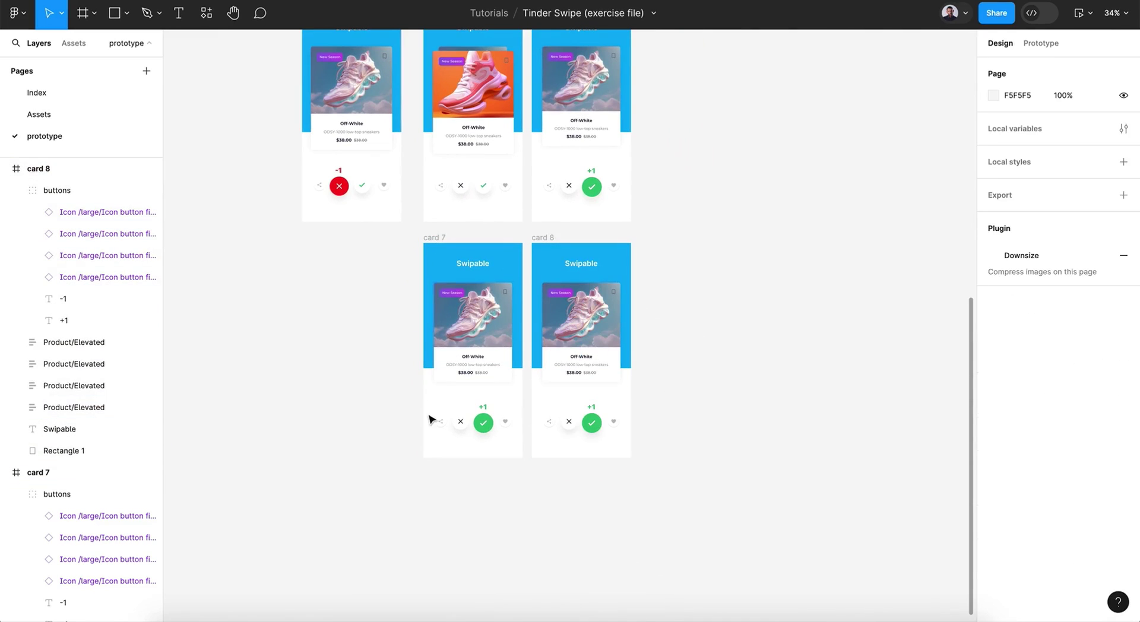
Replace the button group in card 7 with a copy of the neutral buttons group from card 3.
{"action": "left_click", "coordinate": [486, 190]}
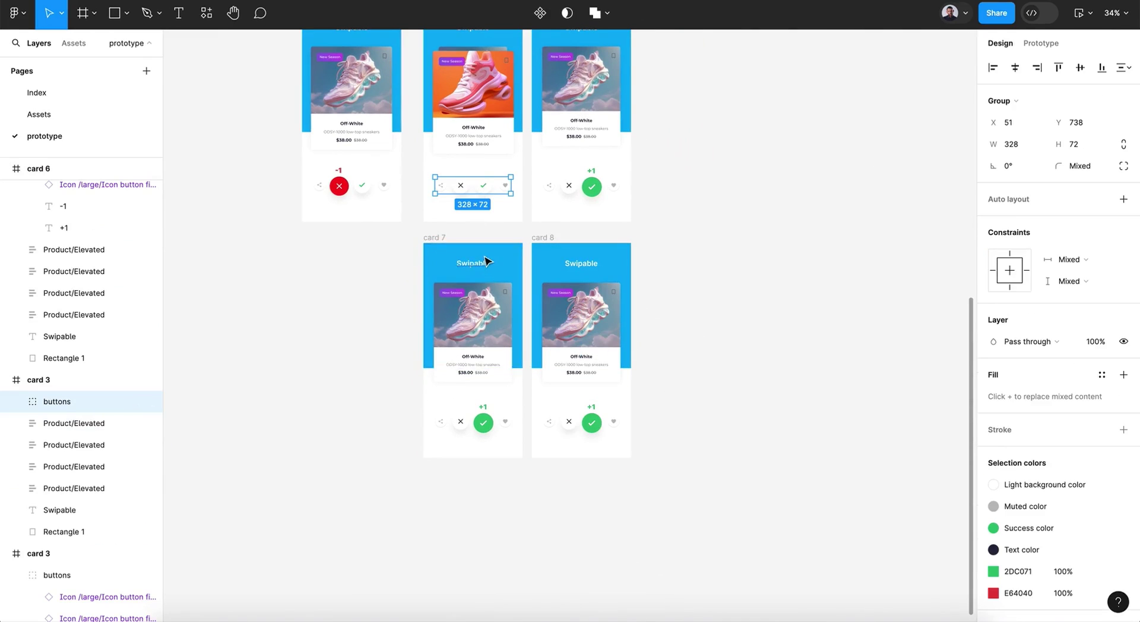
{"action": "left_click", "coordinate": [481, 423]}
{"action": "key", "text": "Delete"}
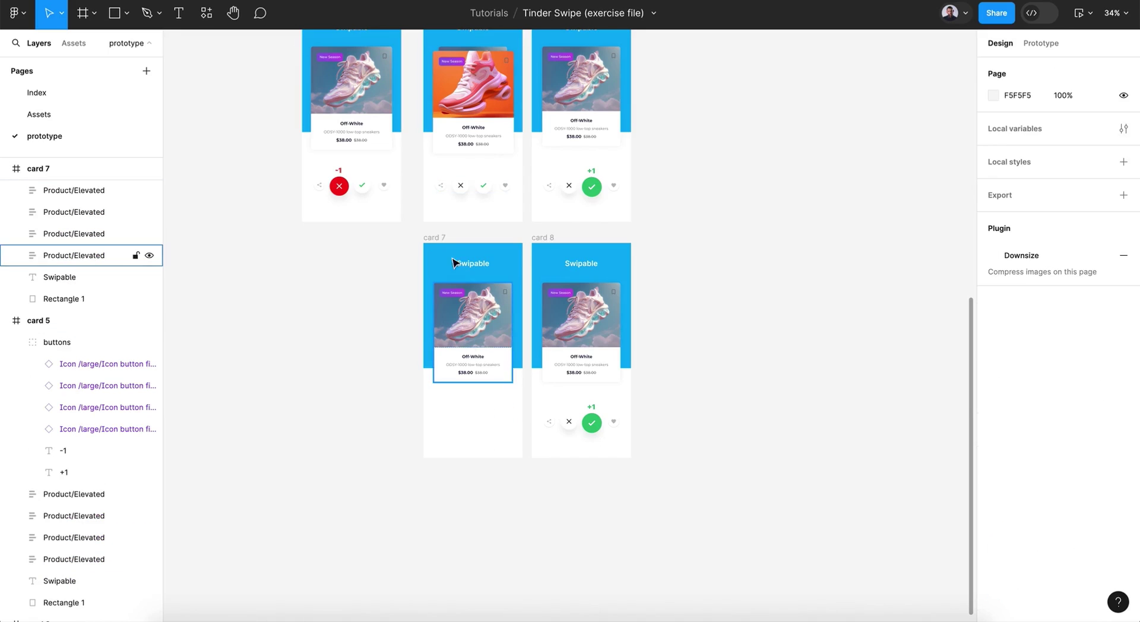
{"action": "left_click", "coordinate": [439, 239]}
{"action": "key", "text": "ctrl+z"}
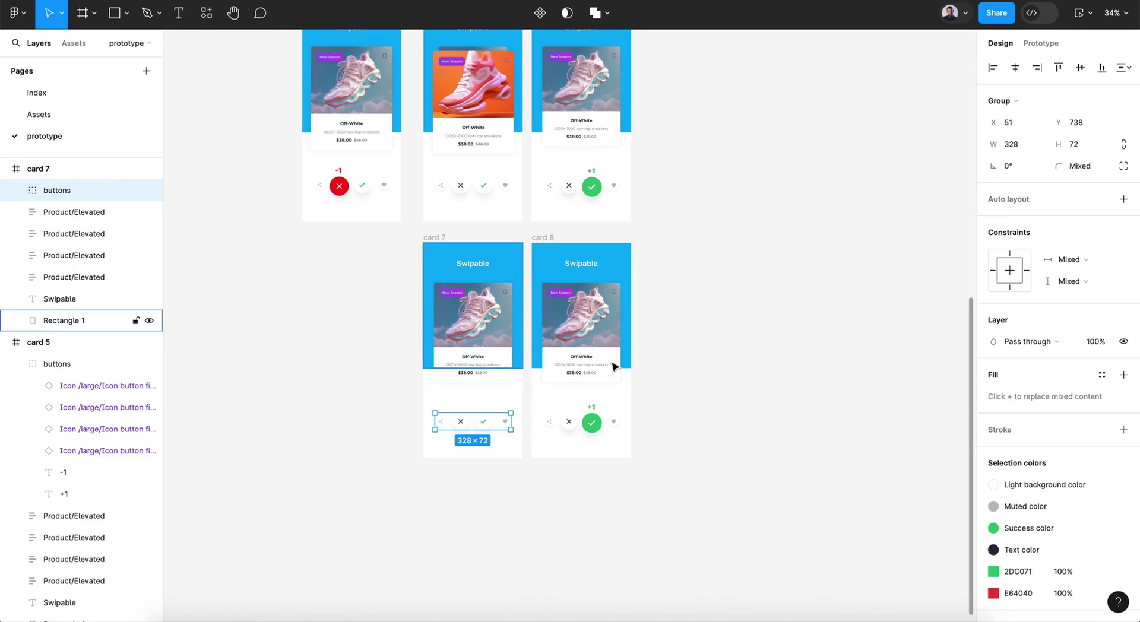
{"action": "left_click", "coordinate": [747, 420]}
Rotate the product card in the card 8 frame to -23°.
{"action": "left_click", "coordinate": [586, 329]}
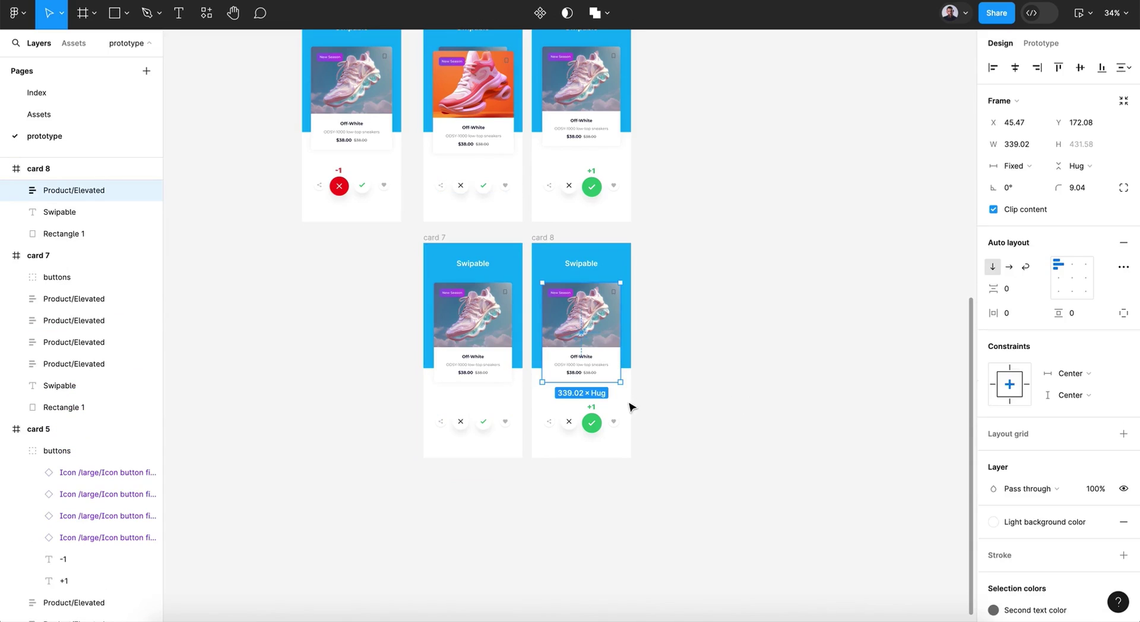
{"action": "left_click", "coordinate": [1011, 186]}
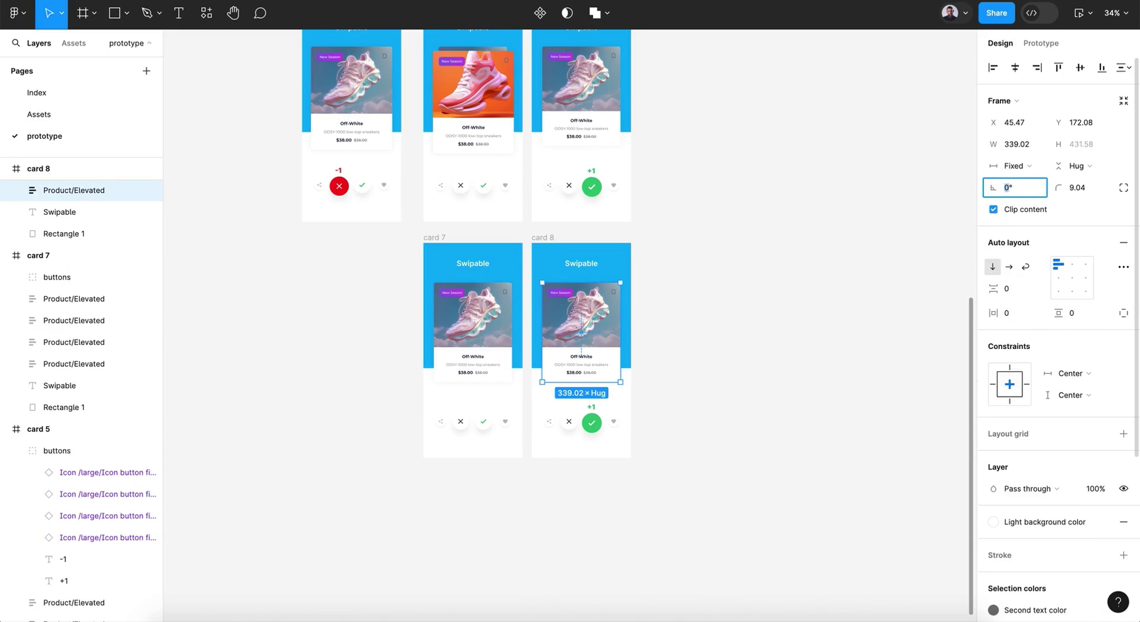
{"action": "key", "text": "Return"}
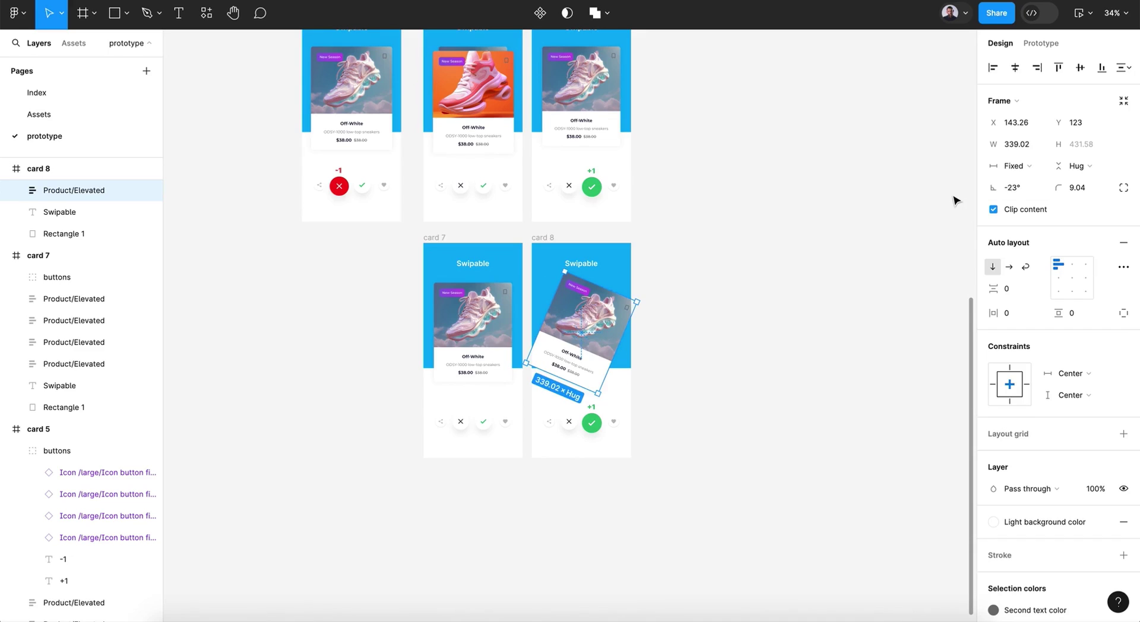
Move the tilted product card horizontally out past the right edge of card 8 to X 683.26.
{"action": "key", "text": "shift+Right"}
{"action": "key", "text": "shift+Right"}
{"action": "key", "text": "shift+Right"}
{"action": "key", "text": "shift+Right"}
{"action": "key", "text": "shift+Right"}
{"action": "key", "text": "shift+Right"}
{"action": "key", "text": "shift+Right"}
{"action": "key", "text": "shift+Right"}
{"action": "key", "text": "shift+Right"}
{"action": "key", "text": "shift+Right"}
{"action": "key", "text": "shift+Right"}
{"action": "key", "text": "shift+Right"}
{"action": "key", "text": "shift+Right"}
{"action": "key", "text": "shift+Right"}
{"action": "key", "text": "shift+Right"}
{"action": "key", "text": "shift+Right"}
{"action": "key", "text": "shift+Right"}
{"action": "key", "text": "shift+Right"}
{"action": "key", "text": "shift+Right"}
{"action": "key", "text": "shift+Right"}
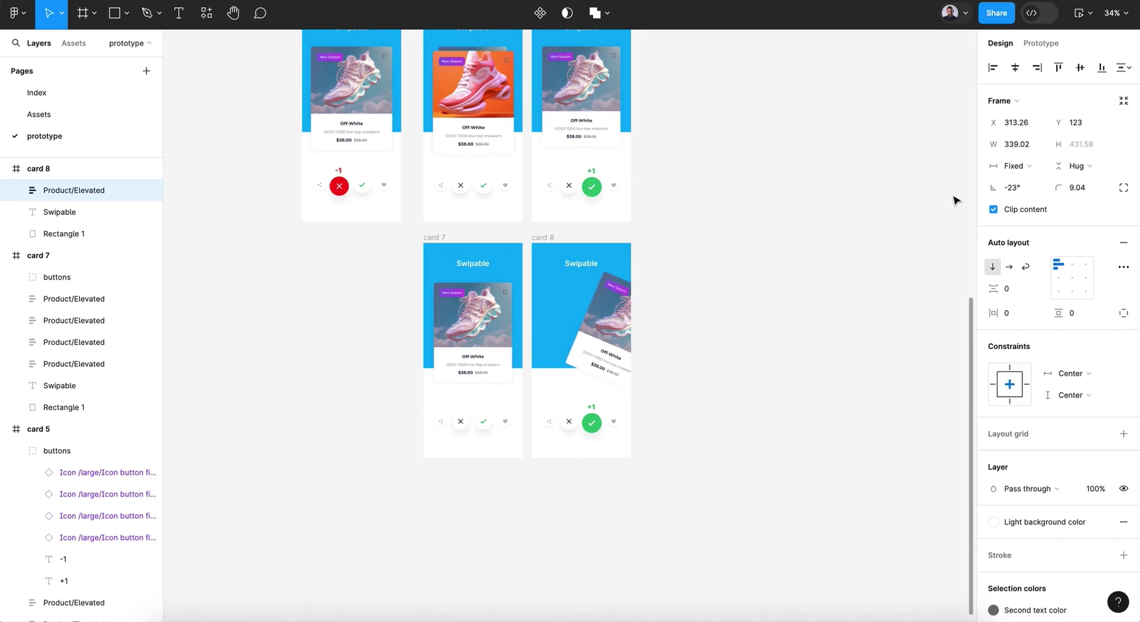
{"action": "key", "text": "shift+Right"}
{"action": "key", "text": "shift+Right"}
{"action": "key", "text": "shift+Right"}
{"action": "key", "text": "shift+Right"}
{"action": "key", "text": "shift+Right"}
{"action": "key", "text": "shift+Right"}
{"action": "key", "text": "shift+Right"}
{"action": "key", "text": "shift+Right"}
{"action": "key", "text": "shift+Right"}
{"action": "key", "text": "shift+Right"}
{"action": "key", "text": "shift+Right"}
{"action": "key", "text": "shift+Right"}
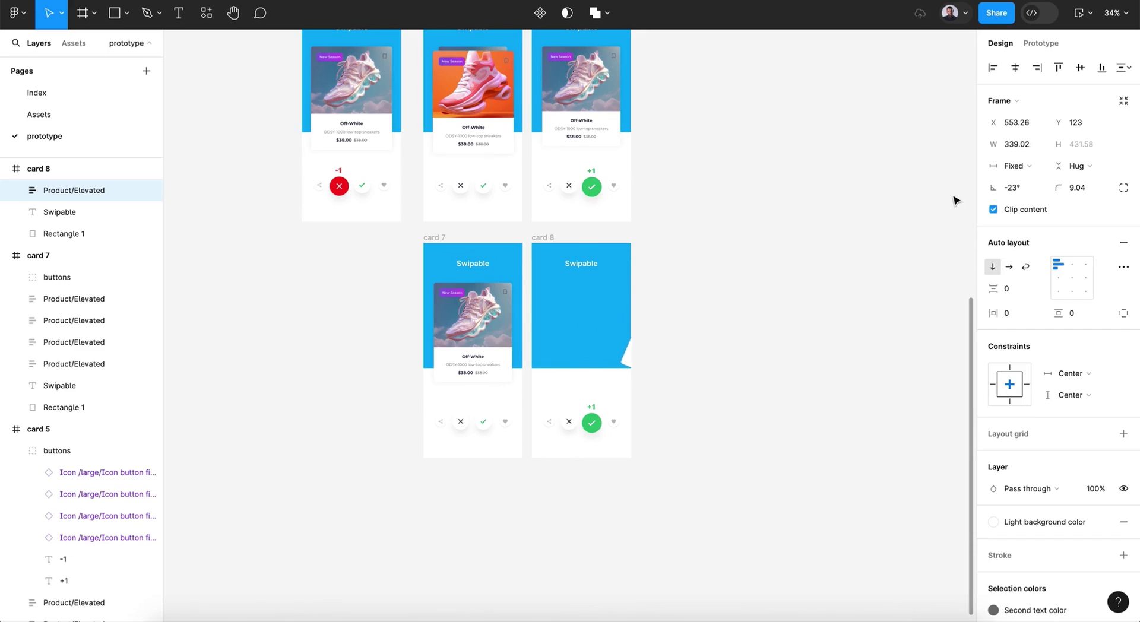
{"action": "key", "text": "shift+Right"}
{"action": "key", "text": "shift+Right"}
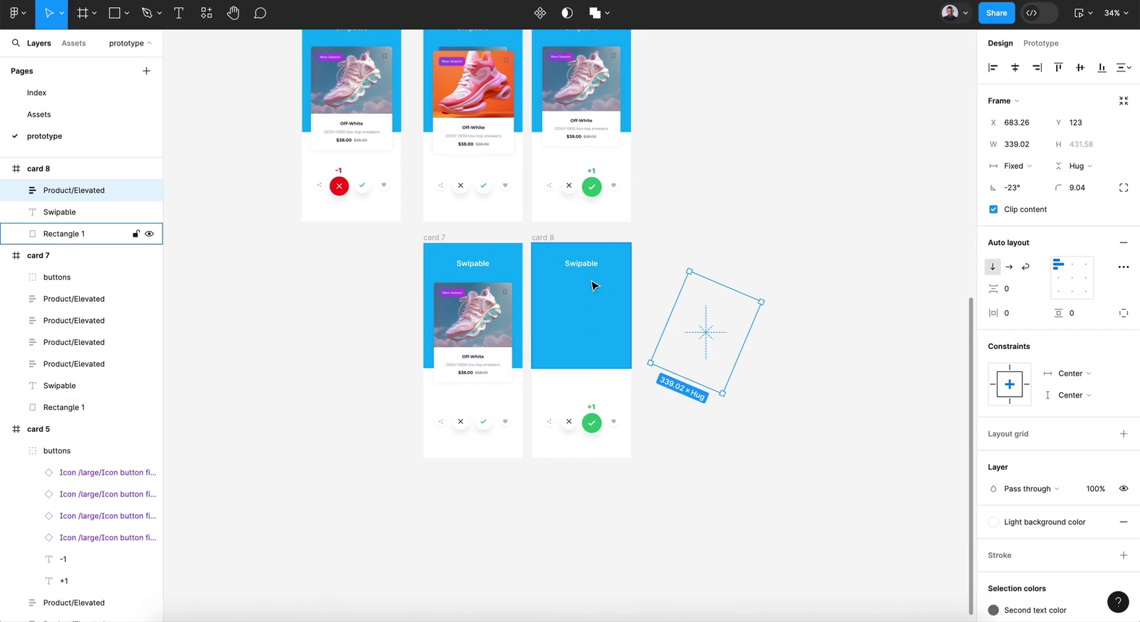
Duplicate the card 7 frame and place the copy to its left, at about X -741, Y 2549.
{"action": "left_click", "coordinate": [434, 239]}
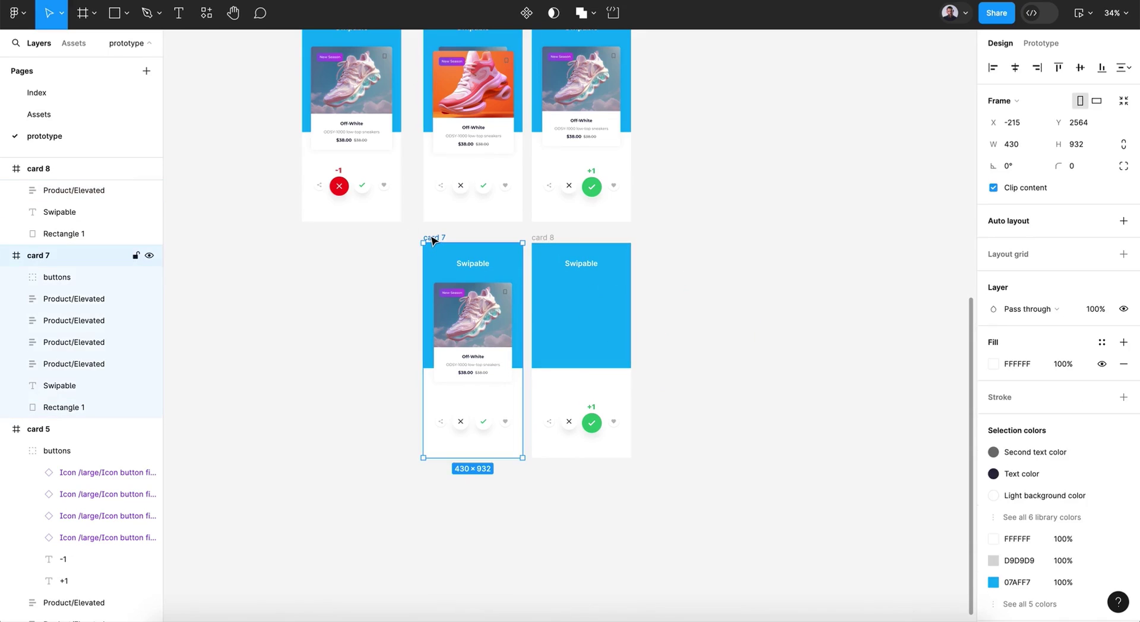
{"action": "key", "text": "ctrl+d"}
{"action": "left_click_drag", "start_coordinate": [656, 233], "coordinate": [316, 234]}
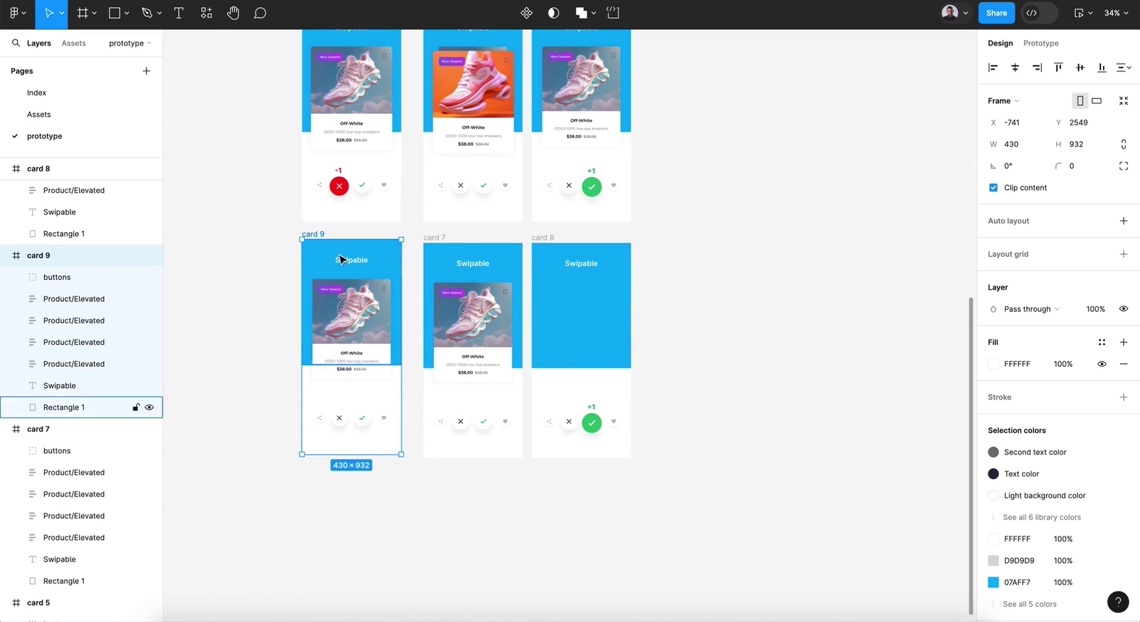
Rotate the product card in the card 9 frame to 23°.
{"action": "left_click", "coordinate": [353, 338]}
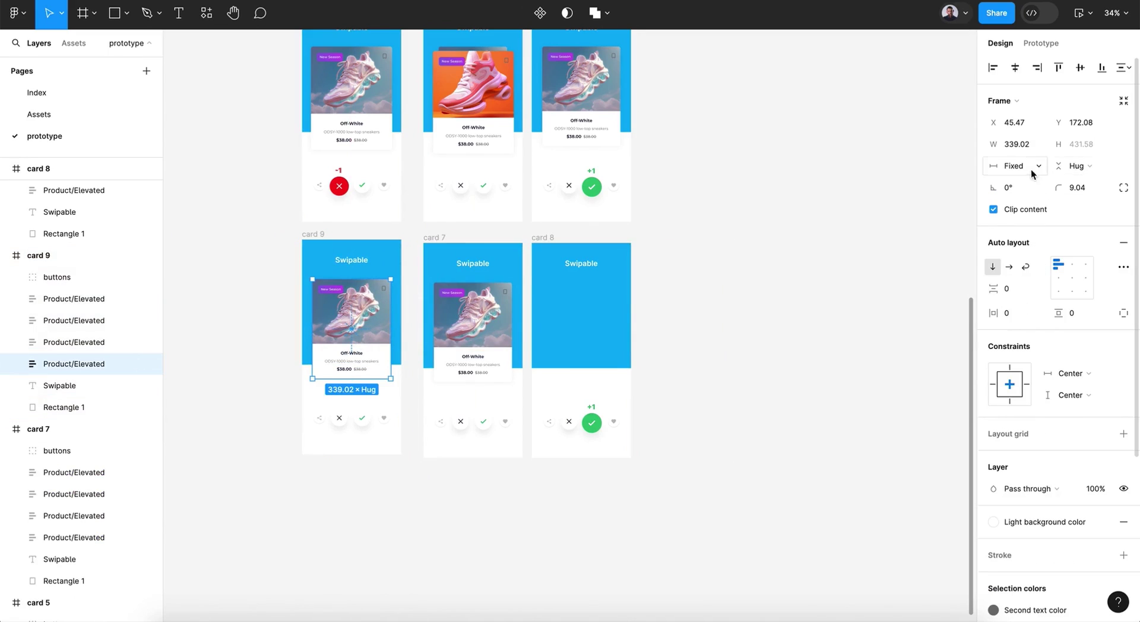
{"action": "type", "text": "23"}
{"action": "key", "text": "Return"}
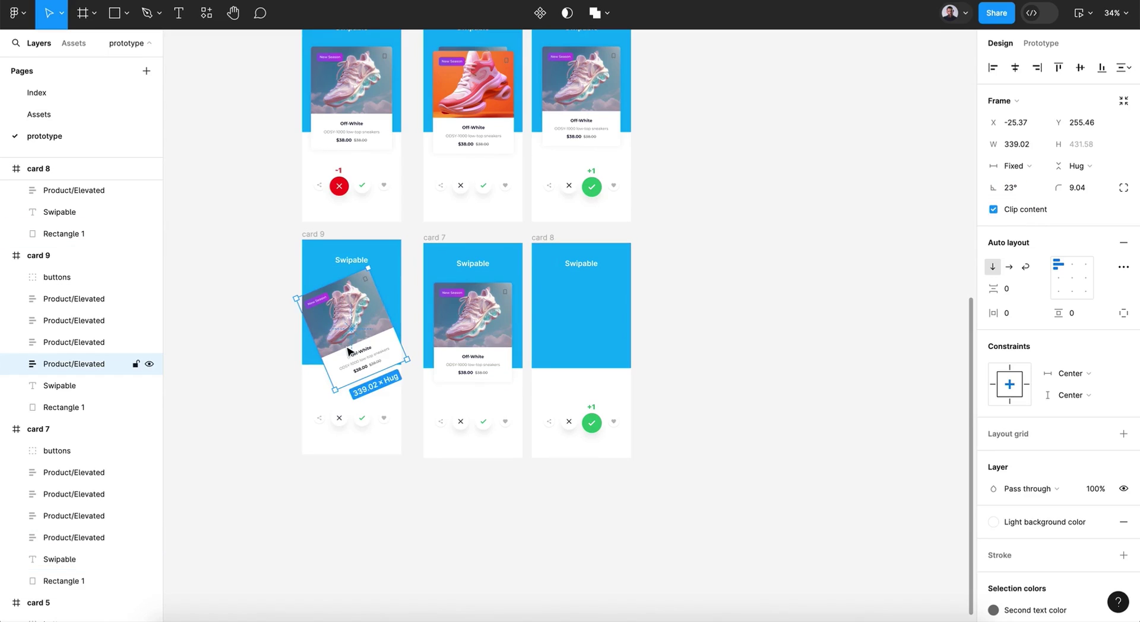
Move the tilted product card horizontally out past the left edge of card 9 to X -555.37.
{"action": "key", "text": "shift+Left"}
{"action": "key", "text": "shift+Left"}
{"action": "key", "text": "shift+Left"}
{"action": "key", "text": "shift+Left"}
{"action": "key", "text": "shift+Left"}
{"action": "key", "text": "shift+Left"}
{"action": "key", "text": "shift+Left"}
{"action": "key", "text": "shift+Left"}
{"action": "key", "text": "shift+Left"}
{"action": "key", "text": "shift+Left"}
{"action": "key", "text": "shift+Left"}
{"action": "key", "text": "shift+Left"}
{"action": "key", "text": "shift+Left"}
{"action": "key", "text": "shift+Left"}
{"action": "key", "text": "shift+Left"}
{"action": "key", "text": "shift+Left"}
{"action": "key", "text": "shift+Left"}
{"action": "key", "text": "shift+Left"}
{"action": "key", "text": "shift+Left"}
{"action": "key", "text": "shift+Left"}
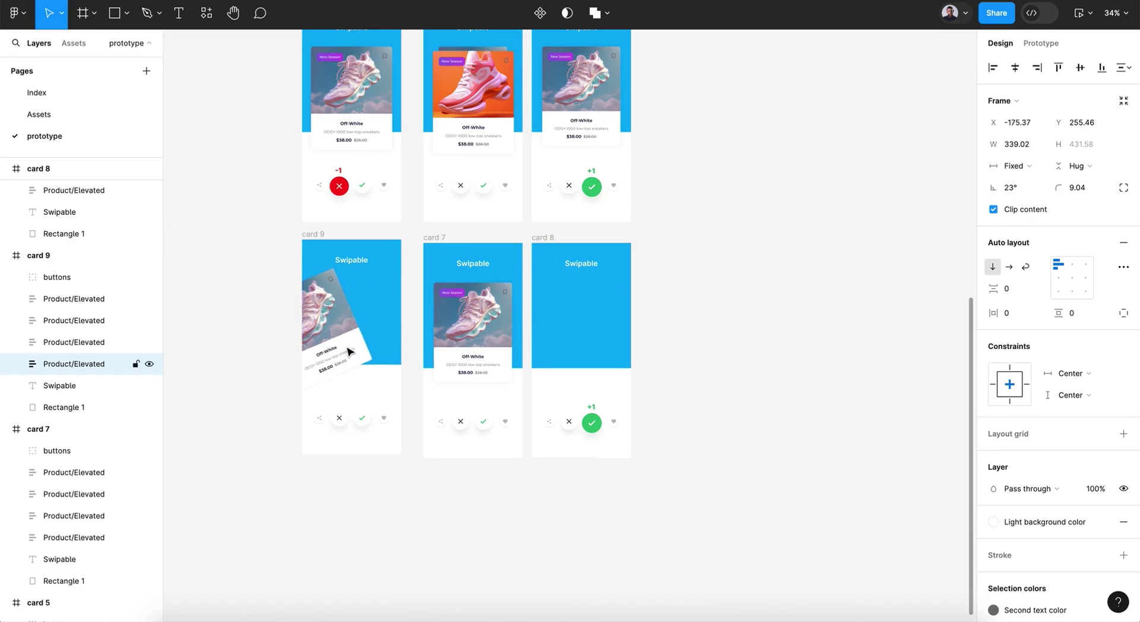
{"action": "key", "text": "shift+Left"}
{"action": "key", "text": "shift+Left"}
{"action": "key", "text": "shift+Left"}
{"action": "key", "text": "shift+Left"}
{"action": "key", "text": "shift+Left"}
{"action": "key", "text": "shift+Left"}
{"action": "key", "text": "shift+Left"}
{"action": "key", "text": "shift+Left"}
{"action": "key", "text": "shift+Left"}
{"action": "key", "text": "shift+Left"}
{"action": "key", "text": "shift+Left"}
{"action": "key", "text": "shift+Left"}
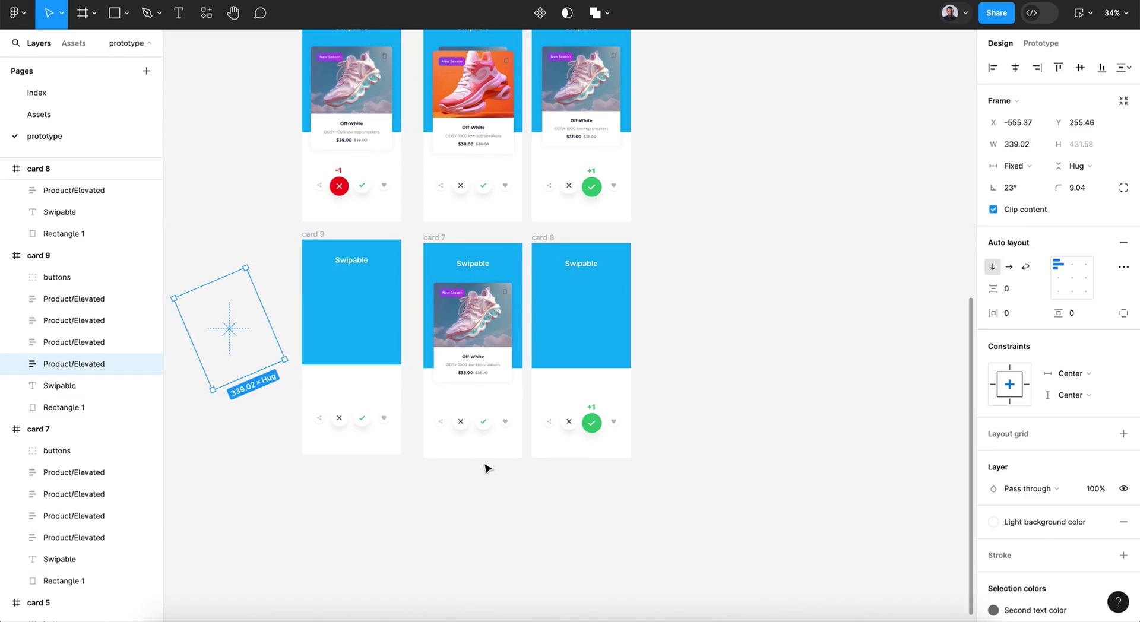
Duplicate the card 8 frame and place the copy below card 7 at X -215, Y 3588.
{"action": "scroll", "coordinate": [487, 468], "scroll_direction": "down", "scroll_amount": 4}
{"action": "left_click", "coordinate": [528, 120]}
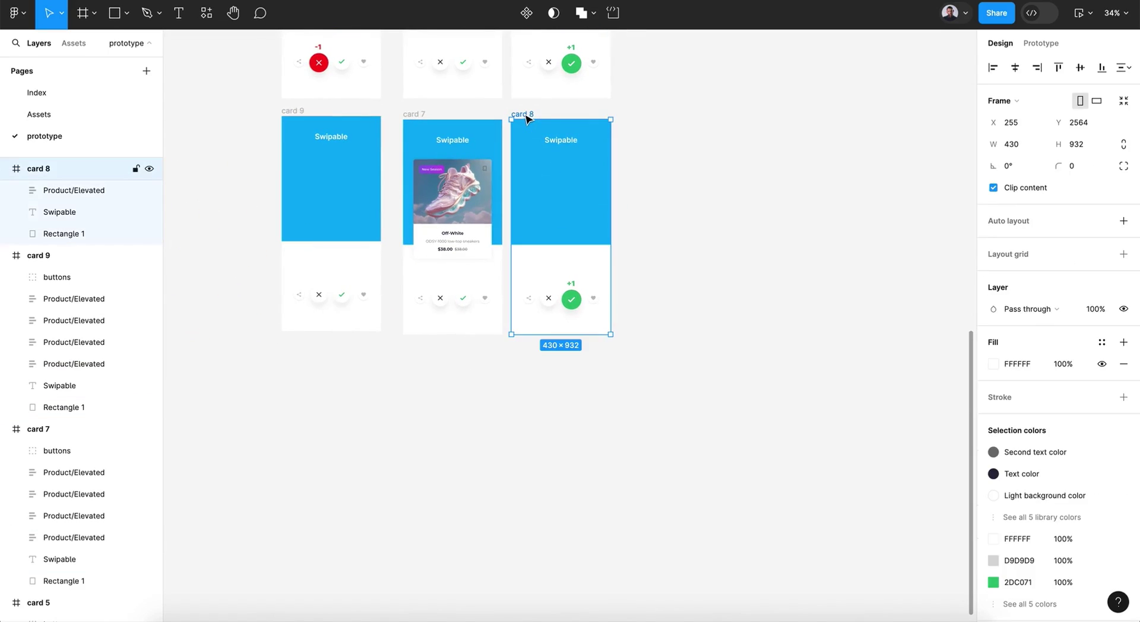
{"action": "key", "text": "ctrl+d"}
{"action": "left_click_drag", "start_coordinate": [642, 112], "coordinate": [426, 353]}
{"action": "scroll", "coordinate": [427, 352], "scroll_direction": "down", "scroll_amount": 3}
{"action": "scroll", "coordinate": [428, 353], "scroll_direction": "down", "scroll_amount": 3}
{"action": "scroll", "coordinate": [366, 363], "scroll_direction": "up", "scroll_amount": 2}
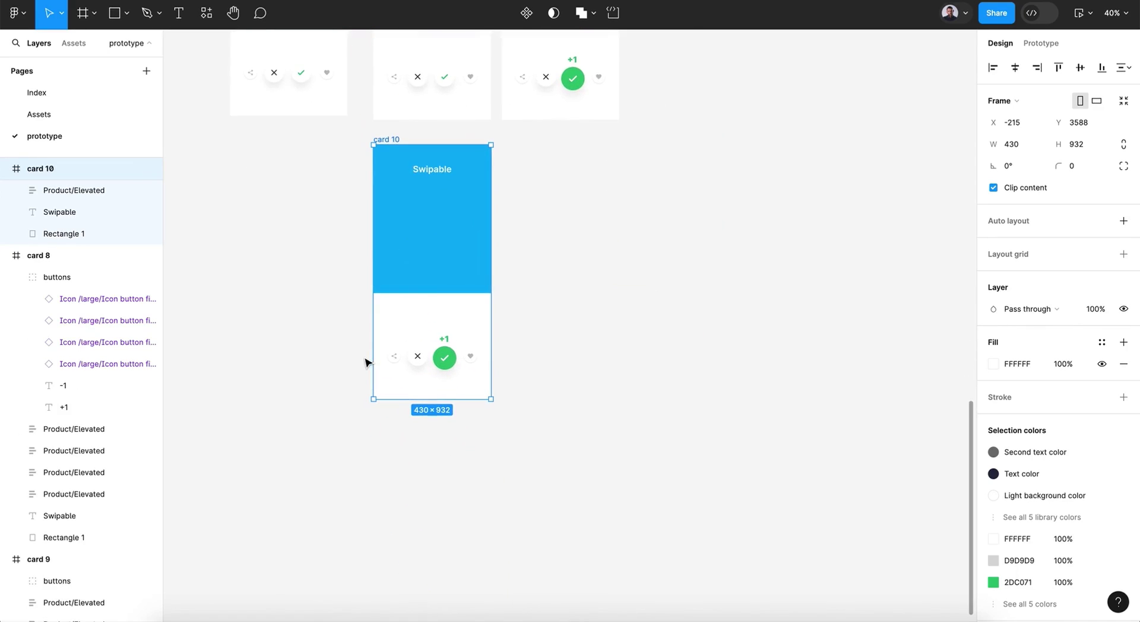
Stretch the blue rectangle to the full height of card 10 and move the green check button to about X 158, Y 414.
{"action": "left_click", "coordinate": [447, 275]}
{"action": "left_click_drag", "start_coordinate": [442, 294], "coordinate": [435, 398]}
{"action": "double_click", "coordinate": [452, 364]}
{"action": "left_click_drag", "start_coordinate": [451, 367], "coordinate": [436, 284]}
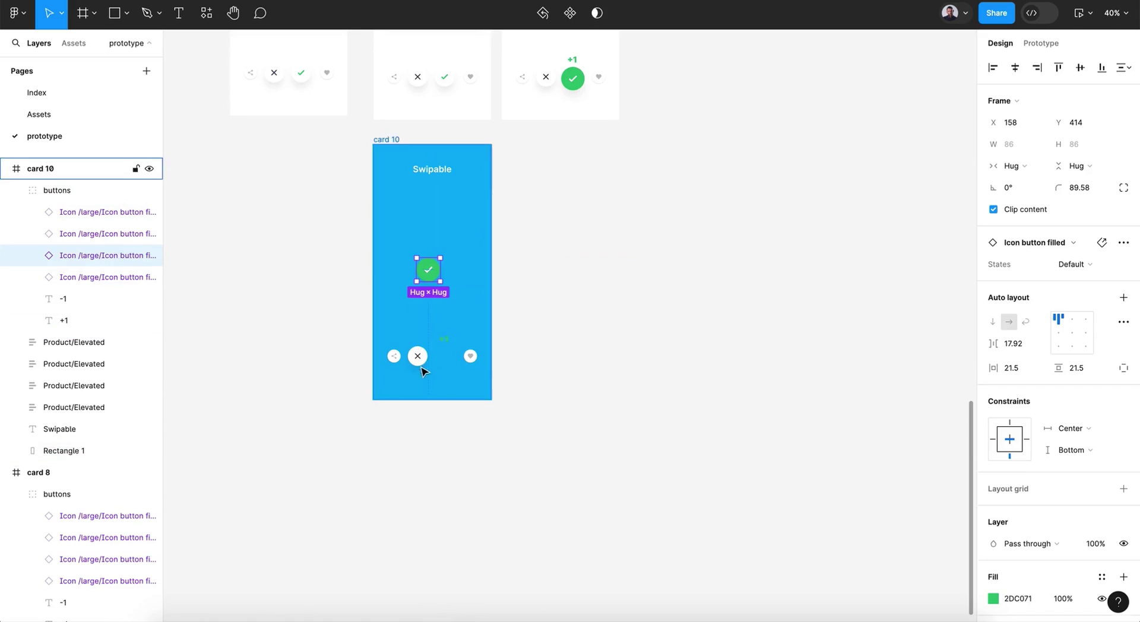
Delete the other three icon buttons and the -1 and +1 labels from card 10.
{"action": "left_click", "coordinate": [109, 275]}
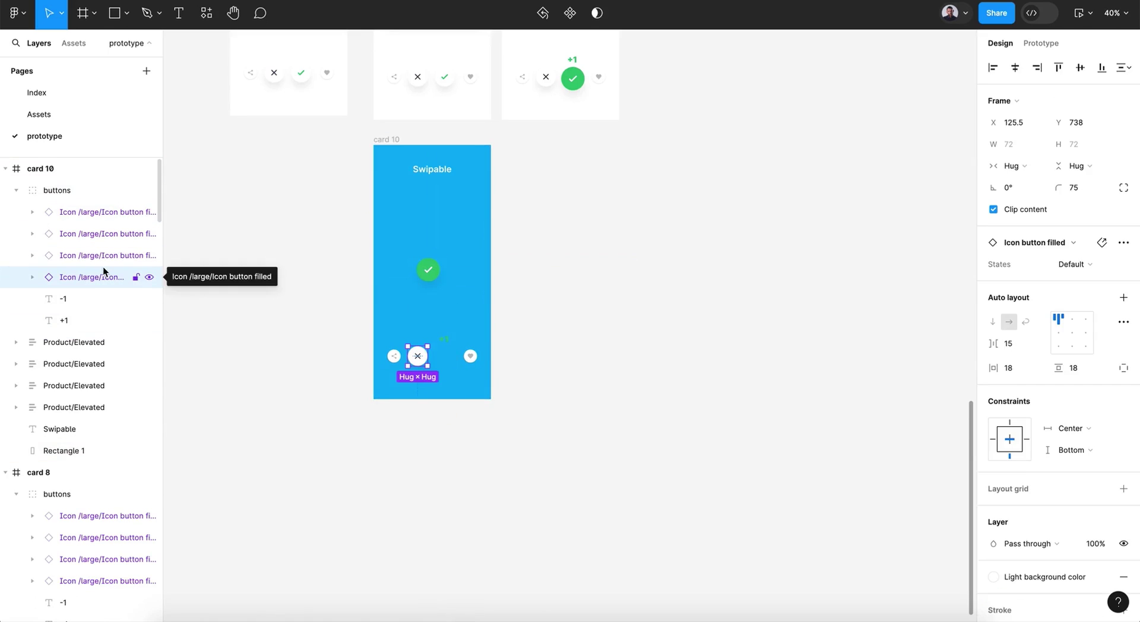
{"action": "left_click", "coordinate": [99, 234], "text": "shift"}
{"action": "left_click", "coordinate": [98, 220], "text": "shift"}
{"action": "key", "text": "Delete"}
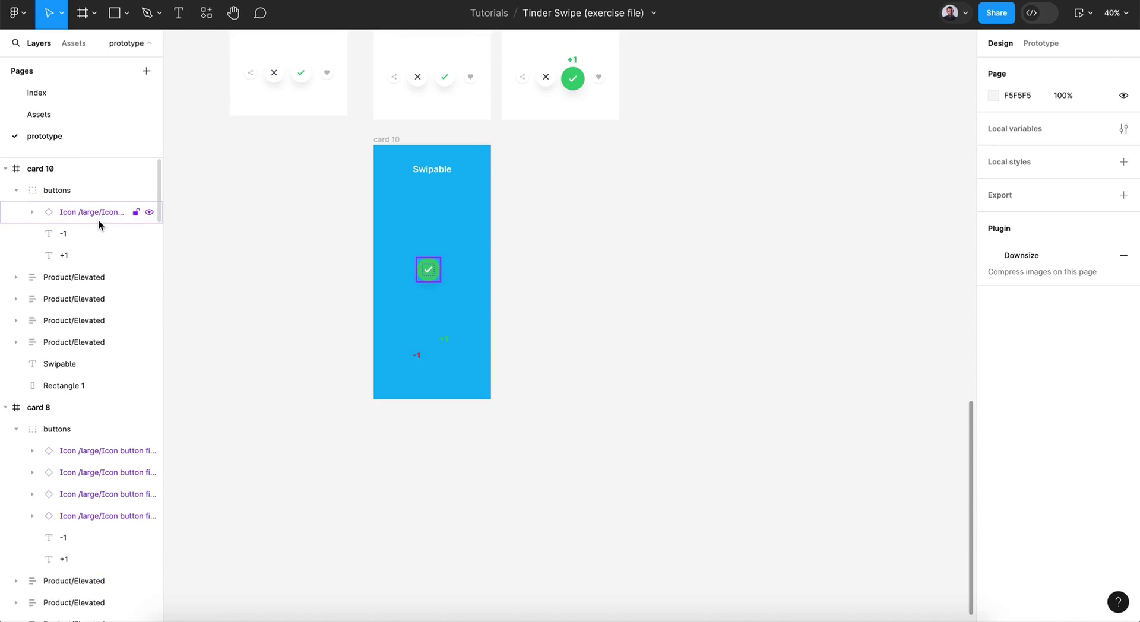
{"action": "left_click", "coordinate": [418, 357]}
{"action": "left_click", "coordinate": [416, 356]}
{"action": "left_click", "coordinate": [447, 340], "text": "shift"}
{"action": "key", "text": "Delete"}
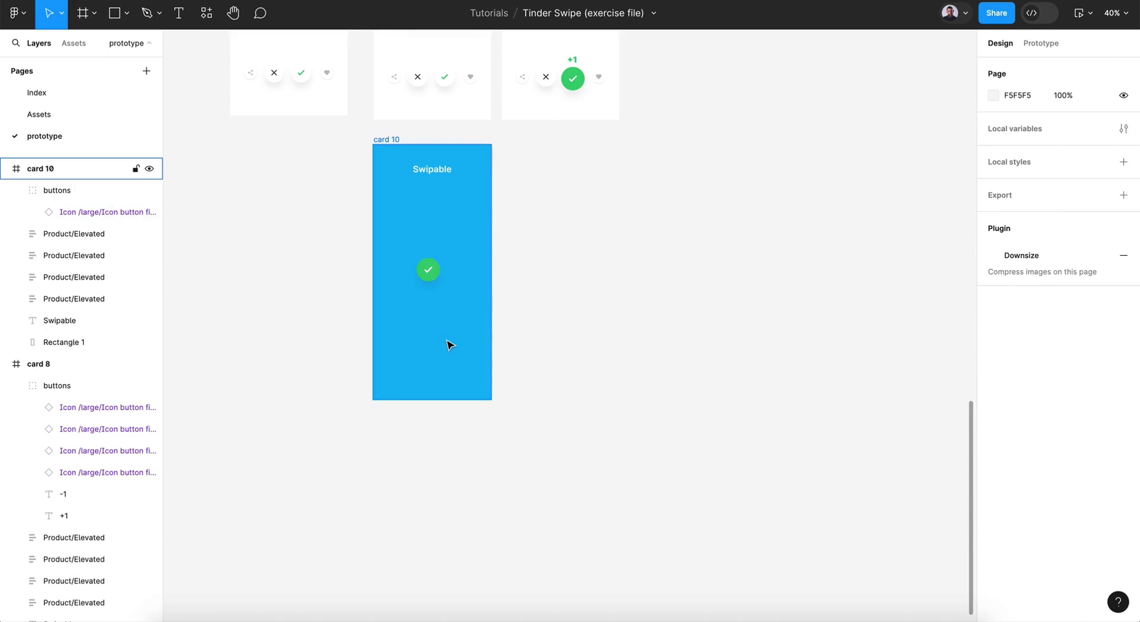
Scale the green check button in card 10 to 150 × 150 and center it horizontally and vertically in the frame.
{"action": "left_click", "coordinate": [426, 277]}
{"action": "key", "text": "k"}
{"action": "left_click_drag", "start_coordinate": [425, 280], "coordinate": [425, 297]}
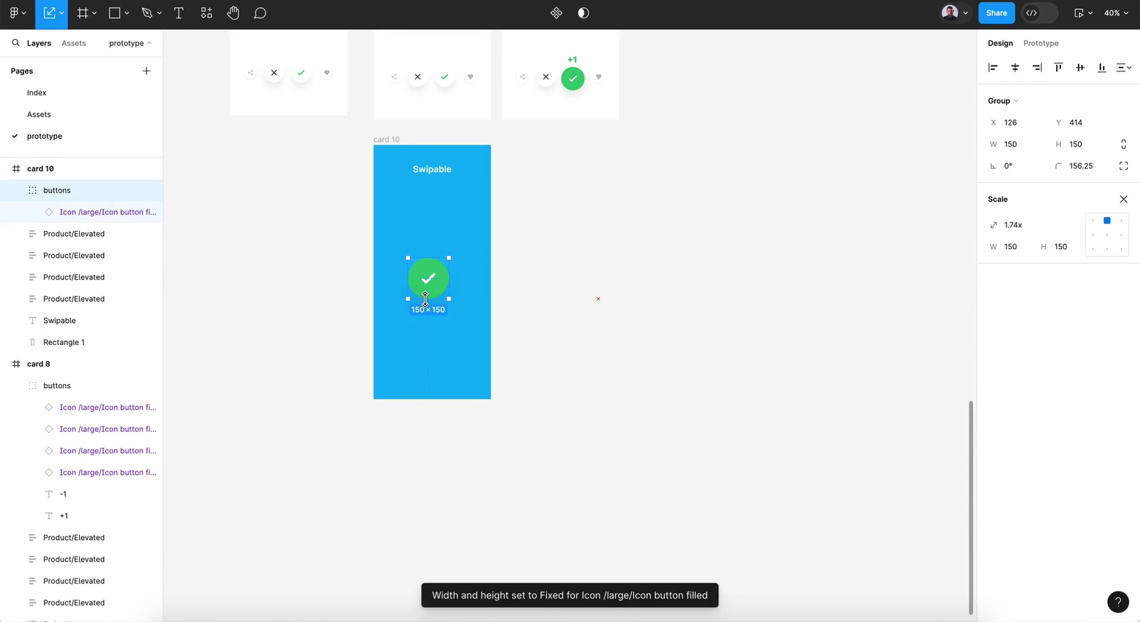
{"action": "left_click", "coordinate": [1015, 67]}
{"action": "left_click", "coordinate": [1058, 67]}
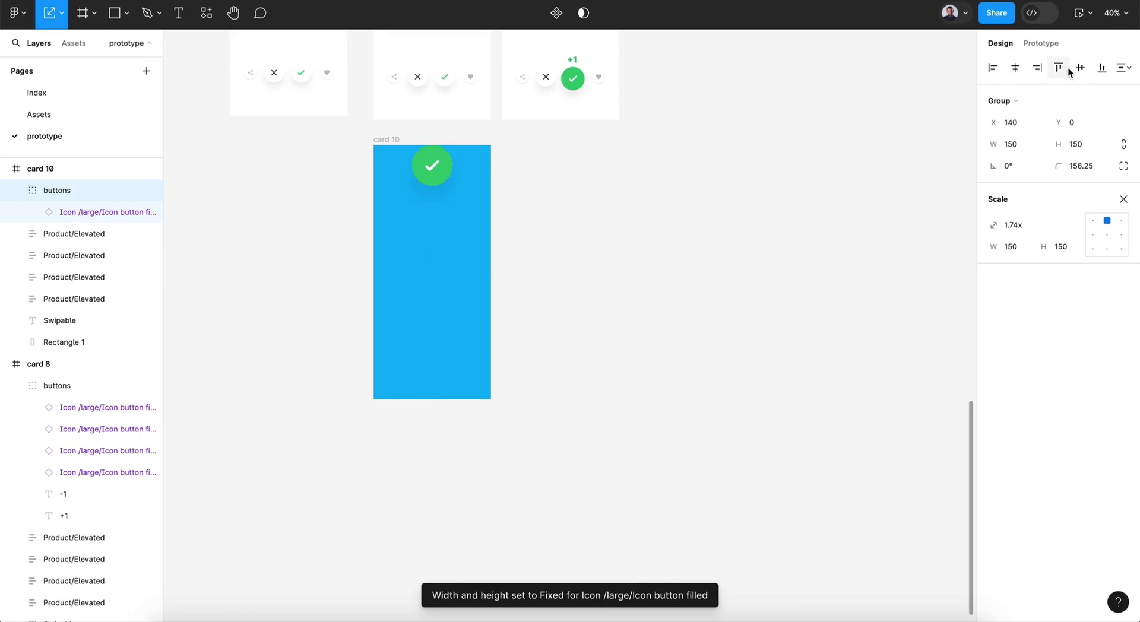
{"action": "left_click", "coordinate": [1079, 69]}
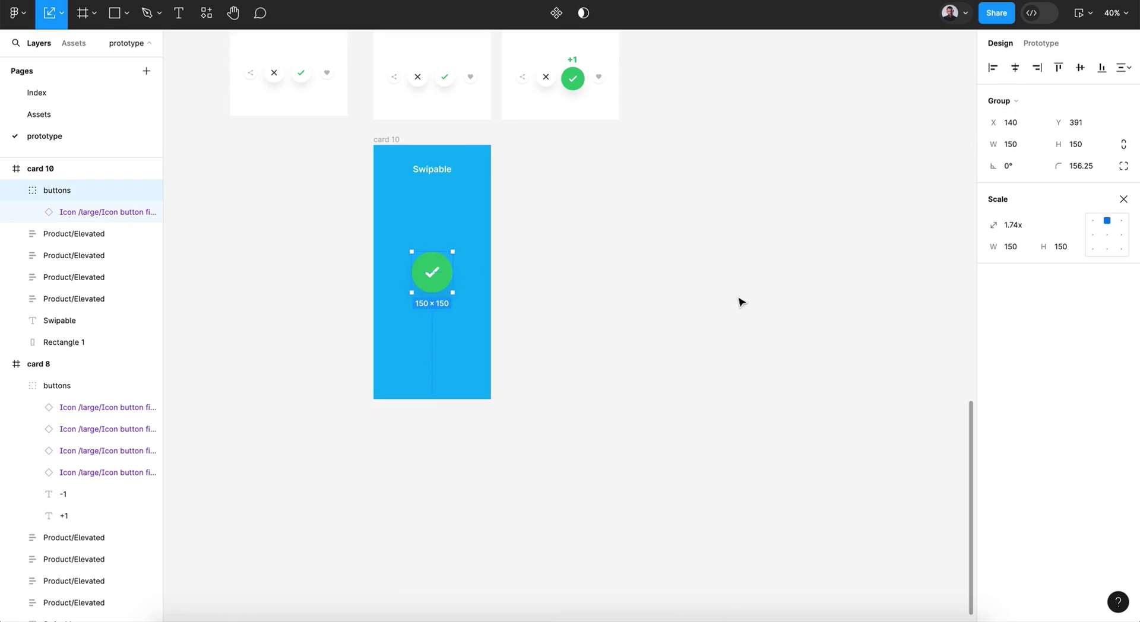
{"action": "left_click", "coordinate": [603, 288]}
Link the product card in card 7 to the card 8 frame with an On drag interaction.
{"action": "scroll", "coordinate": [603, 288], "scroll_direction": "up", "scroll_amount": 5}
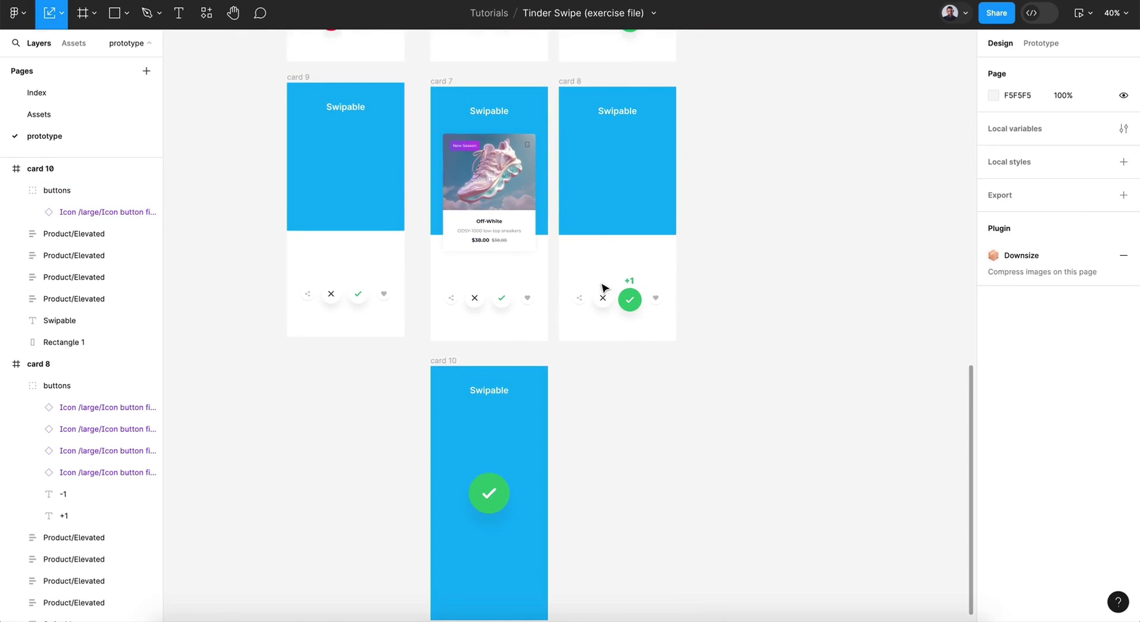
{"action": "left_click", "coordinate": [1041, 42]}
{"action": "left_click", "coordinate": [489, 206]}
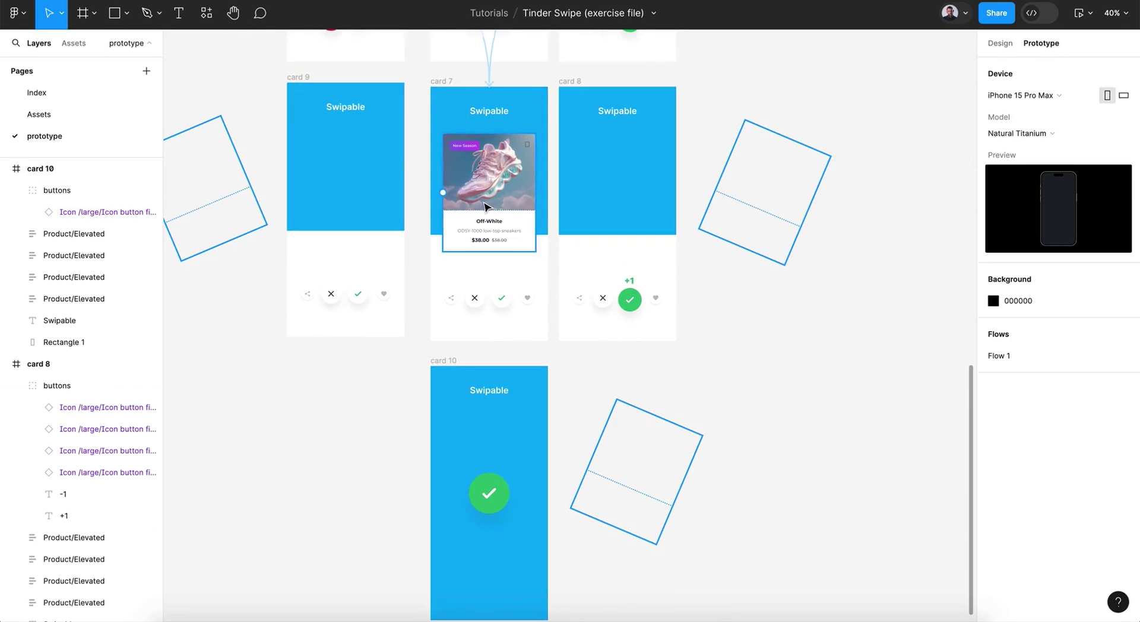
{"action": "left_click_drag", "start_coordinate": [536, 193], "coordinate": [614, 206]}
{"action": "left_click", "coordinate": [504, 247]}
{"action": "left_click", "coordinate": [521, 278]}
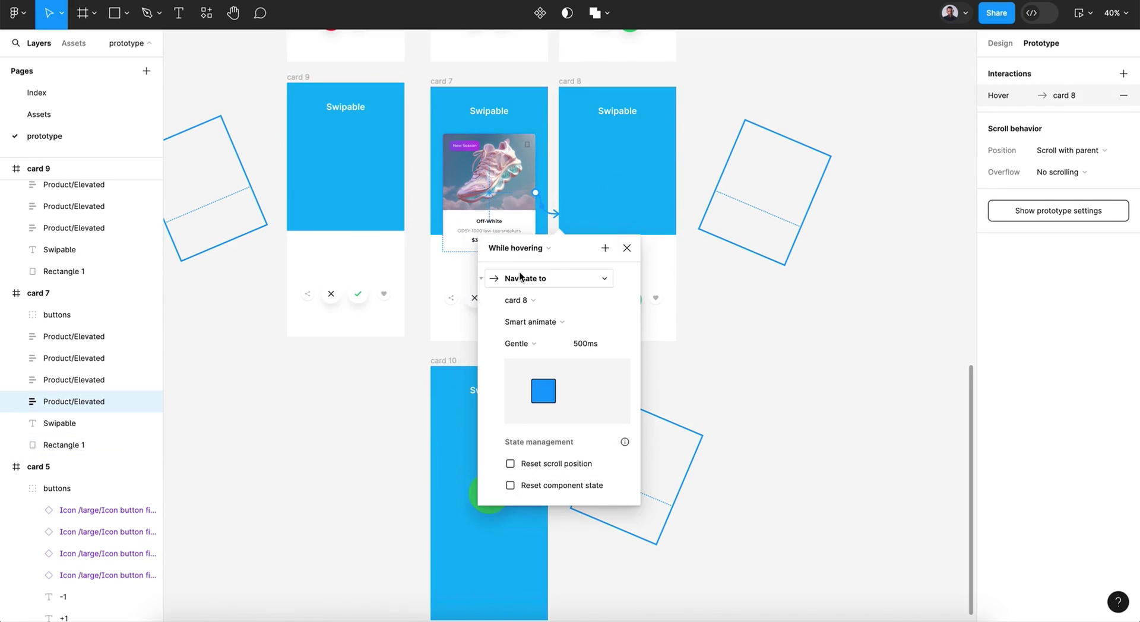
{"action": "left_click", "coordinate": [515, 248]}
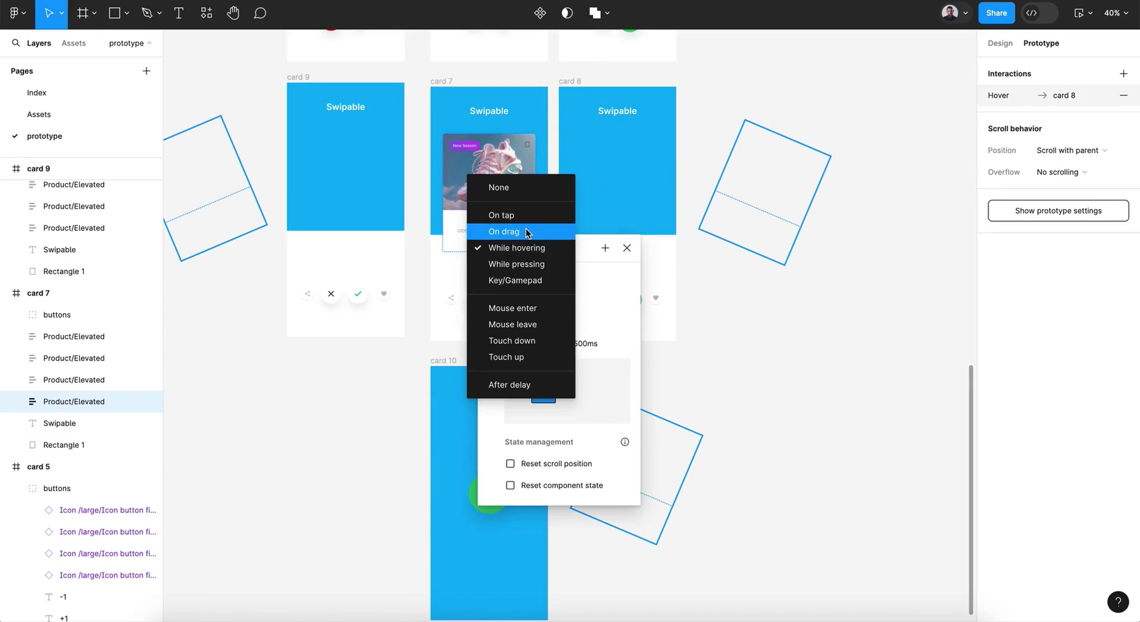
{"action": "left_click", "coordinate": [528, 233]}
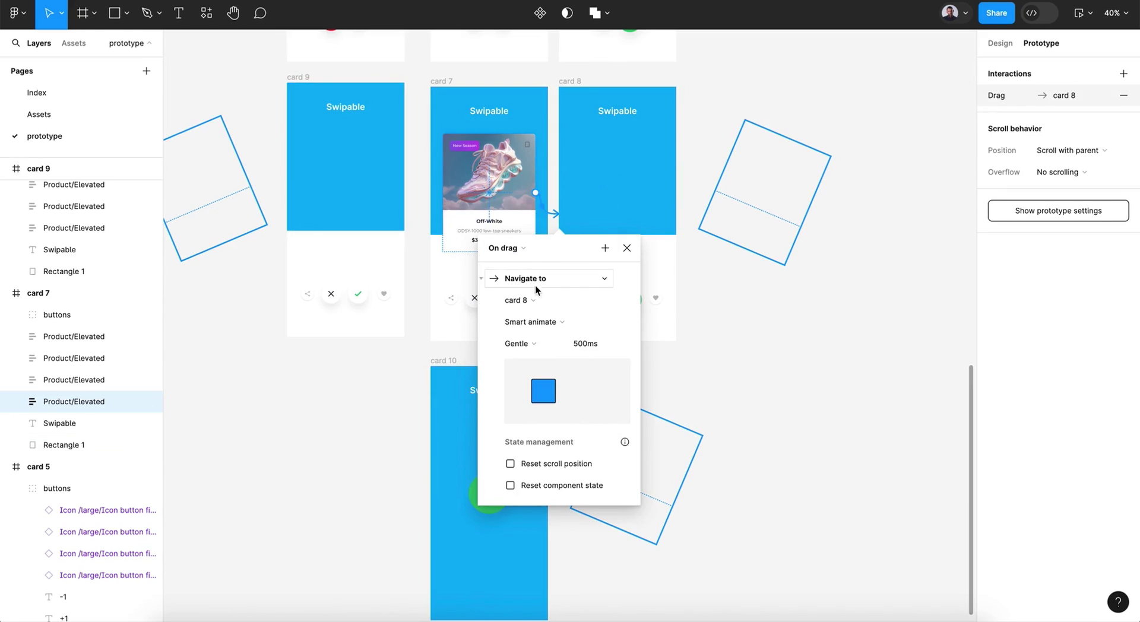
Set the Smart animate duration of the card 7 to card 8 drag interaction to 800 ms.
{"action": "left_click", "coordinate": [579, 345]}
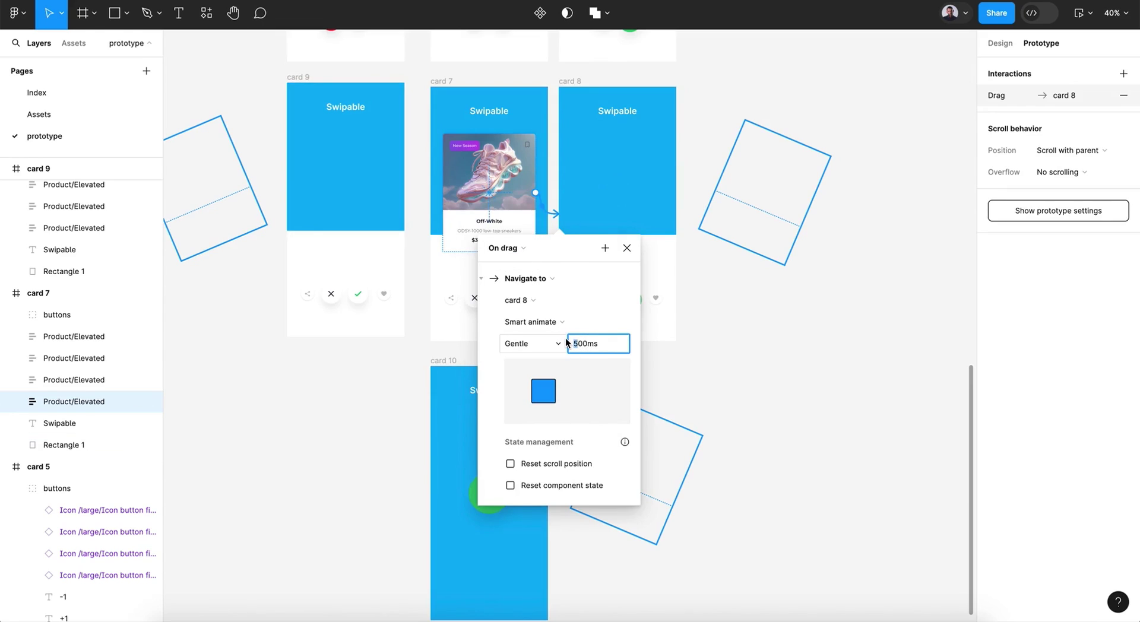
{"action": "type", "text": "8"}
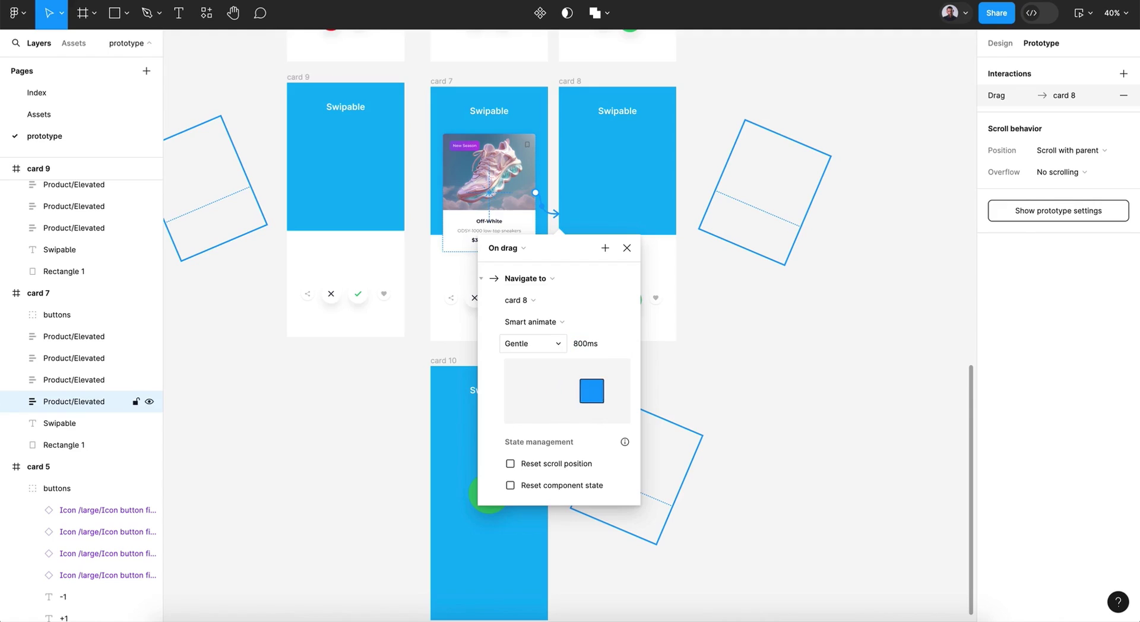
{"action": "left_click", "coordinate": [626, 247]}
Link the product card in card 7 to the card 9 frame with an On drag interaction.
{"action": "left_click_drag", "start_coordinate": [445, 193], "coordinate": [364, 197]}
{"action": "left_click", "coordinate": [361, 244]}
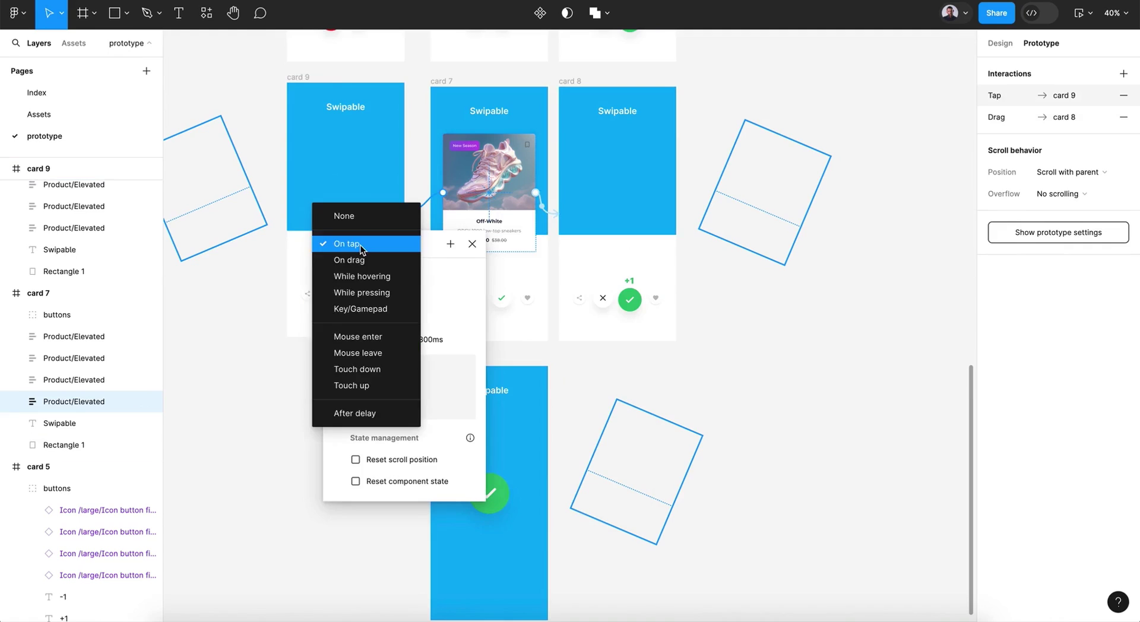
{"action": "left_click", "coordinate": [365, 255]}
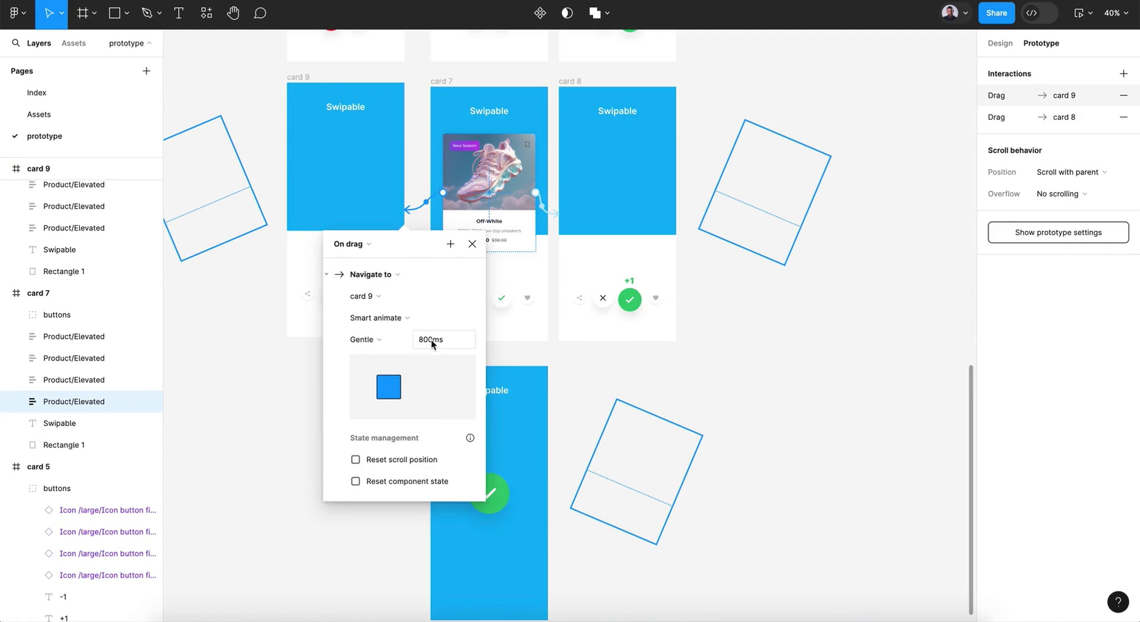
{"action": "left_click", "coordinate": [473, 247]}
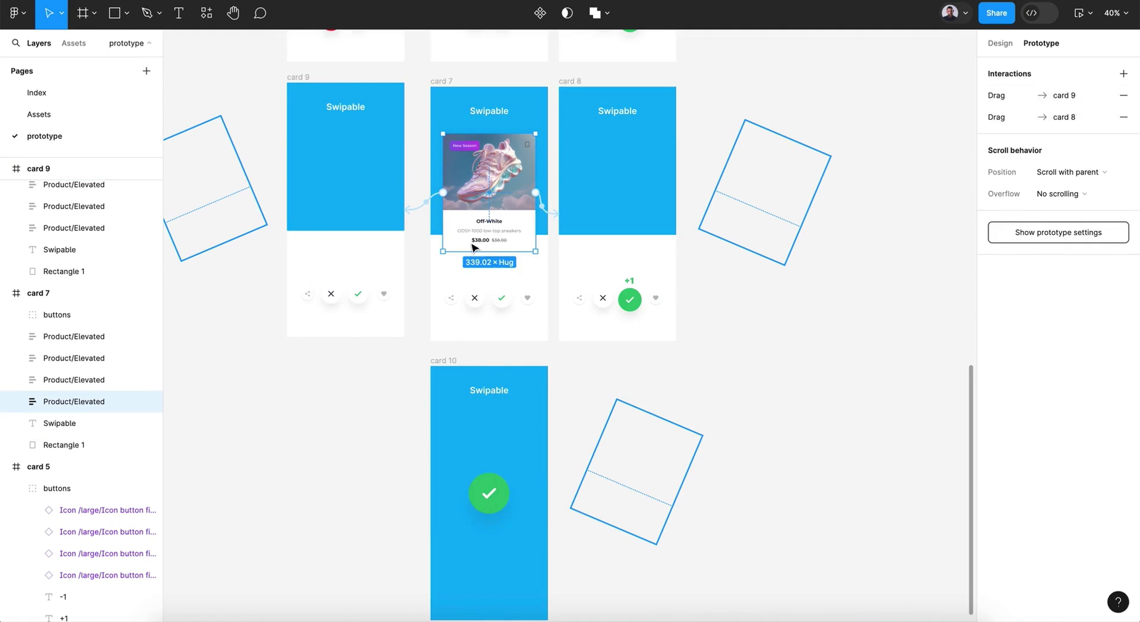
Link the card 9 frame to card 10 with an After delay interaction.
{"action": "left_click", "coordinate": [300, 77]}
{"action": "left_click_drag", "start_coordinate": [353, 336], "coordinate": [509, 436]}
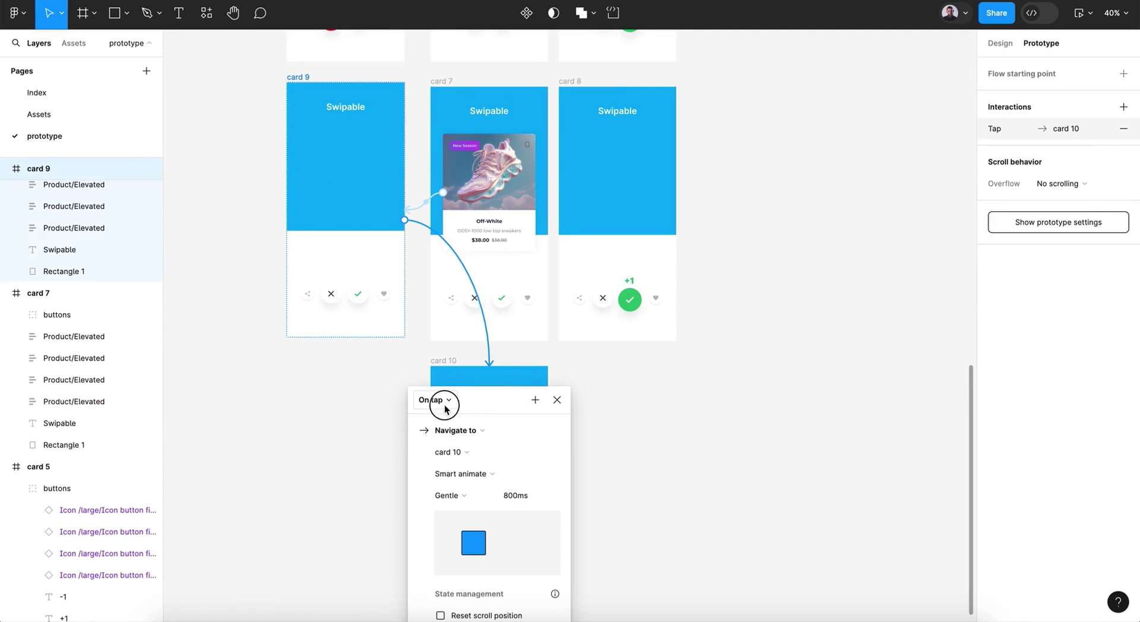
{"action": "left_click", "coordinate": [445, 407]}
{"action": "left_click", "coordinate": [451, 568]}
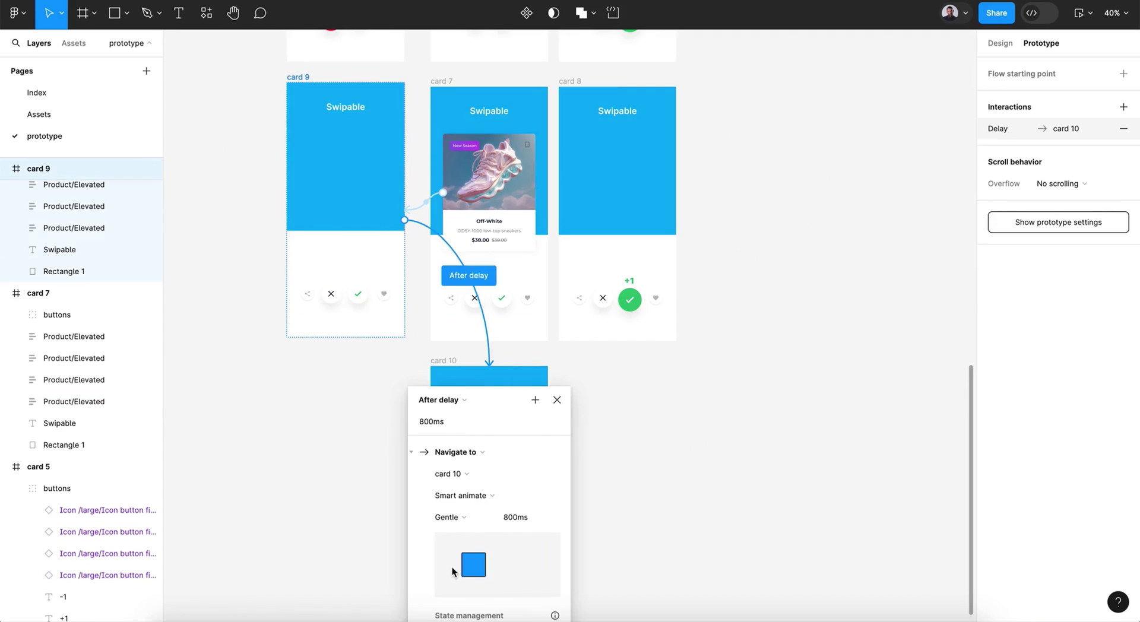
Set the card 9 to card 10 interaction's delay to 1 ms and its animation duration to 500 ms.
{"action": "scroll", "coordinate": [477, 537], "scroll_direction": "down", "scroll_amount": 3}
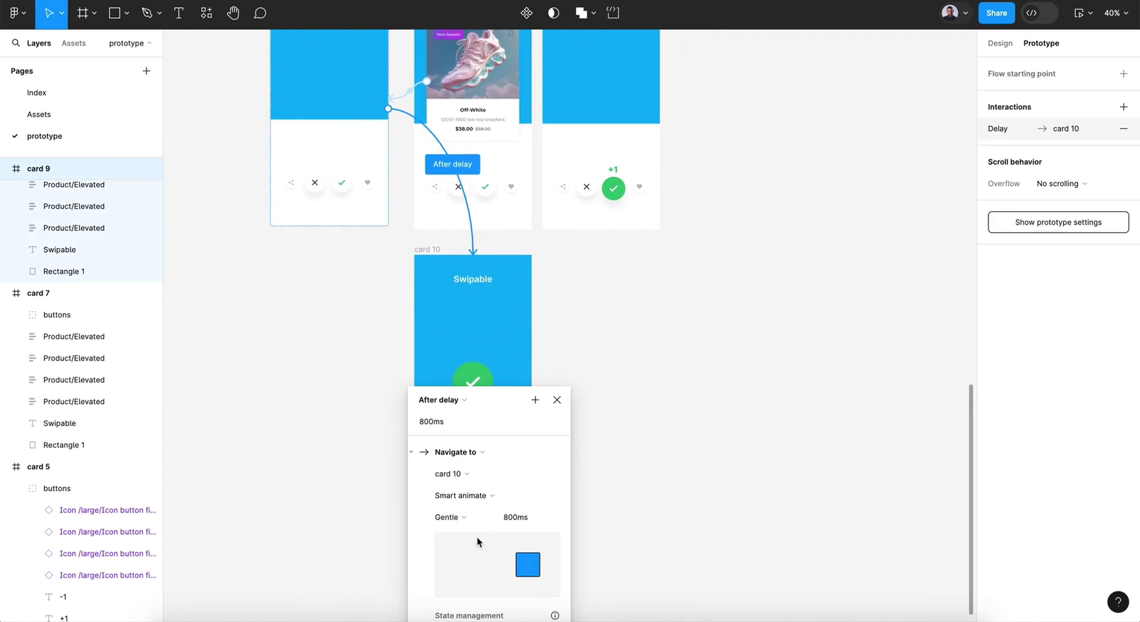
{"action": "left_click_drag", "start_coordinate": [431, 423], "coordinate": [398, 428]}
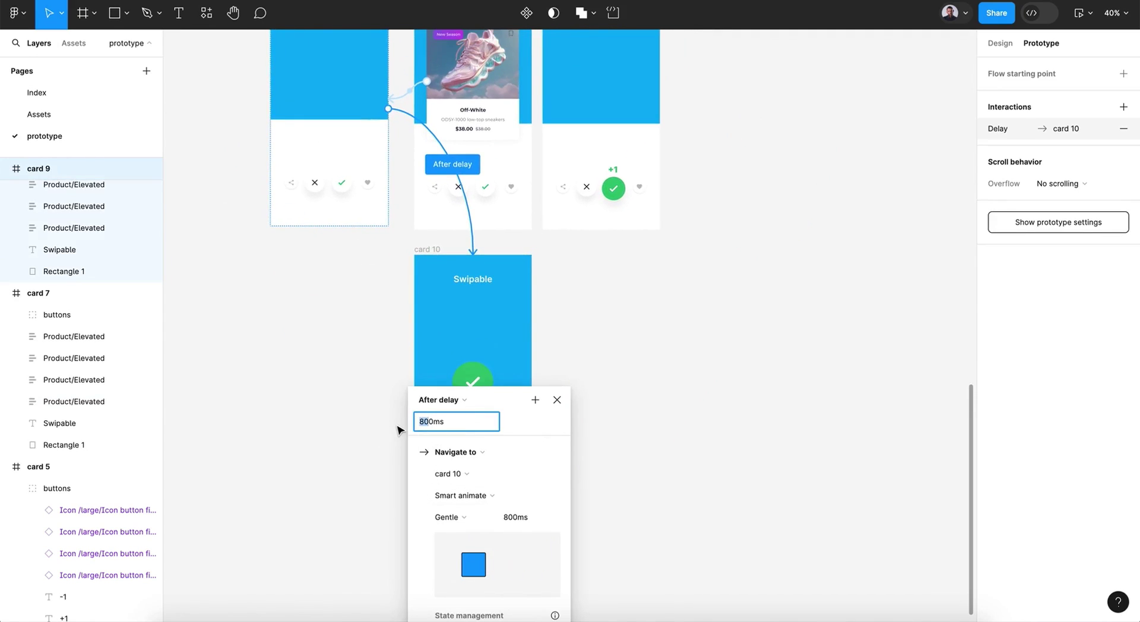
{"action": "left_click_drag", "start_coordinate": [509, 518], "coordinate": [459, 517]}
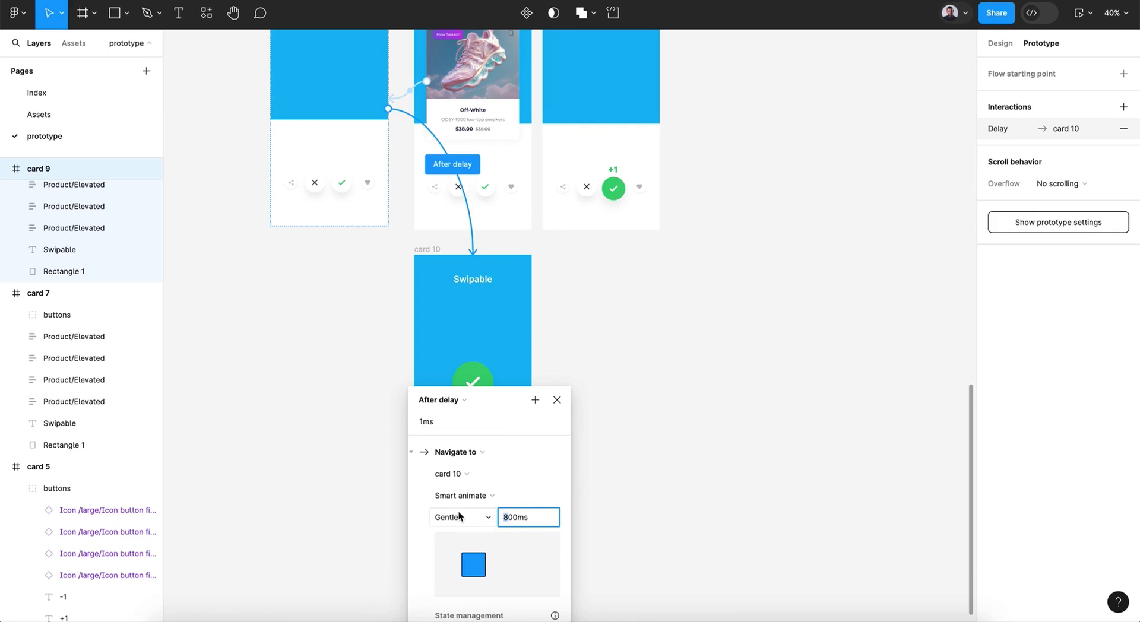
{"action": "type", "text": "5"}
{"action": "key", "text": "Return"}
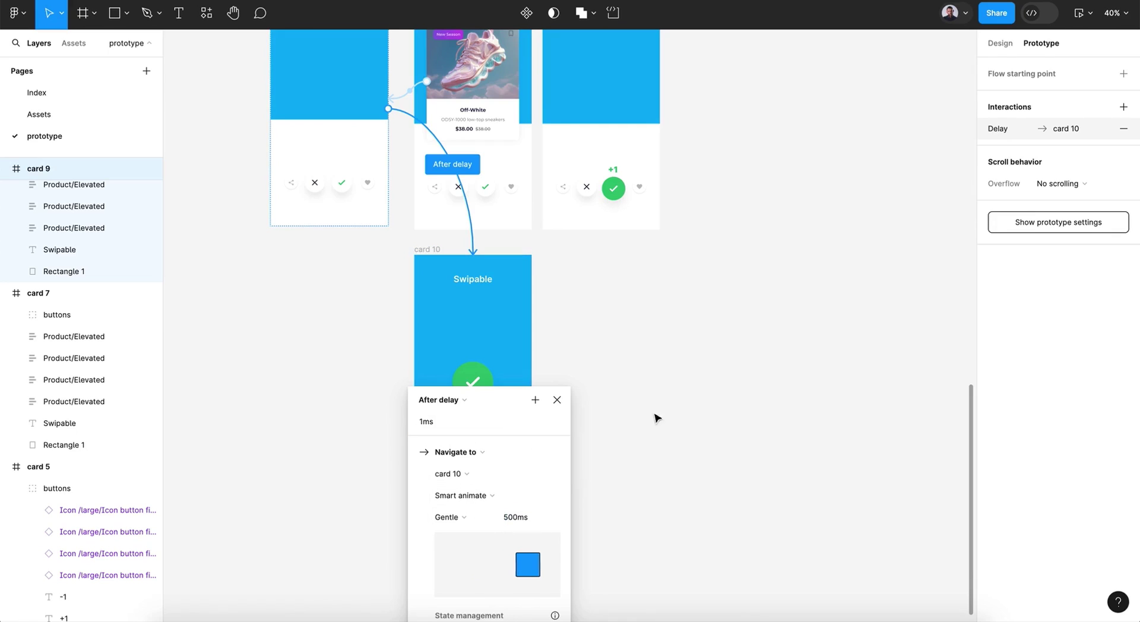
{"action": "left_click", "coordinate": [559, 401]}
Link the card 8 frame to card 10 with an After delay interaction and a 1 ms delay.
{"action": "scroll", "coordinate": [568, 406], "scroll_direction": "up", "scroll_amount": 4}
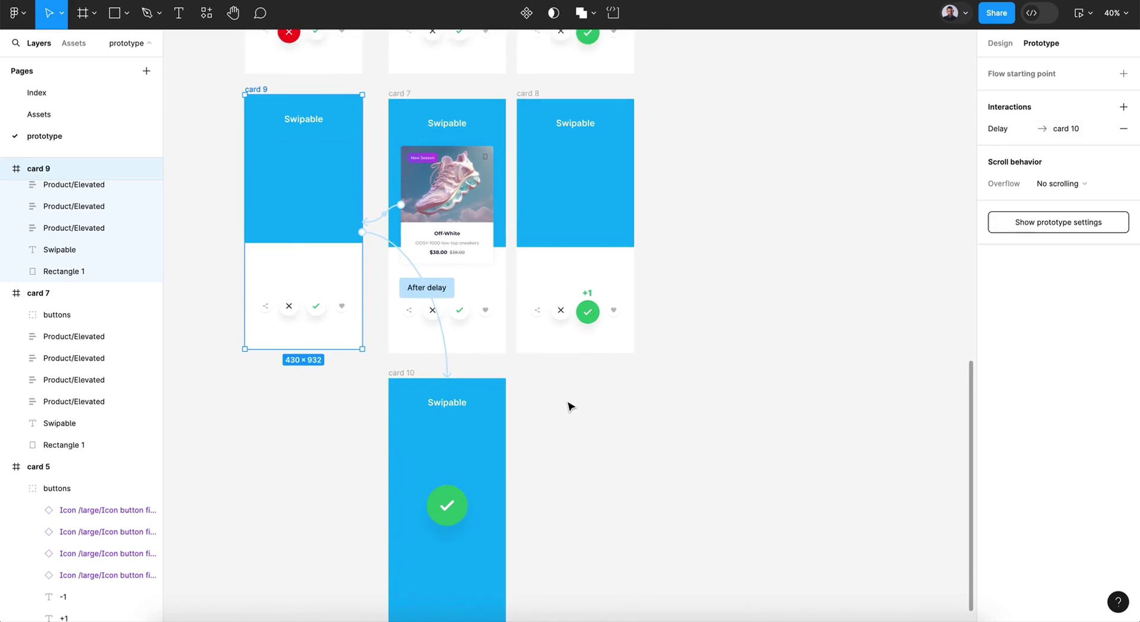
{"action": "left_click", "coordinate": [521, 93]}
{"action": "left_click_drag", "start_coordinate": [575, 353], "coordinate": [436, 415]}
{"action": "left_click", "coordinate": [408, 418]}
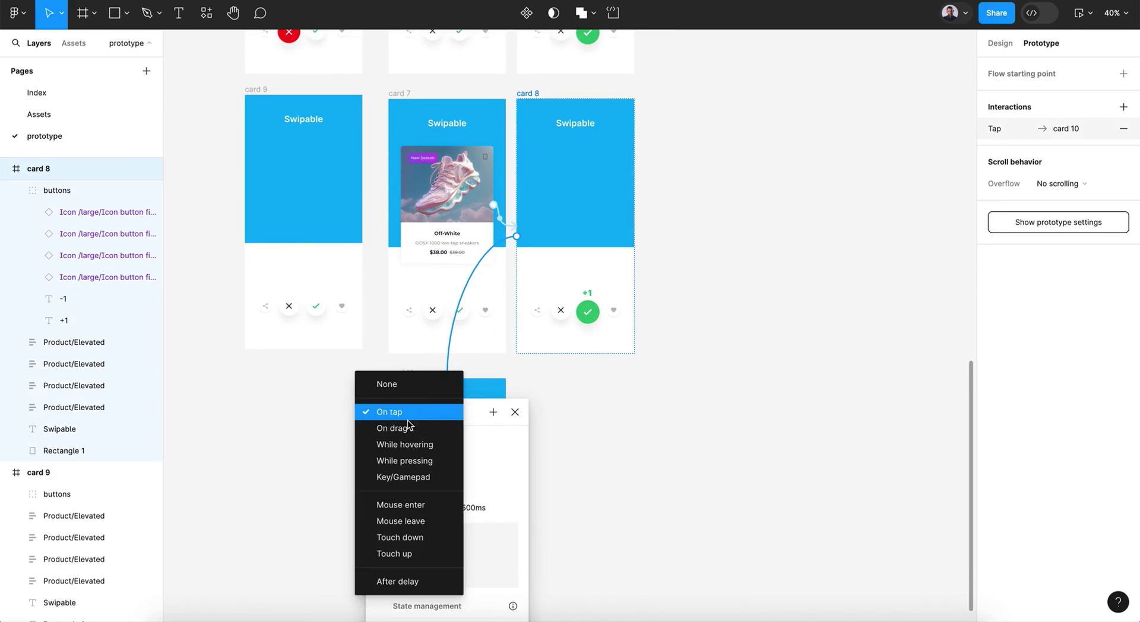
{"action": "left_click", "coordinate": [414, 583]}
{"action": "left_click_drag", "start_coordinate": [388, 436], "coordinate": [369, 438]}
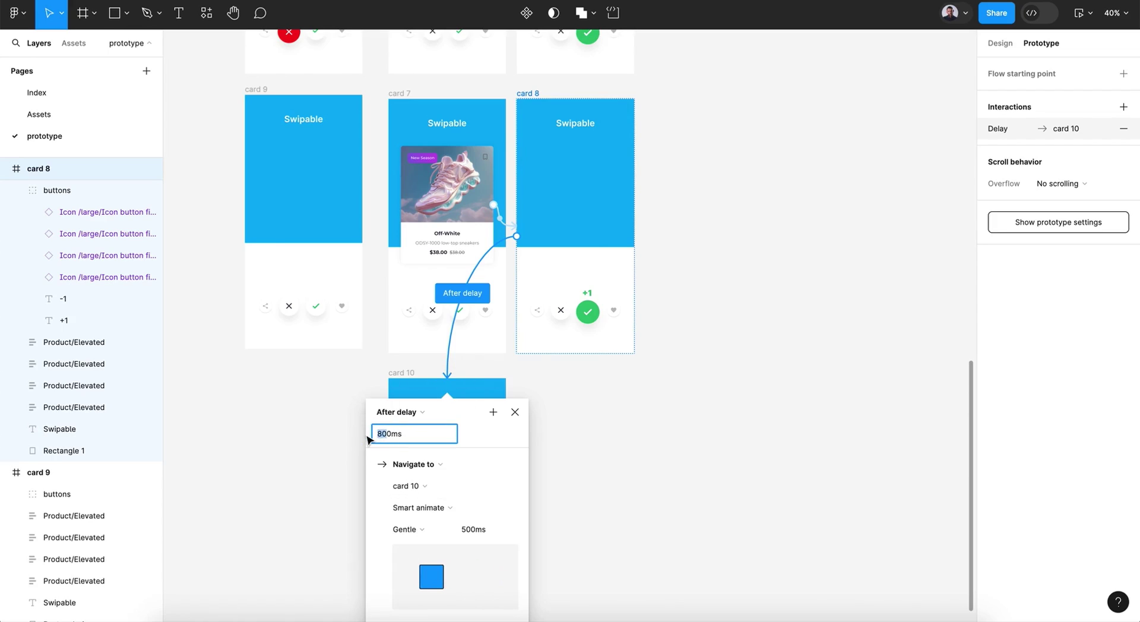
{"action": "type", "text": "1"}
{"action": "key", "text": "Return"}
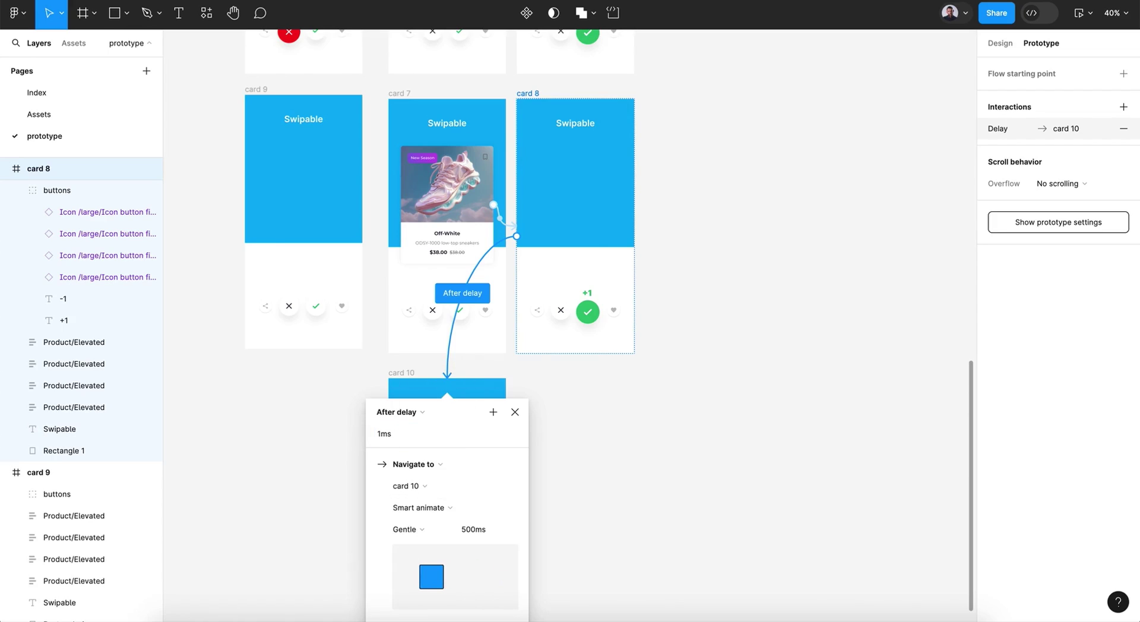
{"action": "left_click", "coordinate": [515, 413]}
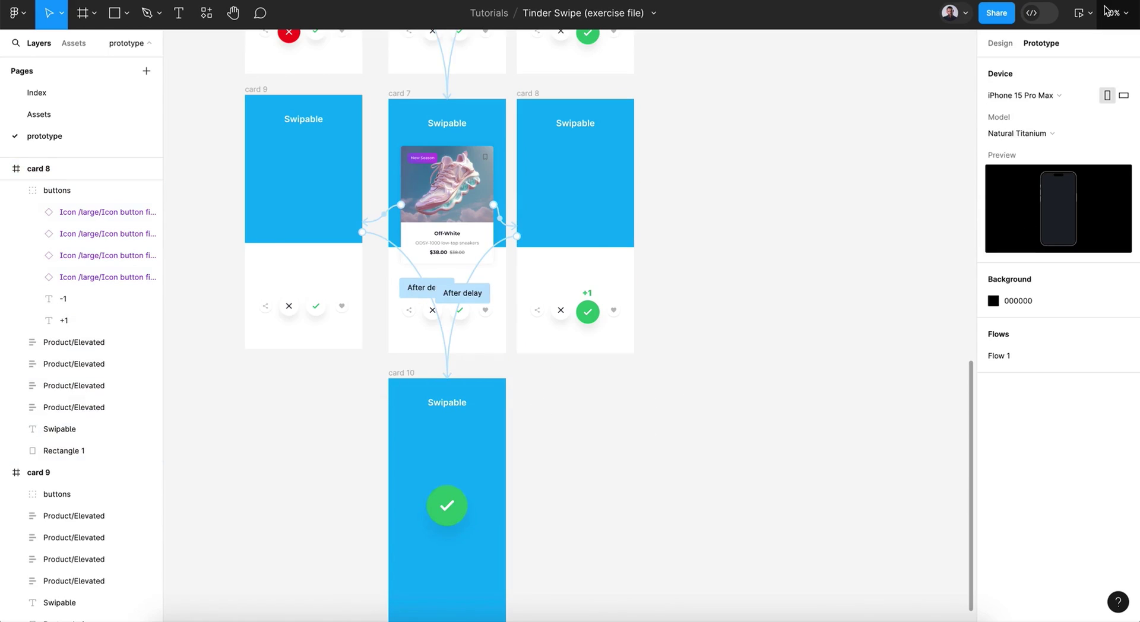
Preview the prototype and swipe the four product cards alternately left and right through to the final check screen.
{"action": "left_click", "coordinate": [1085, 16]}
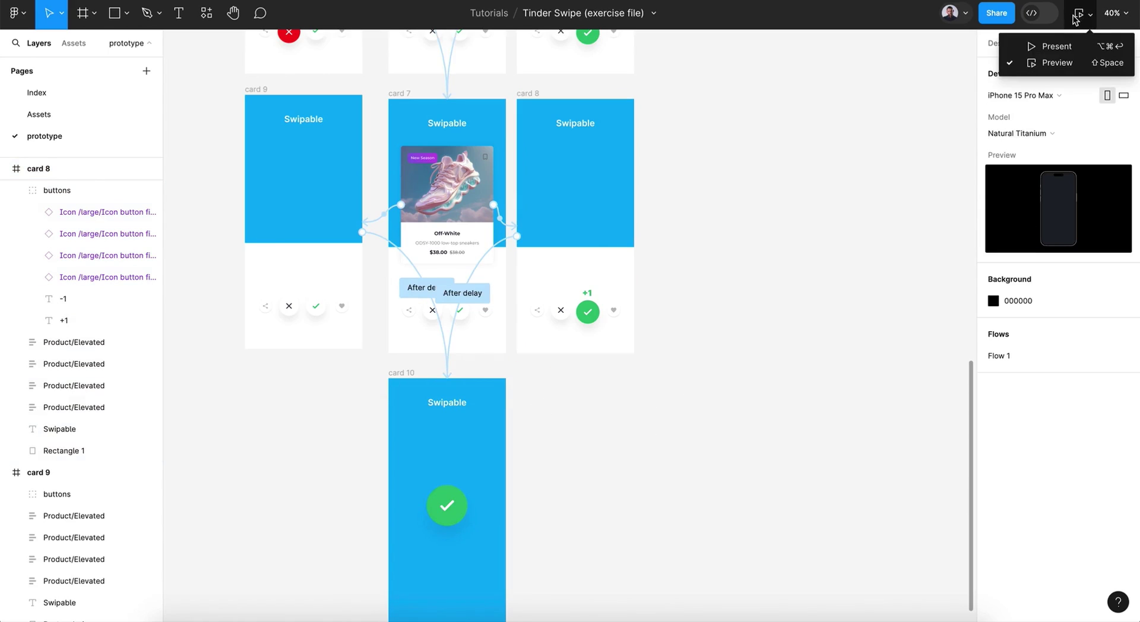
{"action": "left_click", "coordinate": [1049, 61]}
{"action": "left_click_drag", "start_coordinate": [382, 53], "coordinate": [677, 54]}
{"action": "left_click_drag", "start_coordinate": [672, 339], "coordinate": [369, 407]}
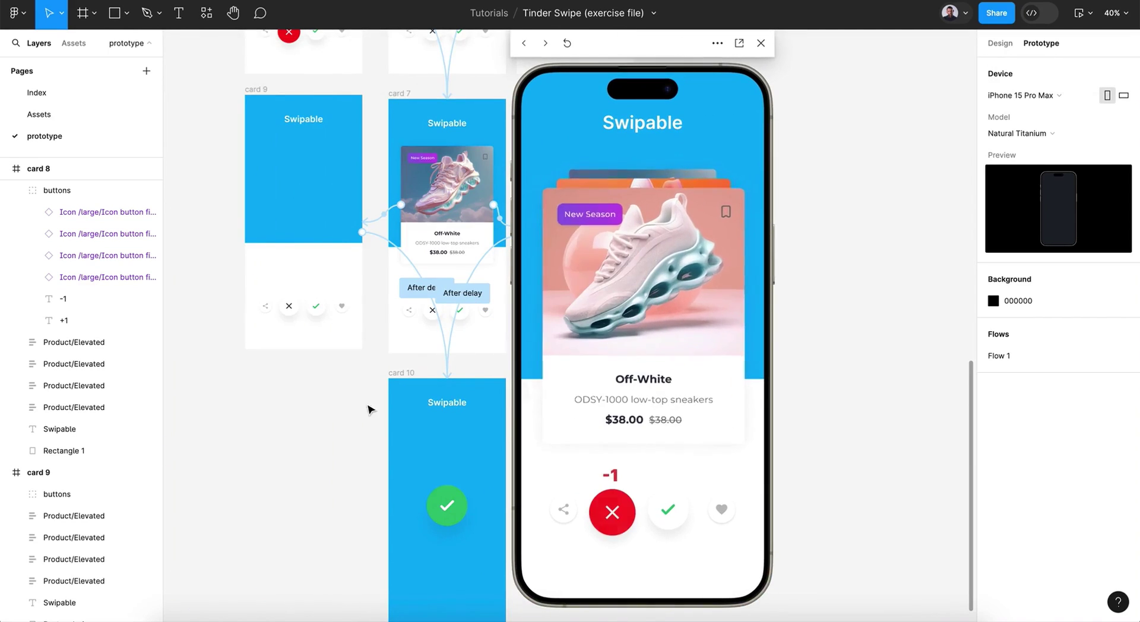
{"action": "left_click_drag", "start_coordinate": [625, 405], "coordinate": [793, 371]}
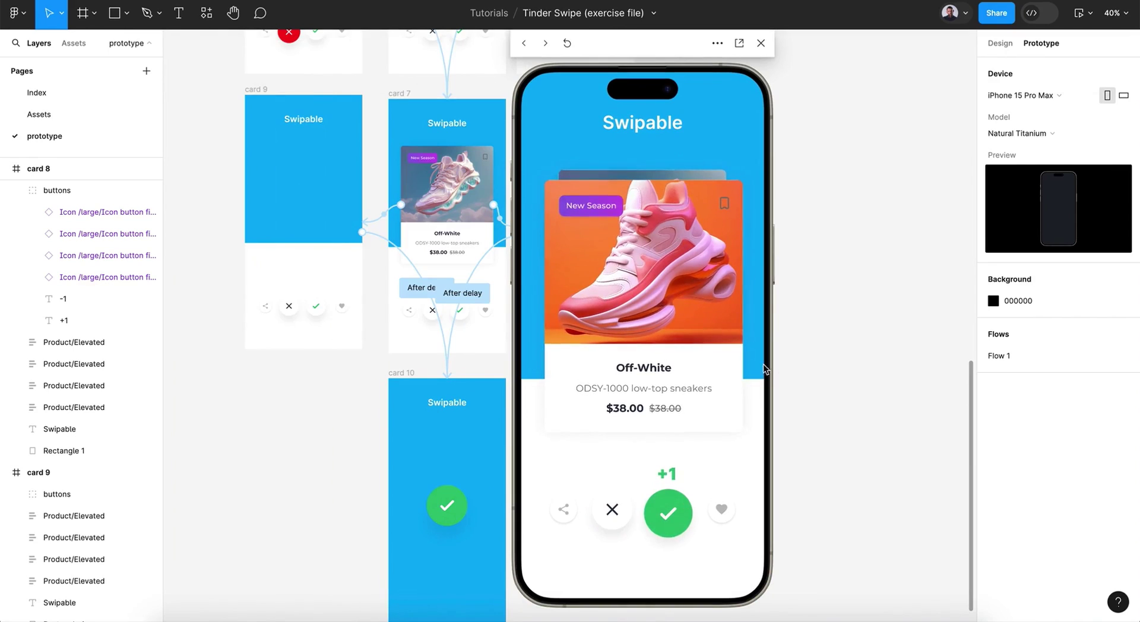
{"action": "left_click_drag", "start_coordinate": [711, 350], "coordinate": [479, 358]}
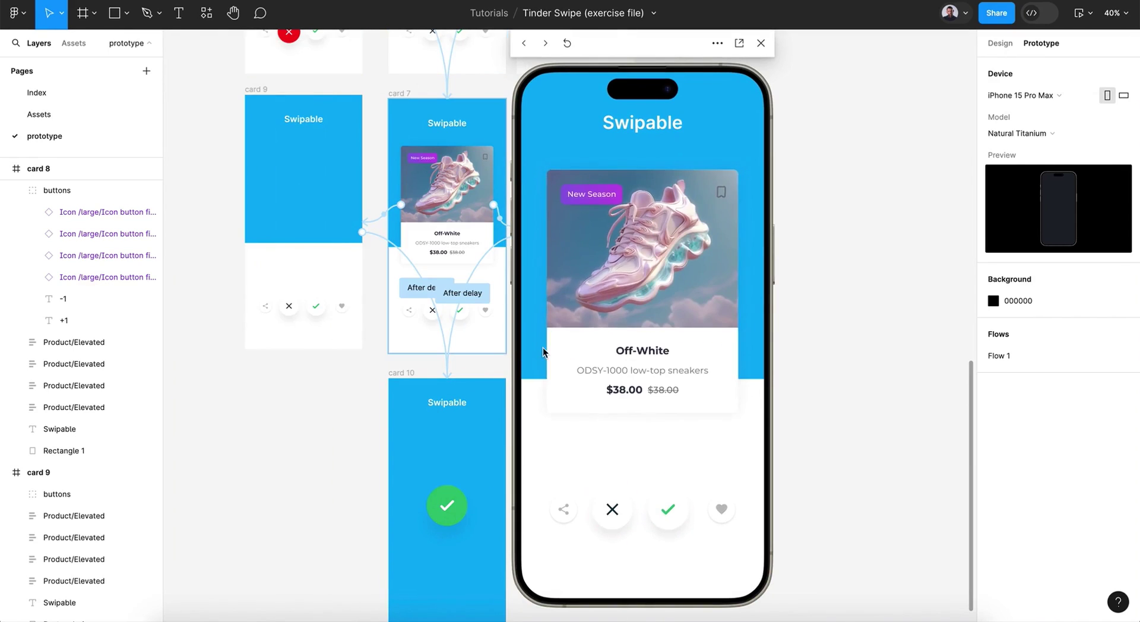
{"action": "left_click_drag", "start_coordinate": [588, 344], "coordinate": [955, 395]}
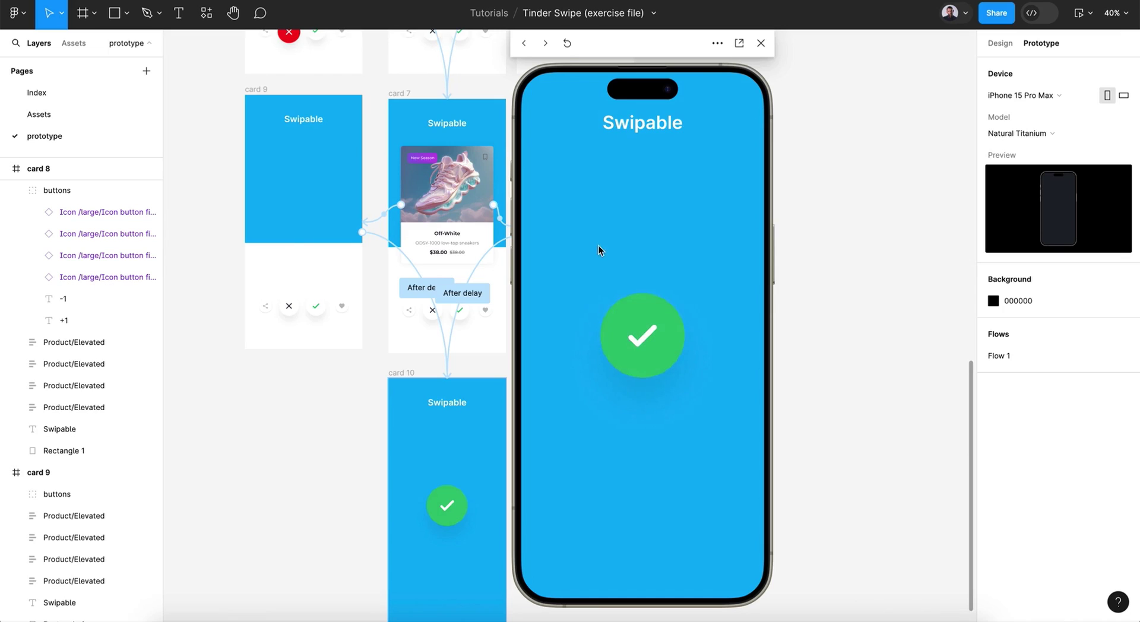
Restart the preview, swipe through all the product cards again to the final screen, and close the preview.
{"action": "left_click", "coordinate": [565, 48]}
{"action": "left_click_drag", "start_coordinate": [629, 297], "coordinate": [567, 299]}
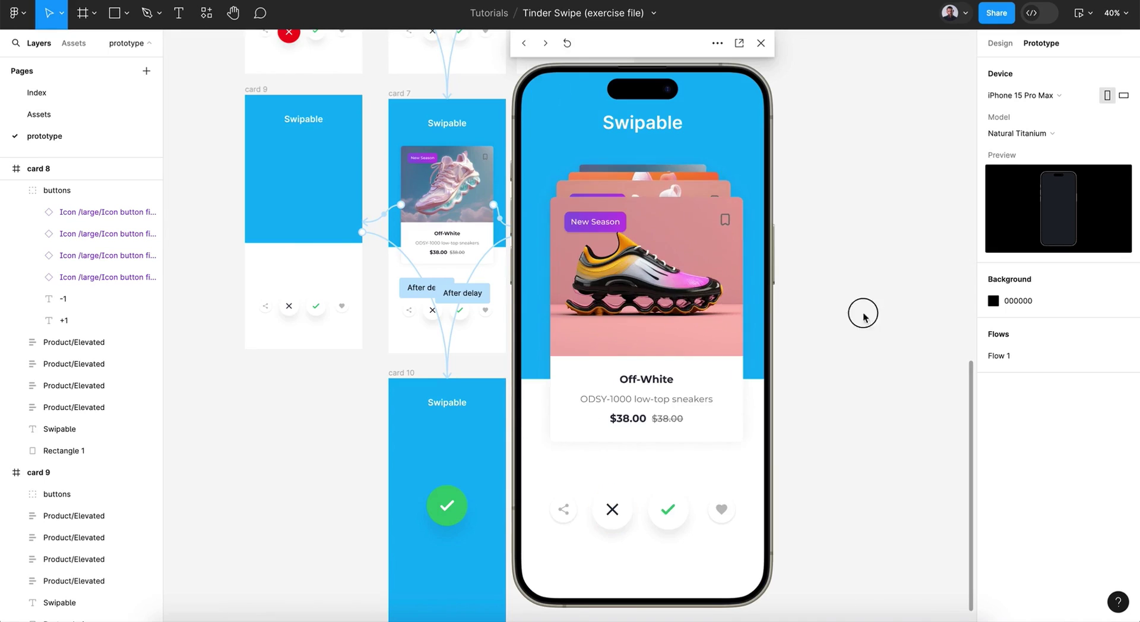
{"action": "left_click_drag", "start_coordinate": [721, 322], "coordinate": [819, 322]}
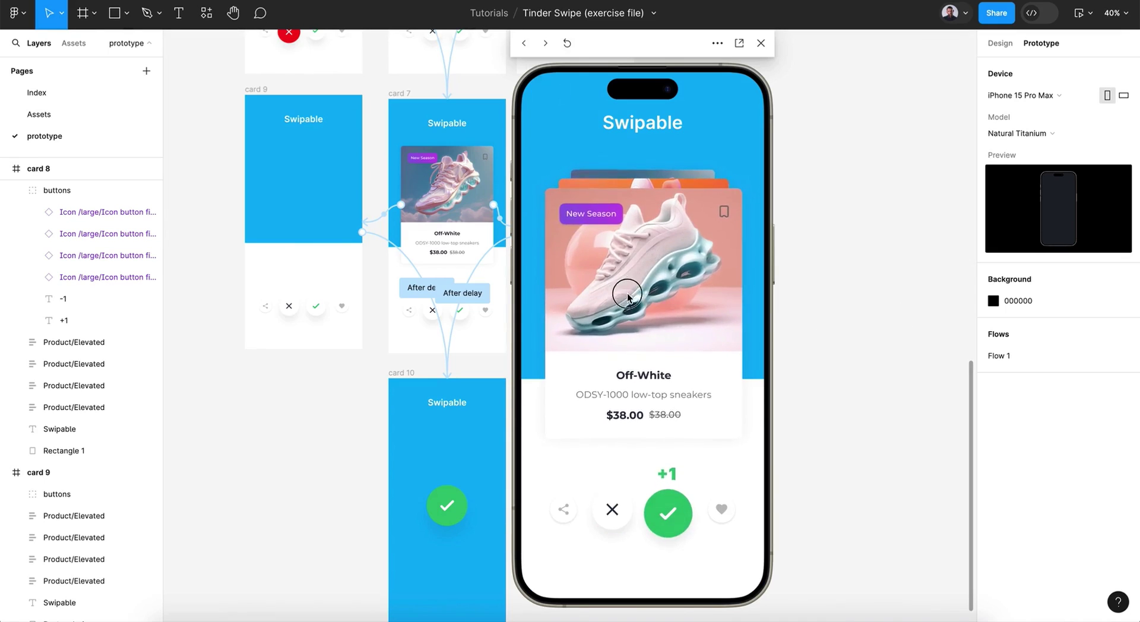
{"action": "left_click_drag", "start_coordinate": [616, 288], "coordinate": [929, 298]}
{"action": "left_click_drag", "start_coordinate": [695, 297], "coordinate": [216, 310]}
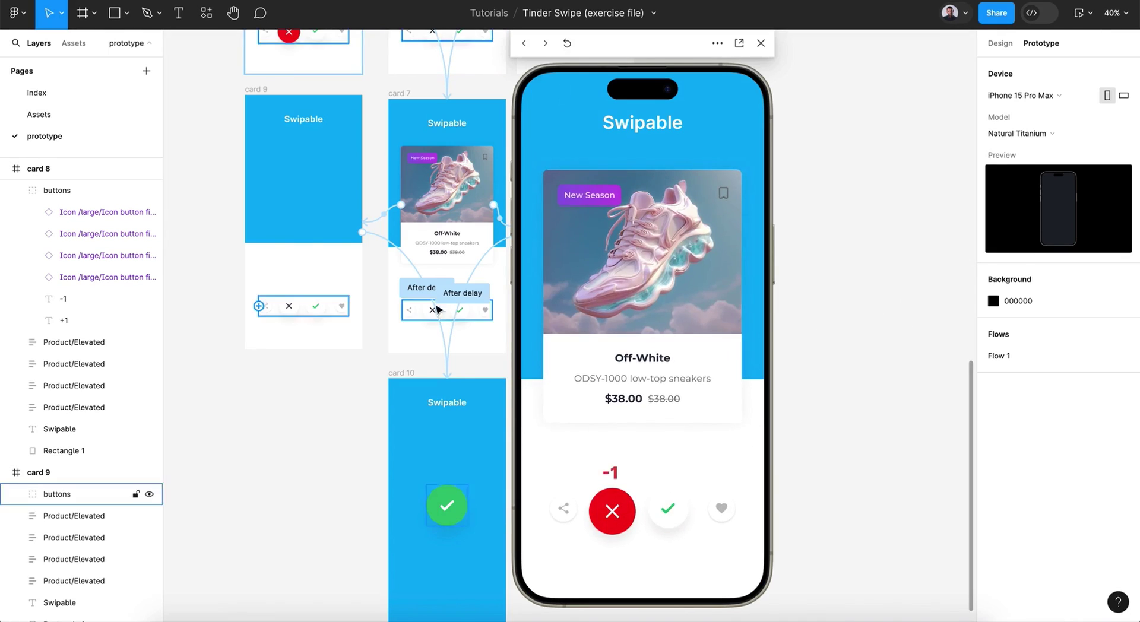
{"action": "left_click_drag", "start_coordinate": [585, 318], "coordinate": [1071, 369]}
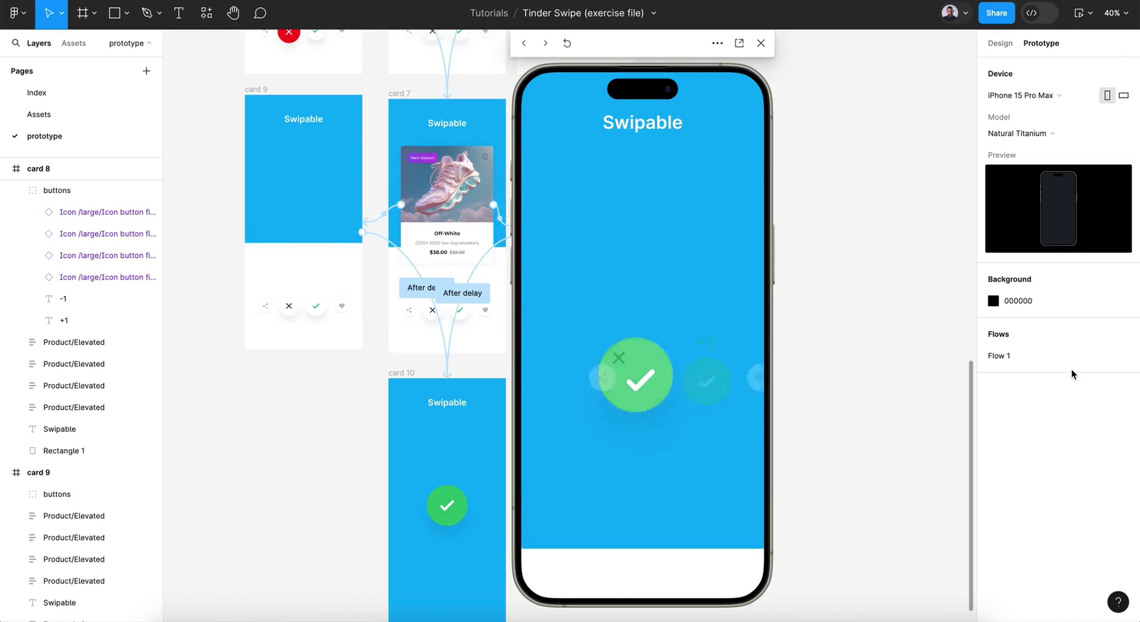
{"action": "left_click", "coordinate": [760, 47]}
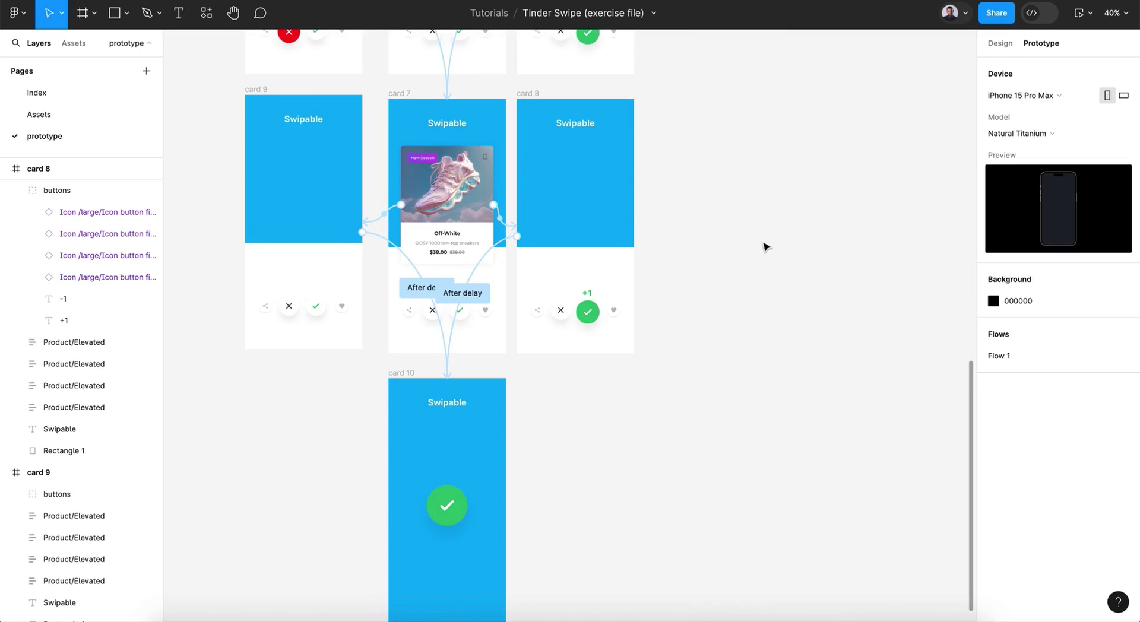